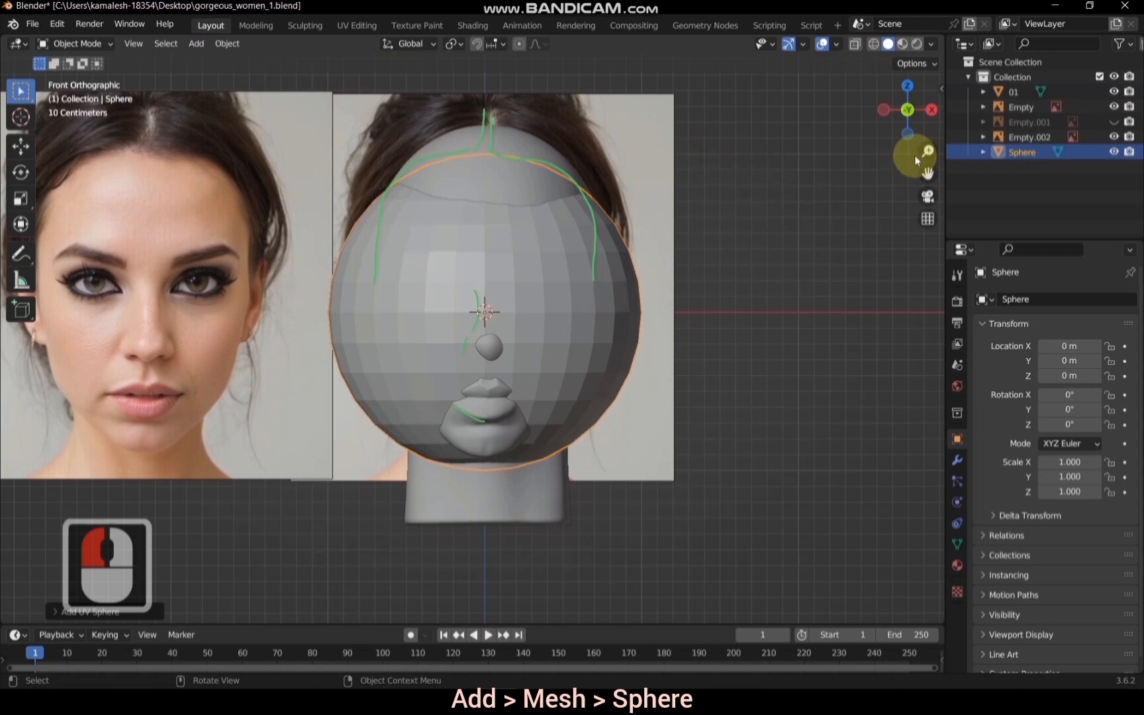
Move the sphere up and back over the skull in the right side view, to about Y 0.49 m and Z 0.76 m
left_click_drag(927, 173, 924, 250)
double_click(932, 114)
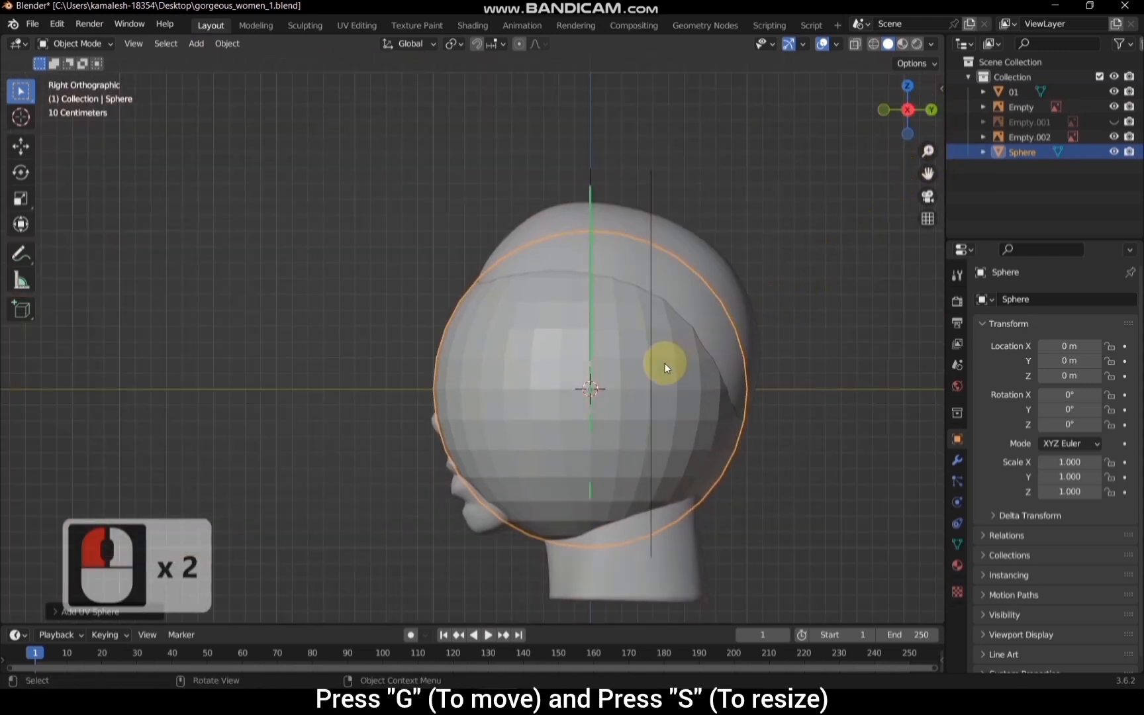
key("g")
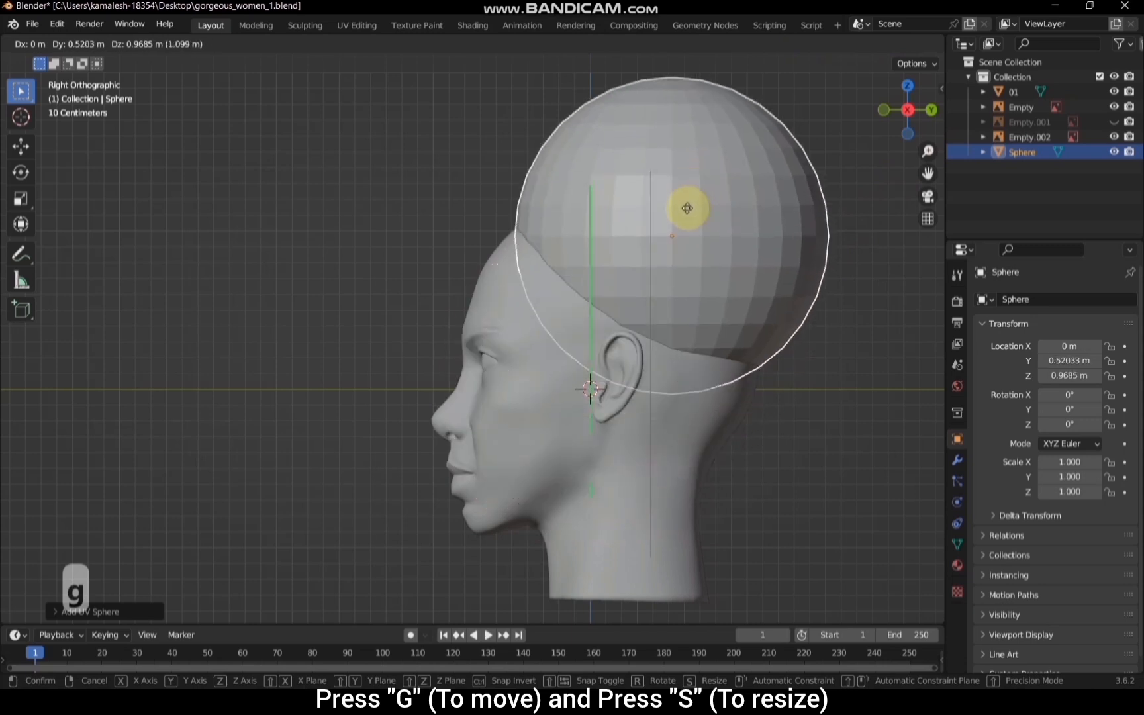
left_click(684, 259)
Lower the sphere in the front view to about Z 0.56 m so its front edge meets the drawn hairline
left_click(883, 110)
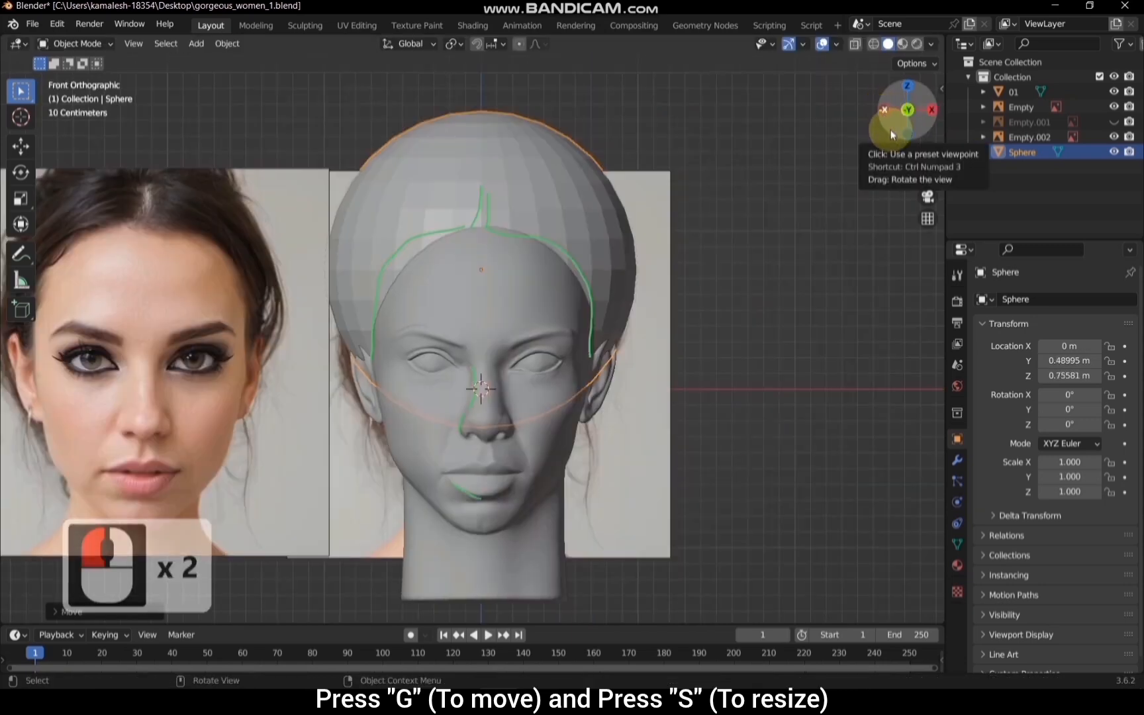
left_click_drag(927, 173, 986, 158)
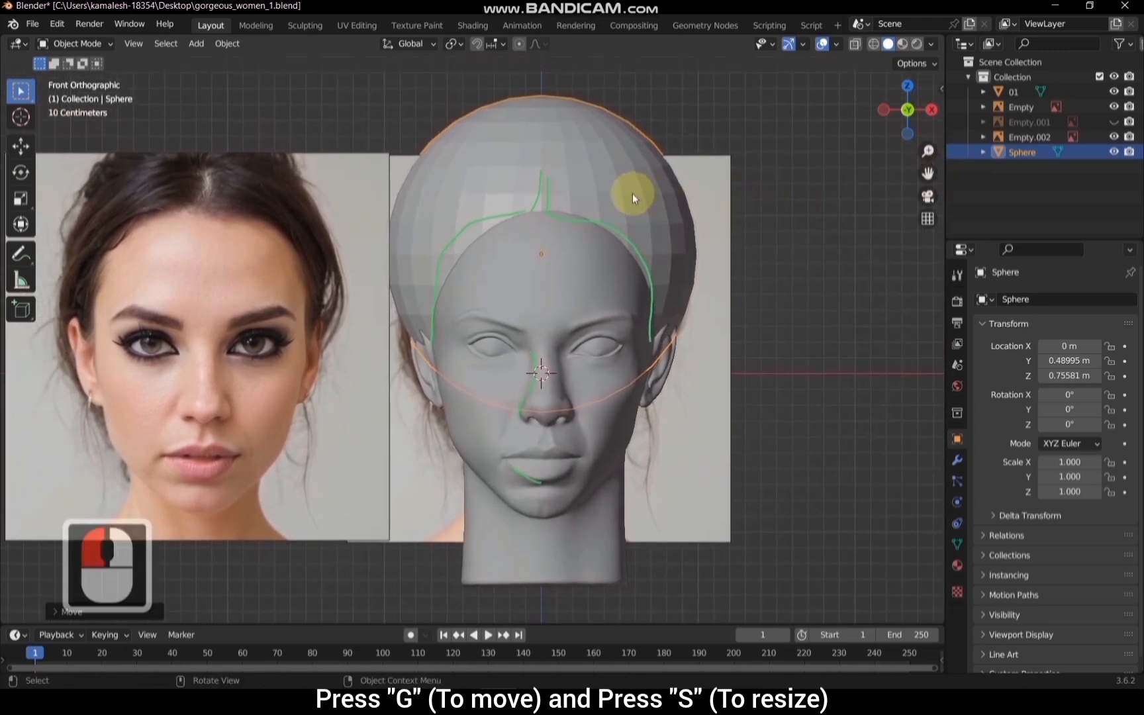
key("g")
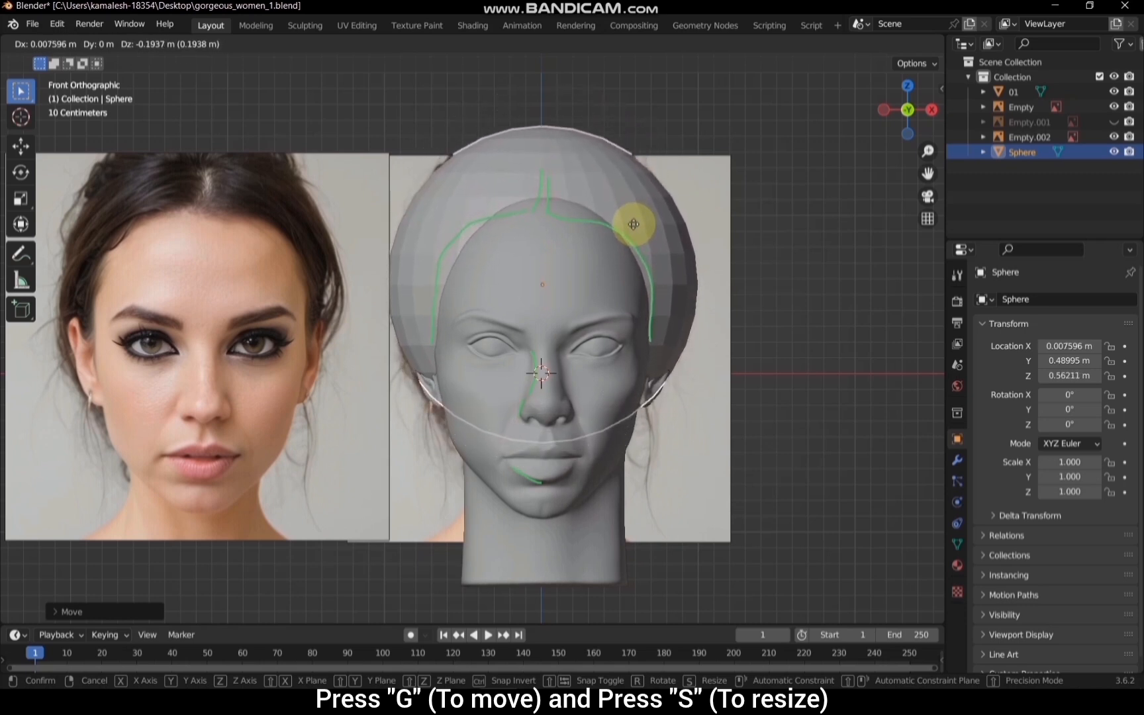
left_click(633, 224)
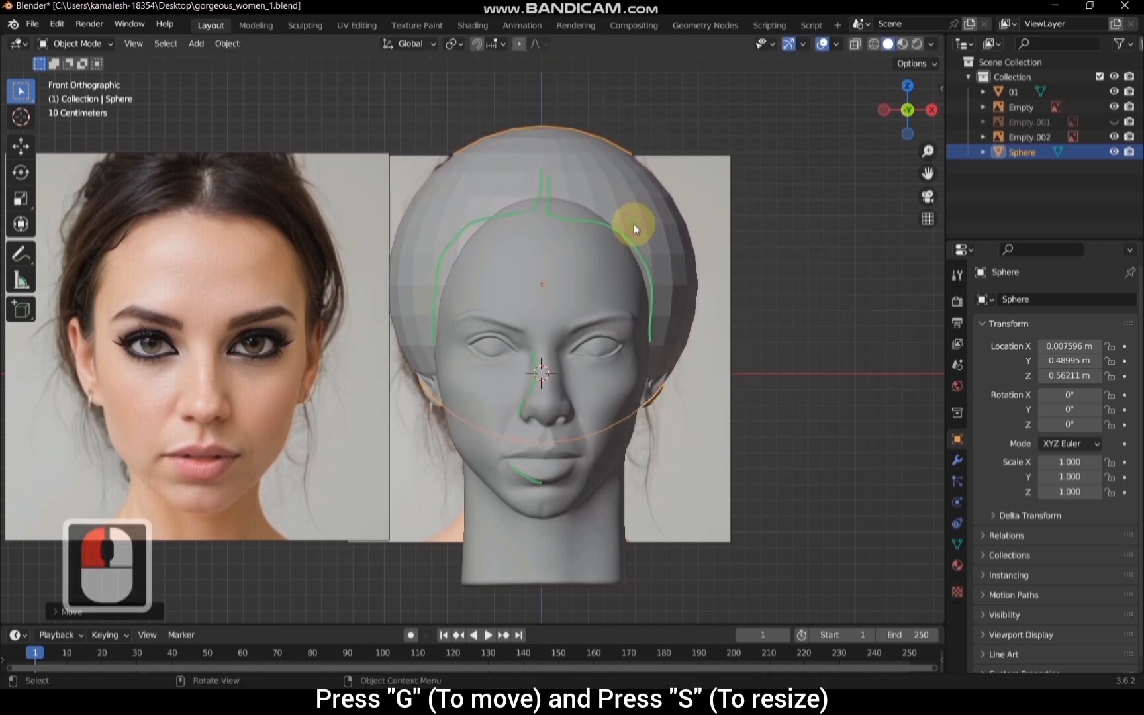
Switch the sphere to Sculpt Mode with the Elastic Deform brush and X symmetry enabled
left_click(74, 43)
left_click(88, 91)
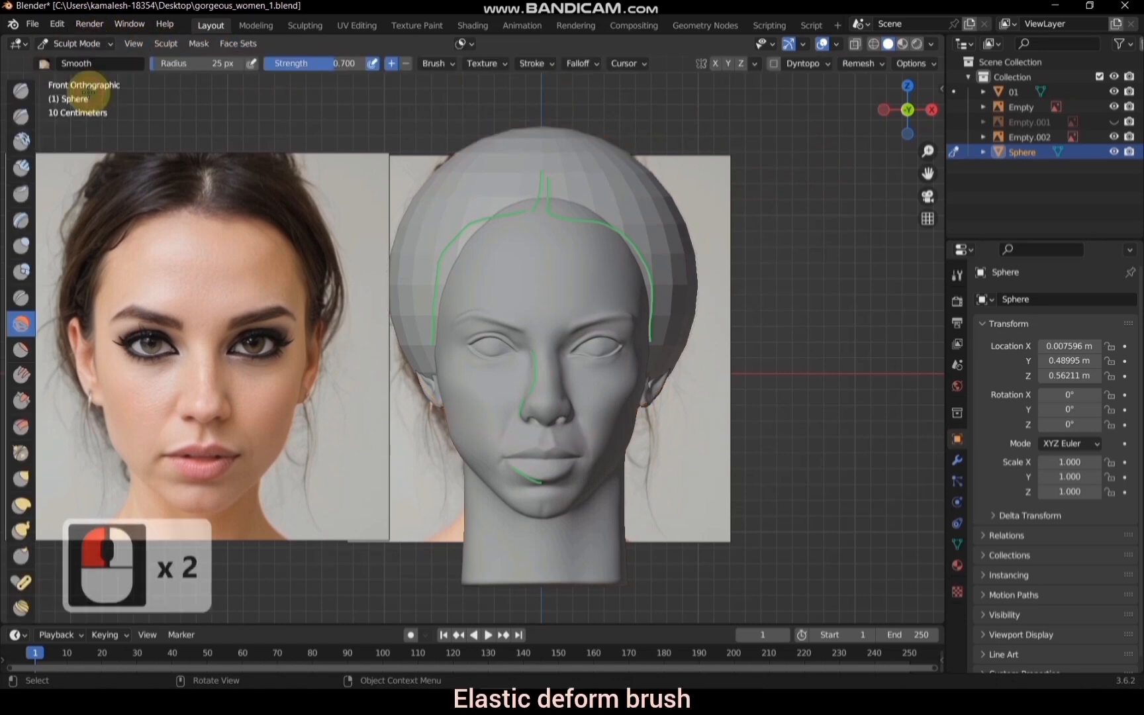
left_click(12, 508)
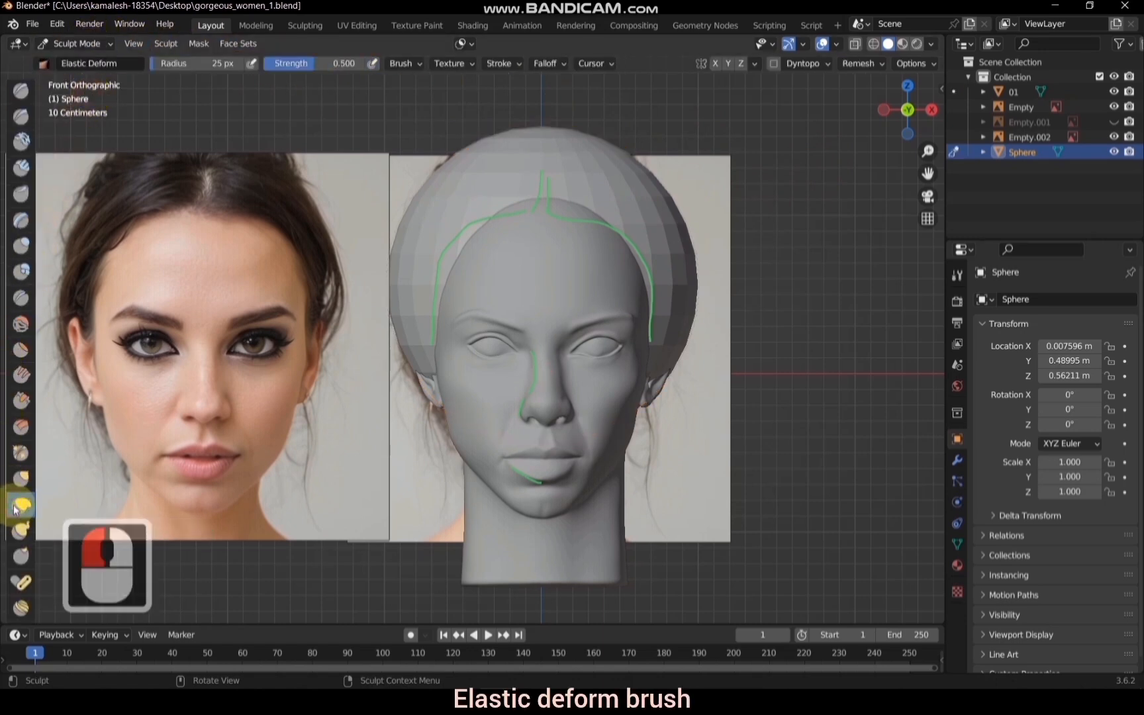
left_click(716, 64)
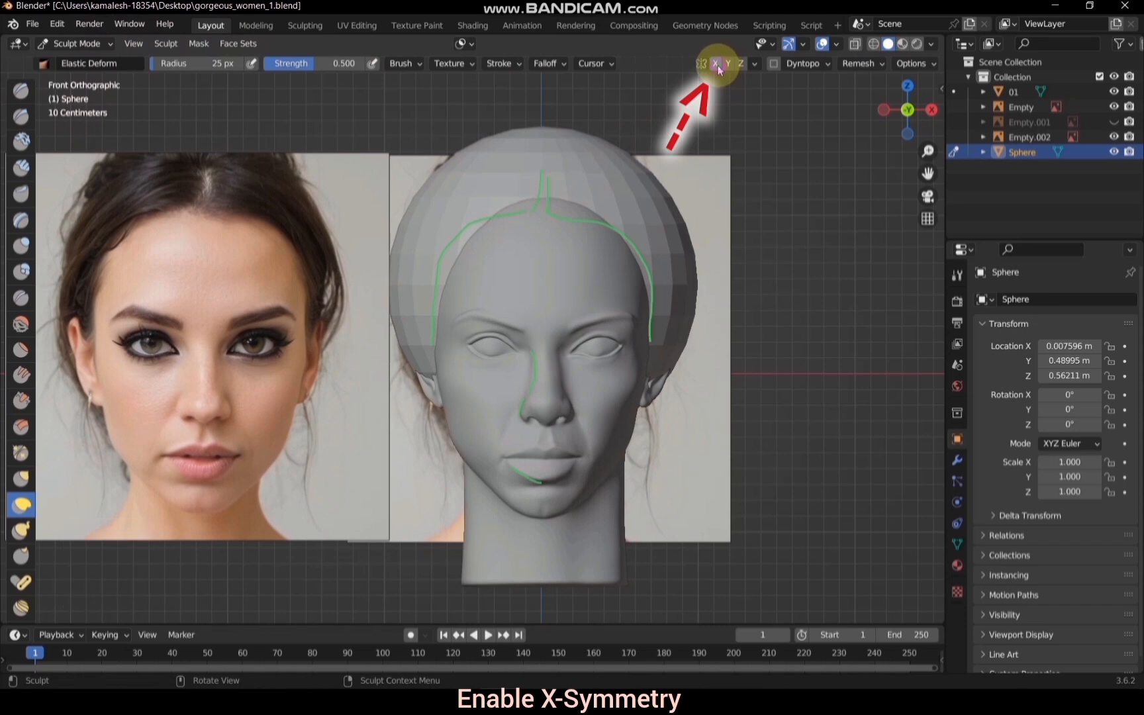
Pull the sphere's sides inward toward the head in the front view with a 121 px Elastic Deform brush
key("f")
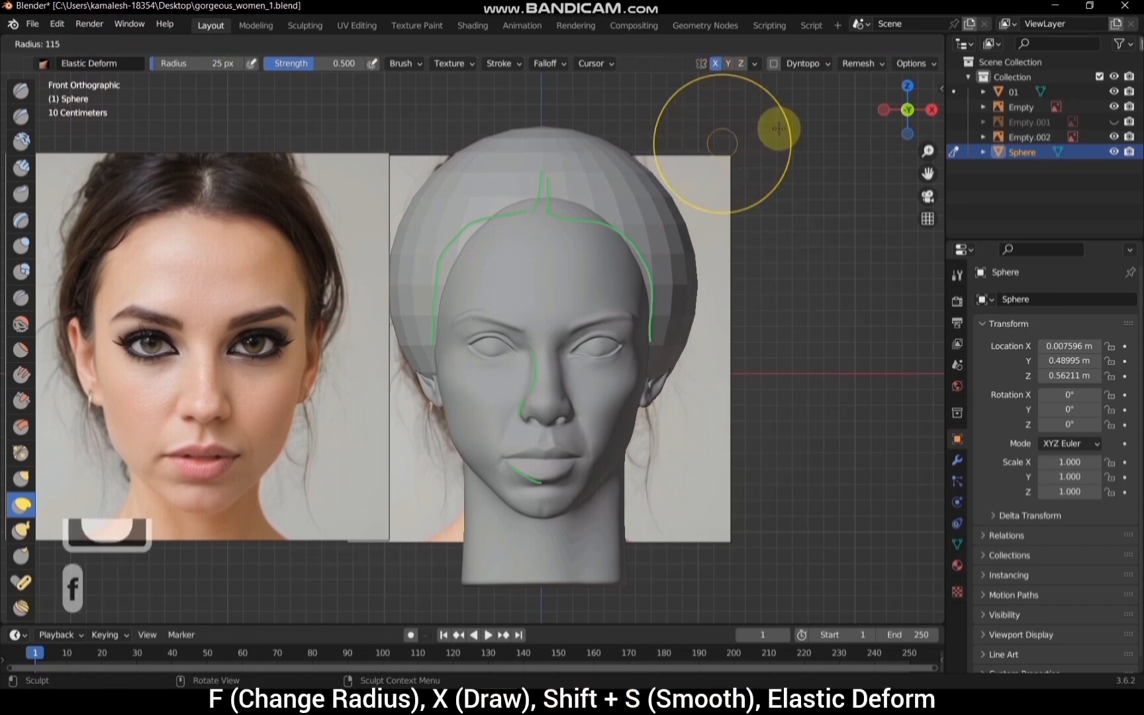
left_click(791, 126)
mouse_move(417, 354)
left_mouse_down()
mouse_move(482, 292)
mouse_move(388, 265)
mouse_move(433, 267)
mouse_move(492, 158)
mouse_move(473, 149)
mouse_move(481, 191)
mouse_move(449, 174)
mouse_move(523, 203)
left_mouse_up()
Shape the front hairline with the Draw brush, building up the forehead centre and carving in along the temples and upper sides
key("x")
double_click(518, 213)
left_click(572, 212)
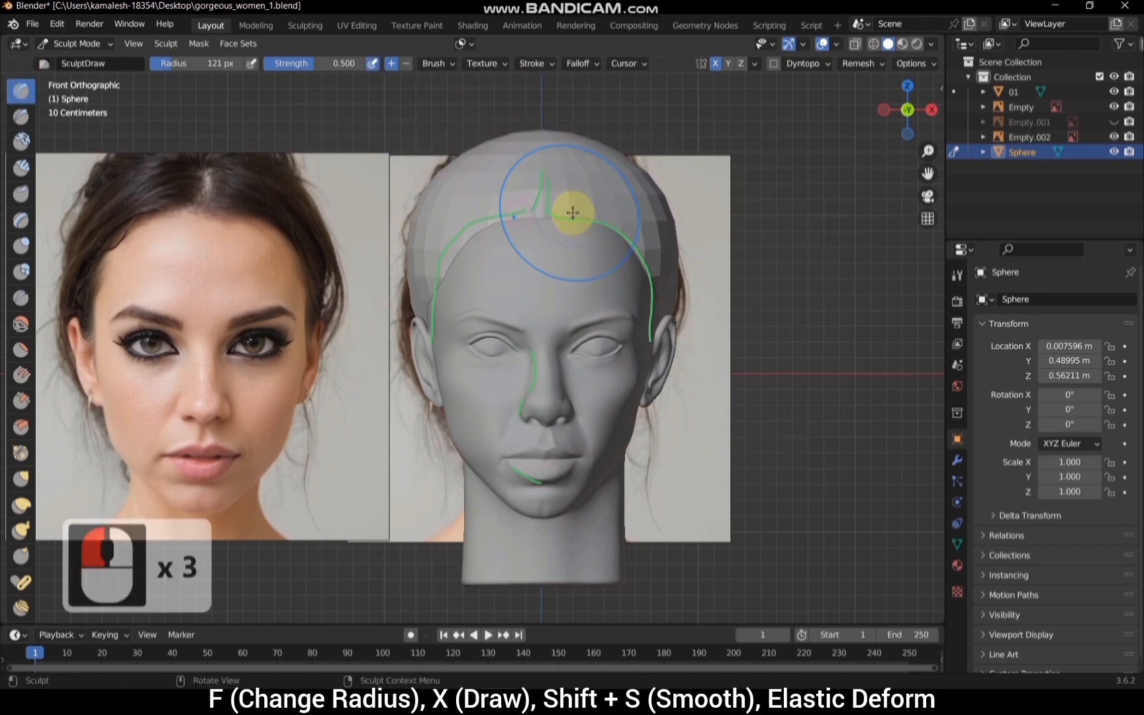
left_click(462, 238, "ctrl")
left_click(444, 260, "ctrl")
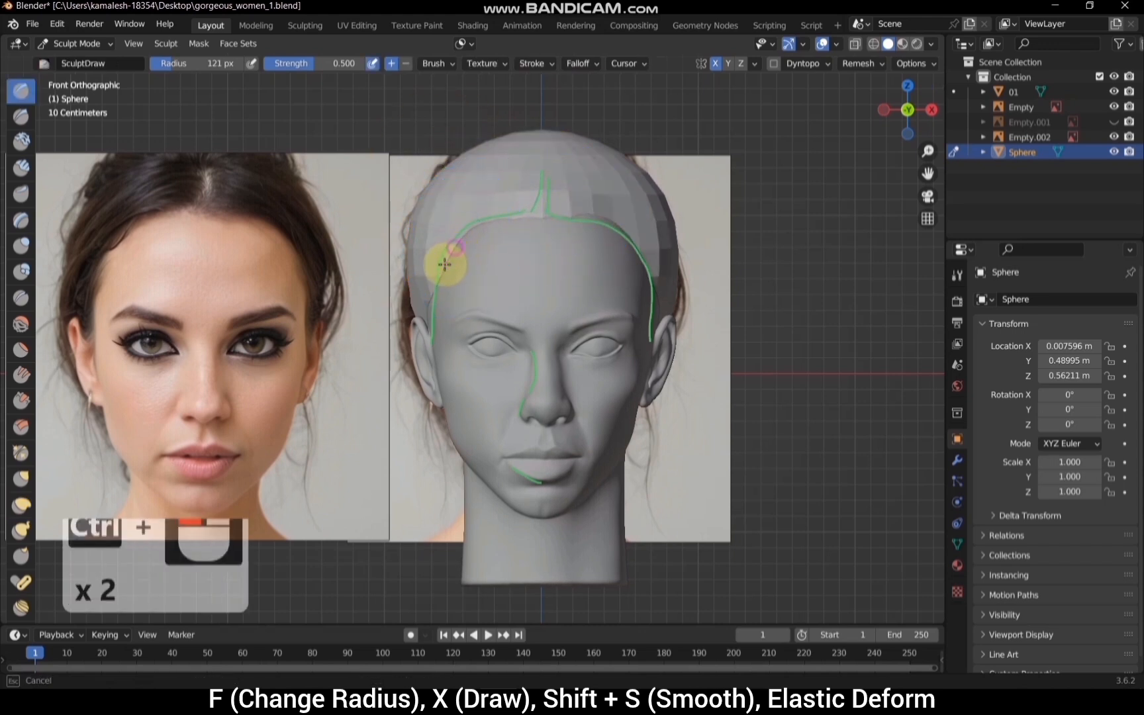
double_click(485, 223, "ctrl")
left_click(430, 224, "ctrl")
double_click(427, 205, "ctrl")
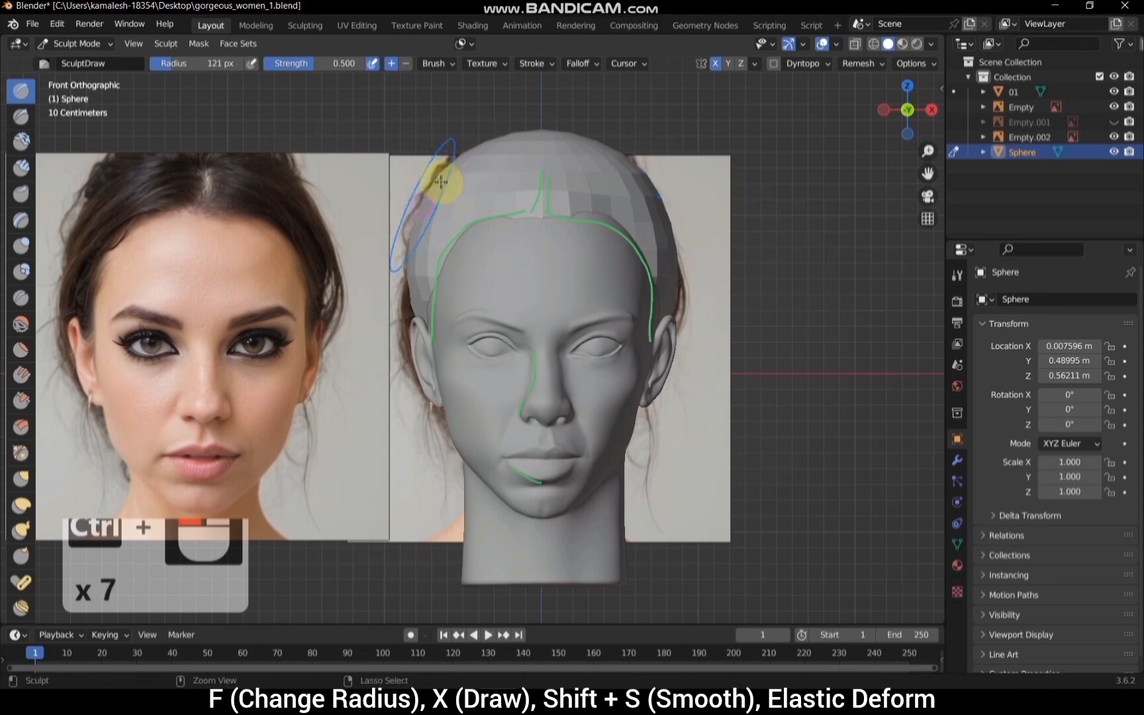
left_click(450, 172, "ctrl")
Pull the back of the hair cap down toward the nape in the side view with a 172 px Elastic Deform brush
left_click_drag(887, 133, 925, 113)
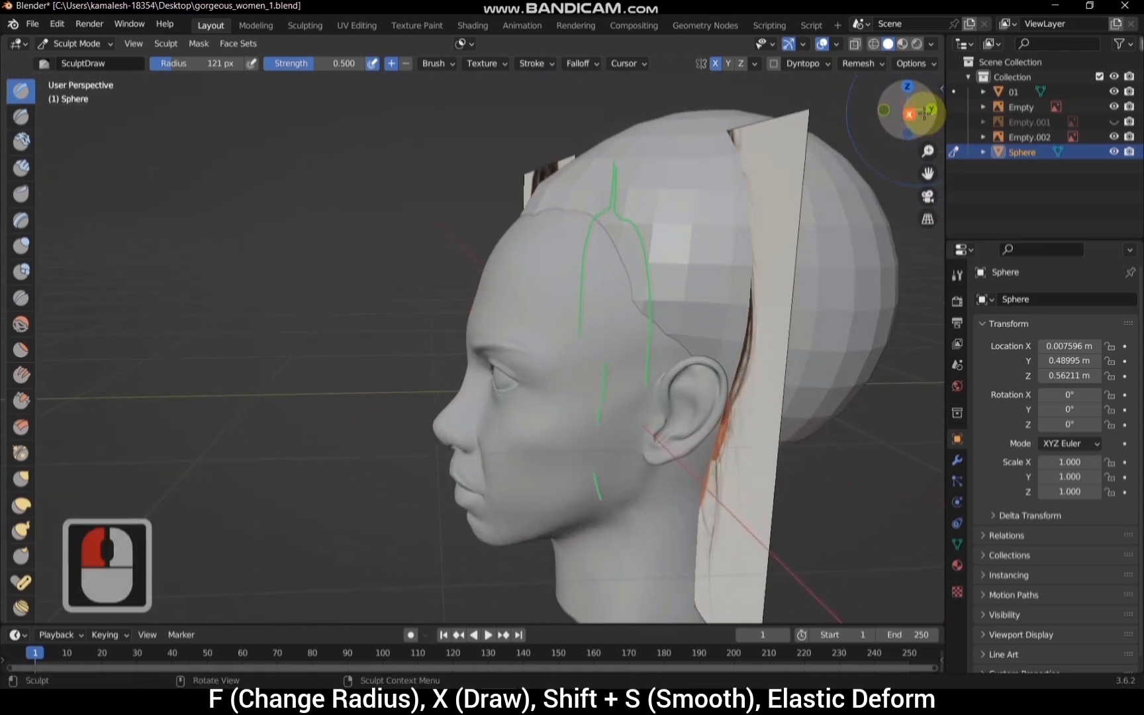
left_click(912, 115)
scroll(907, 125, "down", 2)
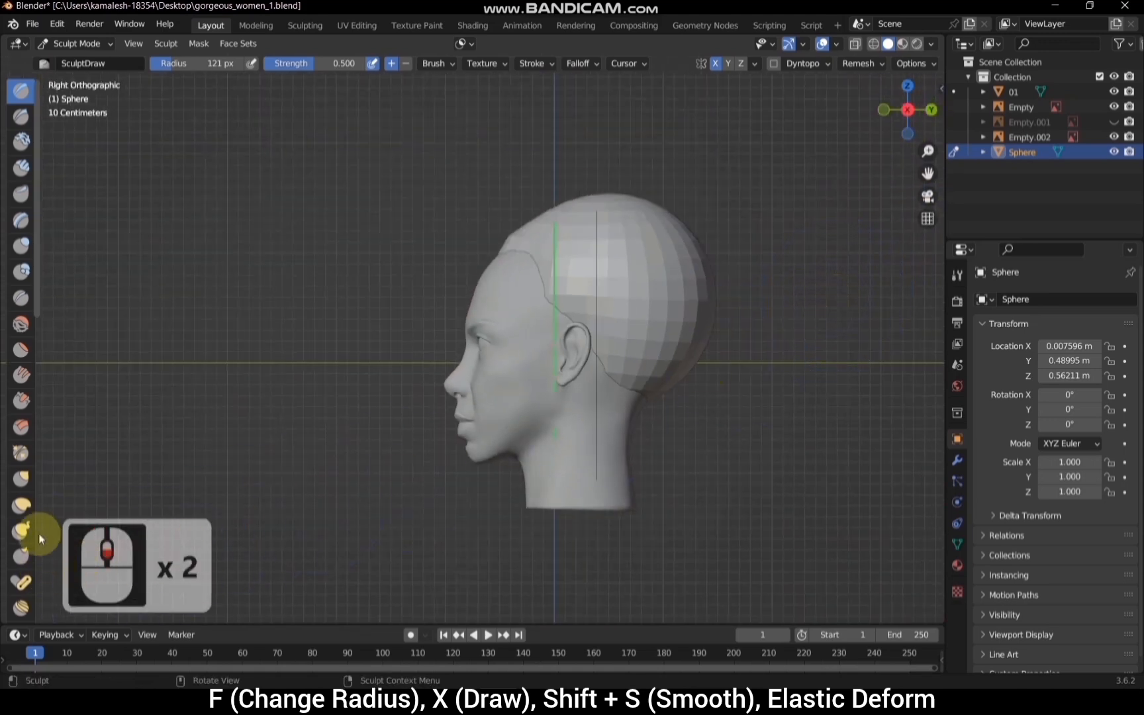
left_click(22, 503)
key("f")
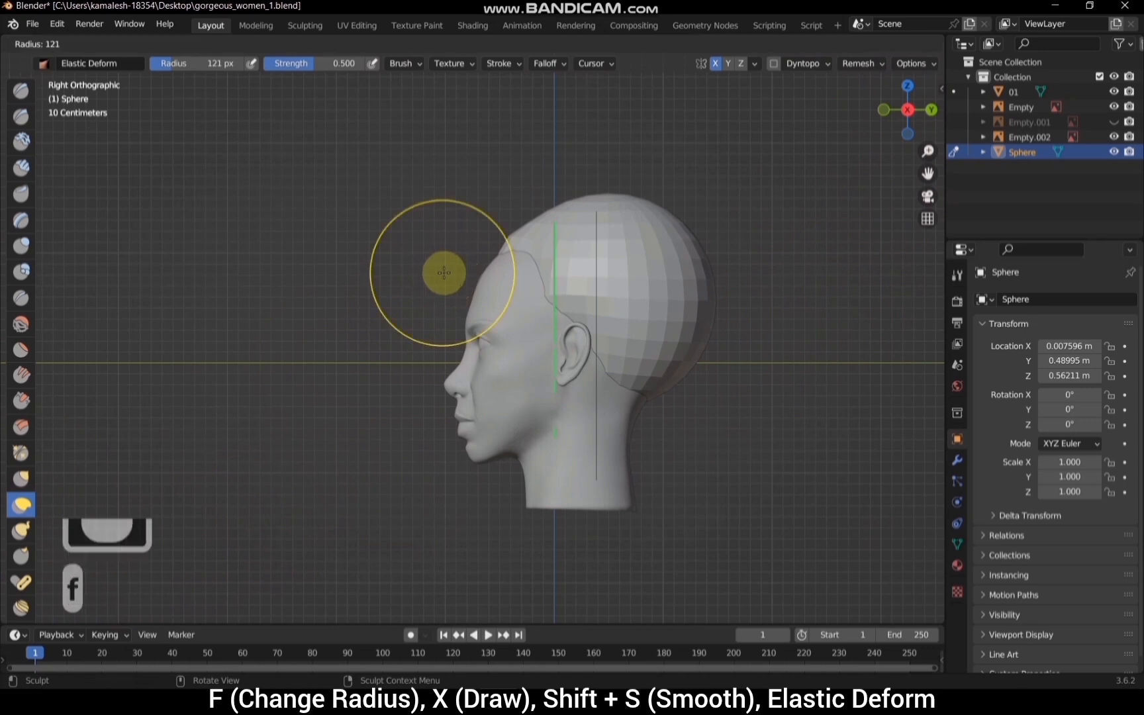
left_click_drag(696, 242, 688, 319)
mouse_move(674, 389)
left_mouse_down()
mouse_move(650, 416)
mouse_move(634, 498)
mouse_move(635, 477)
left_mouse_up()
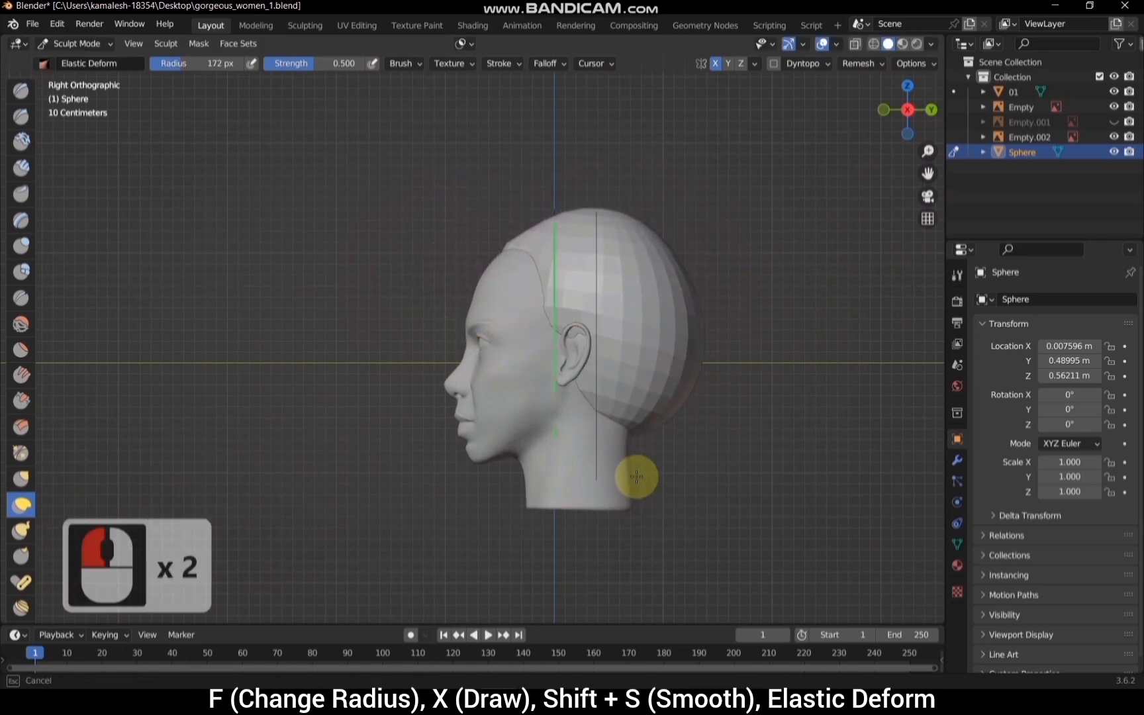
Carve the hair cap inward around the top of the ear with the Draw brush
scroll(617, 390, "up", 2)
key("x")
left_click(625, 338, "ctrl")
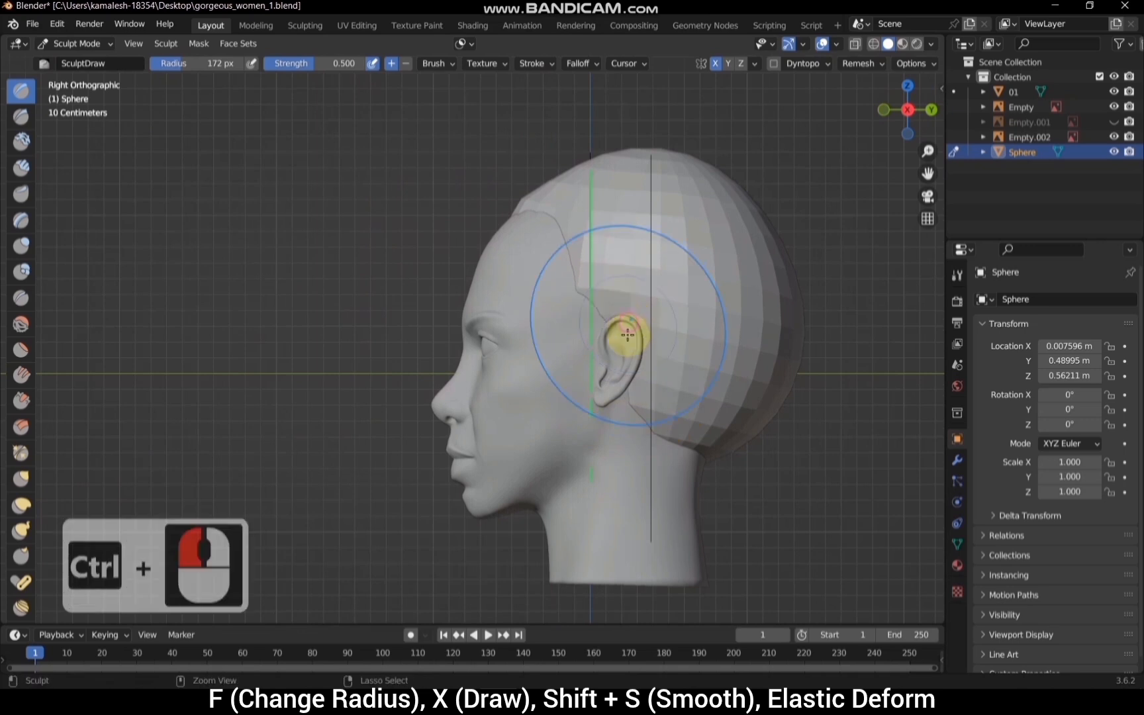
left_click(633, 338, "ctrl")
Build up a sideburn in front of the ear with the Draw brush at 105 px, and touch up the nape
scroll(618, 319, "up", 2)
key("f")
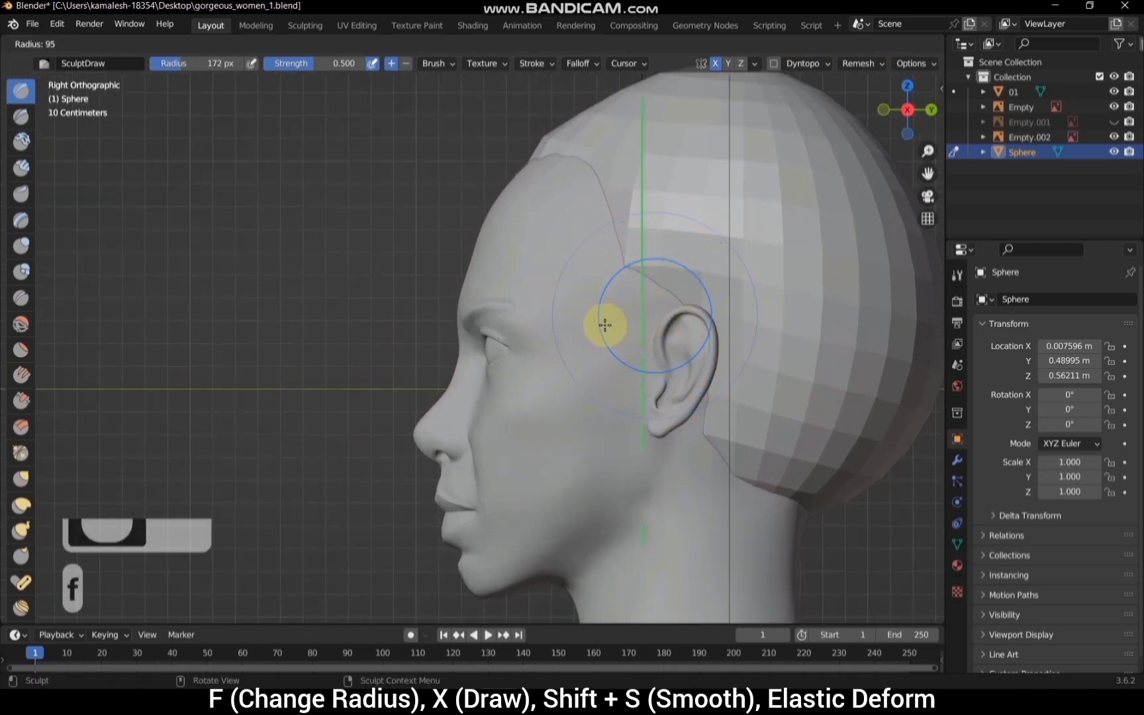
left_click(615, 324)
mouse_move(629, 307)
left_mouse_down()
mouse_move(641, 295)
mouse_move(631, 374)
left_mouse_up()
mouse_move(634, 344)
left_mouse_down()
mouse_move(634, 370)
mouse_move(635, 339)
left_mouse_up()
left_click_drag(634, 343, 634, 371)
left_click(766, 480)
Reshape the lower back edge of the hair cap at the nape with a 189 px Elastic Deform brush
scroll(810, 516, "down", 3)
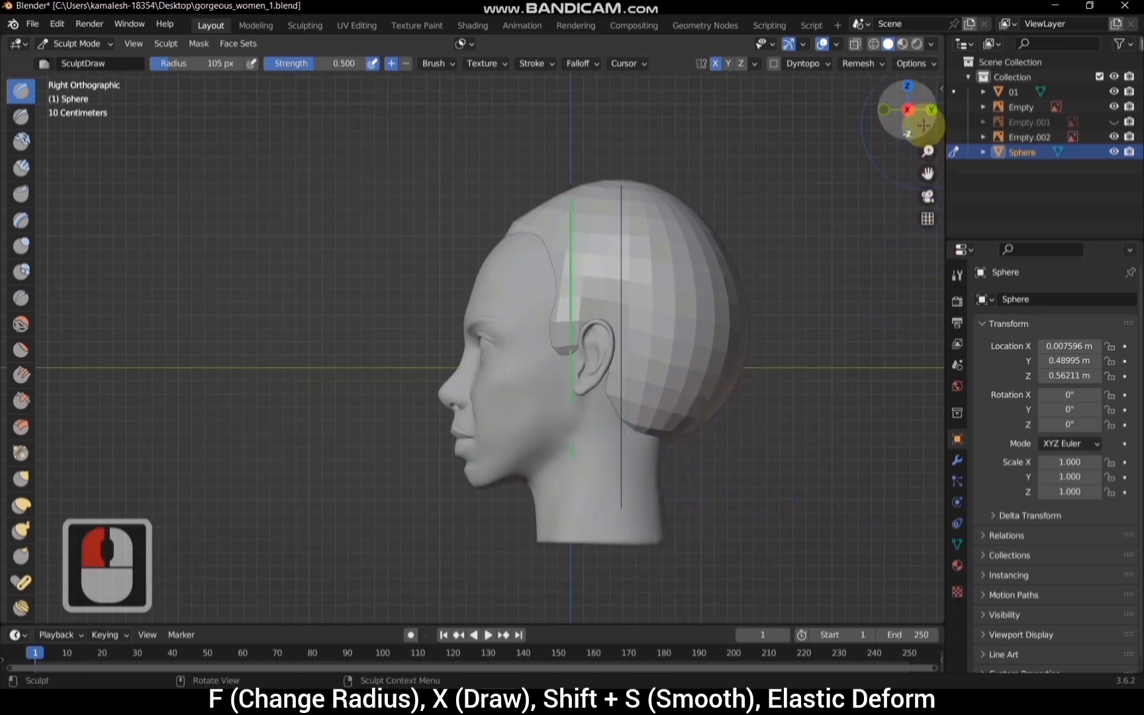
mouse_move(912, 107)
left_mouse_down()
mouse_move(943, 121)
mouse_move(916, 111)
left_mouse_up()
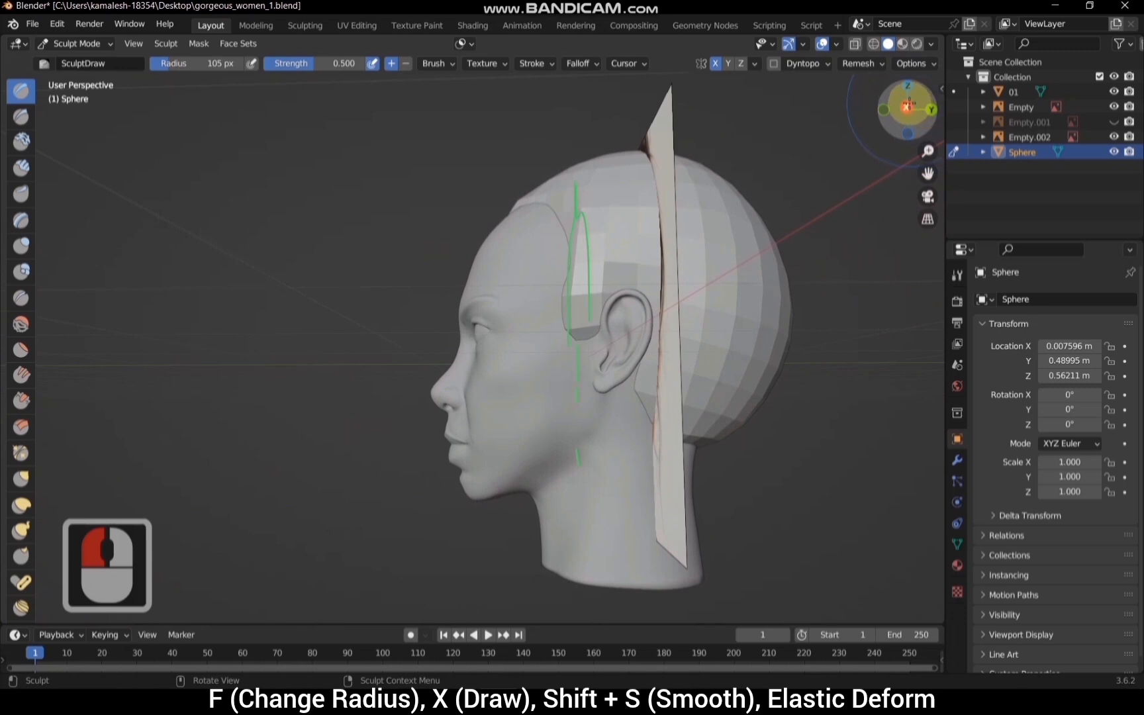
left_click(906, 106)
left_click_drag(928, 173, 771, 298)
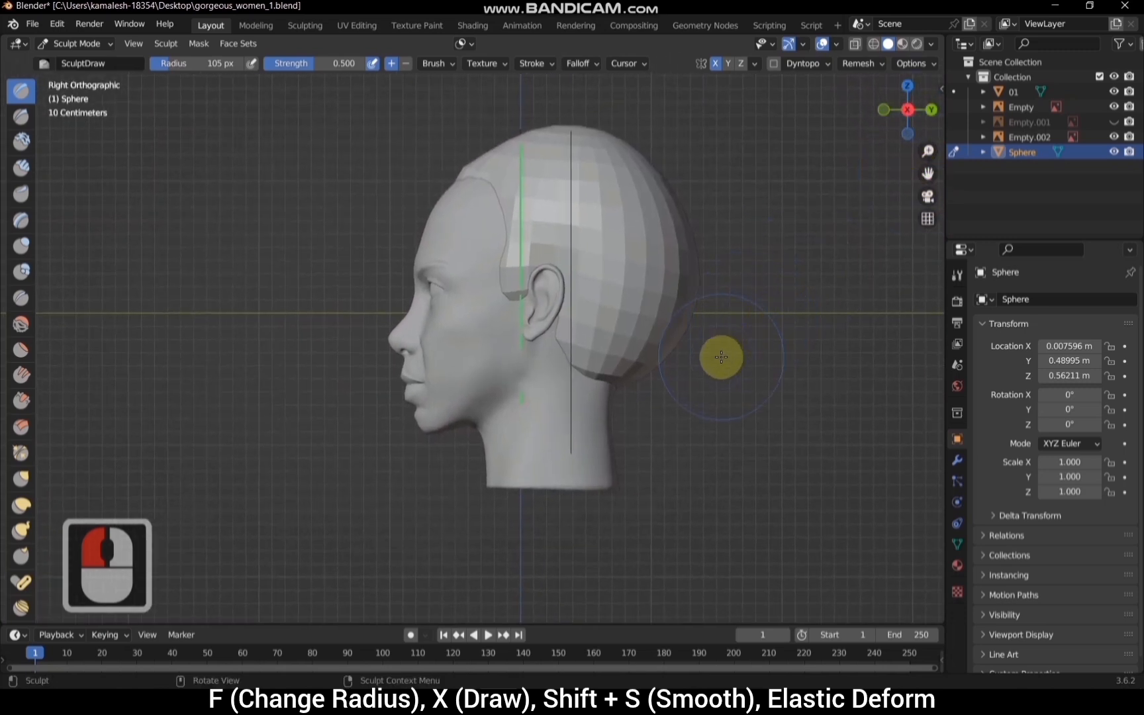
key("f")
left_click(771, 353)
left_click(2, 555)
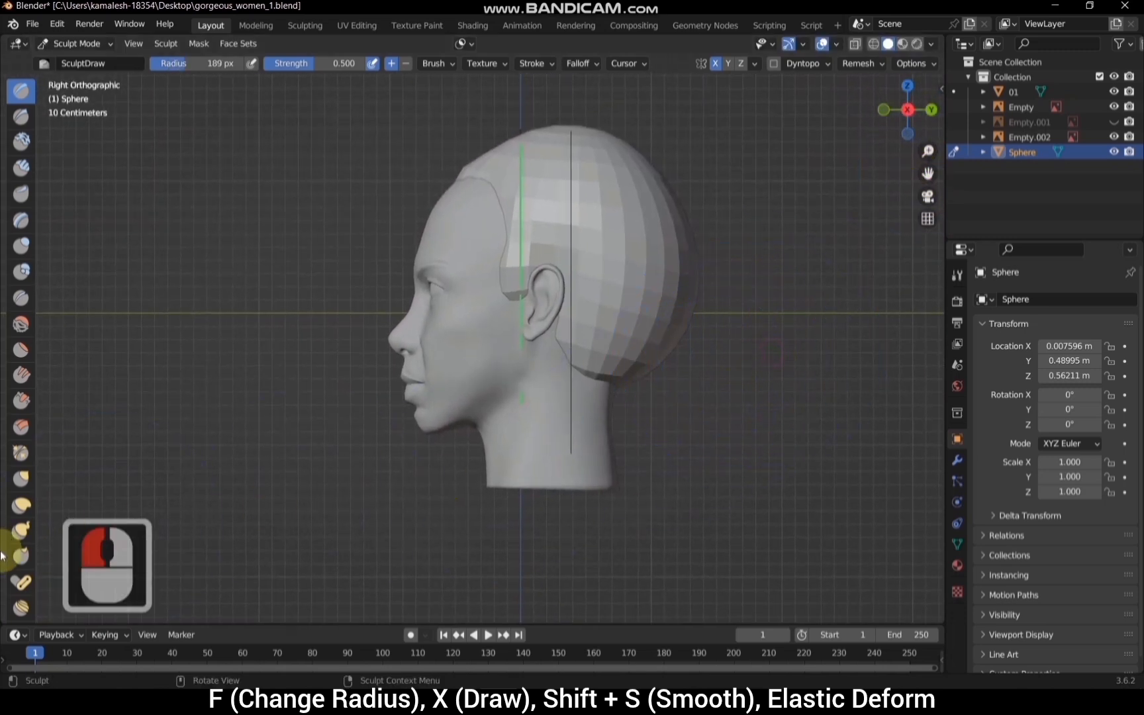
left_click(22, 507)
scroll(668, 478, "up", 2)
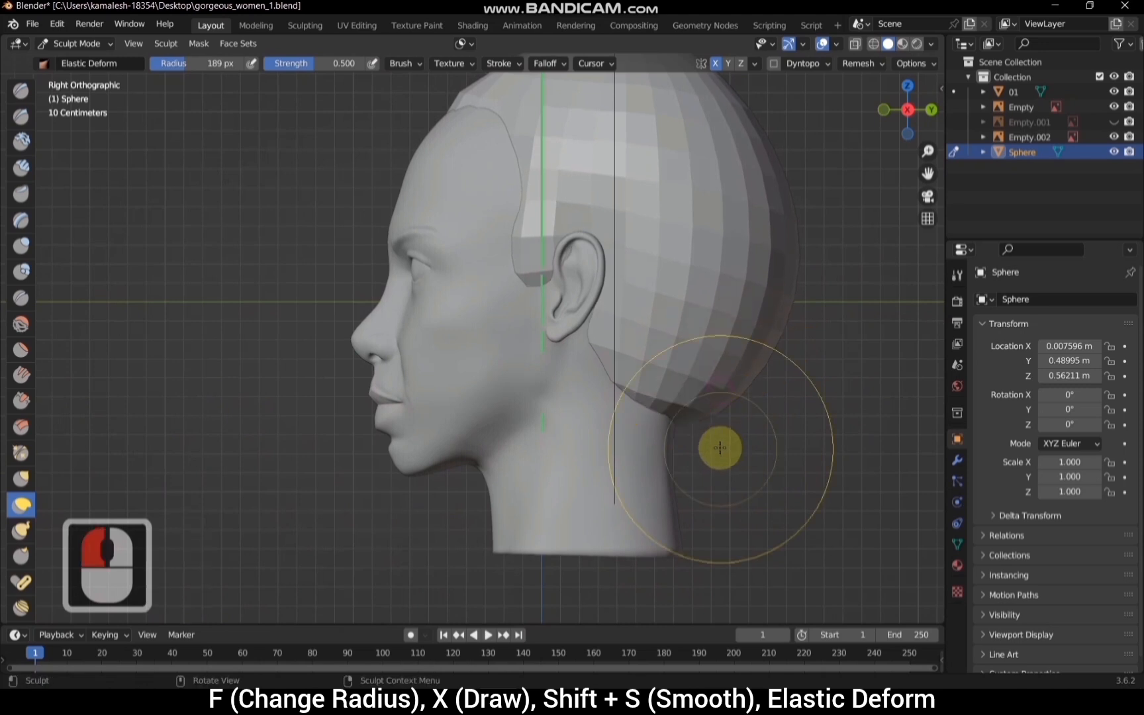
mouse_move(719, 448)
left_mouse_down()
mouse_move(707, 459)
mouse_move(738, 492)
mouse_move(742, 414)
mouse_move(766, 526)
mouse_move(766, 500)
mouse_move(721, 462)
mouse_move(701, 389)
mouse_move(694, 434)
left_mouse_up()
Push the back of the crown down in the side view with the Elastic Deform brush
scroll(725, 375, "down", 2)
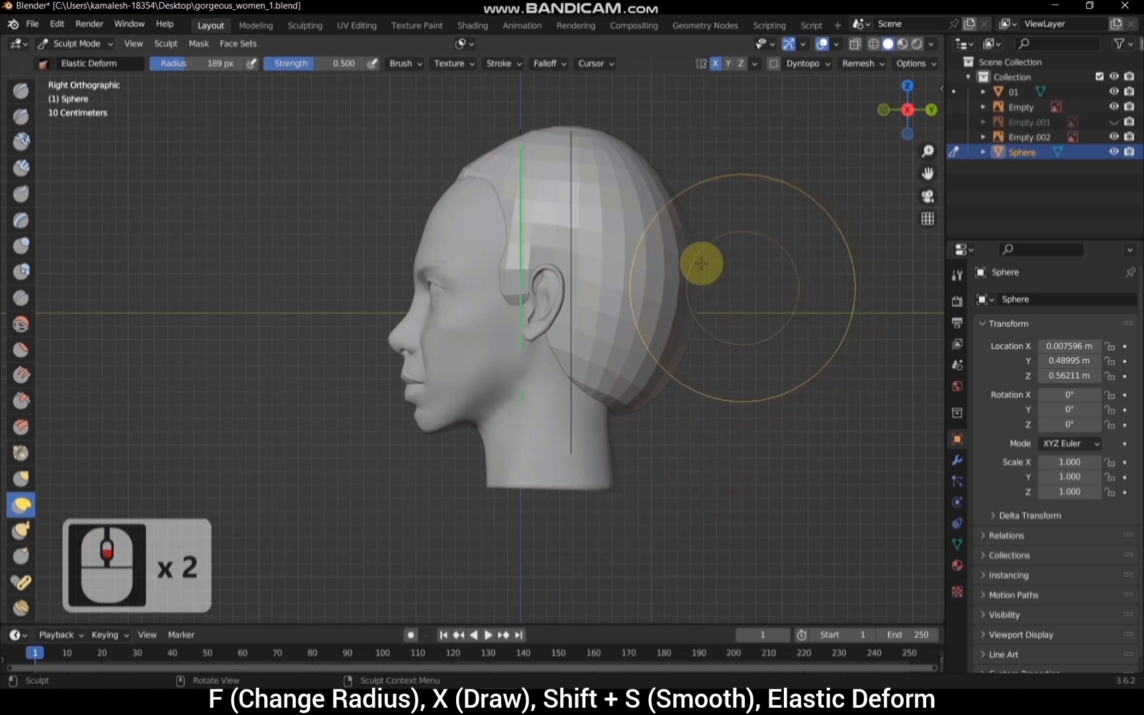
left_click_drag(928, 176, 922, 293)
scroll(748, 239, "up", 1)
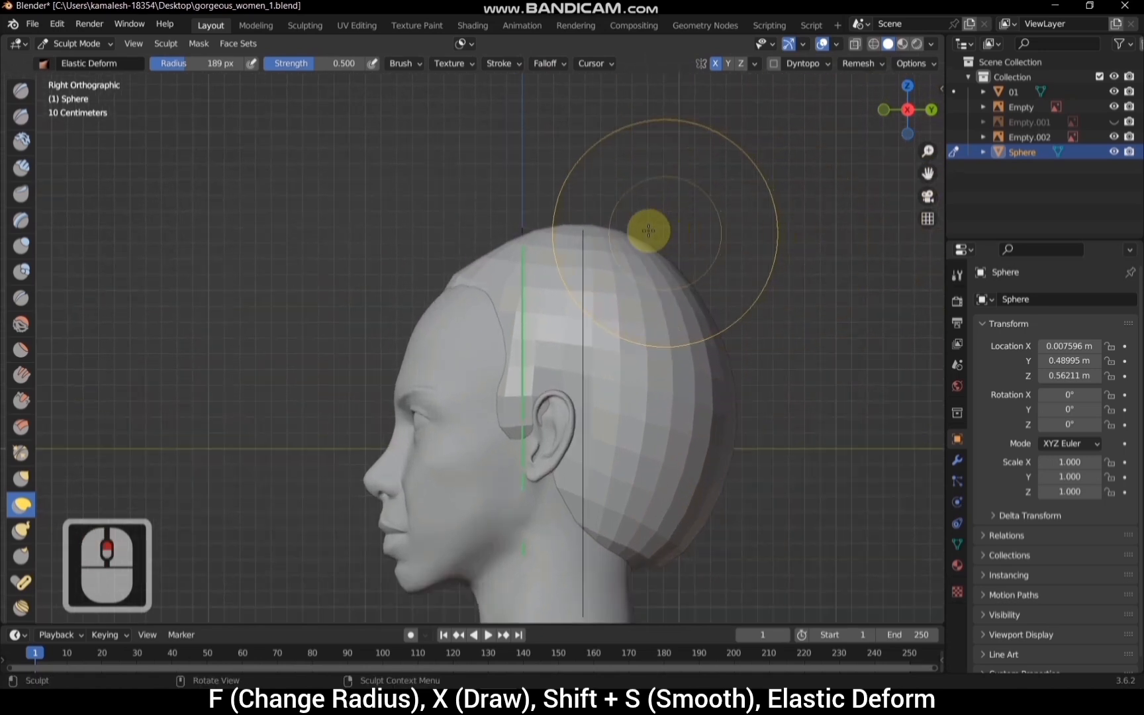
left_click_drag(634, 229, 633, 276)
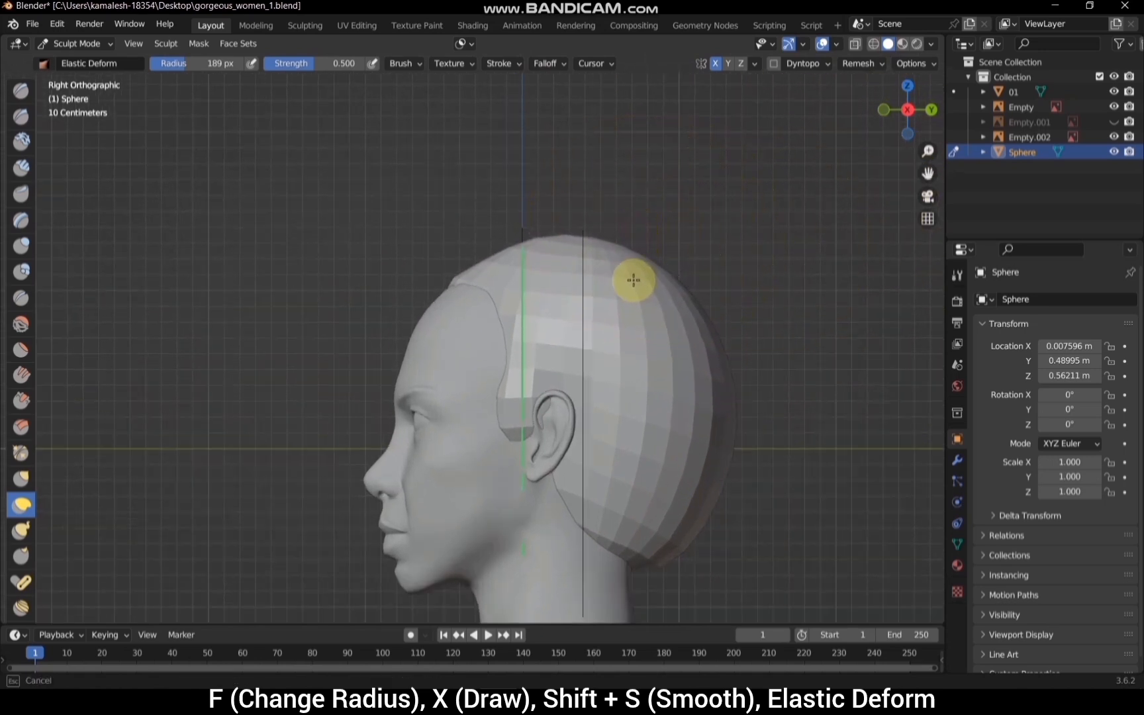
Pull the upper sides of the hair cap inward in the back view with the Elastic Deform brush
left_click_drag(903, 112, 902, 121)
left_click(915, 115)
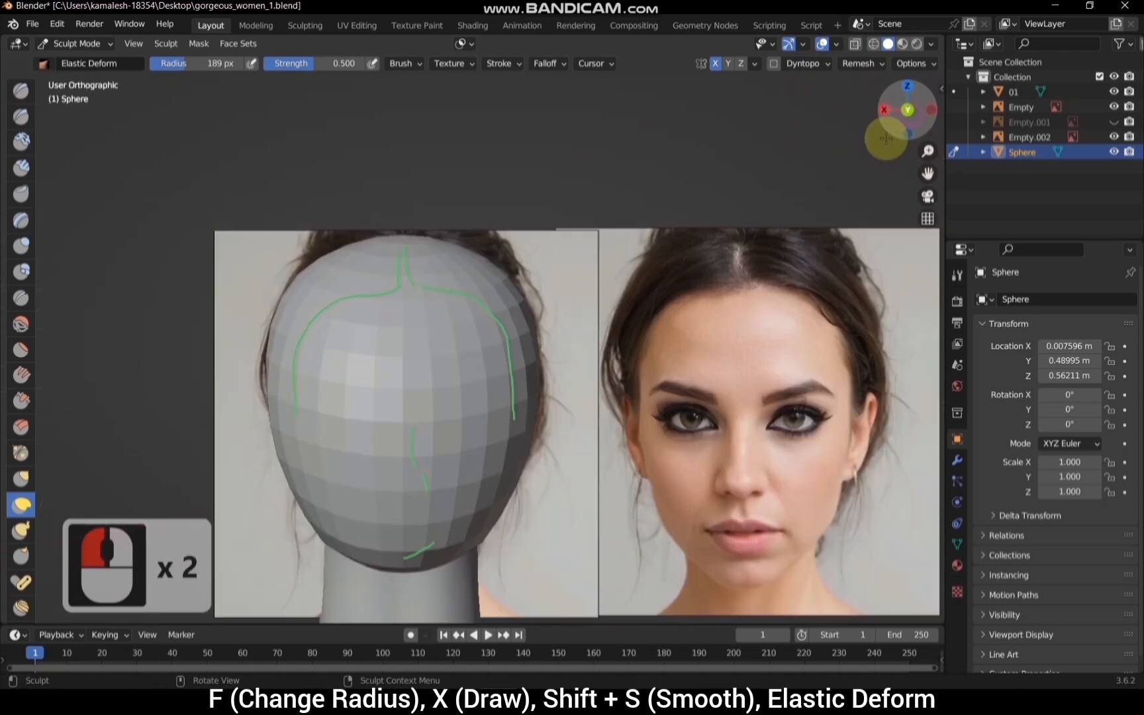
mouse_move(289, 286)
left_mouse_down()
mouse_move(309, 287)
mouse_move(341, 258)
left_mouse_up()
scroll(771, 197, "down", 2)
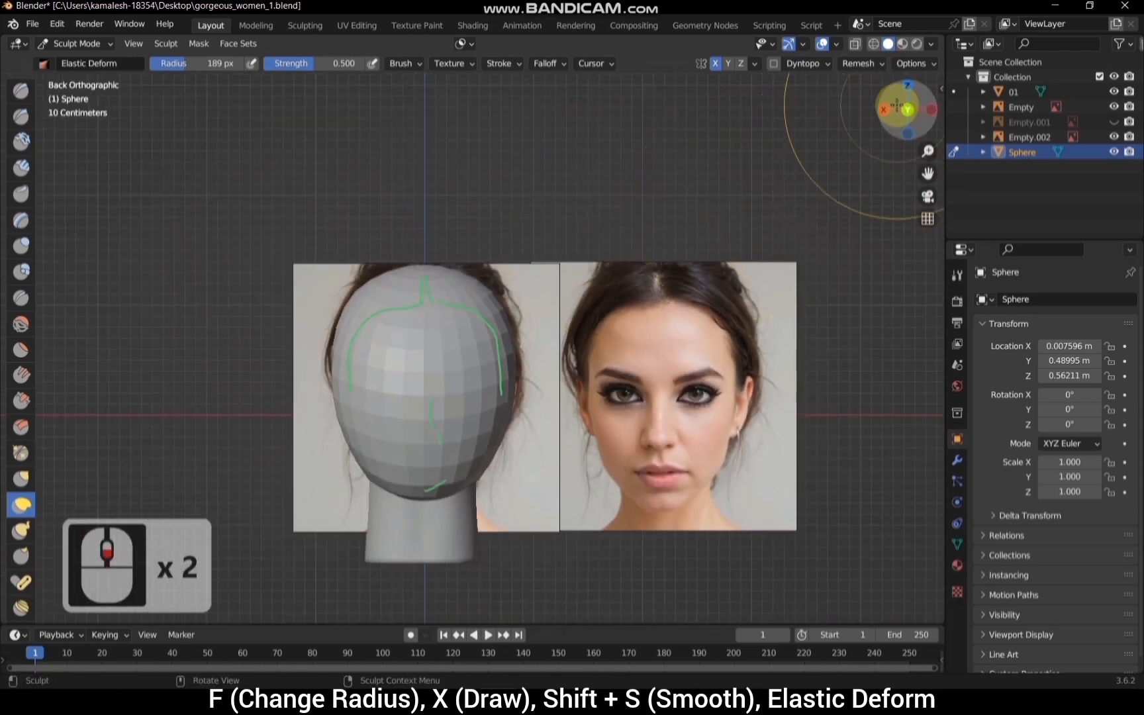
Show the side reference image Empty.001 in the right view and compare the hair cap with it in wireframe display
mouse_move(898, 105)
left_mouse_down()
mouse_move(1002, 110)
mouse_move(913, 111)
left_mouse_up()
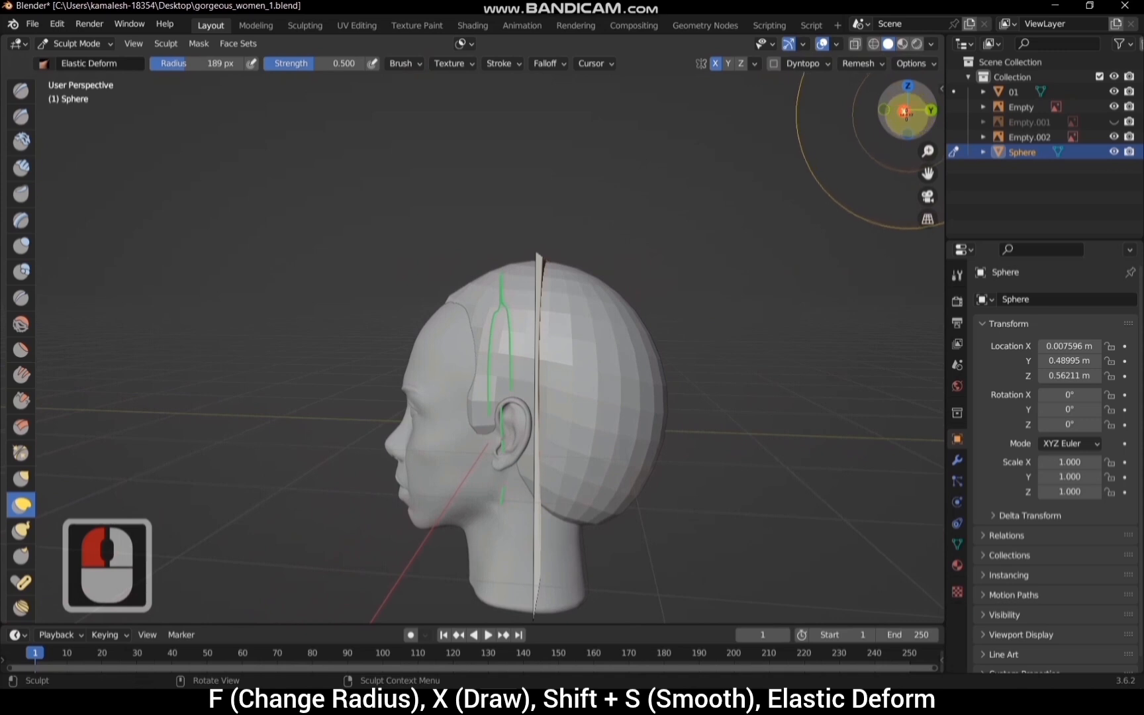
left_click(907, 111)
scroll(659, 390, "up", 2)
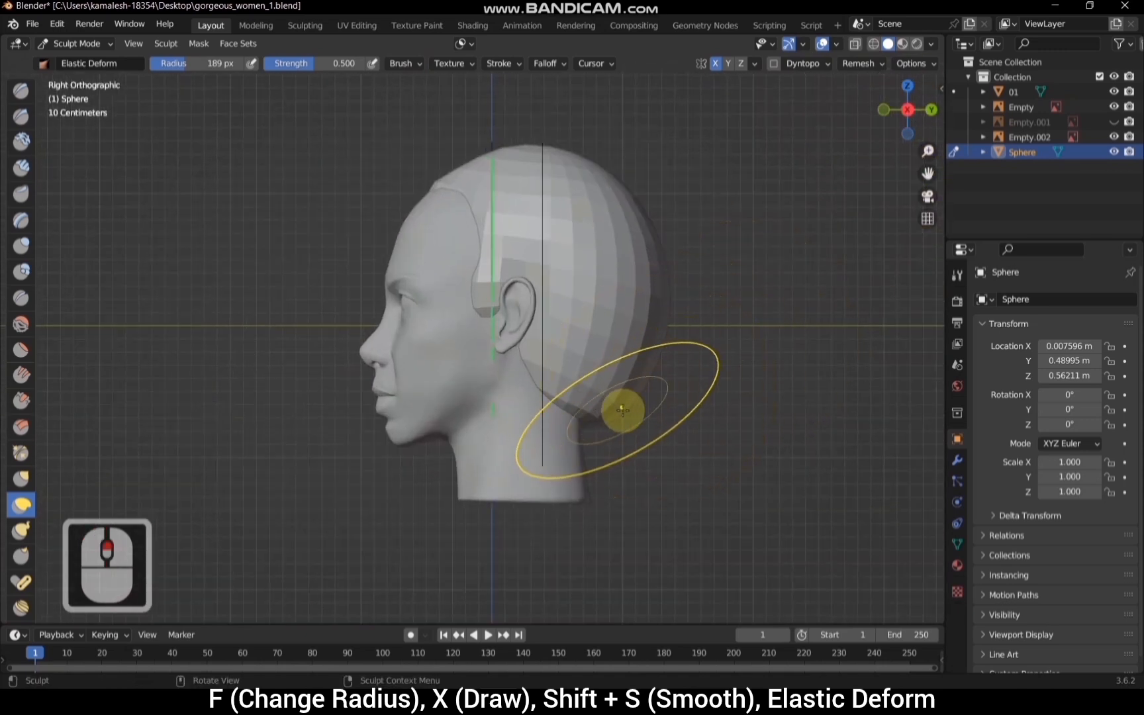
left_click(1114, 122)
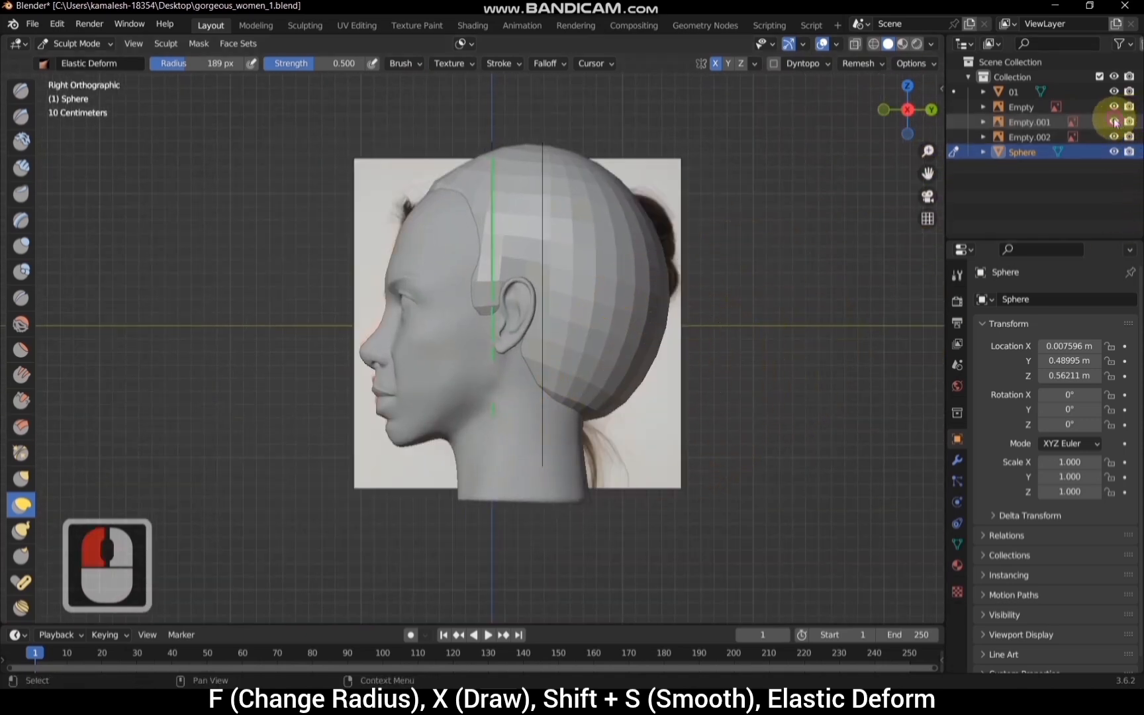
scroll(817, 242, "down", 1)
left_click(874, 43)
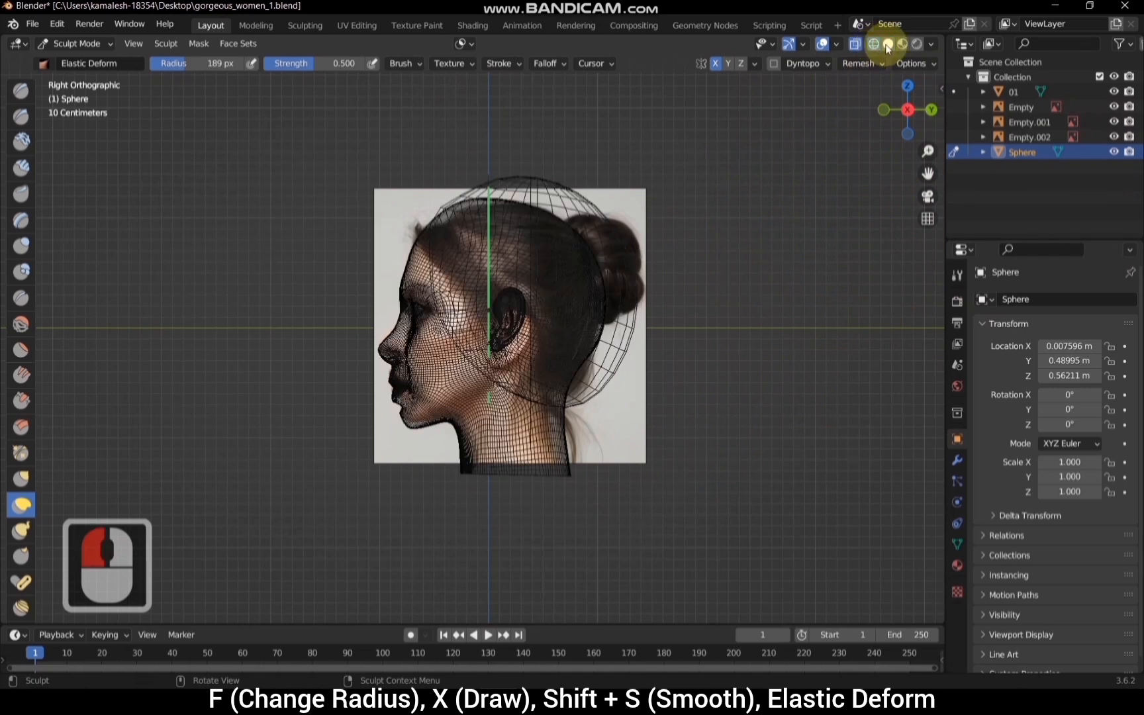
left_click(888, 44)
Push the crown, back and nape of the hair cap inward with Elastic Deform to match the side reference profile
scroll(552, 149, "up", 1)
mouse_move(552, 150)
left_mouse_down()
mouse_move(538, 161)
mouse_move(562, 167)
left_mouse_up()
left_click_drag(658, 253, 616, 256)
mouse_move(644, 328)
left_mouse_down()
mouse_move(615, 325)
mouse_move(603, 358)
mouse_move(580, 340)
mouse_move(585, 386)
mouse_move(554, 376)
mouse_move(556, 391)
left_mouse_up()
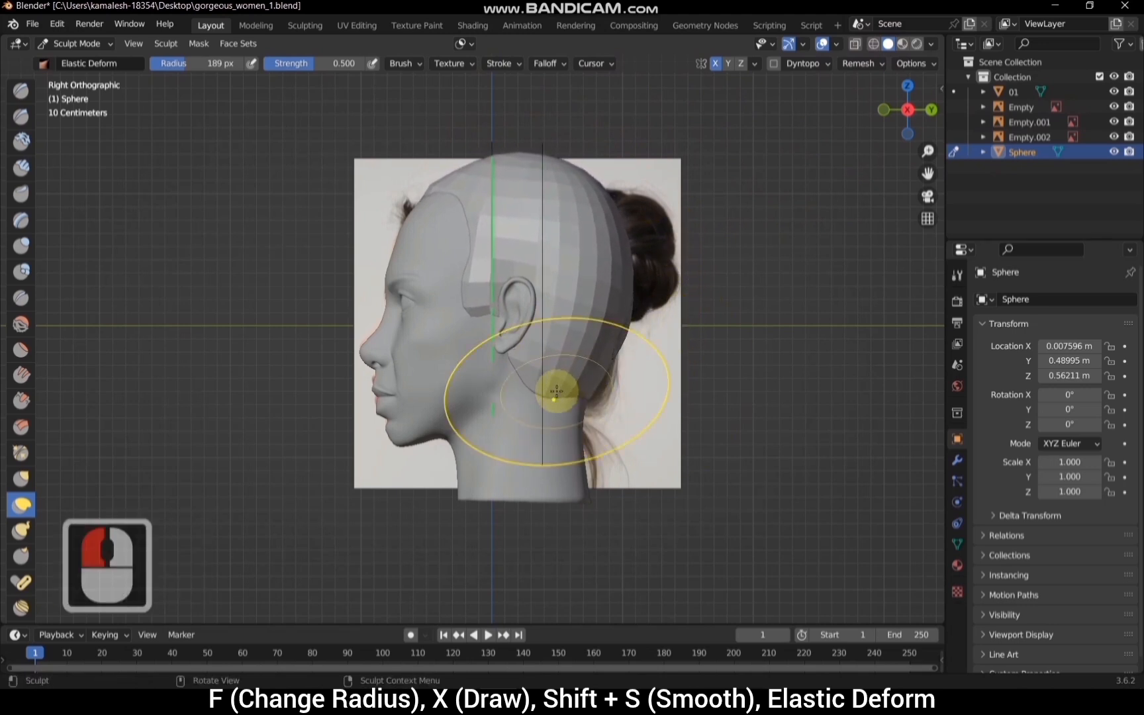
Switch the hair cap to Object Mode and hide both the Sphere and the head mesh 01
left_click(76, 43)
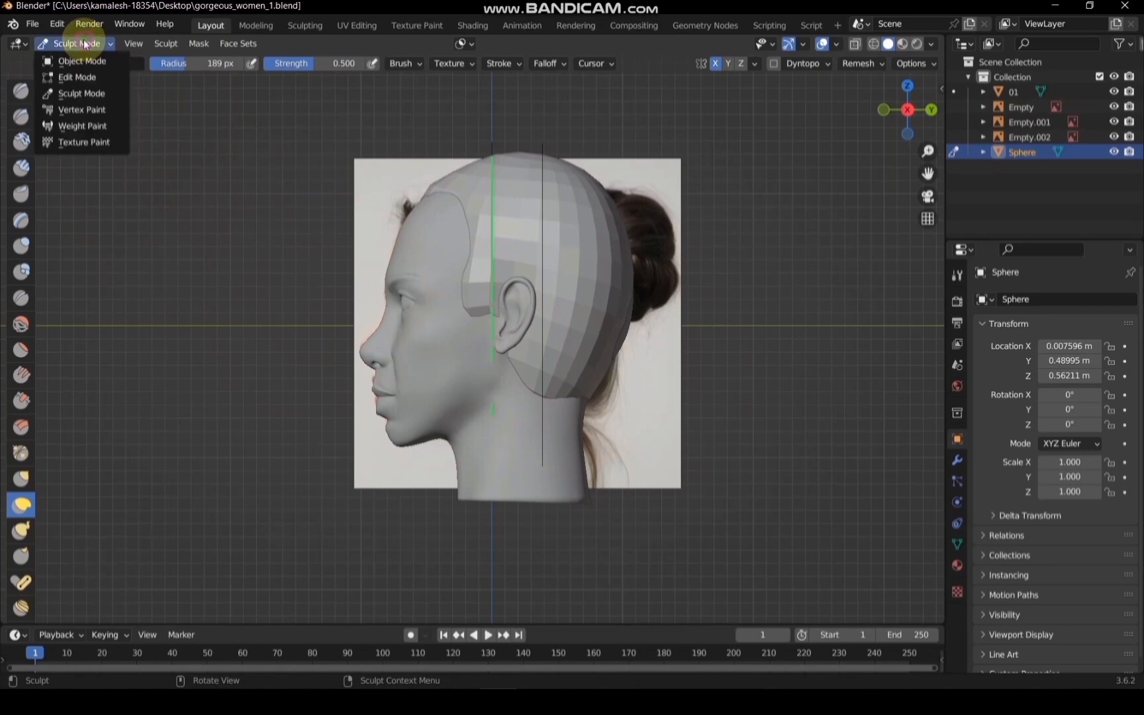
left_click(86, 61)
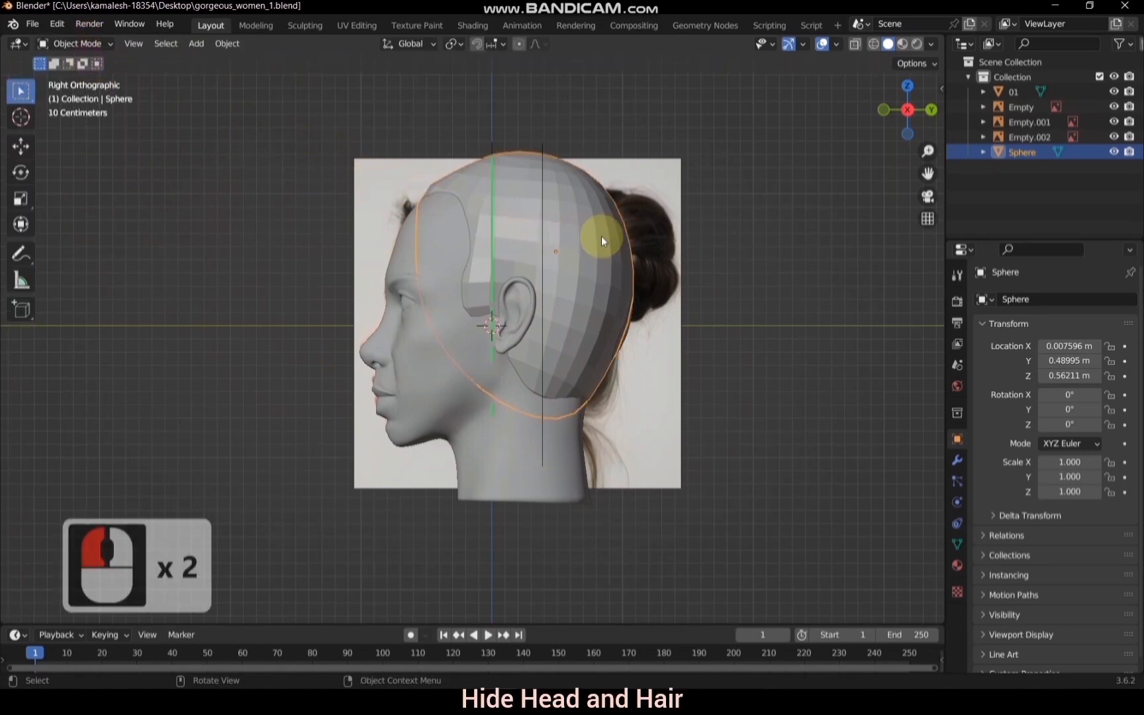
left_click(1113, 151)
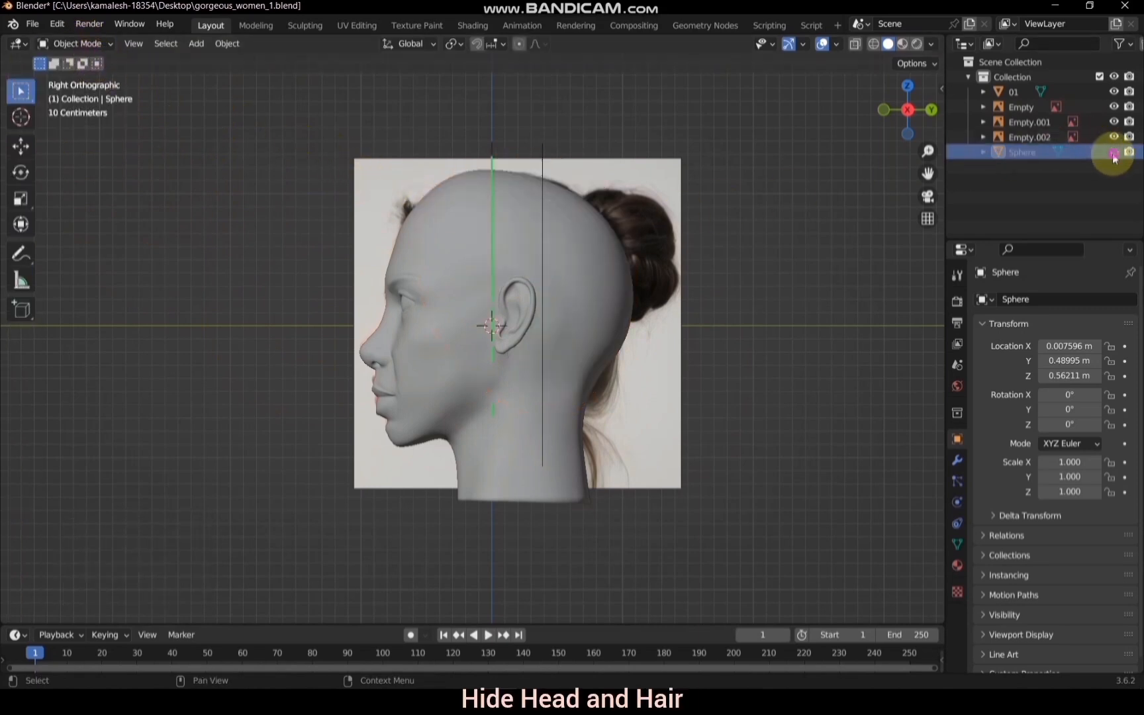
left_click(1113, 91)
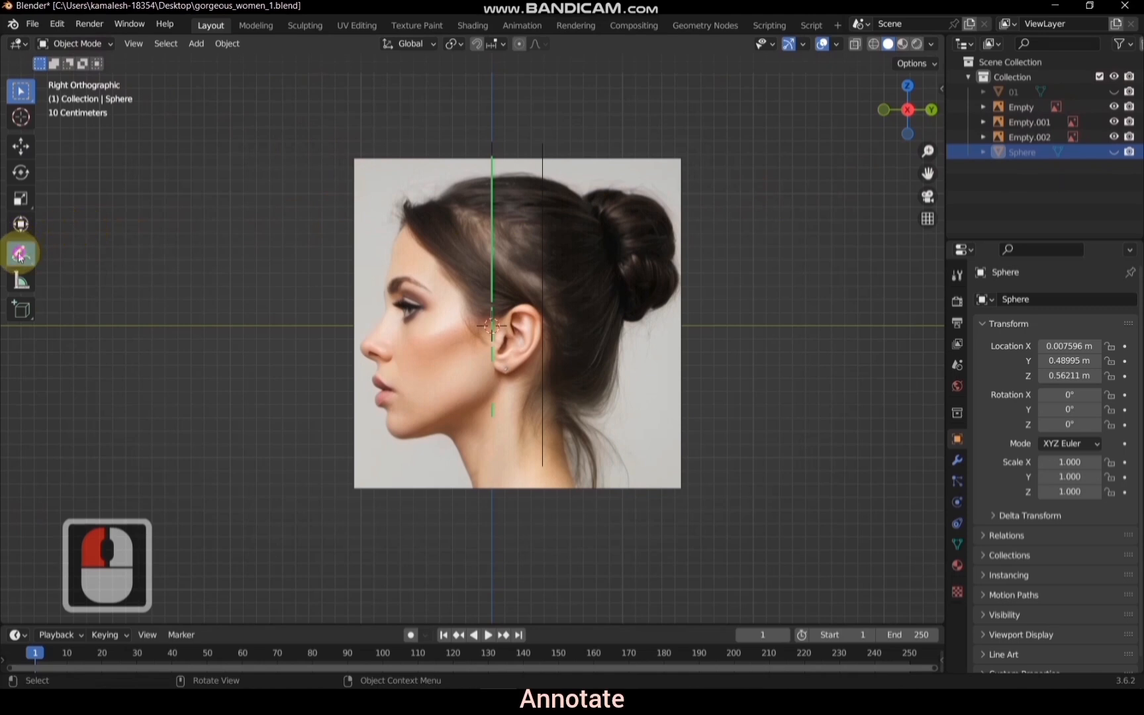
Using the Annotate tool, hide annotation layer Note.001 and add a new annotation layer coloured blue
left_click(20, 253)
left_click(157, 63)
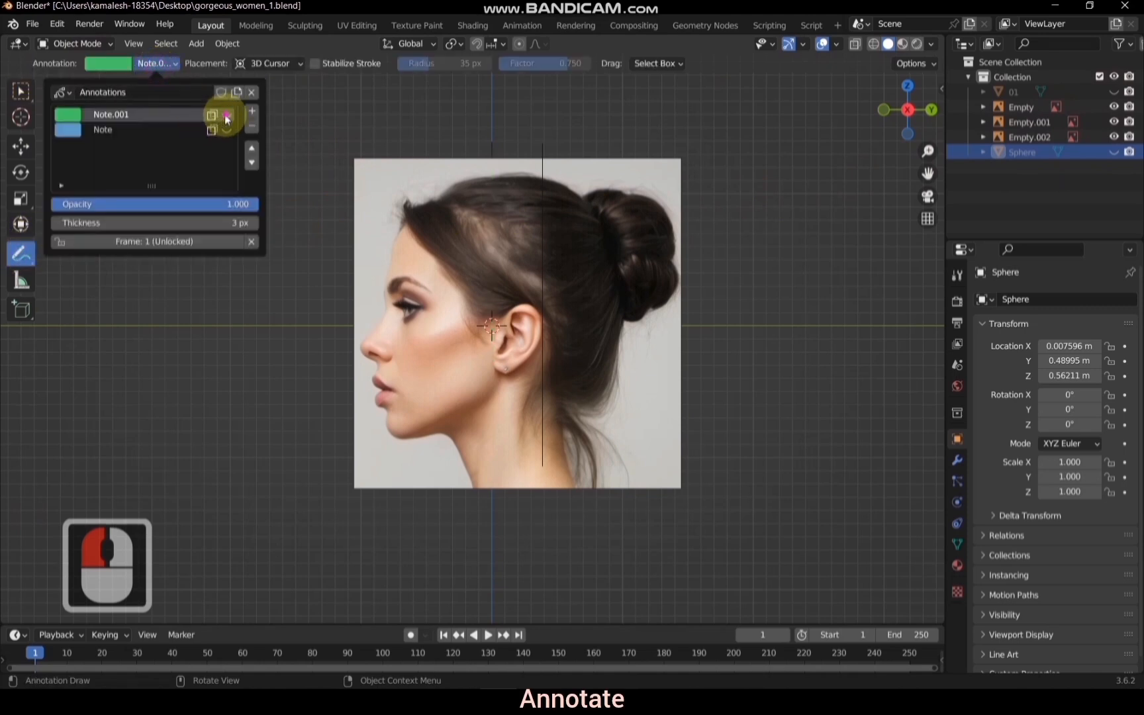
left_click(227, 117)
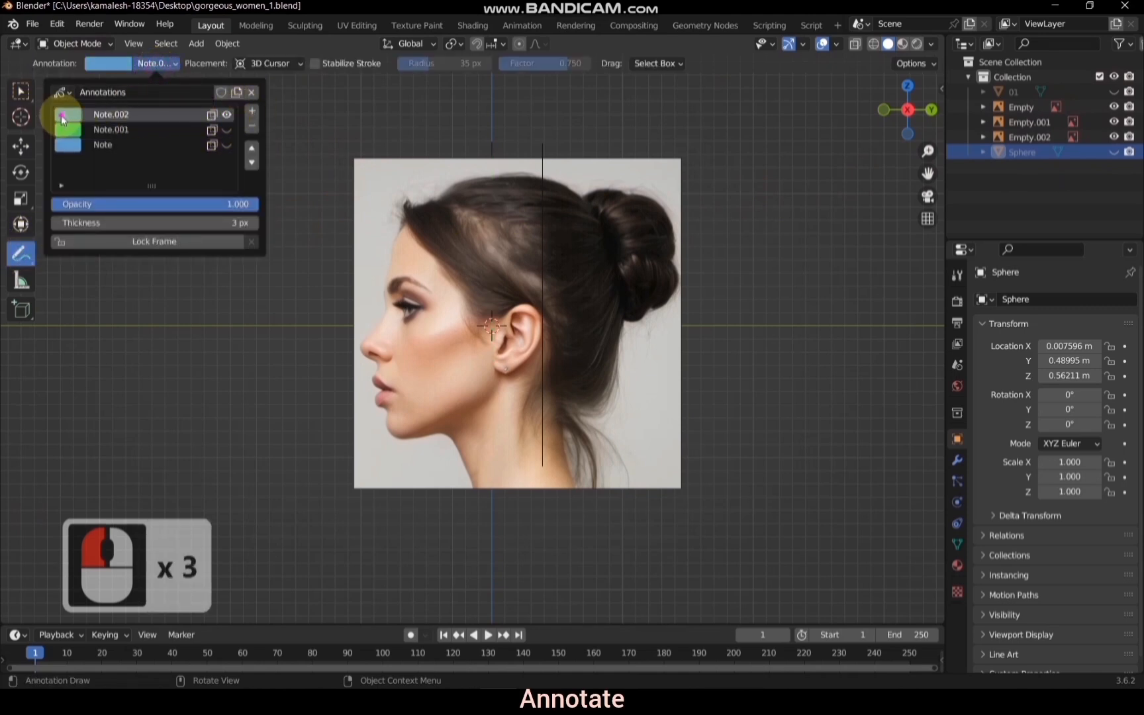
left_click(63, 117)
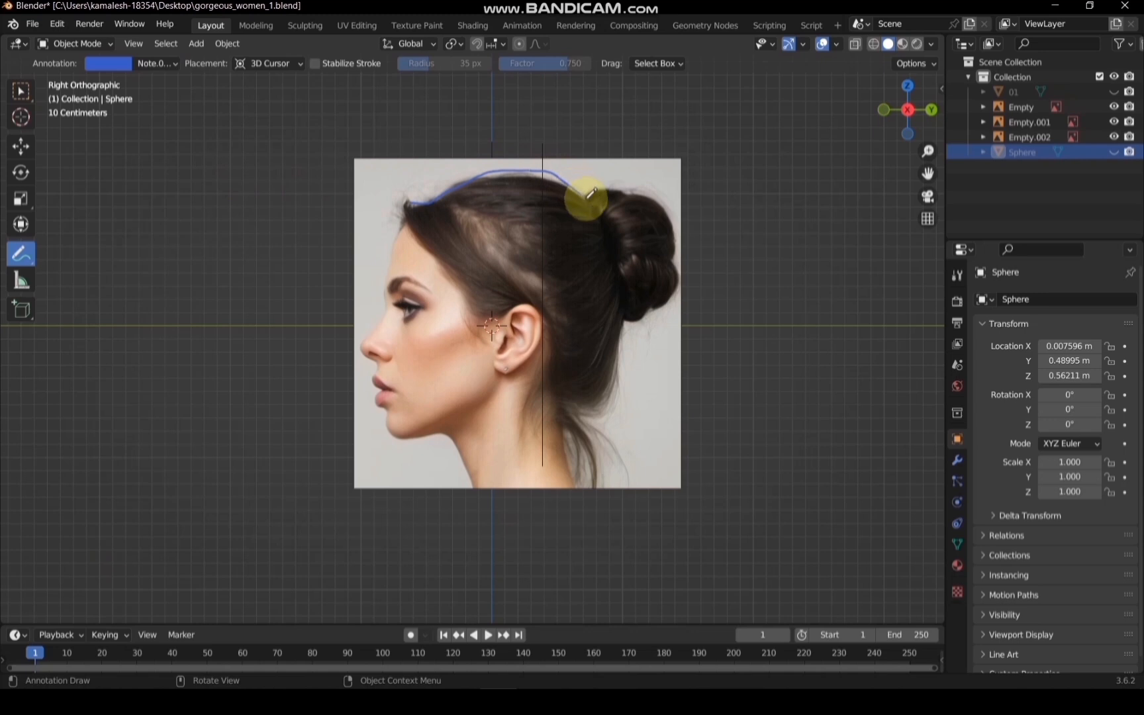
Trace the crown, the bun with its inner strand lines, and the nape hair on the side reference photo
mouse_move(634, 190)
left_mouse_down()
mouse_move(614, 210)
mouse_move(674, 229)
left_mouse_up()
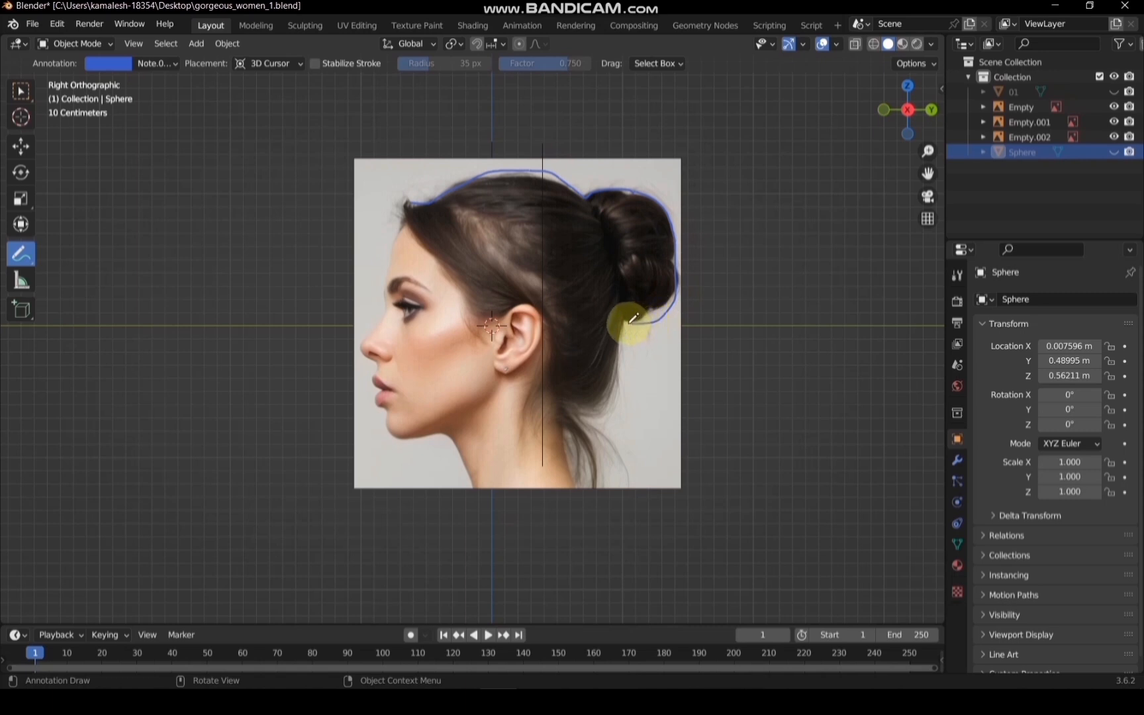
mouse_move(632, 319)
left_mouse_down()
mouse_move(657, 317)
mouse_move(637, 321)
mouse_move(676, 284)
mouse_move(672, 259)
left_mouse_up()
left_click_drag(630, 193, 623, 232)
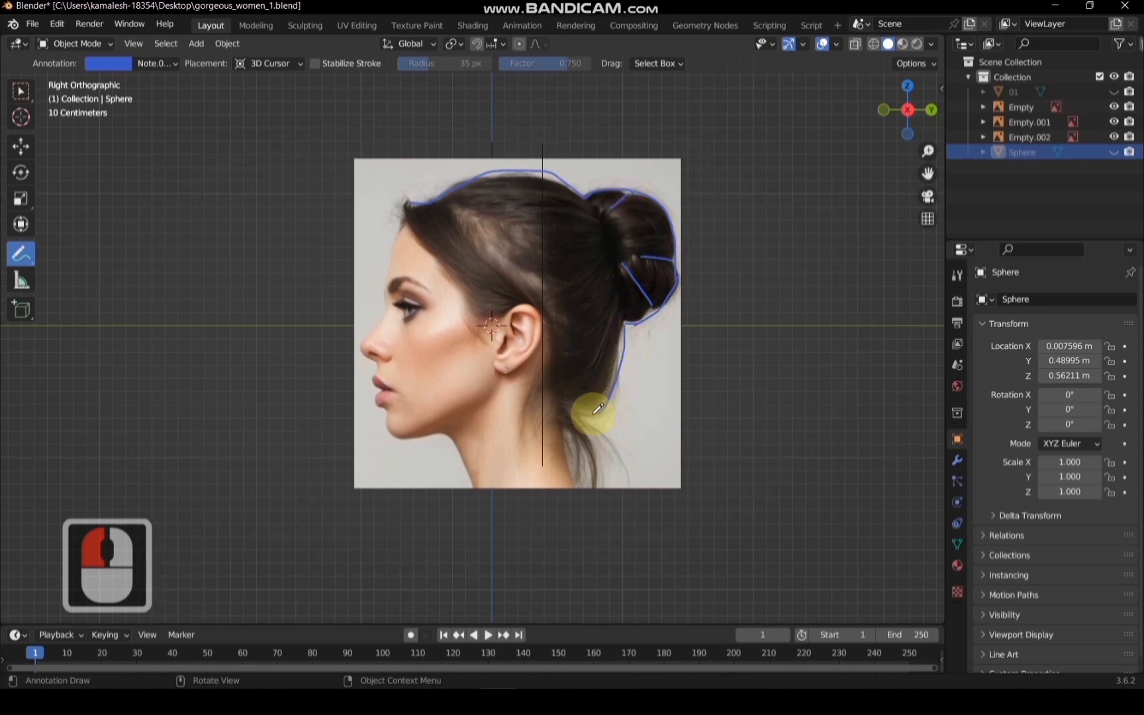
mouse_move(598, 408)
left_mouse_down()
mouse_move(571, 409)
mouse_move(553, 336)
left_mouse_up()
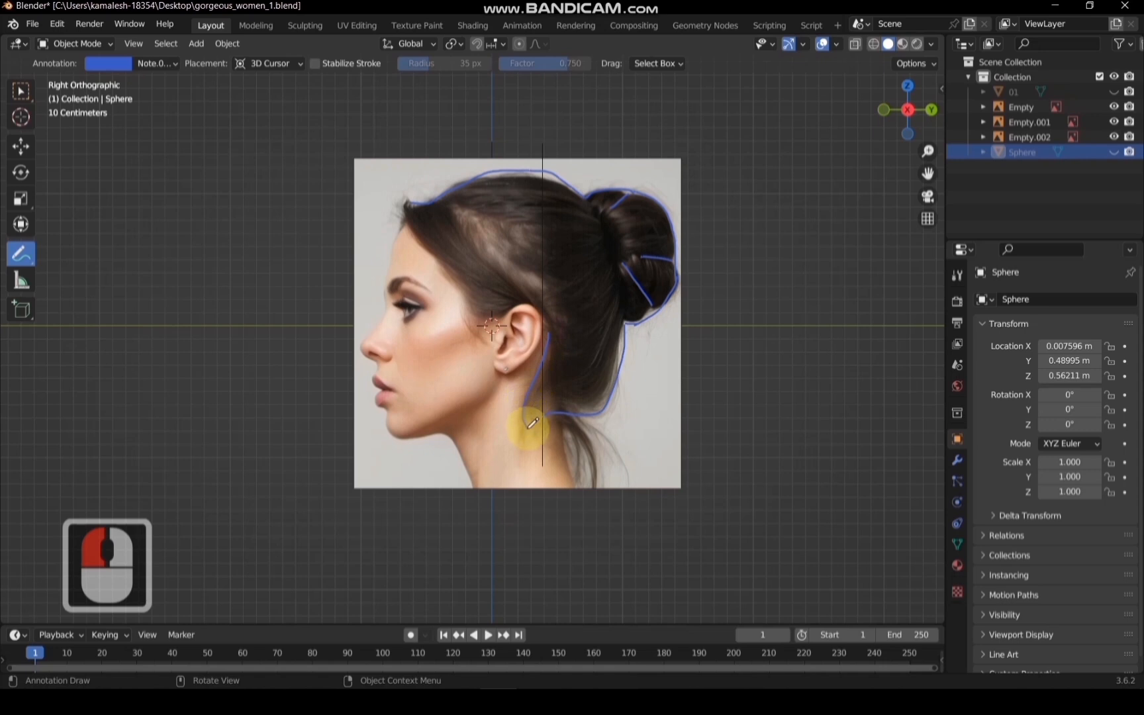
mouse_move(532, 423)
left_mouse_down()
mouse_move(564, 406)
mouse_move(545, 388)
left_mouse_up()
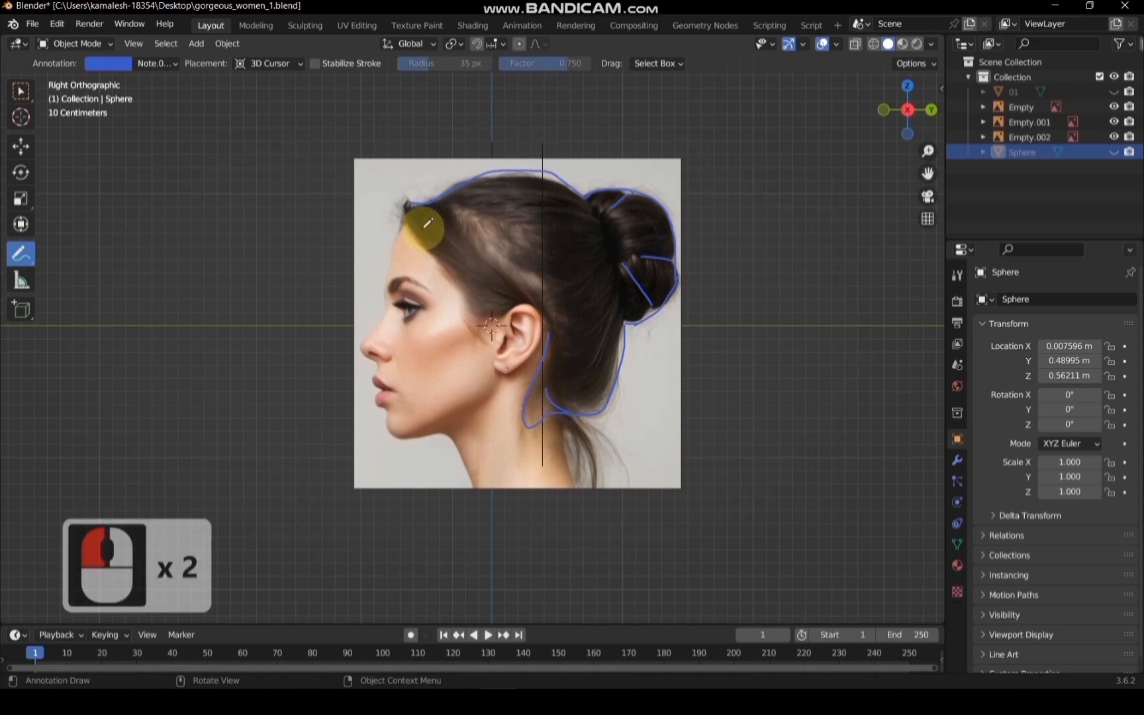
Trace the front hairline down the temple and over the ear, plus the edge of the front lock sweeping behind it
left_click_drag(412, 223, 433, 250)
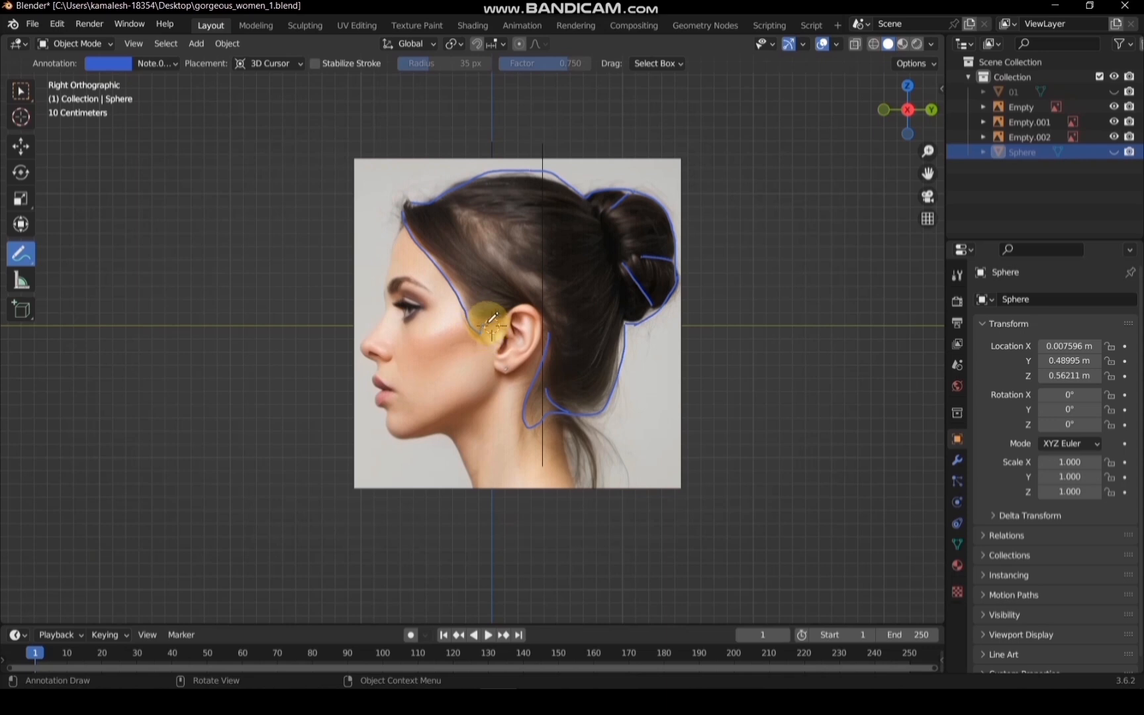
left_click_drag(543, 308, 525, 311)
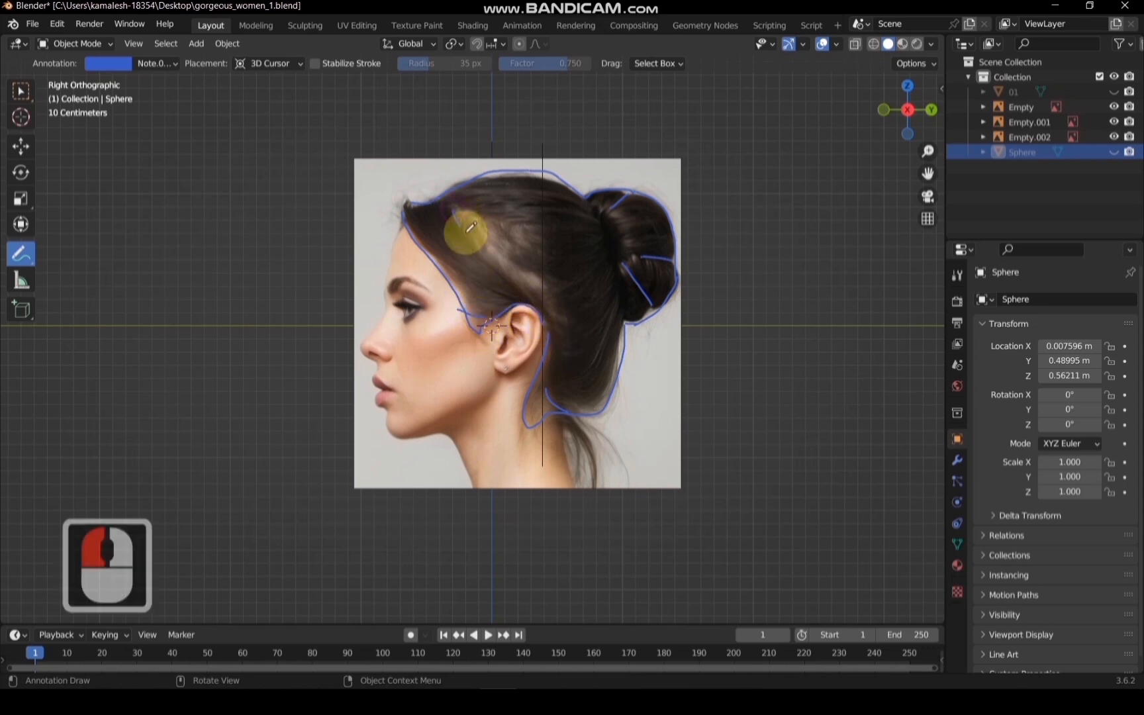
left_click_drag(527, 281, 554, 348)
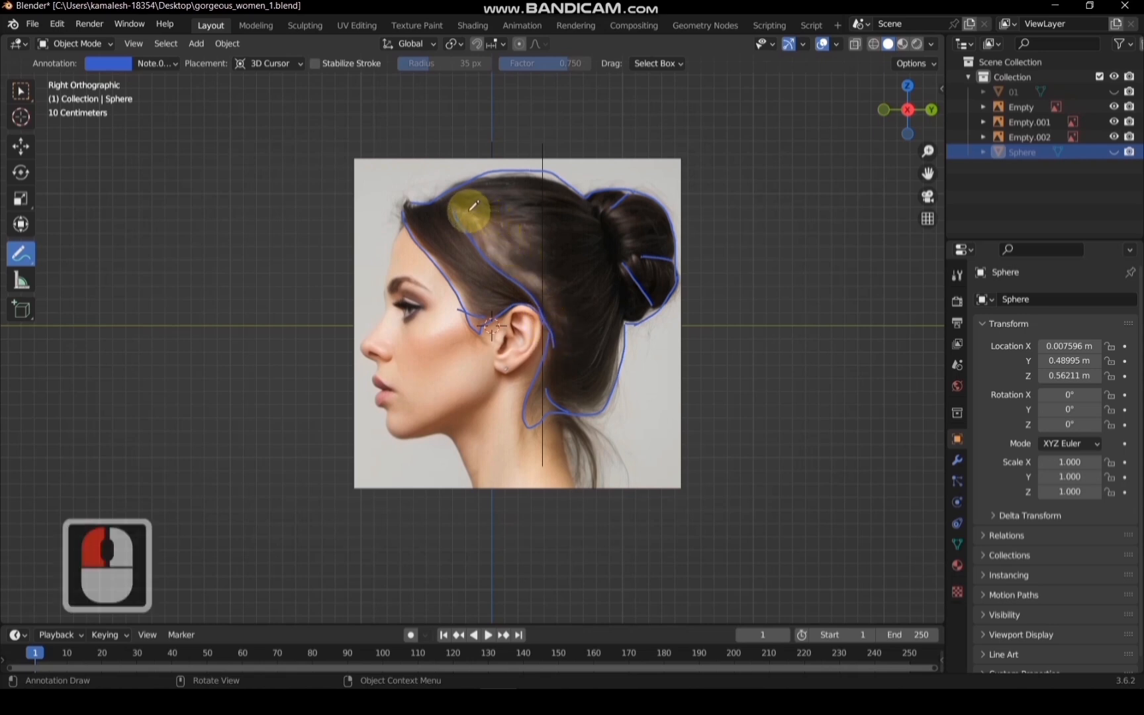
Draw hair-flow arrows on the photo, two running back toward the bun and one running down toward the temple
mouse_move(472, 206)
left_mouse_down()
mouse_move(509, 225)
mouse_move(510, 246)
left_mouse_up()
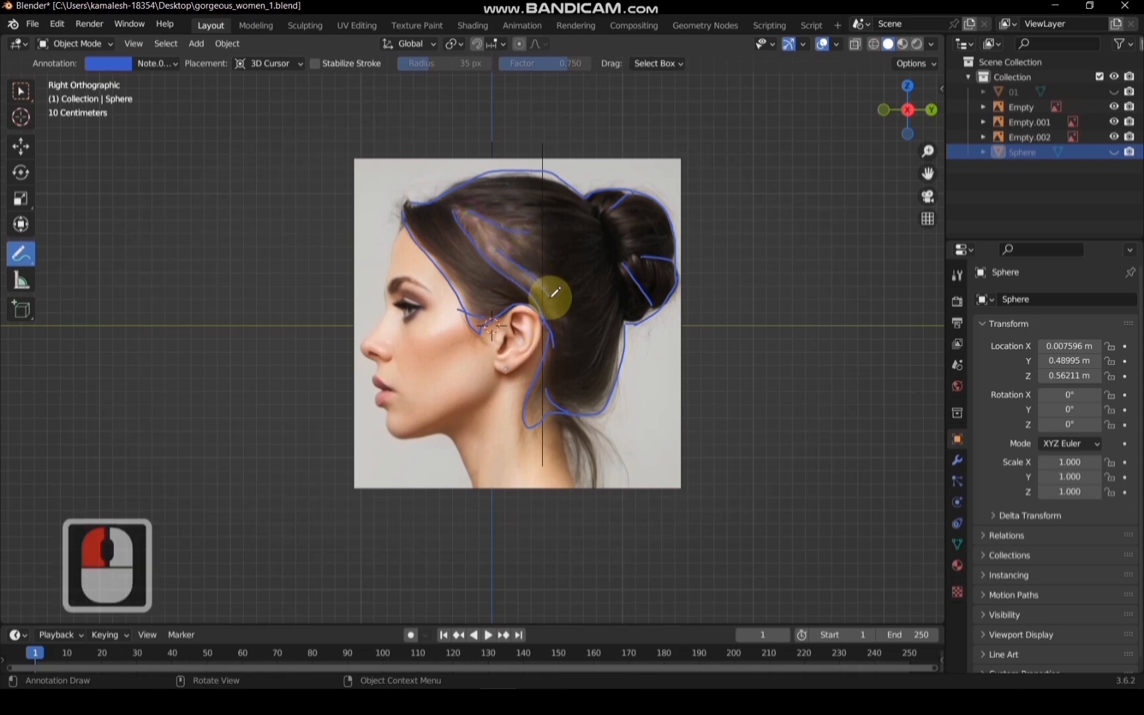
left_click_drag(560, 288, 616, 265)
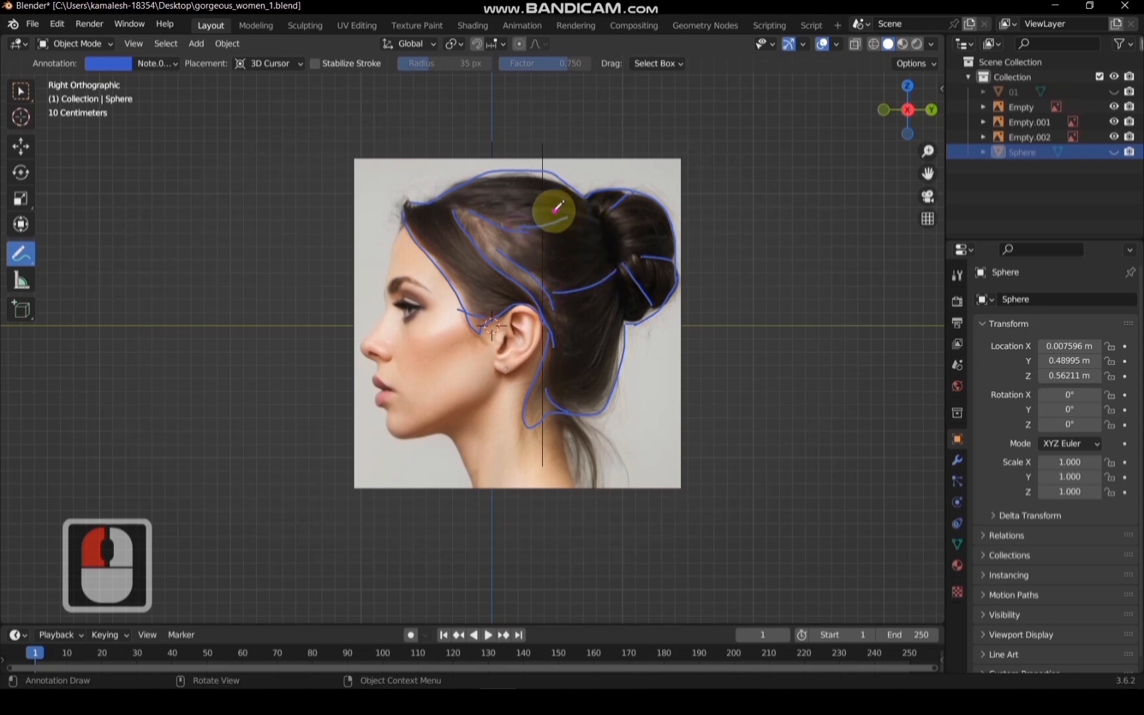
left_click_drag(570, 224, 566, 232)
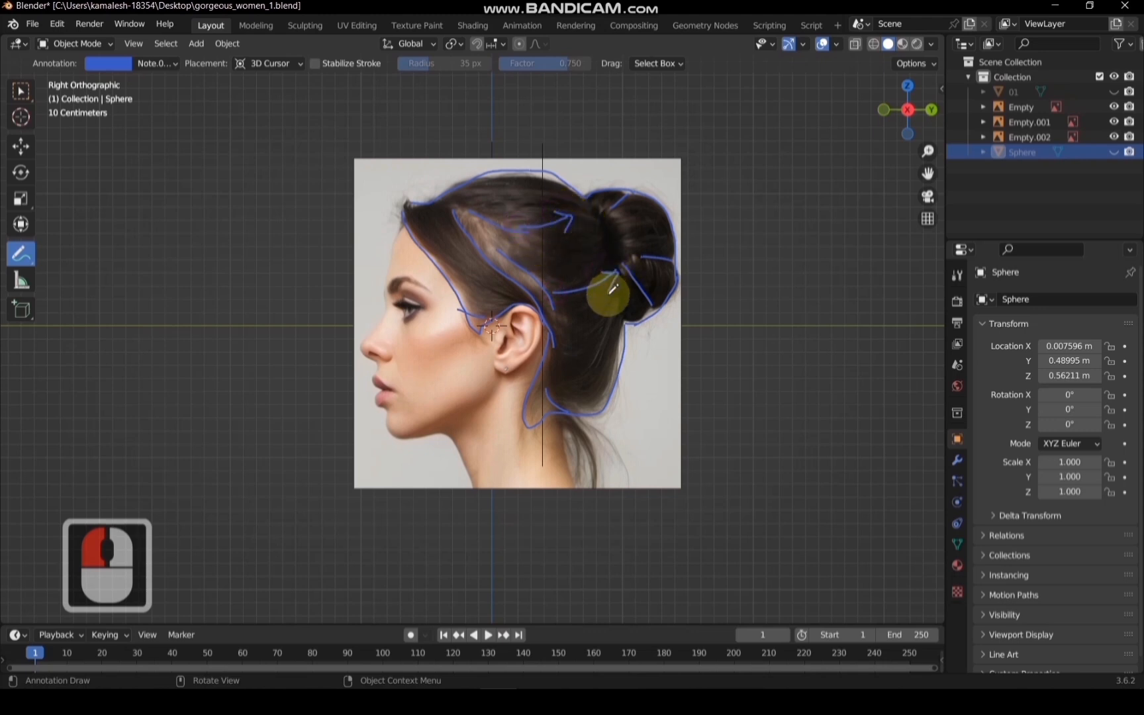
left_click_drag(612, 288, 610, 296)
left_click_drag(438, 230, 472, 262)
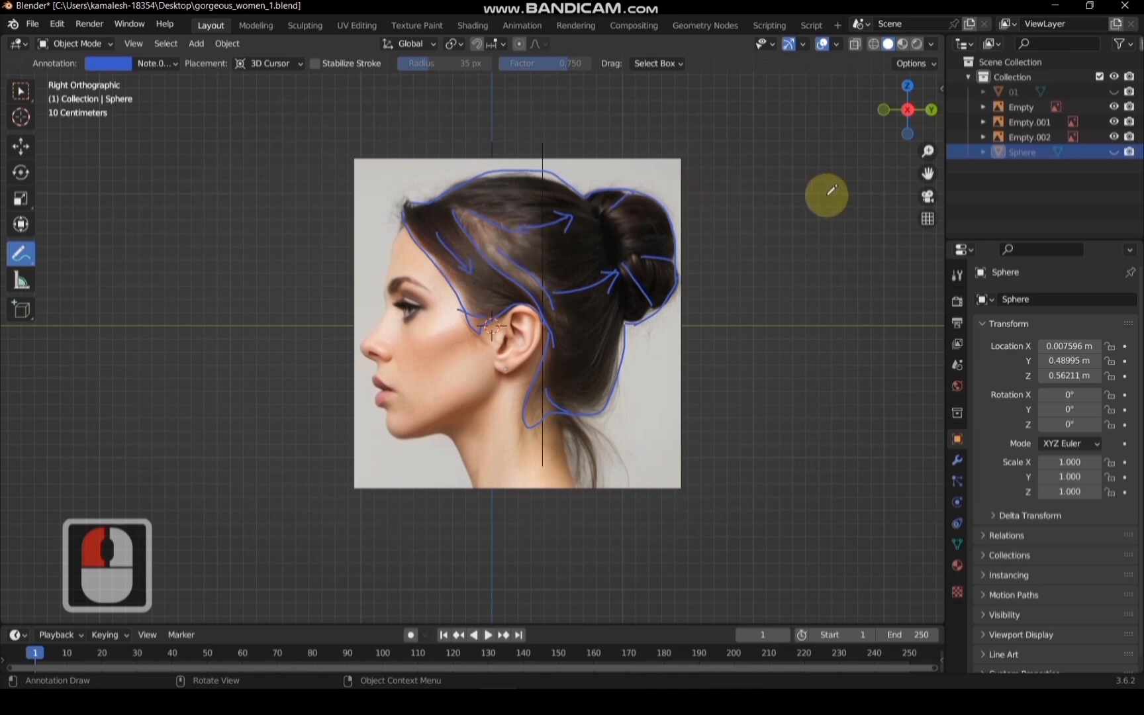
Unhide the head mesh 01 and the Sphere, and return to the Select Box tool
left_click(1116, 92)
left_click(1115, 152)
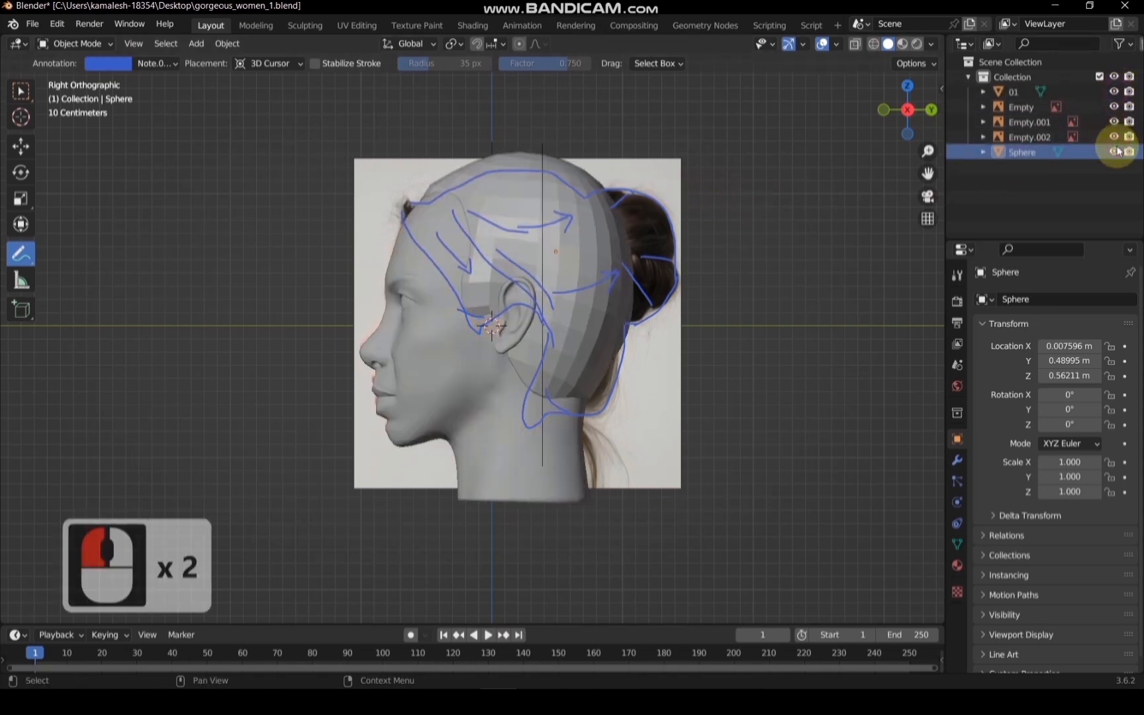
left_click(21, 91)
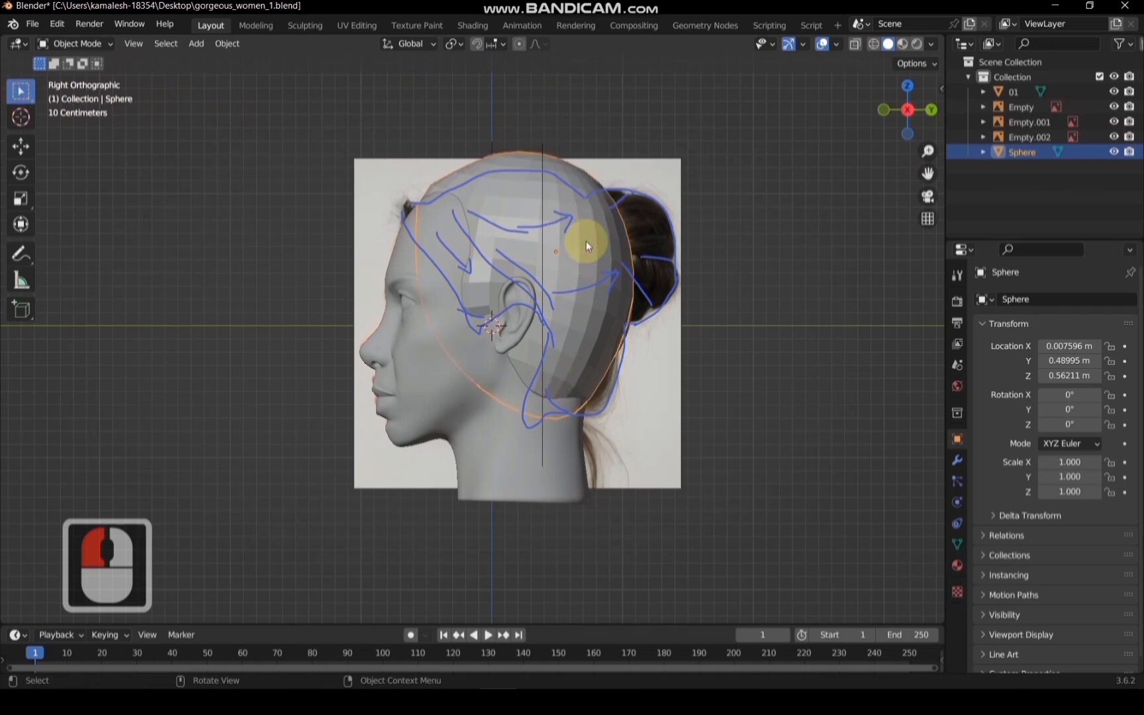
Hide the Sphere and put the head mesh 01 in Sculpt Mode with X-axis symmetry enabled
key("h")
left_click(590, 278)
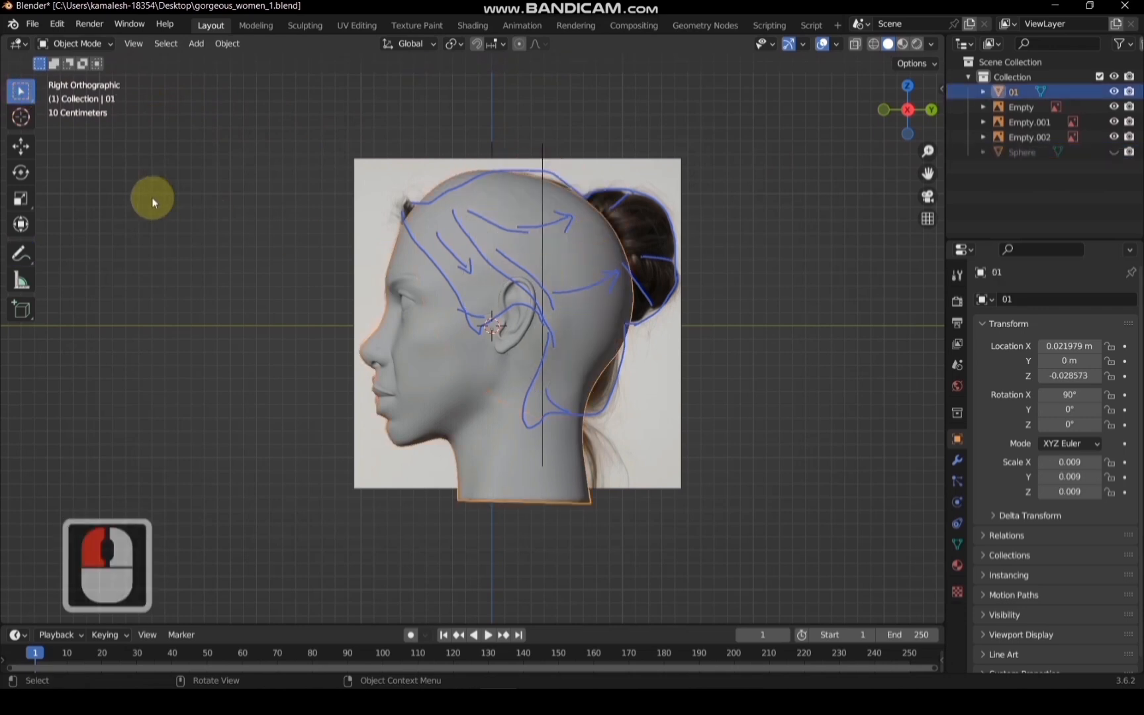
left_click(66, 44)
left_click(70, 91)
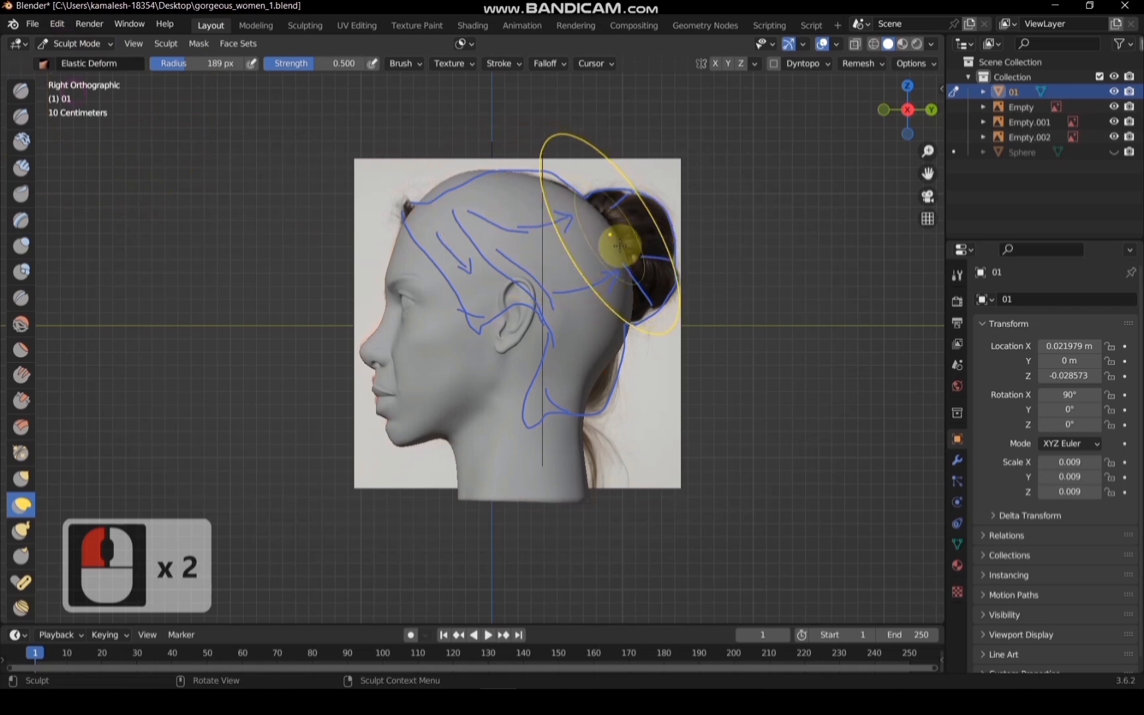
left_click(715, 63)
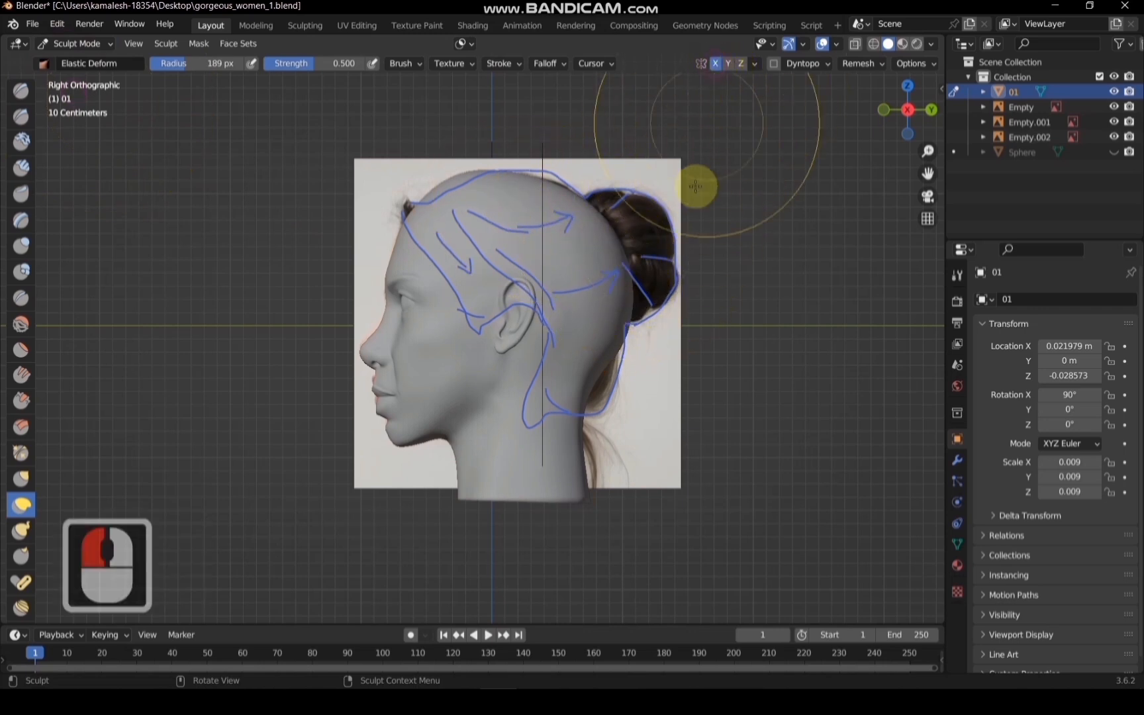
Smooth the head mesh's profile between the lower lip and chin with the Smooth brush
scroll(696, 186, "up", 1)
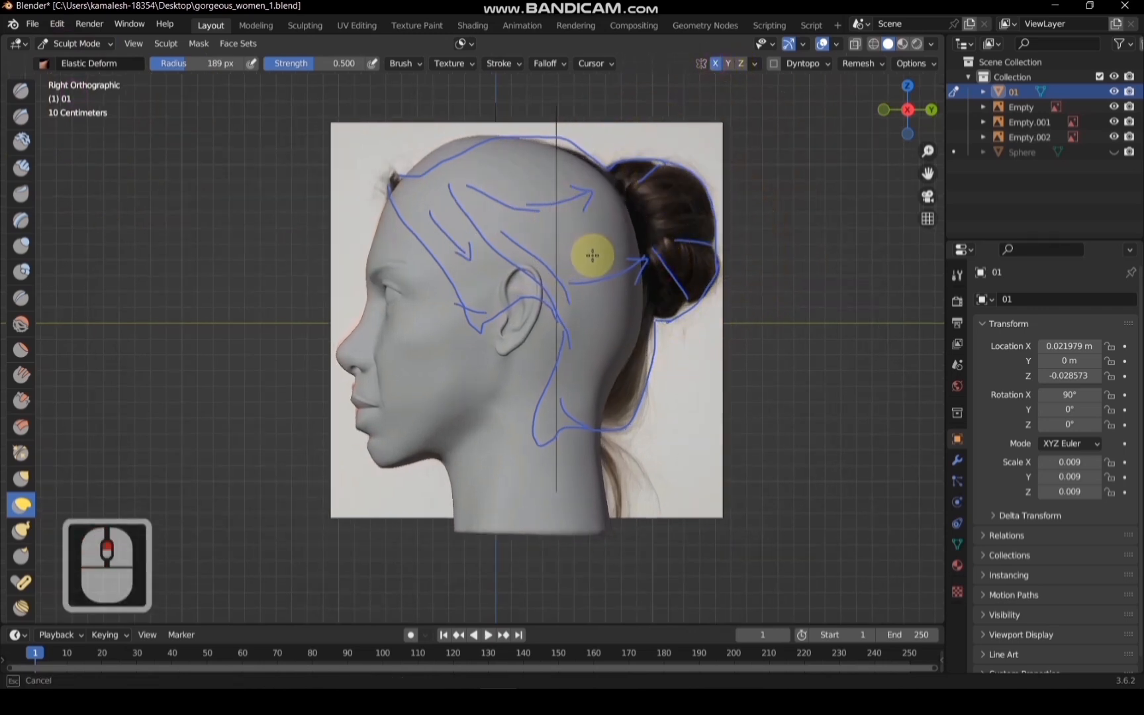
key("s")
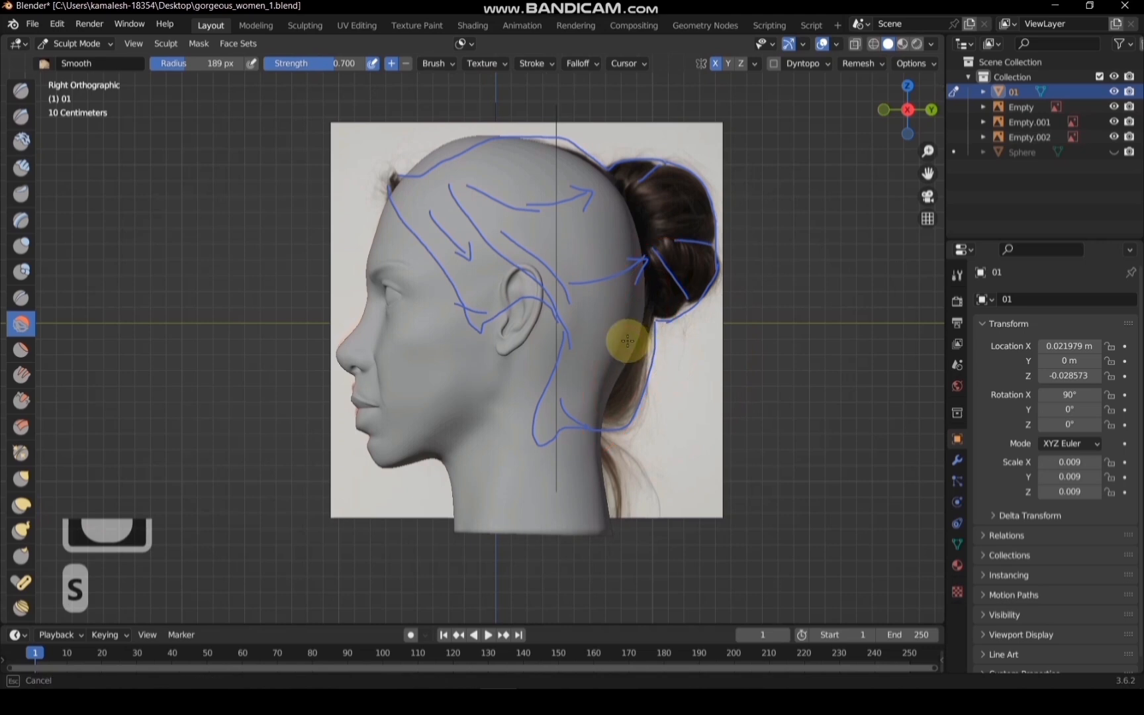
scroll(447, 480, "up", 5)
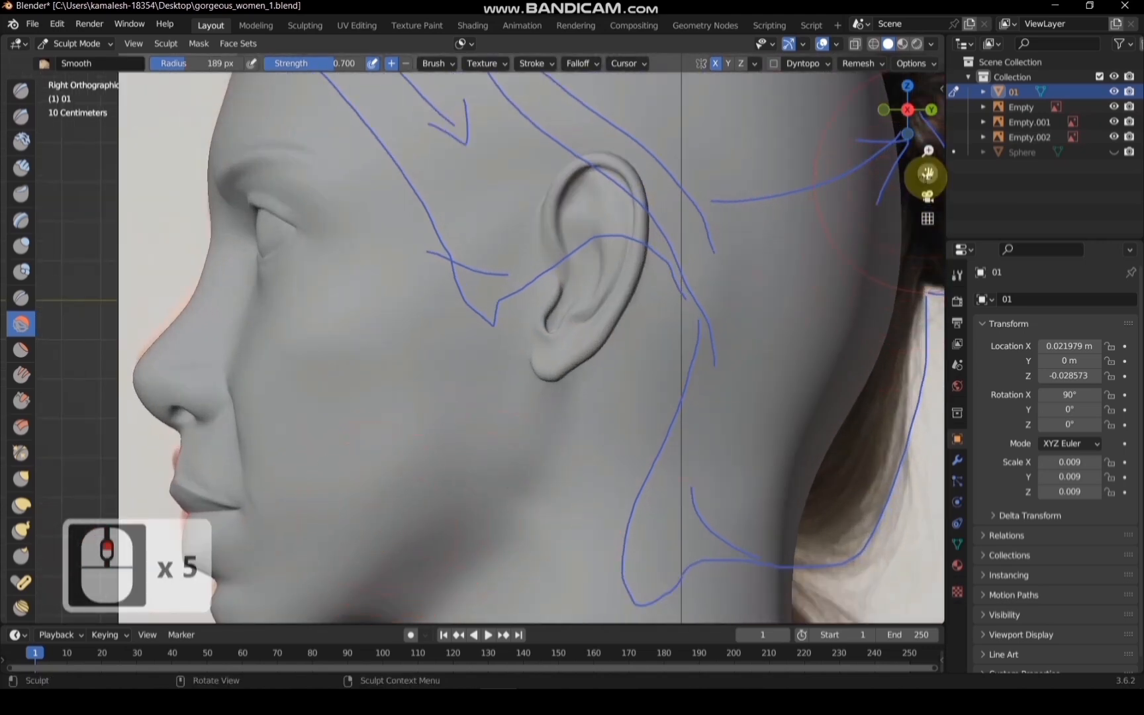
left_click_drag(927, 176, 1009, 39)
scroll(587, 390, "up", 2)
left_click_drag(218, 523, 217, 516)
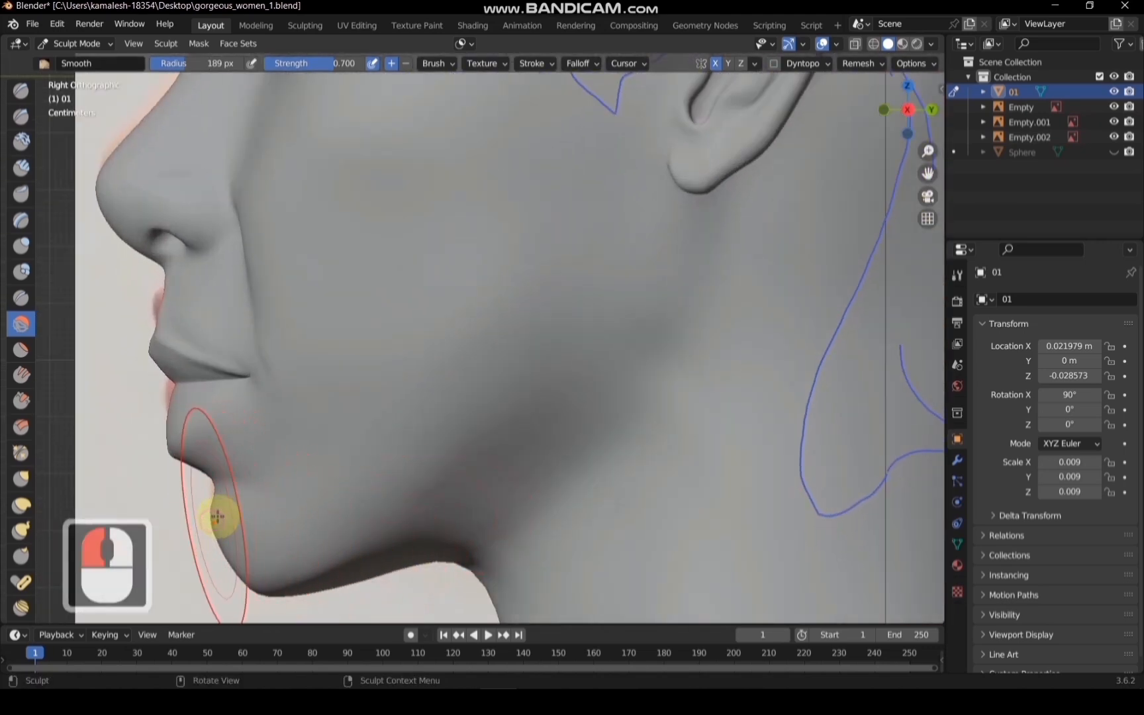
Lower the top of the skull below the traced crown line with the subtracting Draw brush, and smooth it
scroll(217, 523, "down", 8)
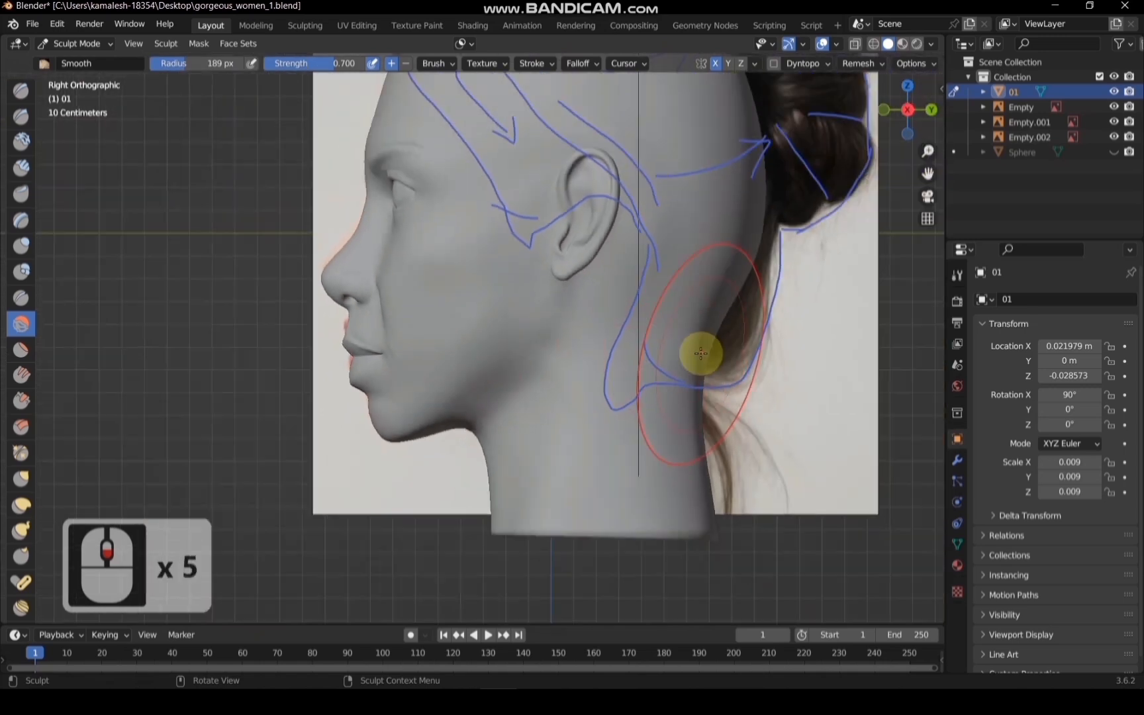
scroll(408, 457, "down", 1)
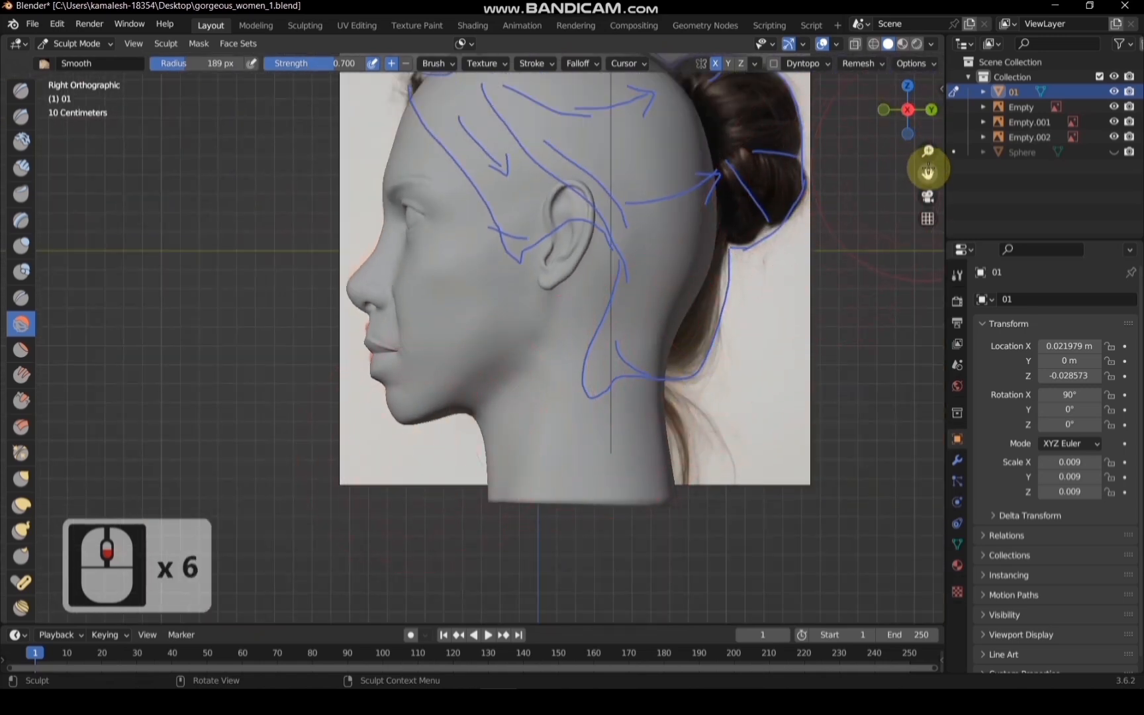
left_click_drag(928, 171, 916, 182)
key("x")
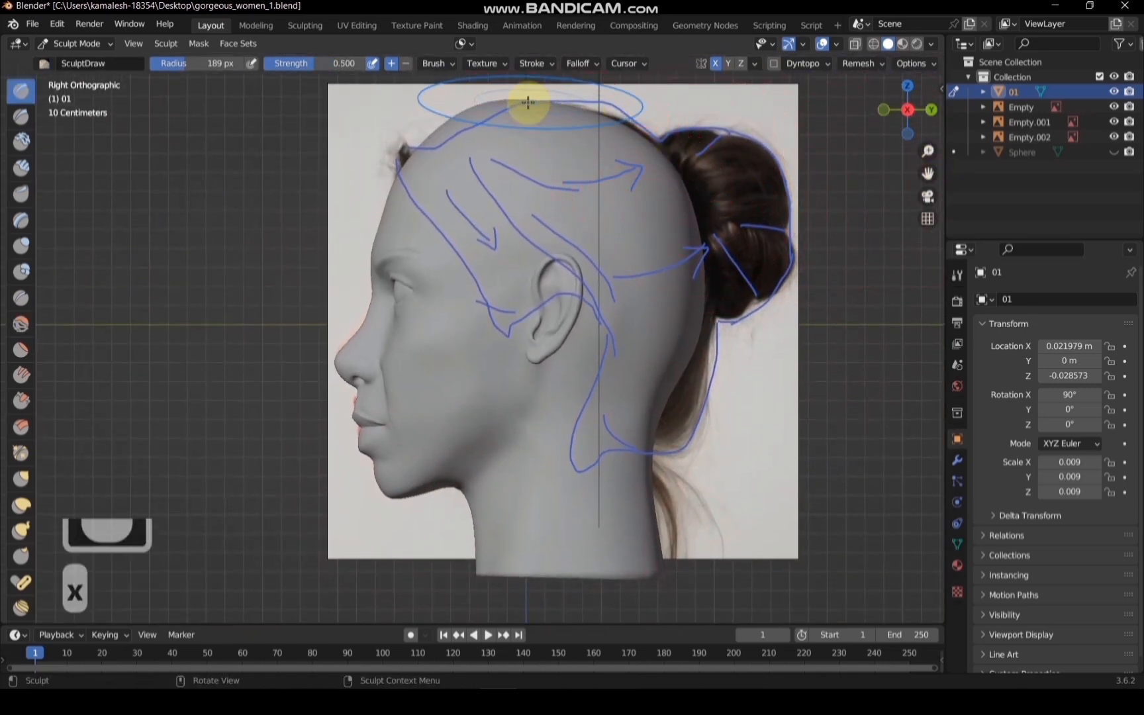
left_click_drag(527, 101, 459, 127, "ctrl")
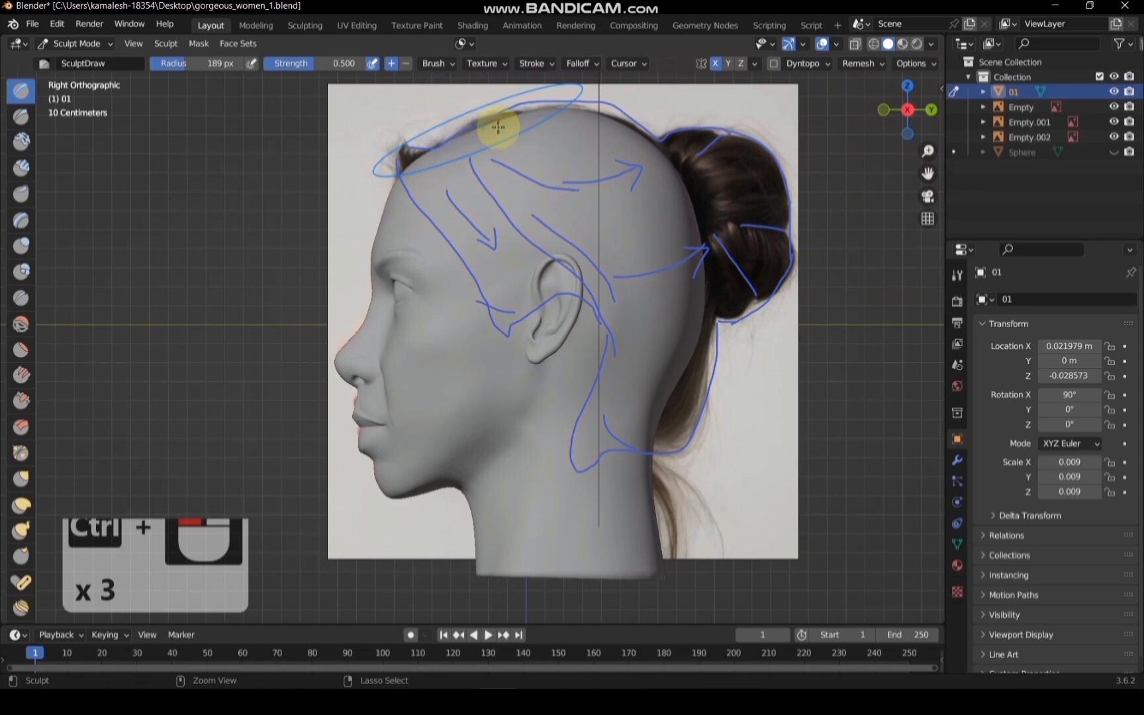
key("s")
left_click_drag(559, 117, 539, 129)
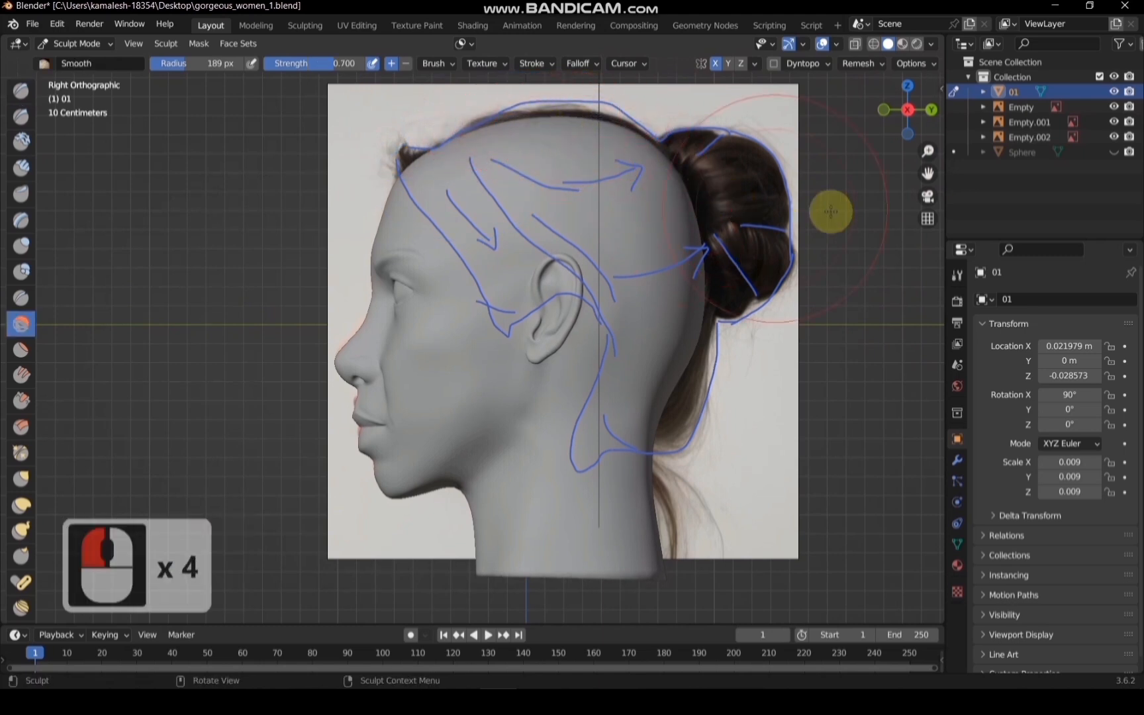
Unhide the Sphere and switch from sculpting the head to sculpting the Sphere hair cap
left_click(1114, 152)
left_click(1114, 152)
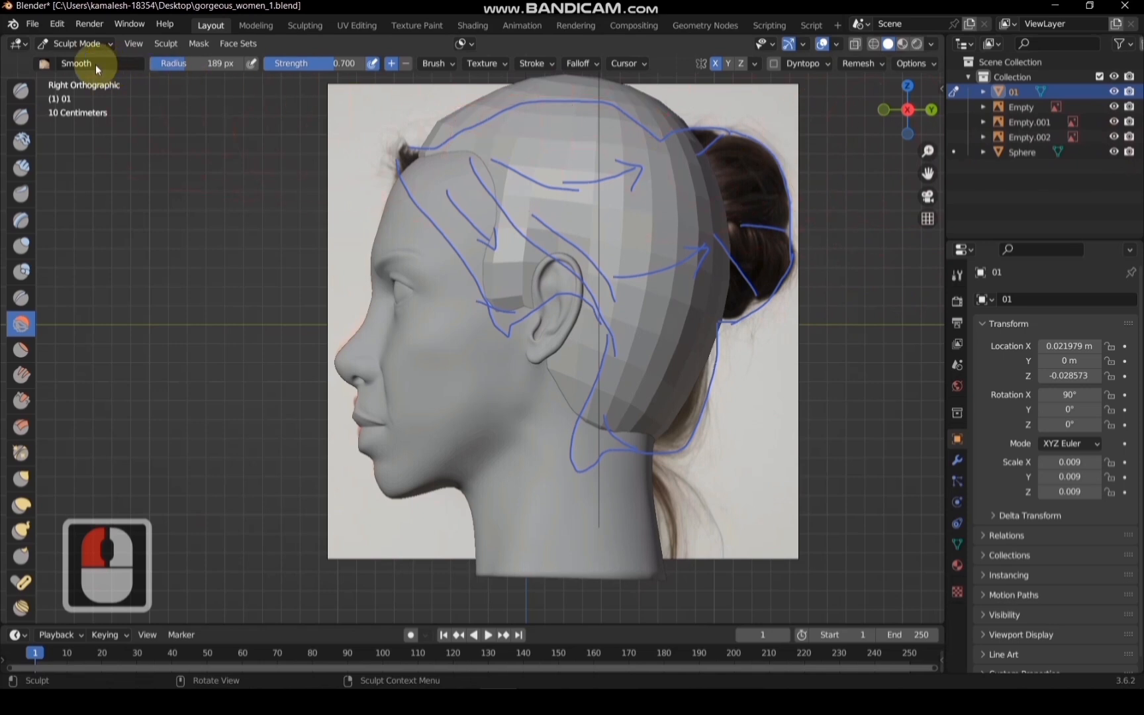
left_click(76, 44)
left_click(77, 50)
left_click(516, 185)
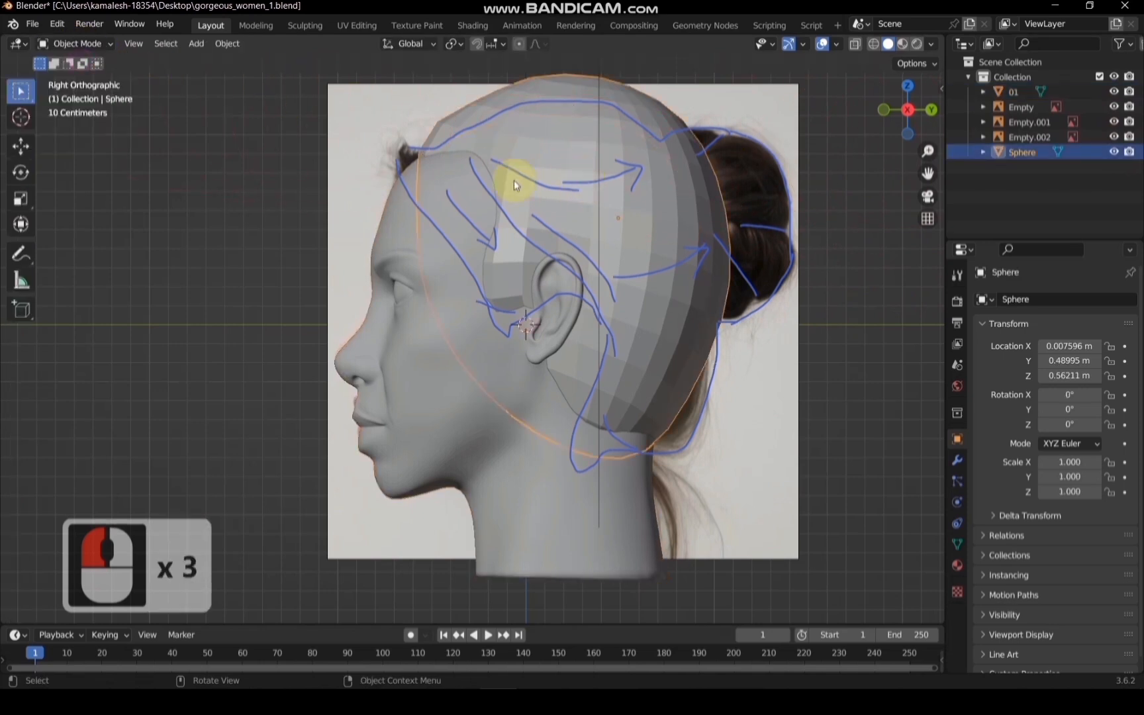
left_click(75, 44)
left_click(88, 93)
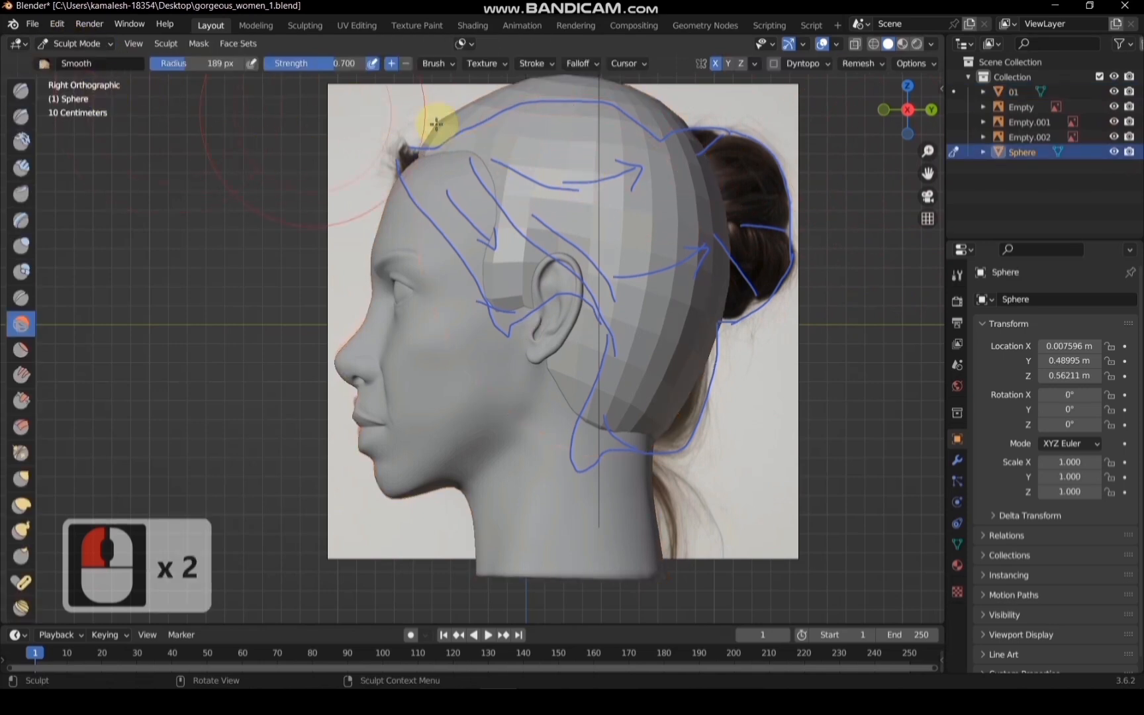
Lower the Sphere's crown toward the traced hair outline and even out its side above the ear with the Smooth brush
scroll(538, 139, "down", 1)
left_click_drag(533, 127, 510, 135)
left_click_drag(523, 133, 487, 149)
mouse_move(503, 142)
left_mouse_down()
mouse_move(556, 132)
mouse_move(610, 142)
left_mouse_up()
mouse_move(610, 141)
left_mouse_down()
mouse_move(689, 256)
mouse_move(671, 220)
mouse_move(672, 329)
mouse_move(639, 396)
mouse_move(644, 427)
mouse_move(651, 396)
mouse_move(566, 414)
mouse_move(548, 364)
left_mouse_up()
key("x")
key("s")
scroll(548, 364, "up", 2)
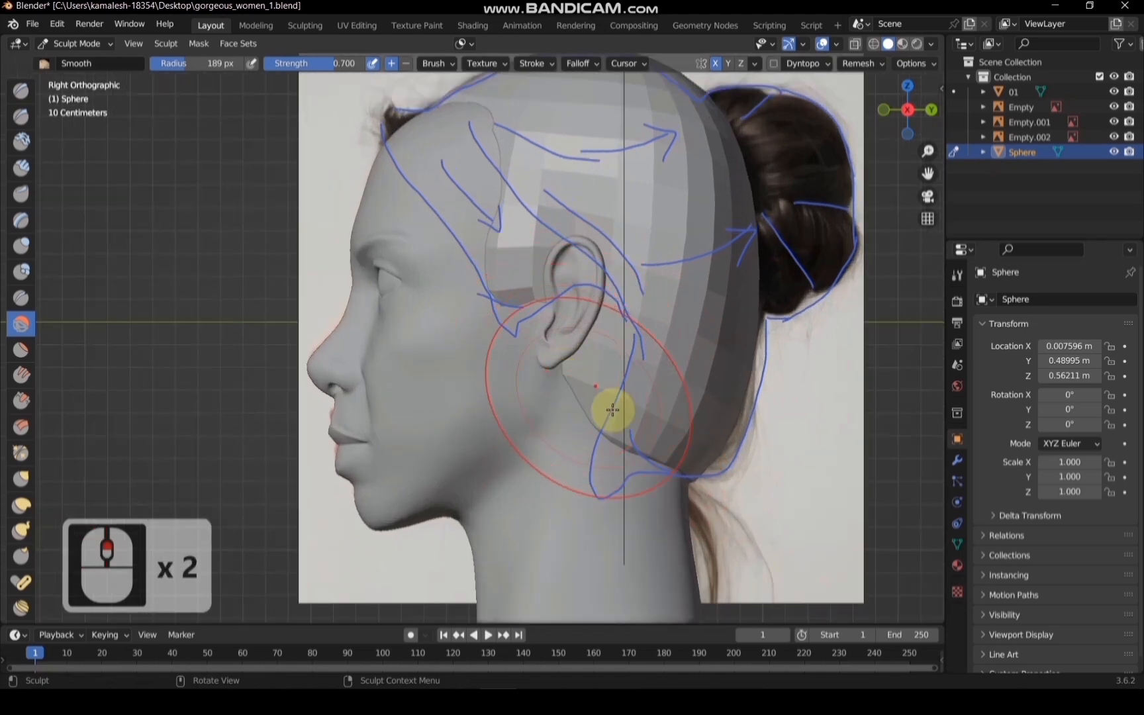
Carve the Sphere around and behind the ear with the subtracting Draw brush at an 87 px radius
mouse_move(613, 409)
left_mouse_down()
mouse_move(567, 370)
mouse_move(576, 341)
left_mouse_up()
key("f")
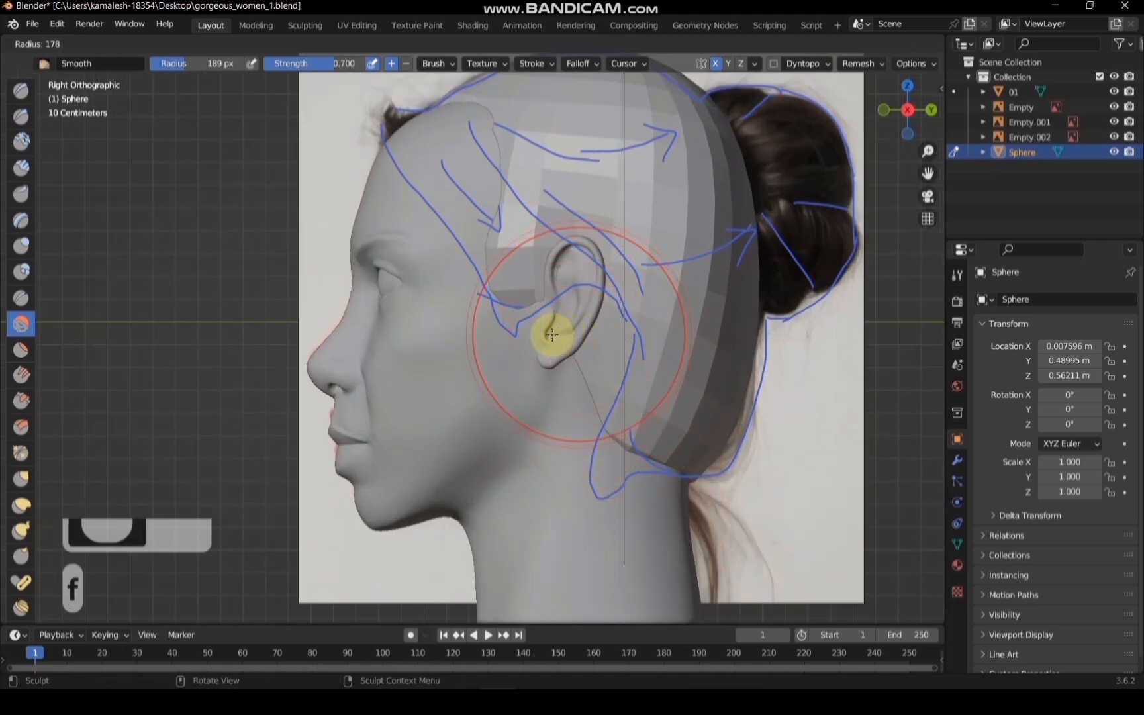
left_click(557, 327)
key("x")
key("ctrl")
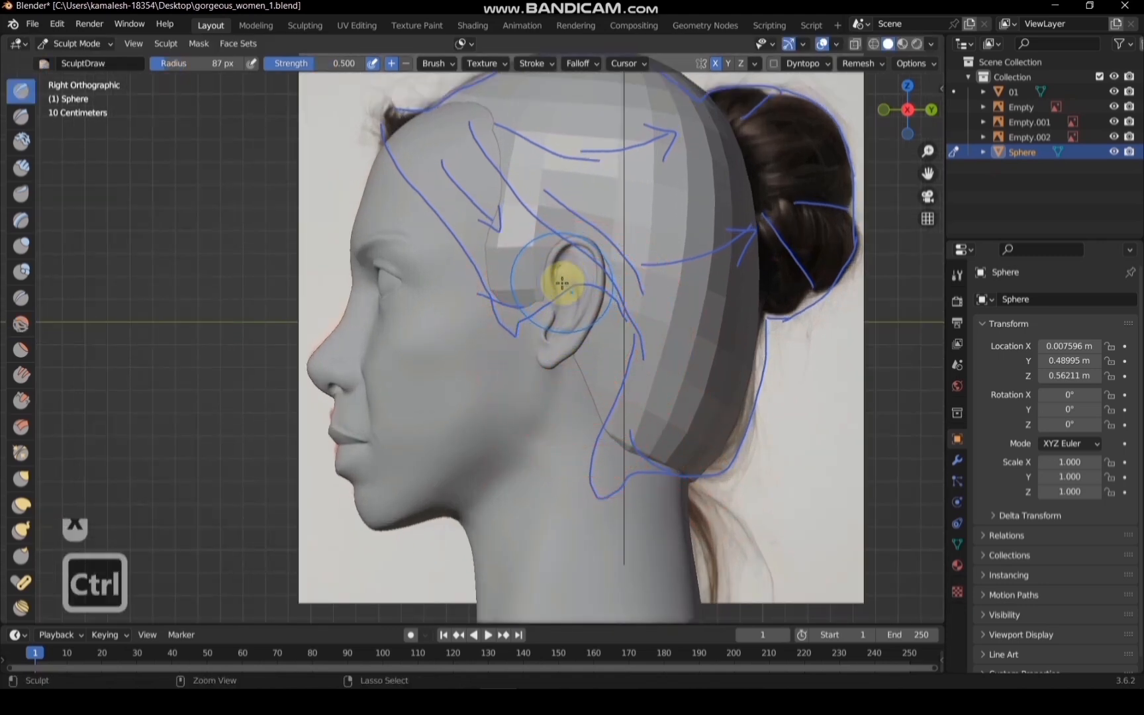
left_click_drag(583, 246, 612, 292, "ctrl")
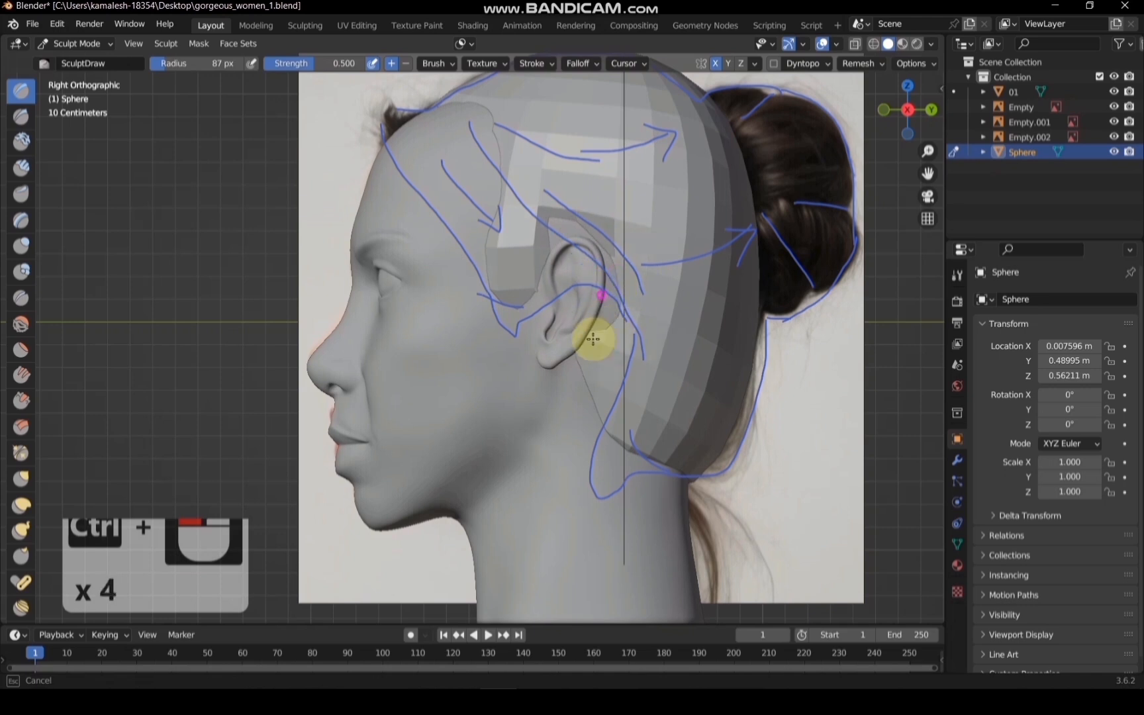
mouse_move(593, 339)
left_mouse_down("ctrl")
mouse_move(592, 403)
mouse_move(622, 338)
left_mouse_up("ctrl")
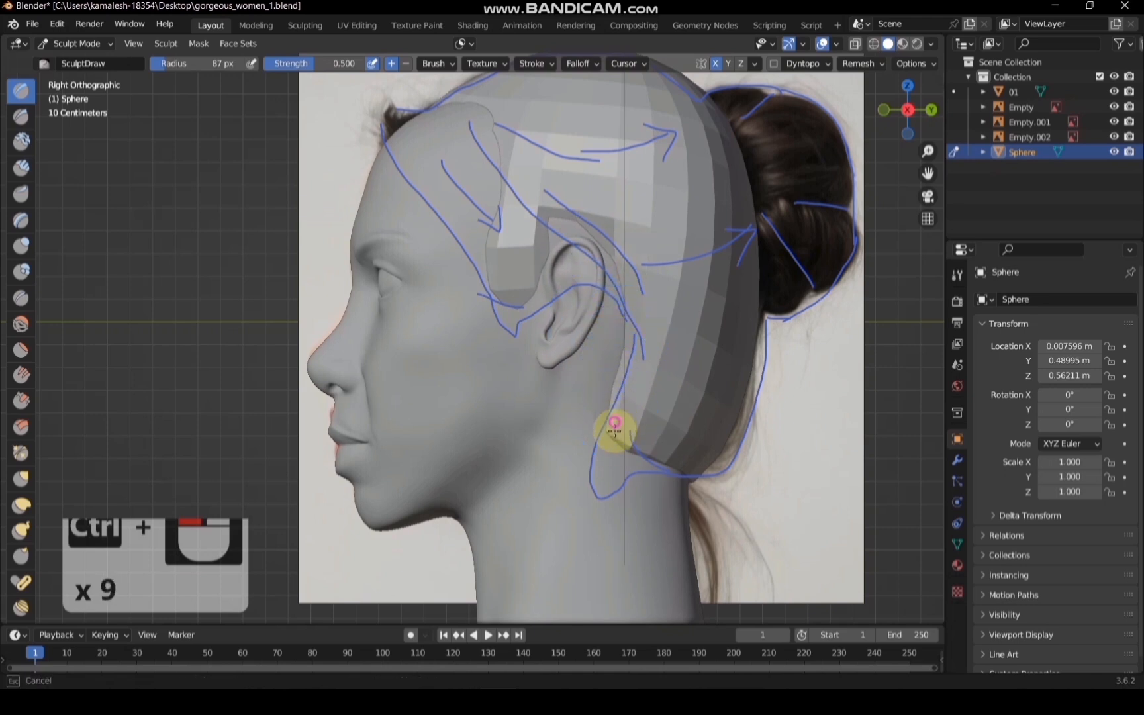
Stretch the Sphere's lower corner behind the ear down to the traced outline and adjust the cap's shape with Elastic Deform
mouse_move(613, 421)
left_mouse_down()
mouse_move(609, 488)
mouse_move(566, 588)
left_mouse_up()
left_click(22, 503)
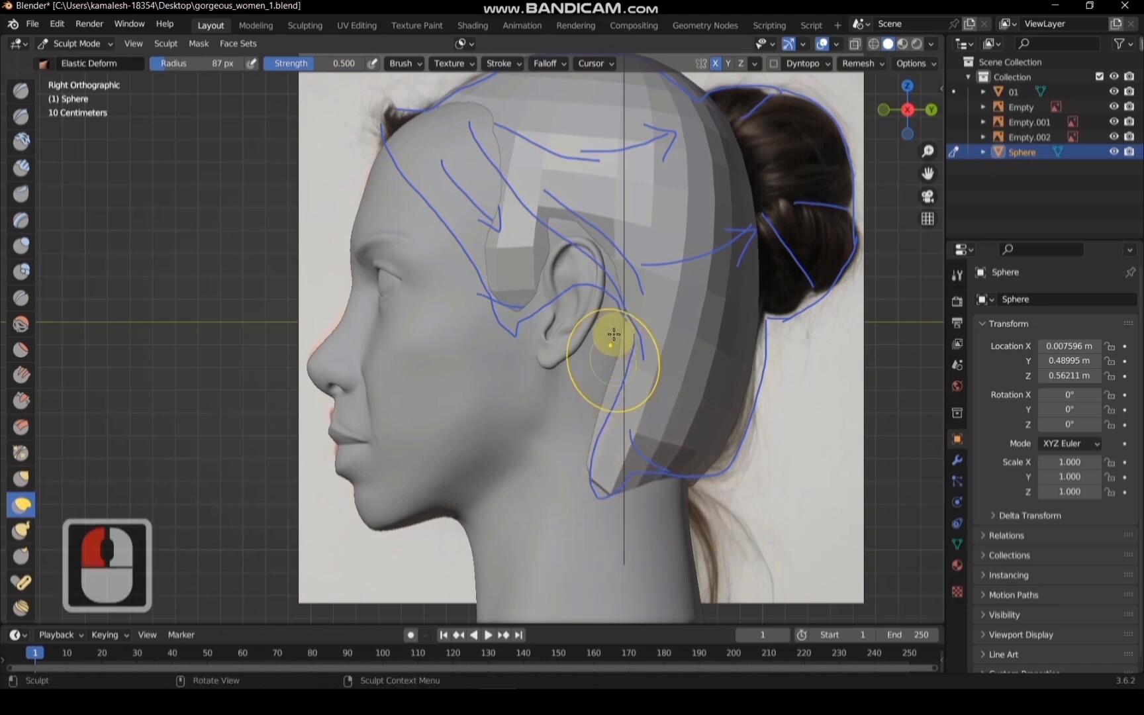
mouse_move(613, 334)
left_mouse_down()
mouse_move(631, 278)
mouse_move(573, 236)
mouse_move(521, 315)
mouse_move(492, 199)
left_mouse_up()
scroll(899, 166, "down", 2)
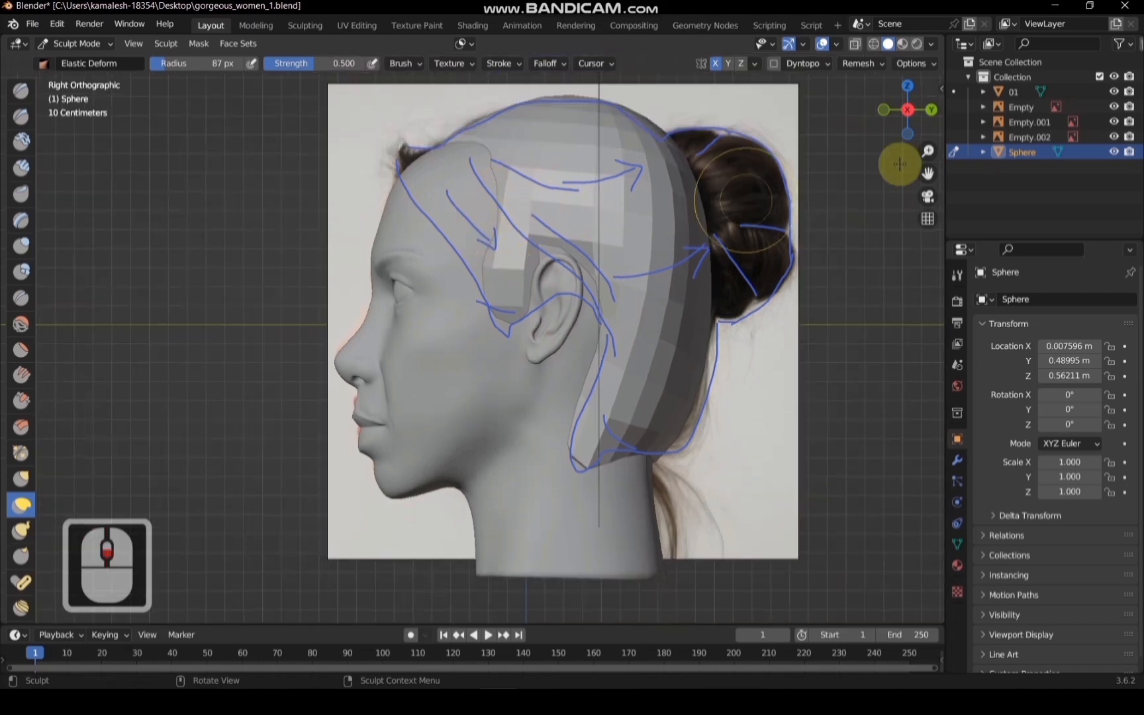
In front view, pull the Sphere's top and upper side outward toward the reference hair using Elastic Deform at a 162 px radius
left_click(887, 112)
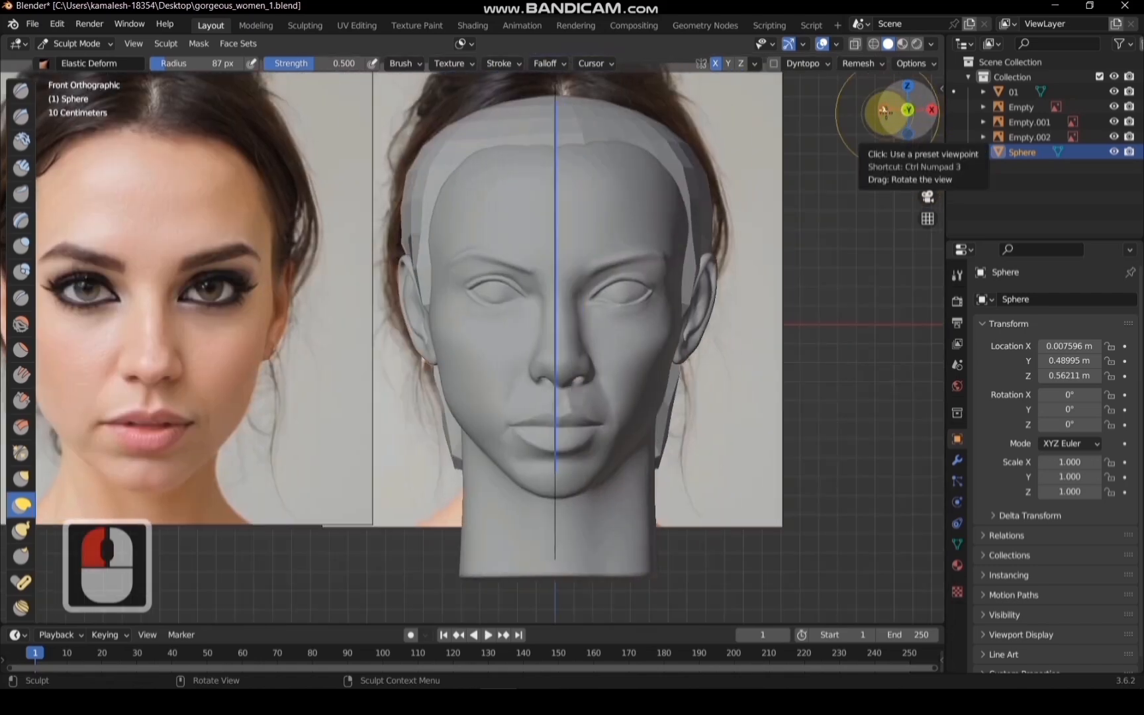
left_click_drag(928, 173, 943, 266)
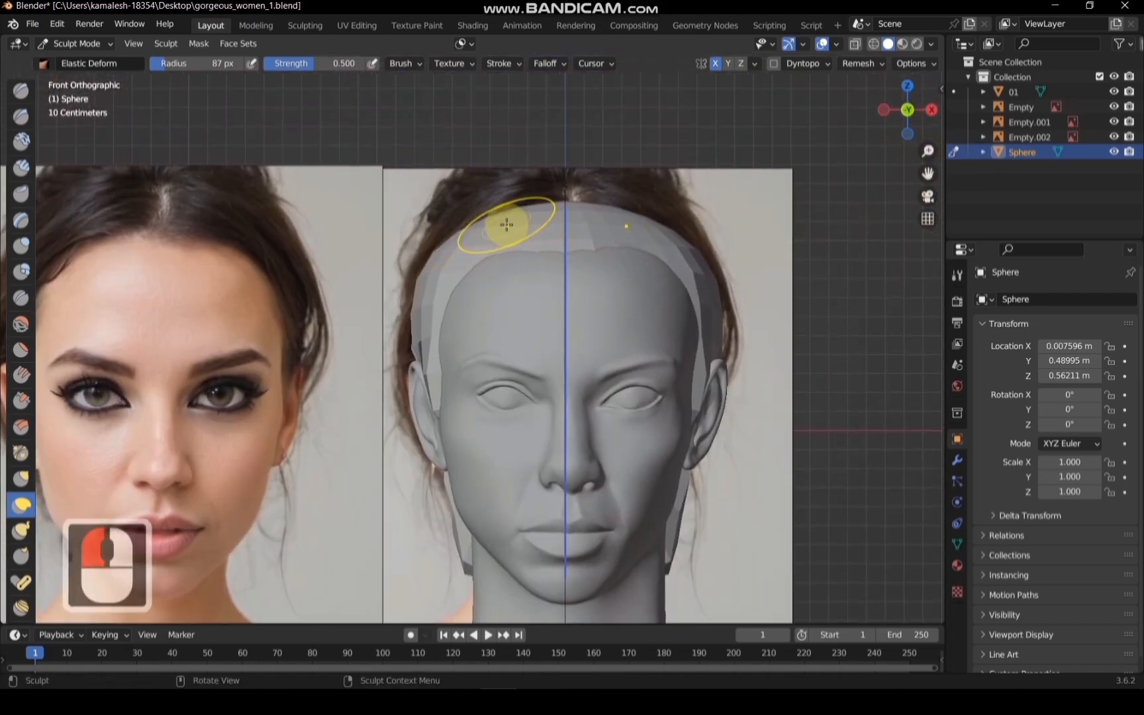
key("f")
left_click(564, 215)
left_click_drag(518, 217, 517, 136)
left_click_drag(454, 228, 453, 207)
Build up the Sphere along the forehead hairline and down to the temple with the Draw brush in front view
left_click_drag(896, 123, 973, 169)
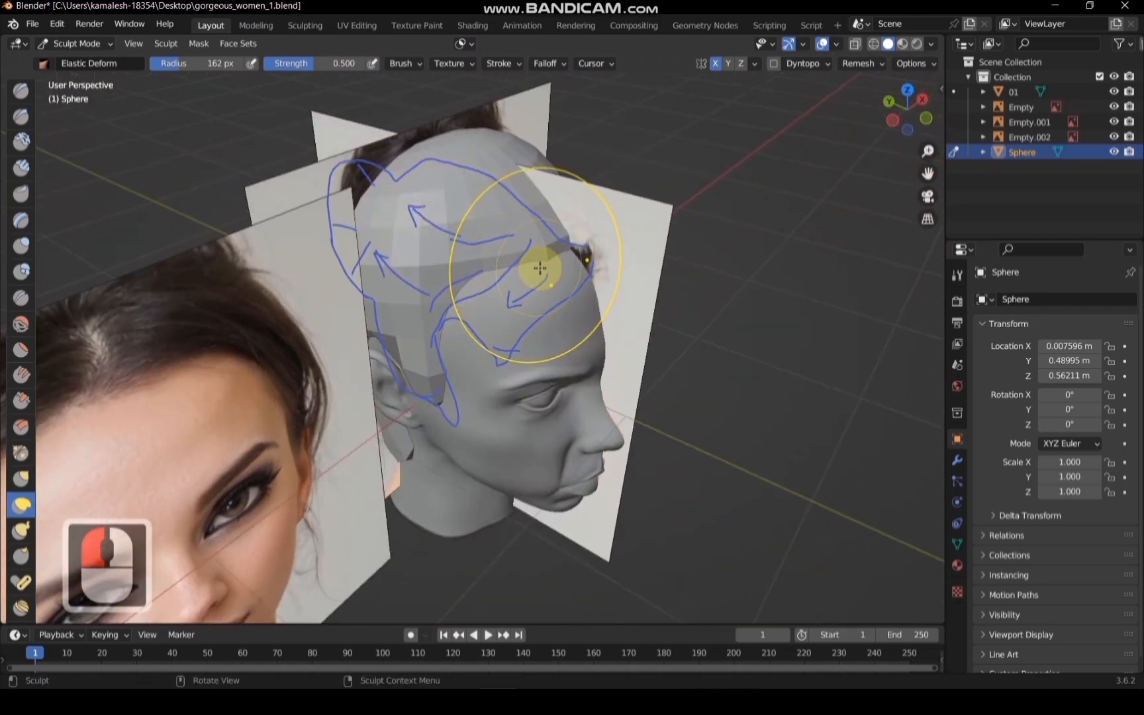
left_click(926, 119)
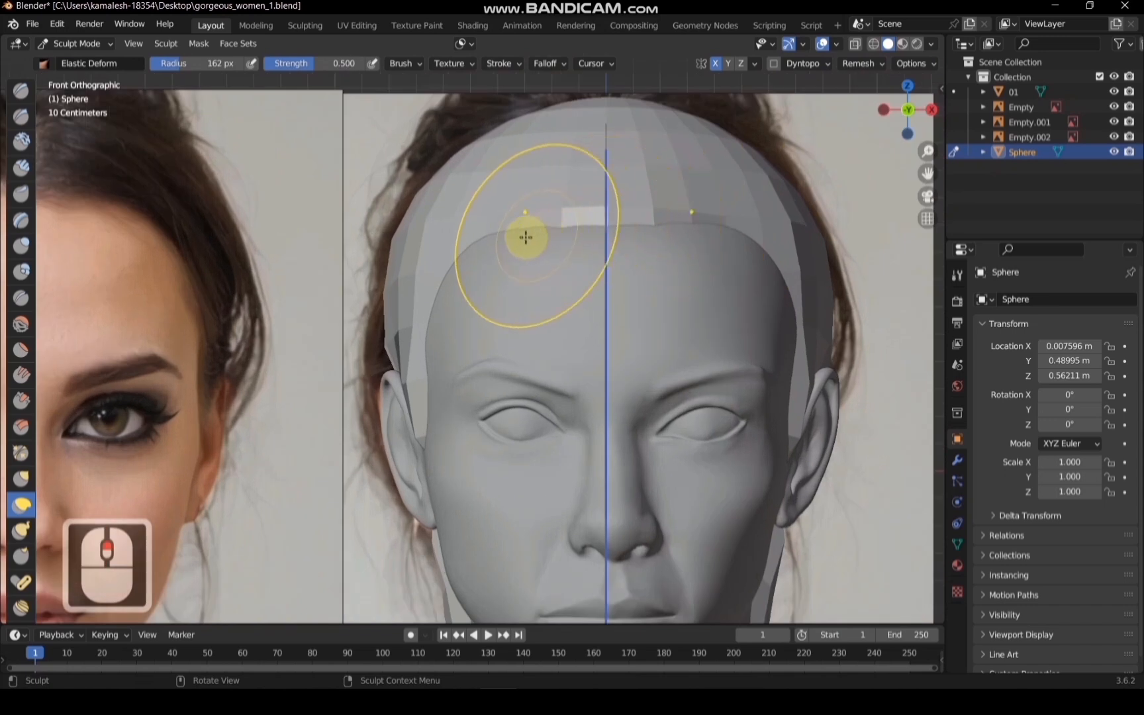
key("x")
left_click_drag(523, 238, 477, 247)
left_click_drag(477, 247, 457, 274)
left_click_drag(455, 275, 439, 329)
left_click_drag(439, 326, 435, 344)
mouse_move(449, 302)
left_mouse_down()
mouse_move(449, 323)
mouse_move(456, 315)
left_mouse_up()
scroll(926, 187, "down", 3)
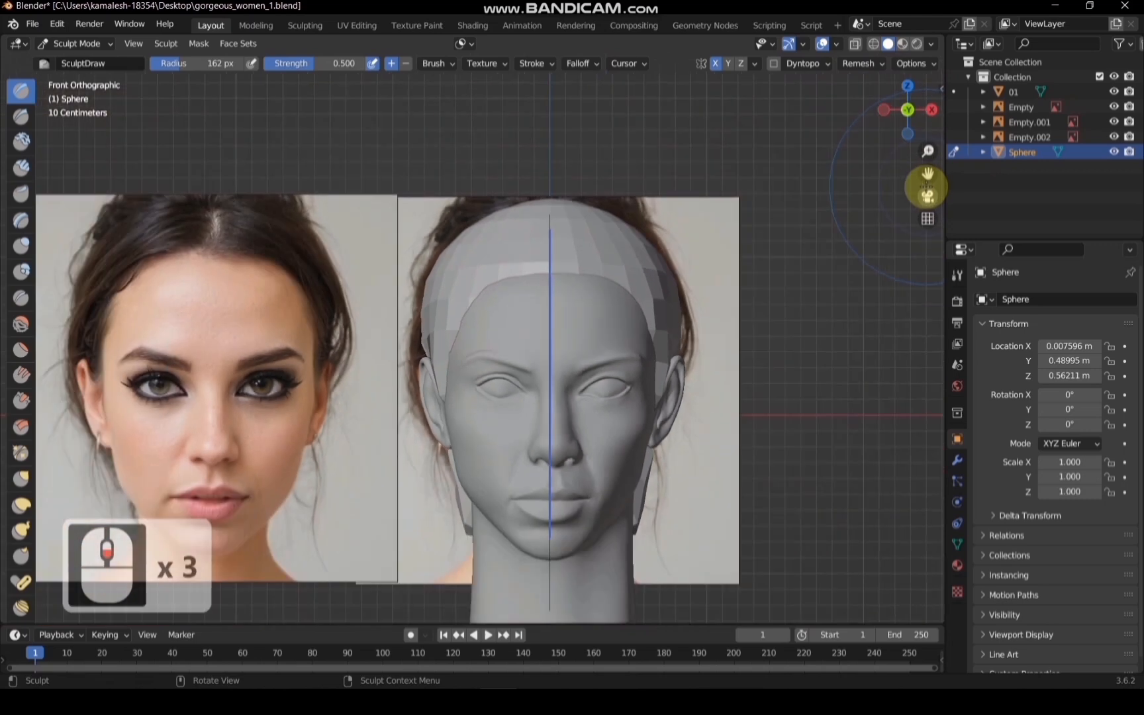
Add a Multiresolution modifier to the Sphere and subdivide it to sculpt level 1
left_click(956, 463)
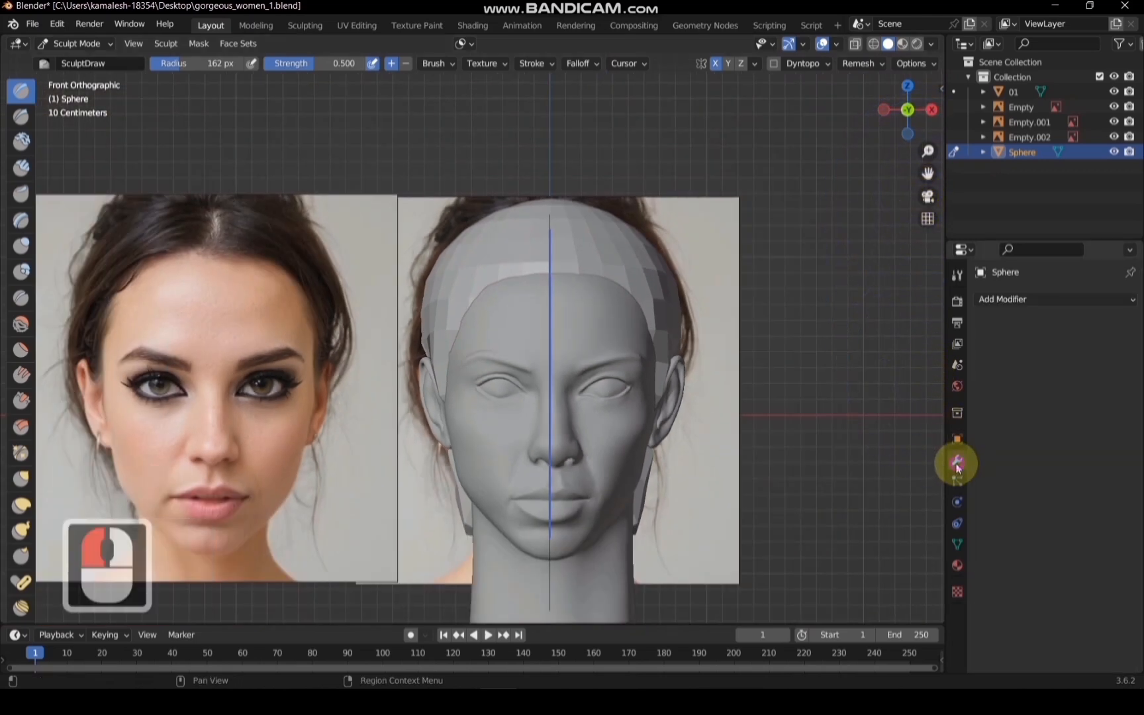
left_click(1040, 301)
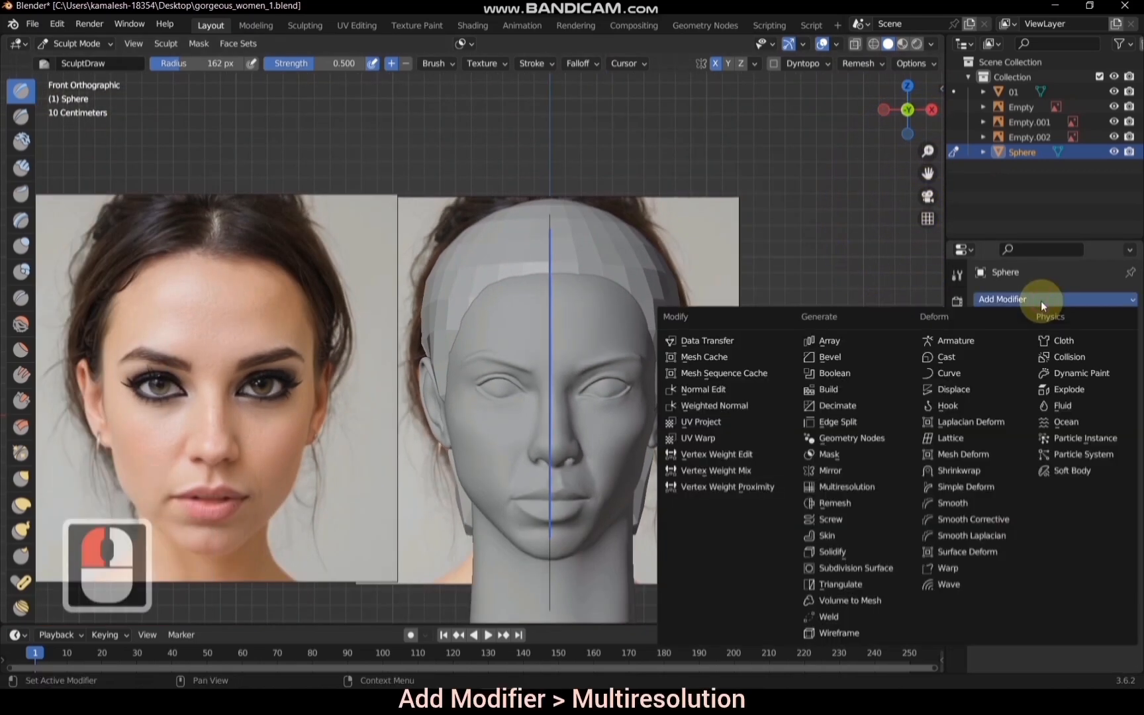
left_click(862, 485)
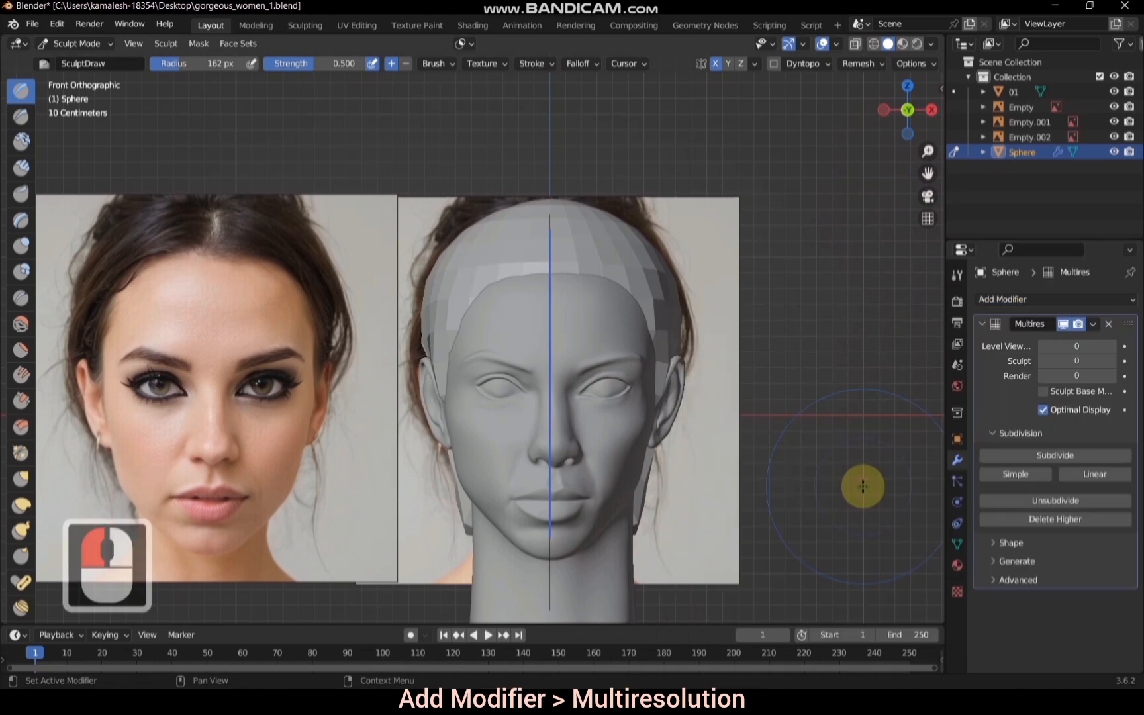
left_click(1011, 462)
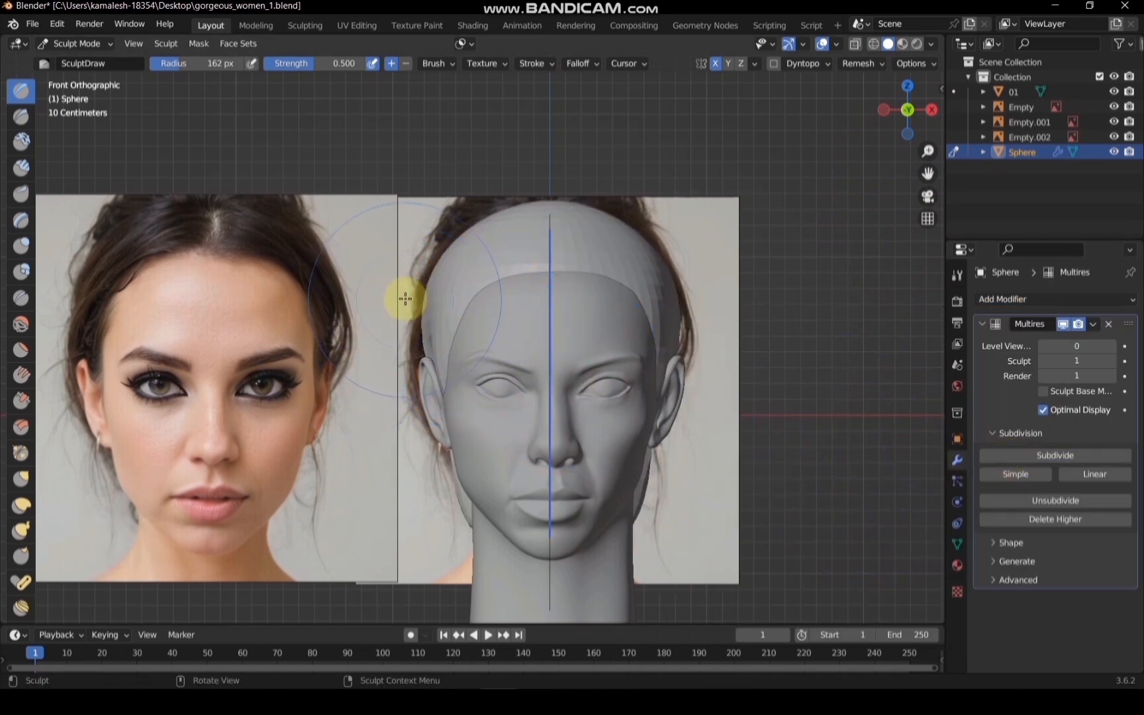
Raise the subdivided Sphere's crown and adjust its side to the front reference hair with Elastic Deform
scroll(405, 299, "up", 1)
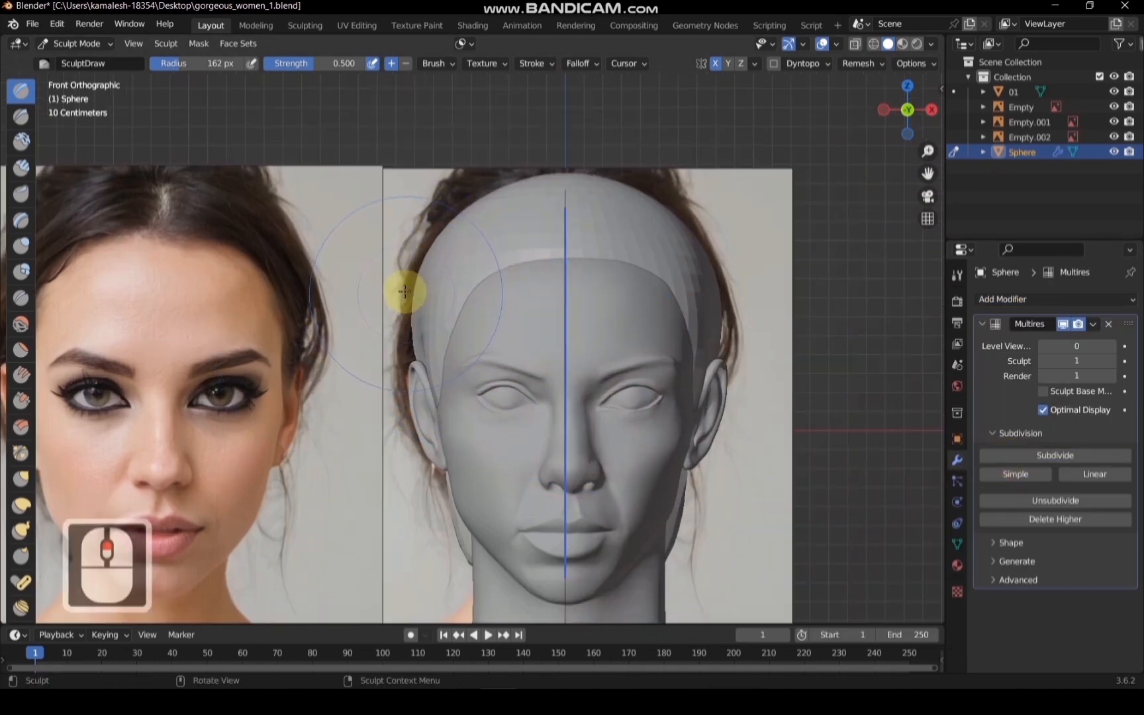
left_click(22, 507)
left_click_drag(485, 224, 482, 182)
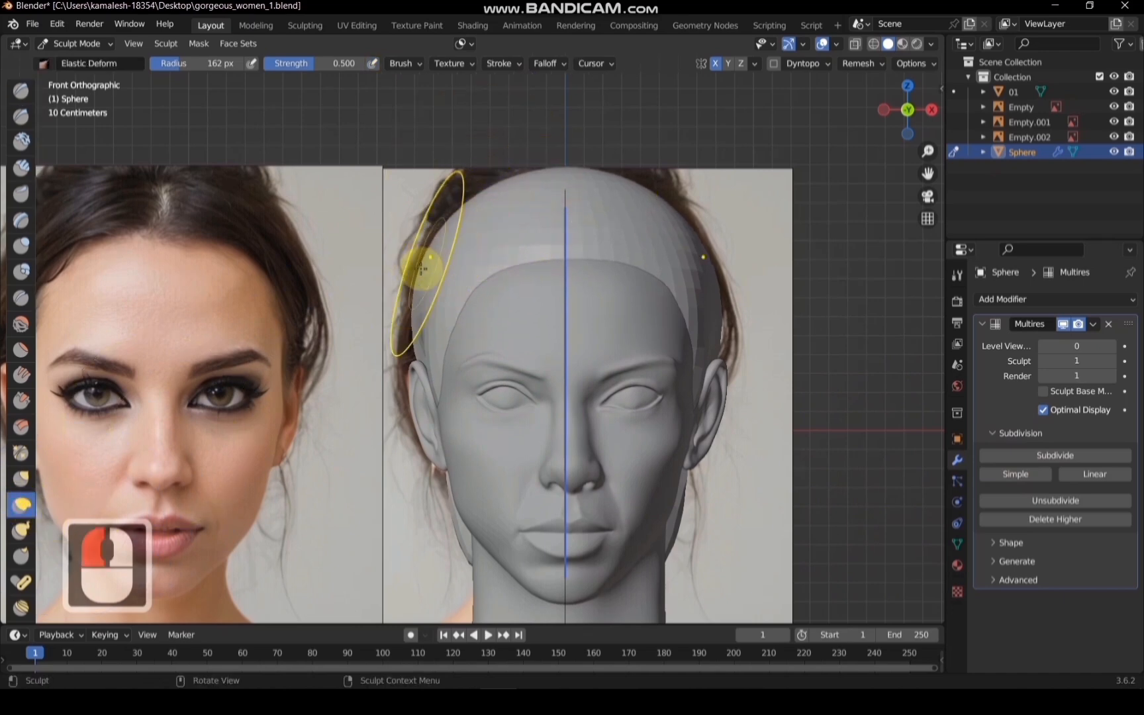
left_click_drag(422, 270, 429, 278)
In right side view, reshape the Sphere's crown and upper forehead toward the traced outline with Elastic Deform
mouse_move(893, 104)
left_mouse_down()
mouse_move(864, 108)
mouse_move(908, 99)
mouse_move(920, 111)
left_mouse_up()
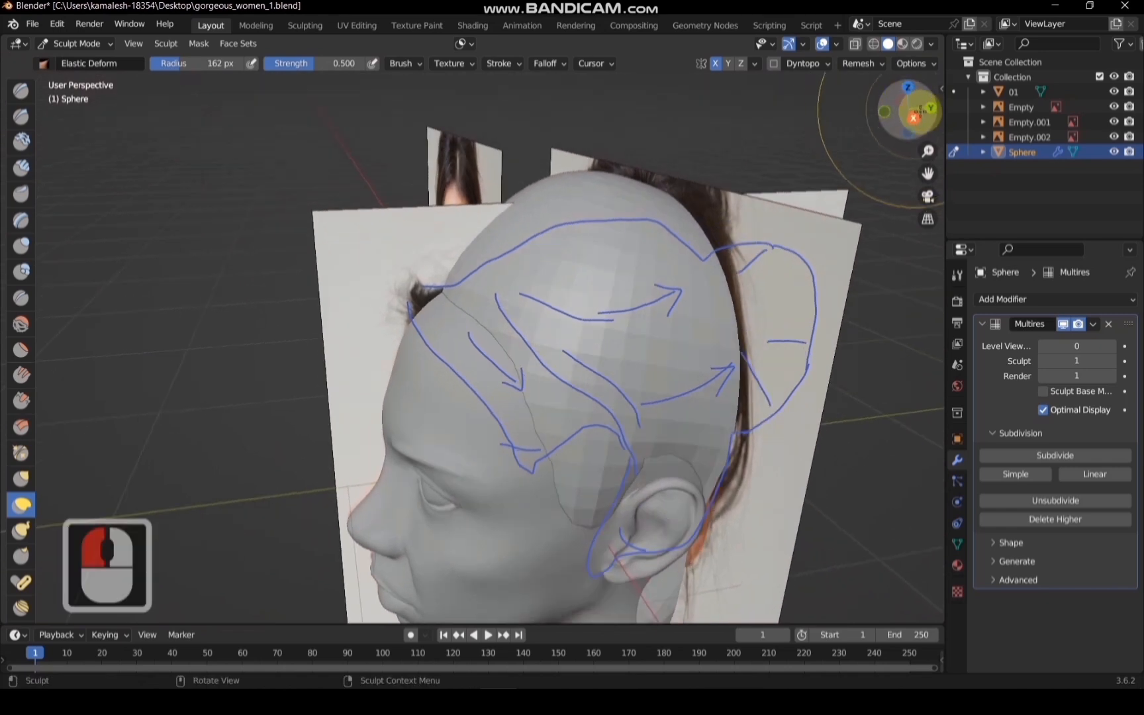
left_click(916, 118)
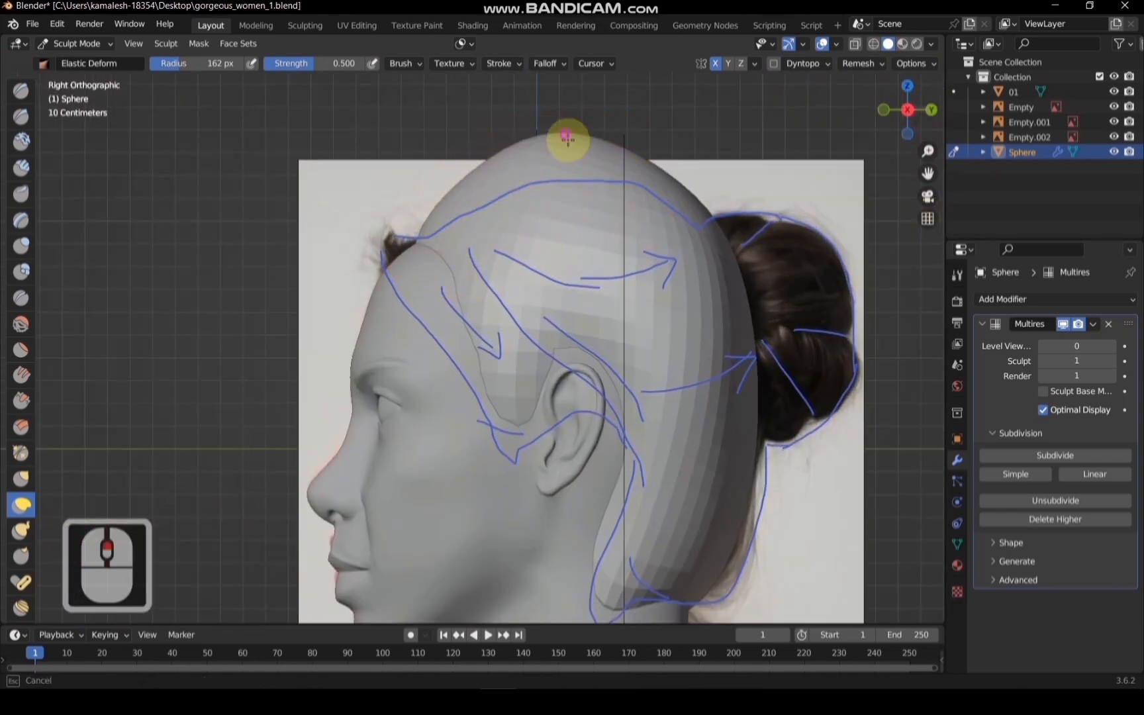
mouse_move(541, 169)
left_mouse_down()
mouse_move(452, 189)
mouse_move(419, 120)
mouse_move(422, 147)
left_mouse_up()
left_click(454, 192)
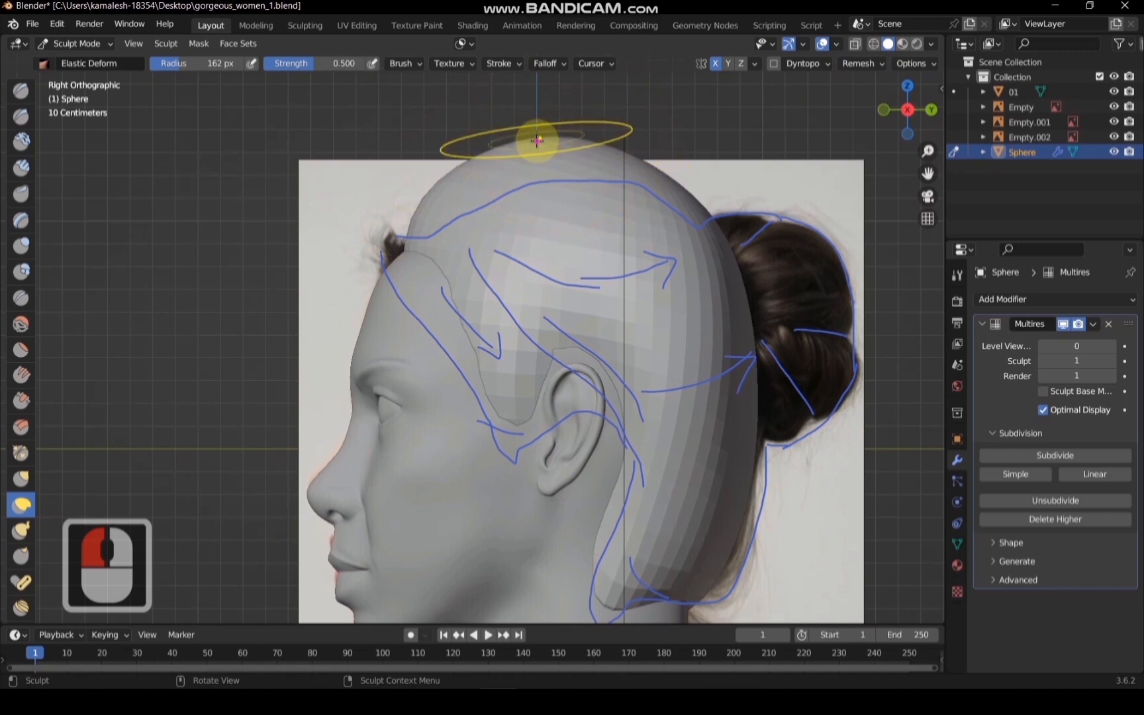
left_click_drag(553, 162, 542, 172)
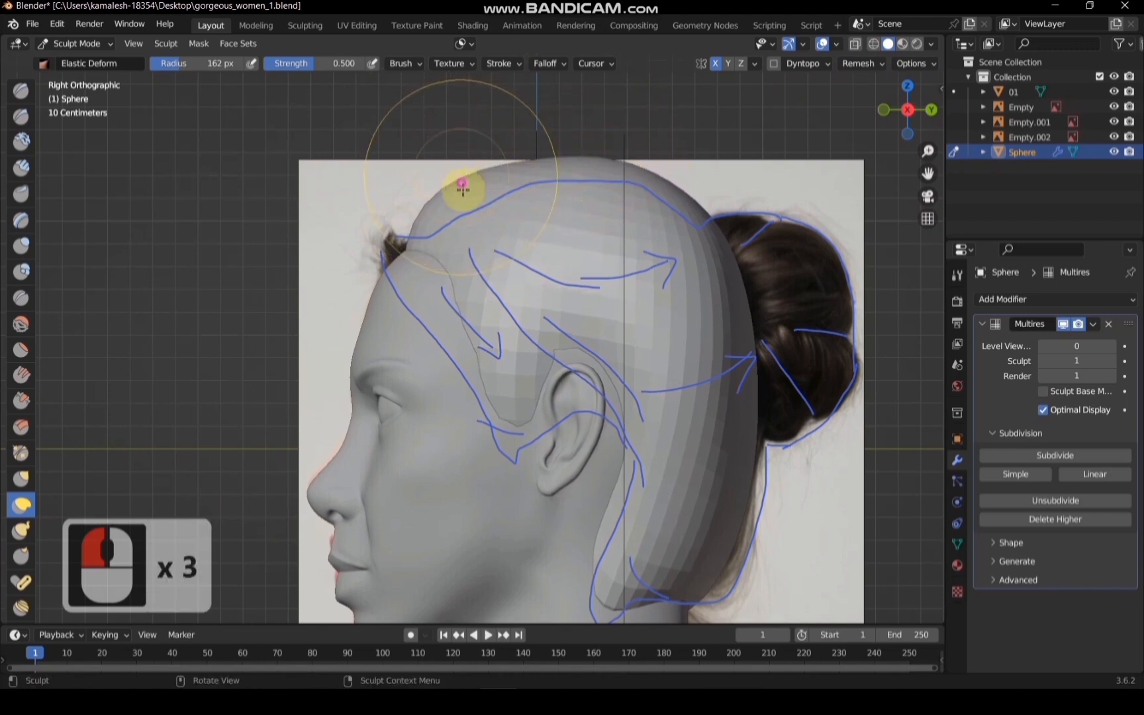
left_click_drag(464, 191, 463, 194)
Pull the Sphere's front hairline toward the traced forehead outline with Elastic Deform, working from both side views
left_click_drag(437, 280, 436, 282)
left_click_drag(450, 323, 440, 326)
left_click_drag(453, 284, 403, 286)
left_click_drag(888, 120, 1092, 144)
left_click(891, 111)
left_click_drag(505, 213, 515, 203)
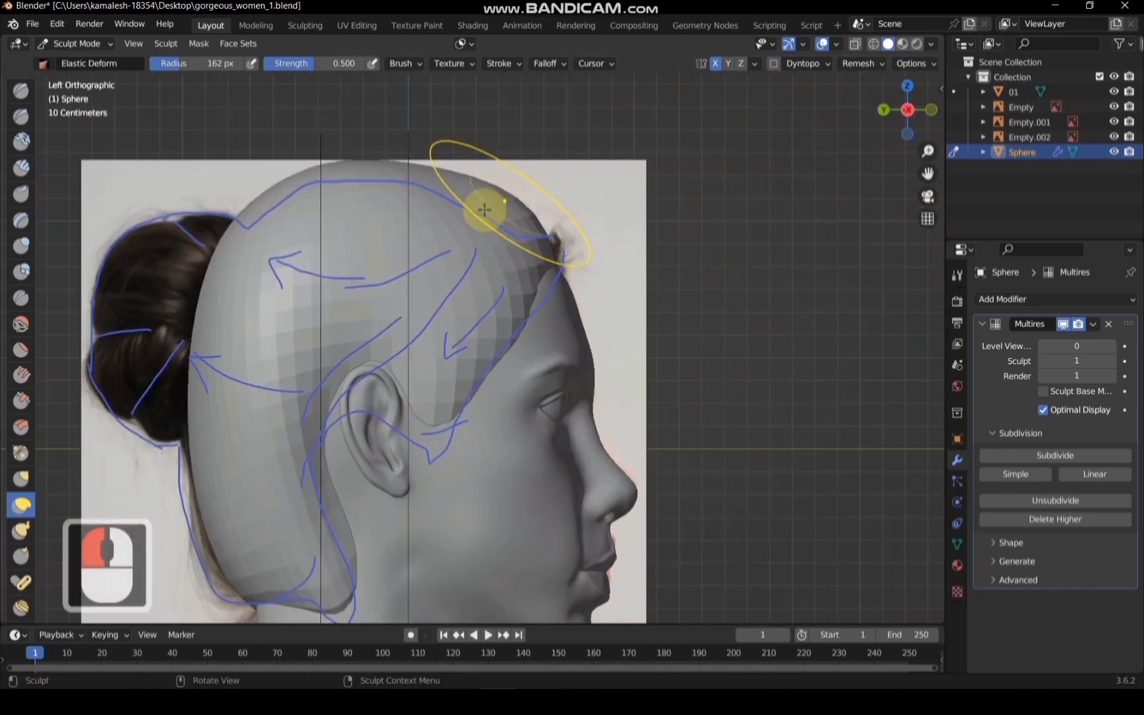
Smooth the Sphere's side and back around and behind the ear in left side view
left_click_drag(329, 307, 317, 309, "shift")
left_click_drag(317, 308, 284, 396, "shift")
mouse_move(284, 395)
left_mouse_down("shift")
mouse_move(289, 470)
mouse_move(326, 503)
left_mouse_up("shift")
mouse_move(327, 504)
left_mouse_down("shift")
mouse_move(229, 439)
mouse_move(212, 381)
left_mouse_up("shift")
left_click_drag(211, 381, 431, 293, "shift")
scroll(432, 292, "down", 3)
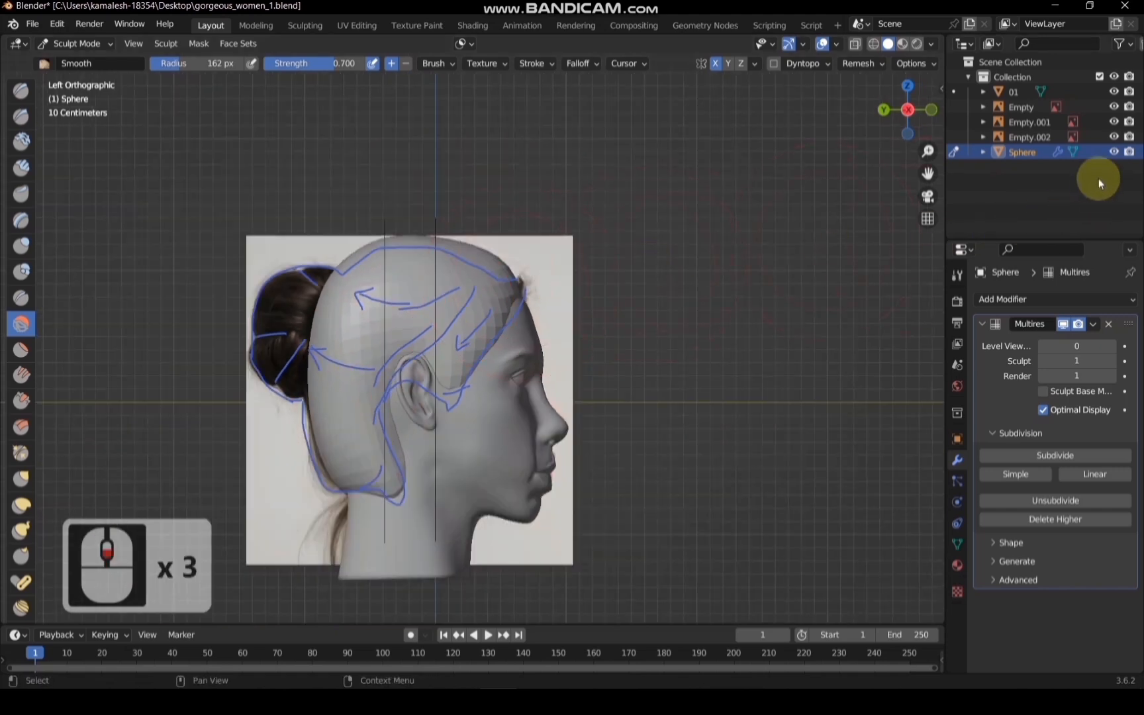
Hide the reference images Empty, Empty.001 and Empty.002
left_click(1114, 122)
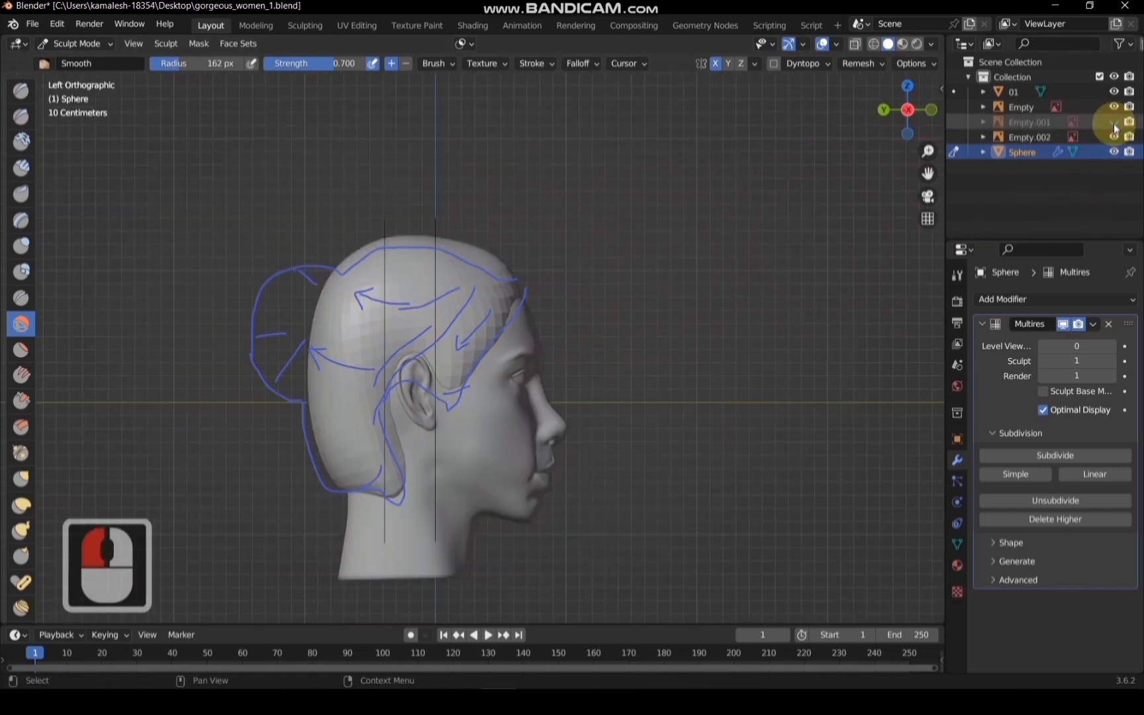
left_click(1114, 106)
left_click(1114, 136)
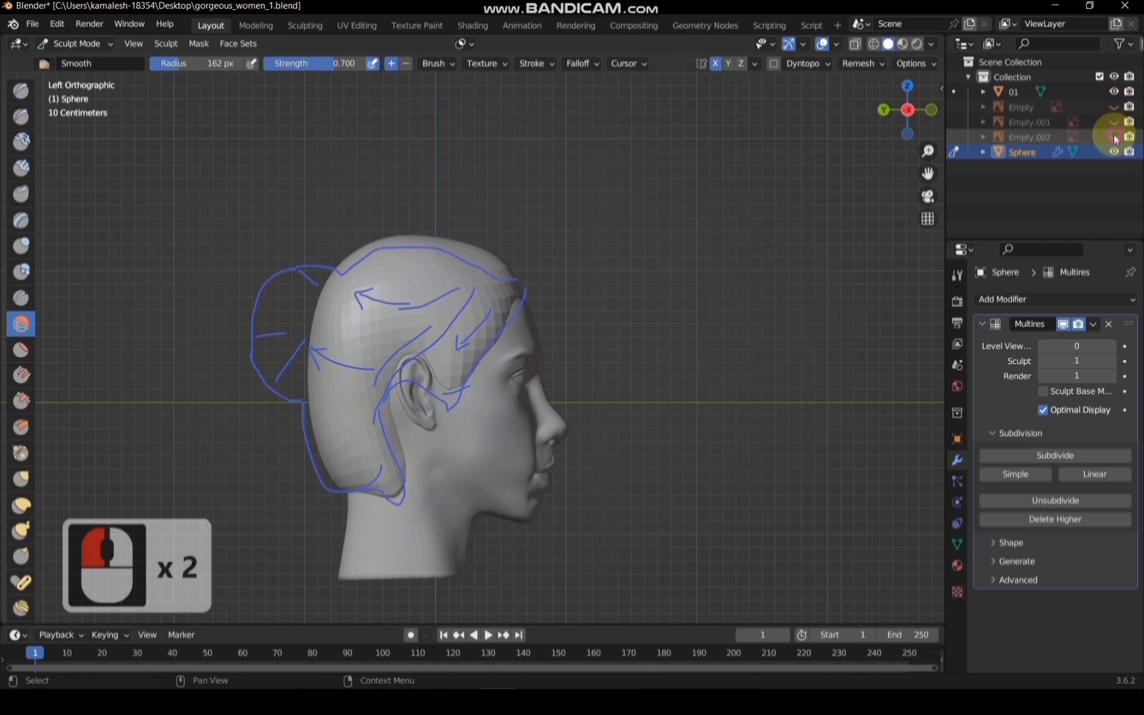
Smooth the Sphere's upper sides in front view and round out its crown with the Draw brush
left_click(926, 112)
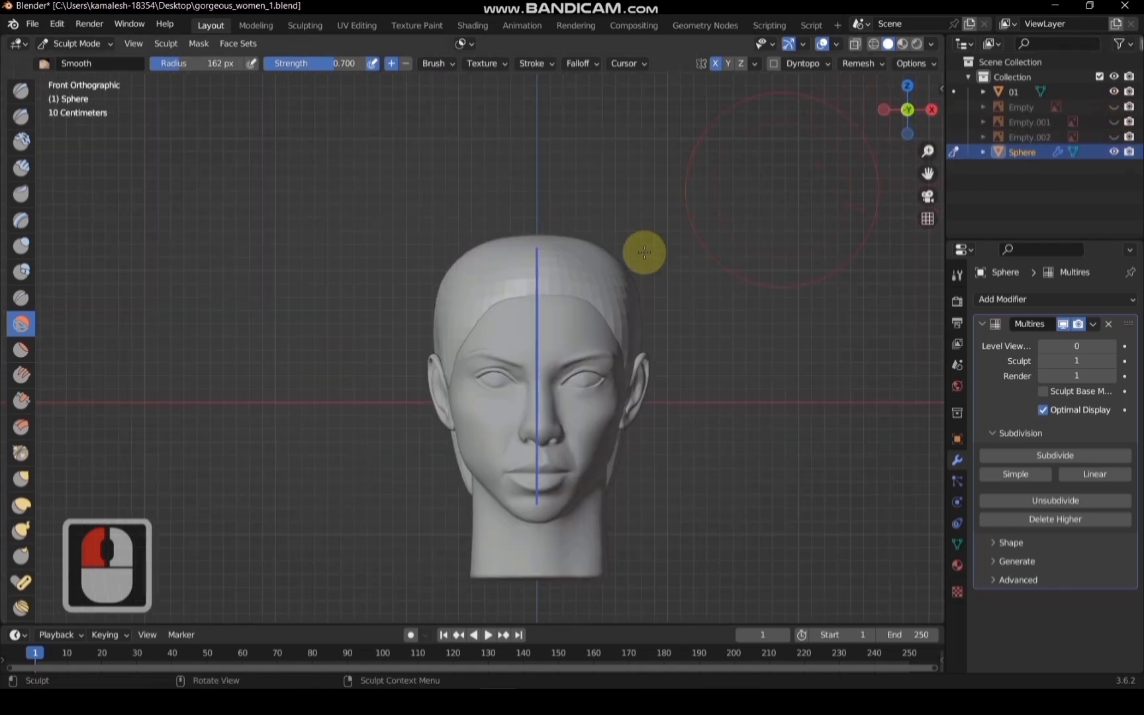
scroll(451, 286, "up", 2)
mouse_move(451, 287)
left_mouse_down()
mouse_move(429, 266)
mouse_move(429, 295)
left_mouse_up()
left_click_drag(455, 233, 431, 301)
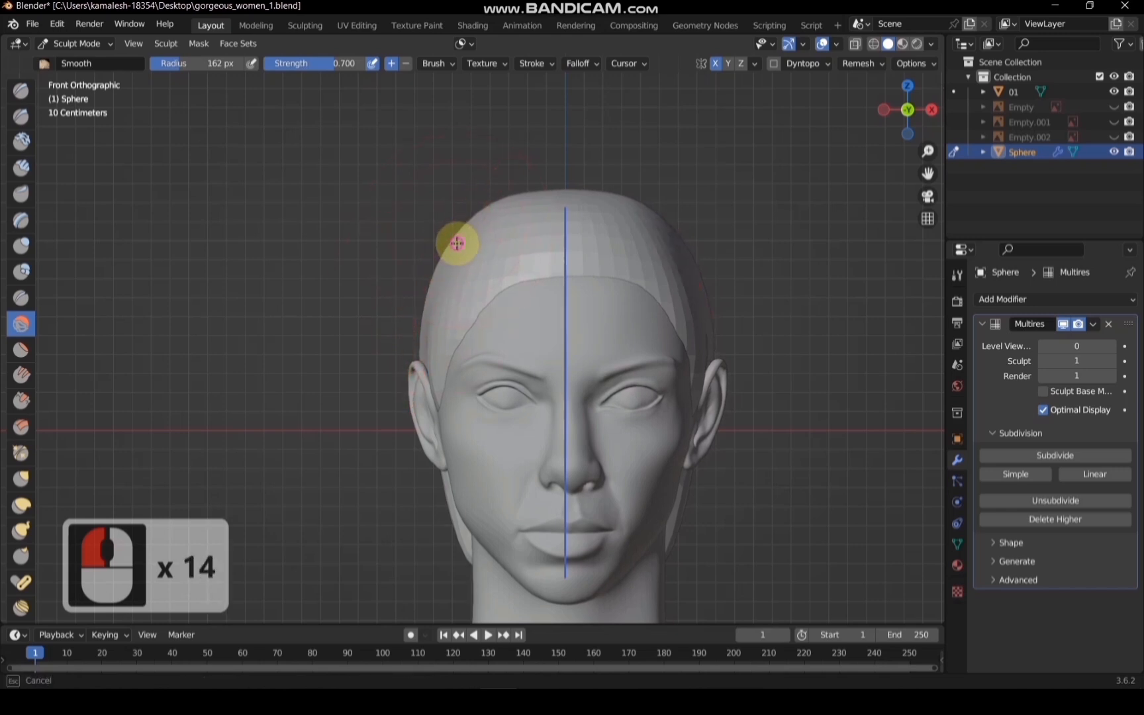
mouse_move(494, 216)
left_mouse_down()
mouse_move(548, 199)
mouse_move(518, 197)
mouse_move(499, 219)
left_mouse_up()
key("x")
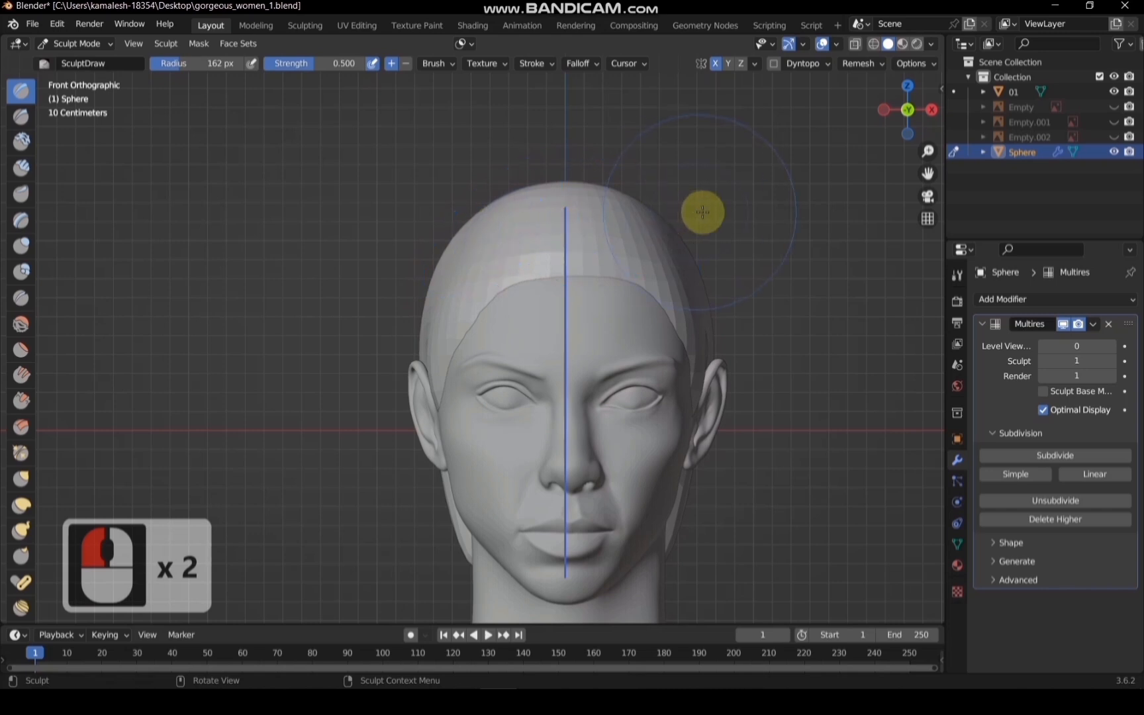
Add volume to the back of the Sphere near the traced bun with the Draw brush, and smooth it
scroll(750, 214, "down", 1)
left_click_drag(918, 126, 726, 263)
left_click_drag(913, 120, 835, 97)
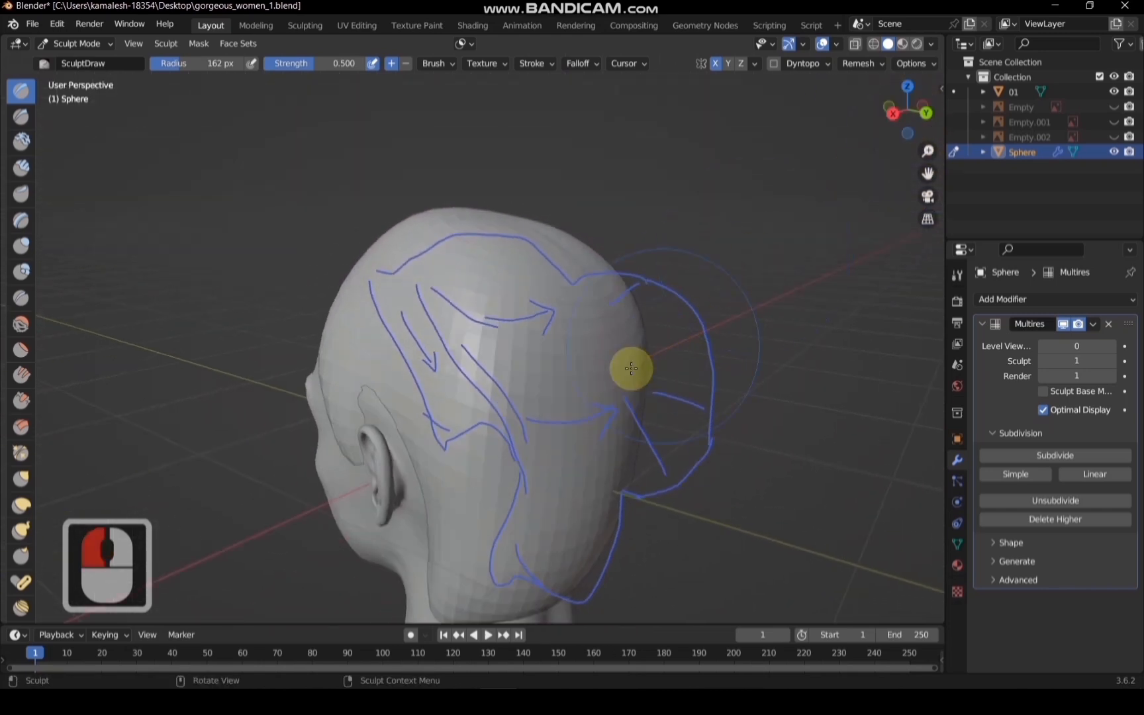
mouse_move(631, 369)
left_mouse_down()
mouse_move(614, 391)
mouse_move(550, 387)
left_mouse_up()
left_click(548, 371)
left_click_drag(546, 352, 556, 328)
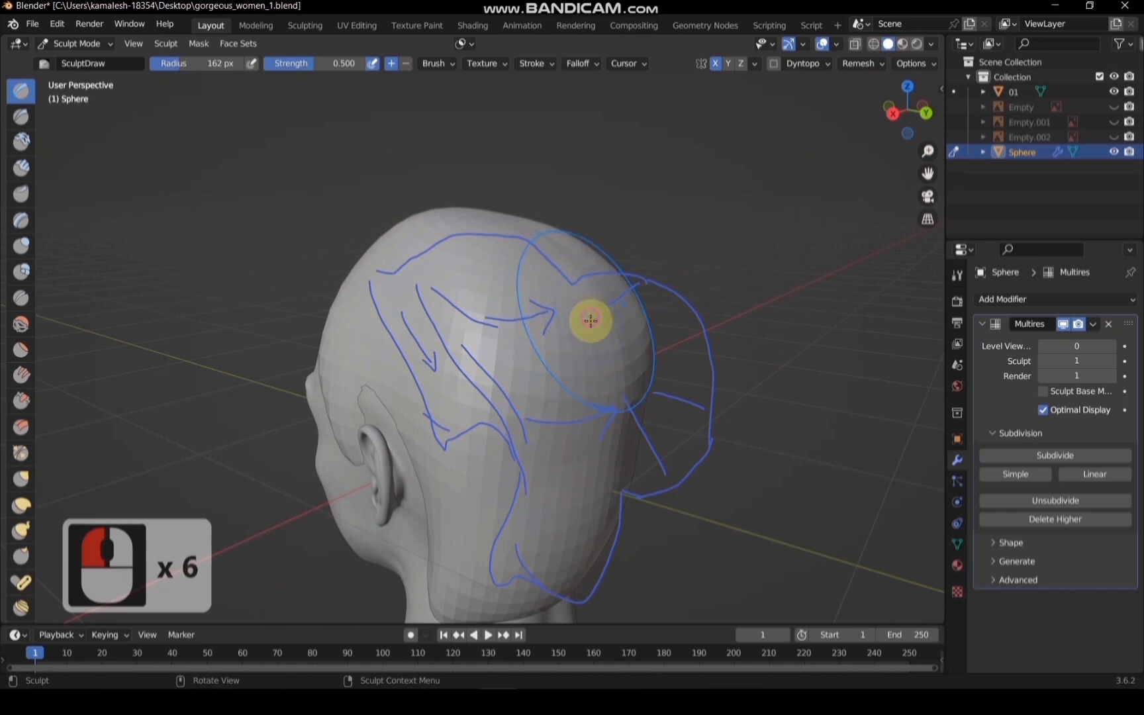
left_click(617, 386)
left_click(591, 454)
left_click_drag(612, 391, 609, 366, "shift")
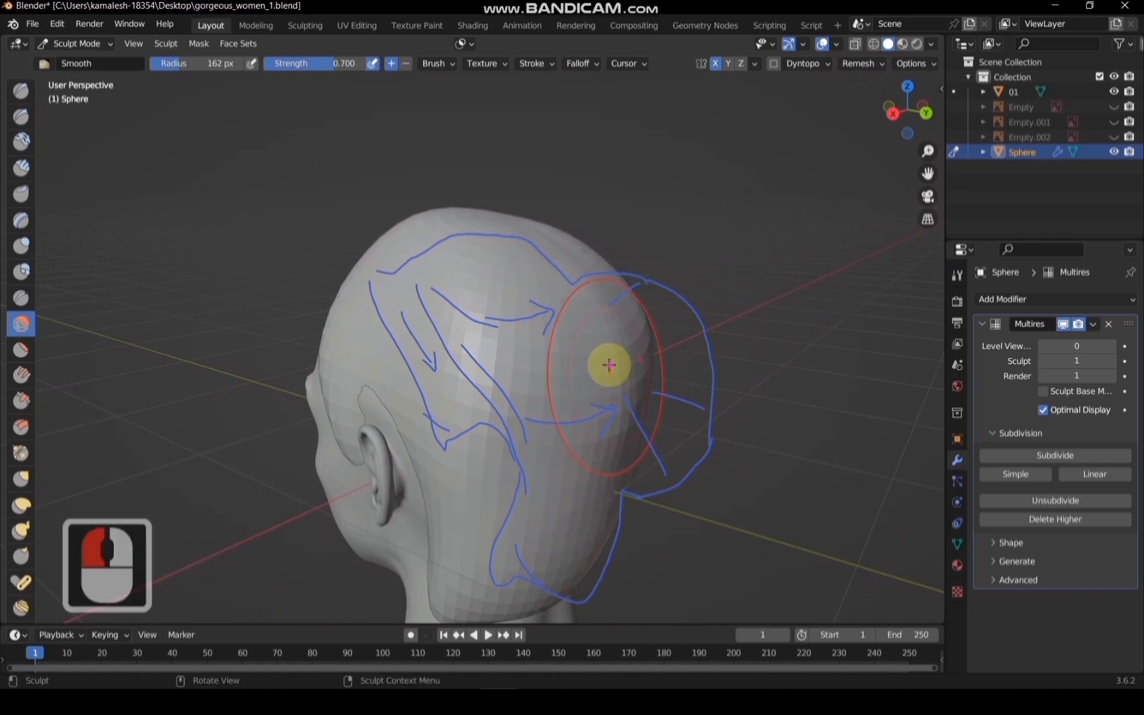
left_click(604, 344, "shift")
left_click(595, 310, "shift")
Smooth the front of the Sphere's crown above the forehead in right side view
left_click(895, 115)
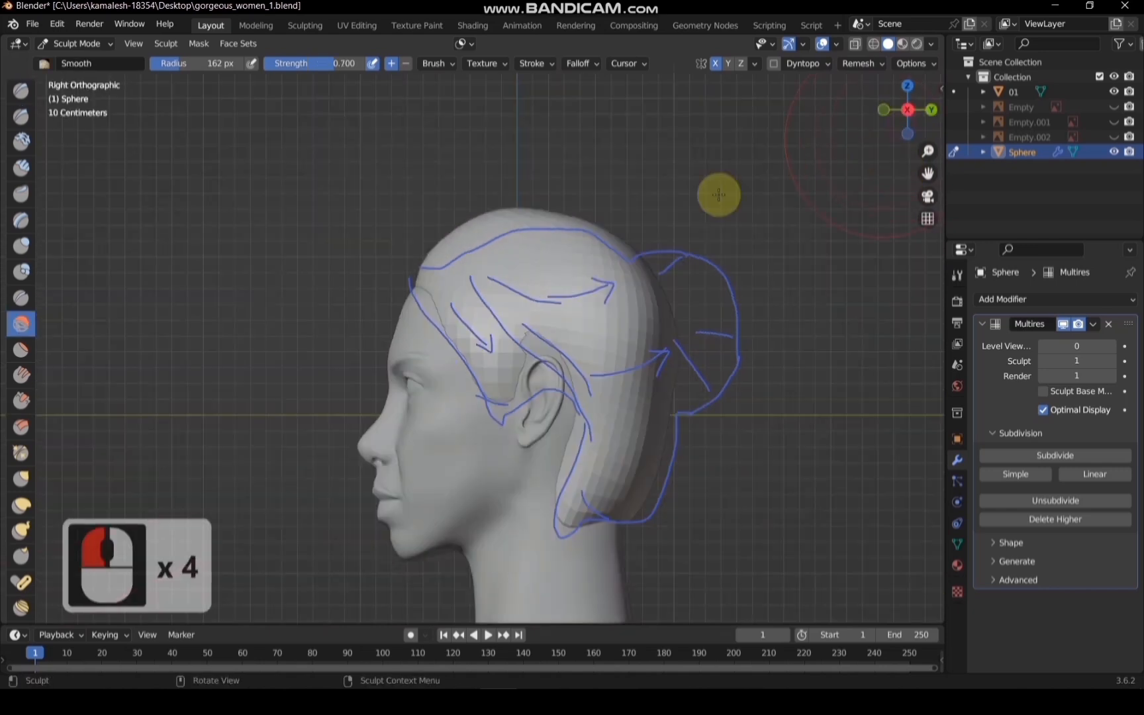
left_click(500, 222)
left_click_drag(502, 222, 449, 243)
scroll(388, 294, "up", 2)
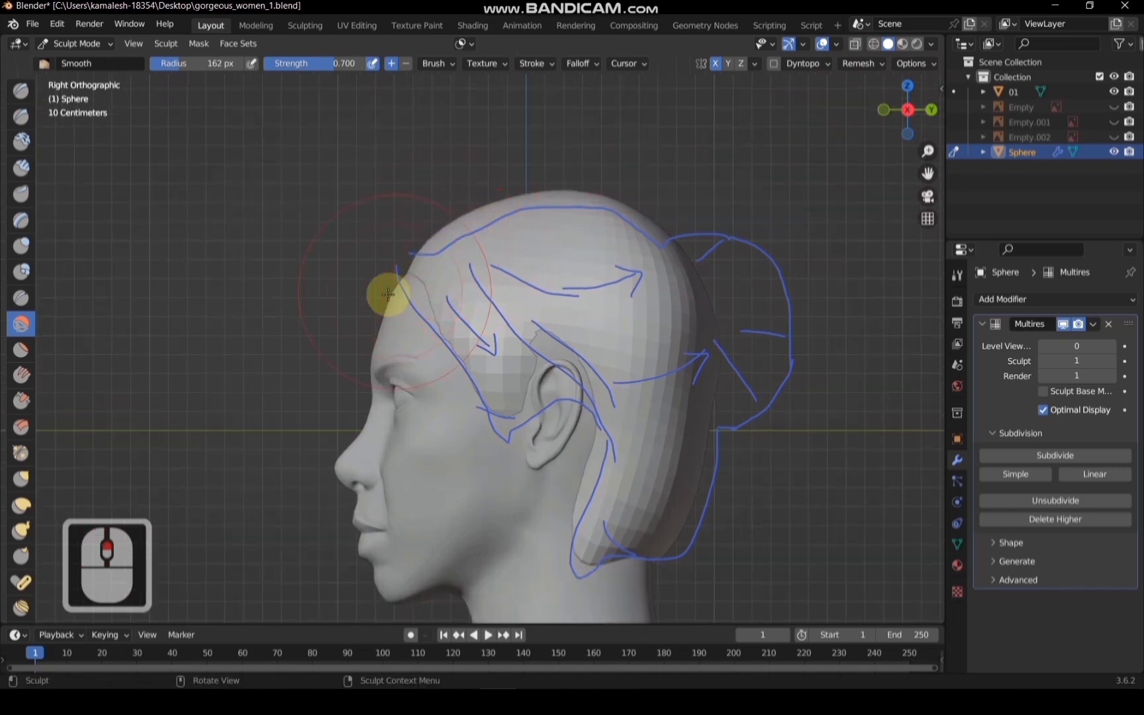
Build up the Sphere's front hairline and the area above the ear with the Draw brush at a 113 px radius
key("x")
key("f")
left_click(413, 257)
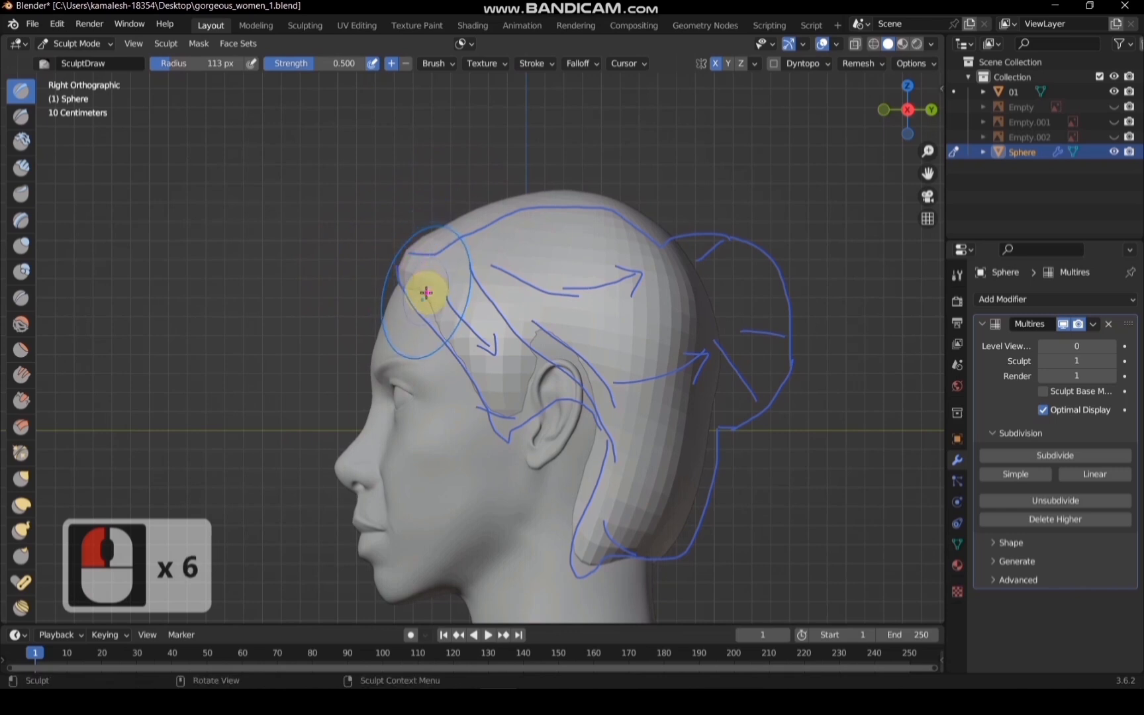
mouse_move(430, 303)
left_mouse_down()
mouse_move(526, 409)
mouse_move(539, 347)
mouse_move(549, 349)
left_mouse_up()
left_click(557, 350)
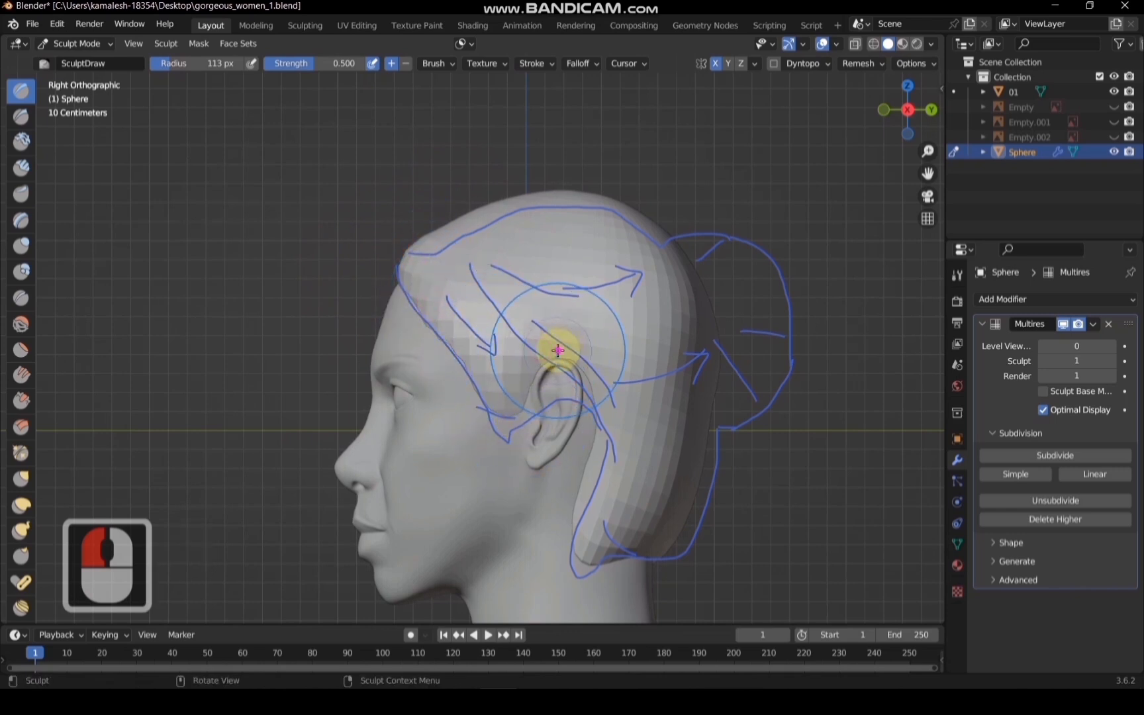
left_click(617, 412)
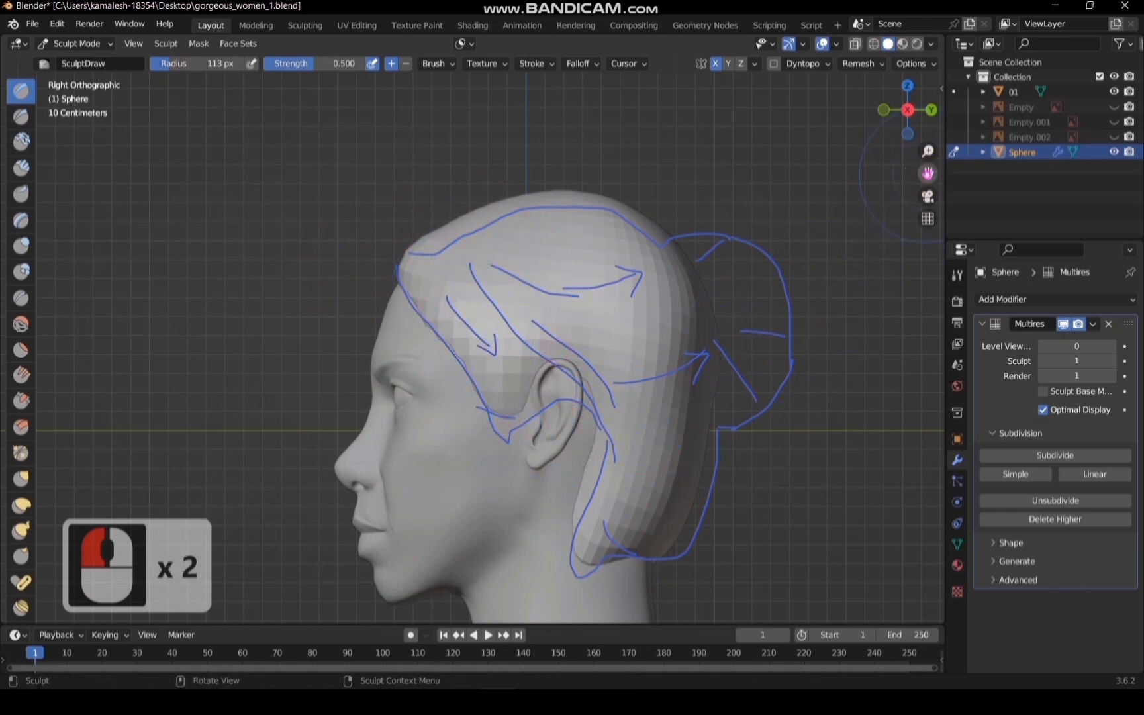
Shape the Sphere's lower corner behind the ear toward the traced nape point, smoothing it and refining with a 41 px brush radius
scroll(620, 548, "up", 2)
left_click(620, 556)
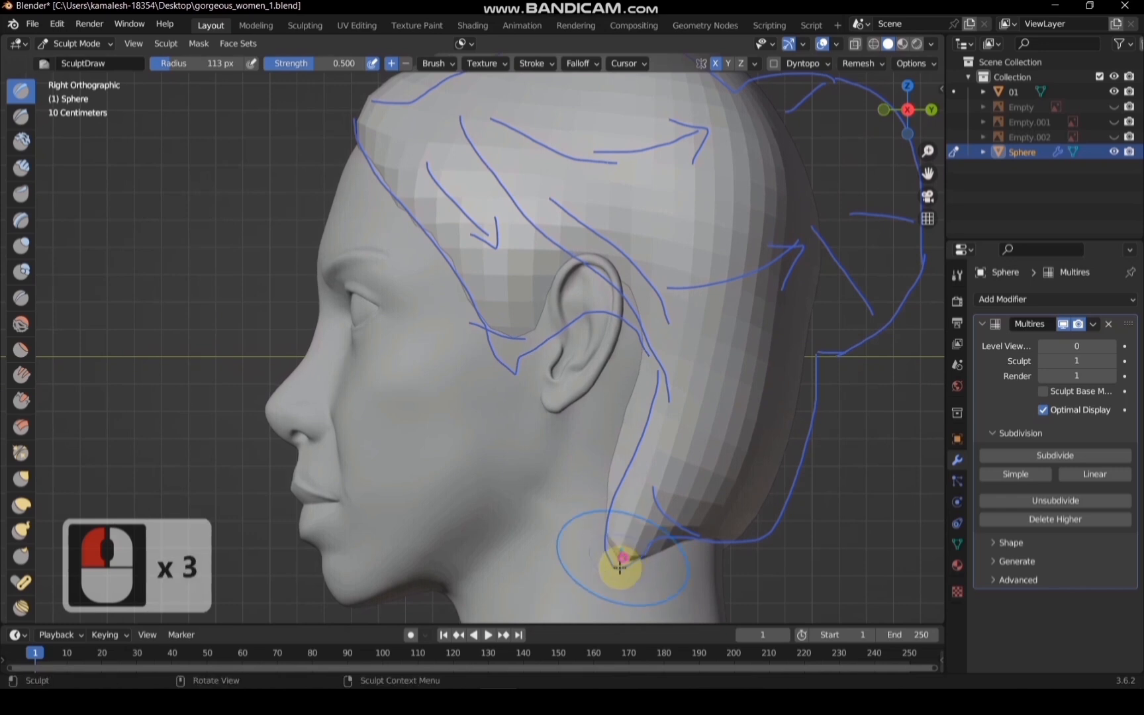
left_click_drag(625, 554, 652, 504, "shift")
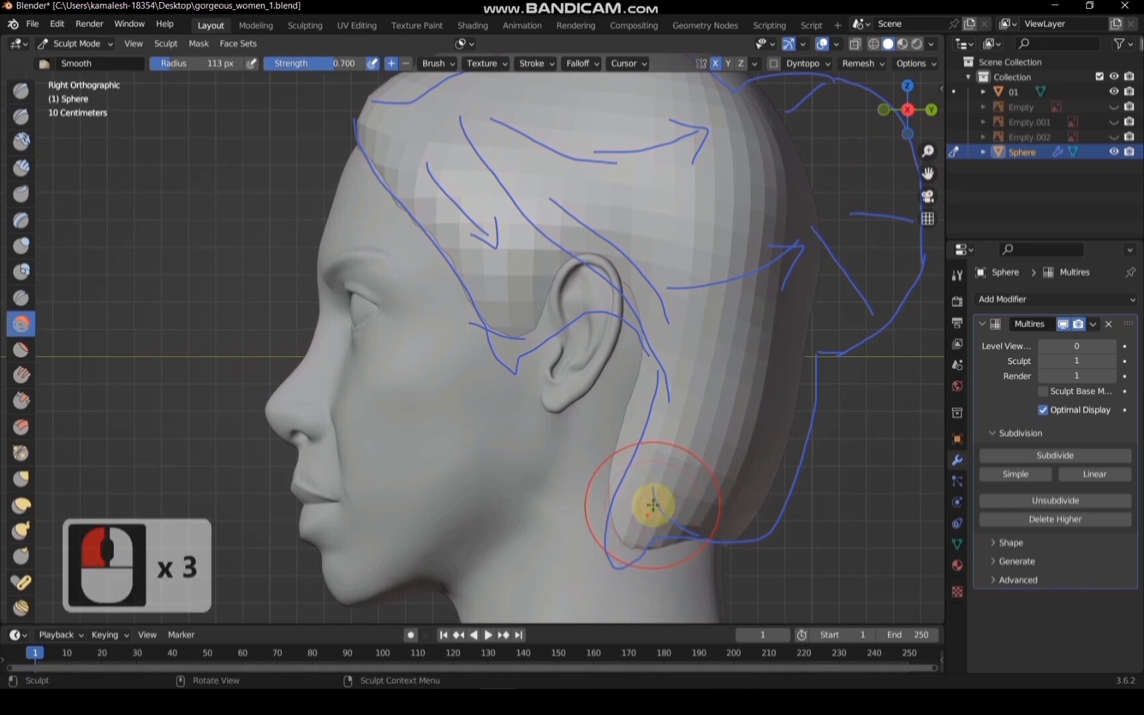
key("f")
left_click(617, 504)
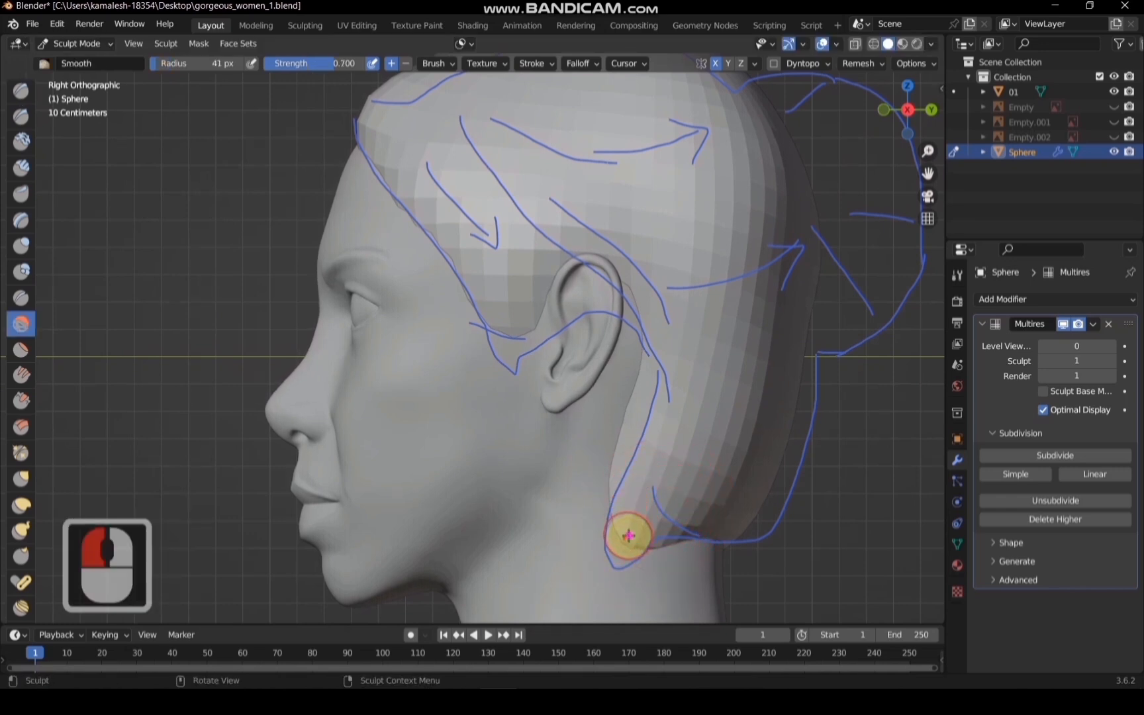
left_click(628, 534)
left_click(628, 555)
mouse_move(662, 527)
left_mouse_down()
mouse_move(669, 544)
mouse_move(625, 541)
mouse_move(610, 577)
left_mouse_up()
Fill out the Sphere behind the ear and at the temple using a 99 px brush radius, and smooth the temple
key("f")
left_click(49, 534)
left_click(23, 505)
mouse_move(623, 437)
left_mouse_down()
mouse_move(629, 355)
mouse_move(586, 331)
mouse_move(621, 254)
mouse_move(540, 248)
mouse_move(507, 281)
left_mouse_up()
mouse_move(506, 278)
left_mouse_down("shift")
mouse_move(505, 253)
mouse_move(539, 299)
mouse_move(513, 273)
left_mouse_up("shift")
key("x")
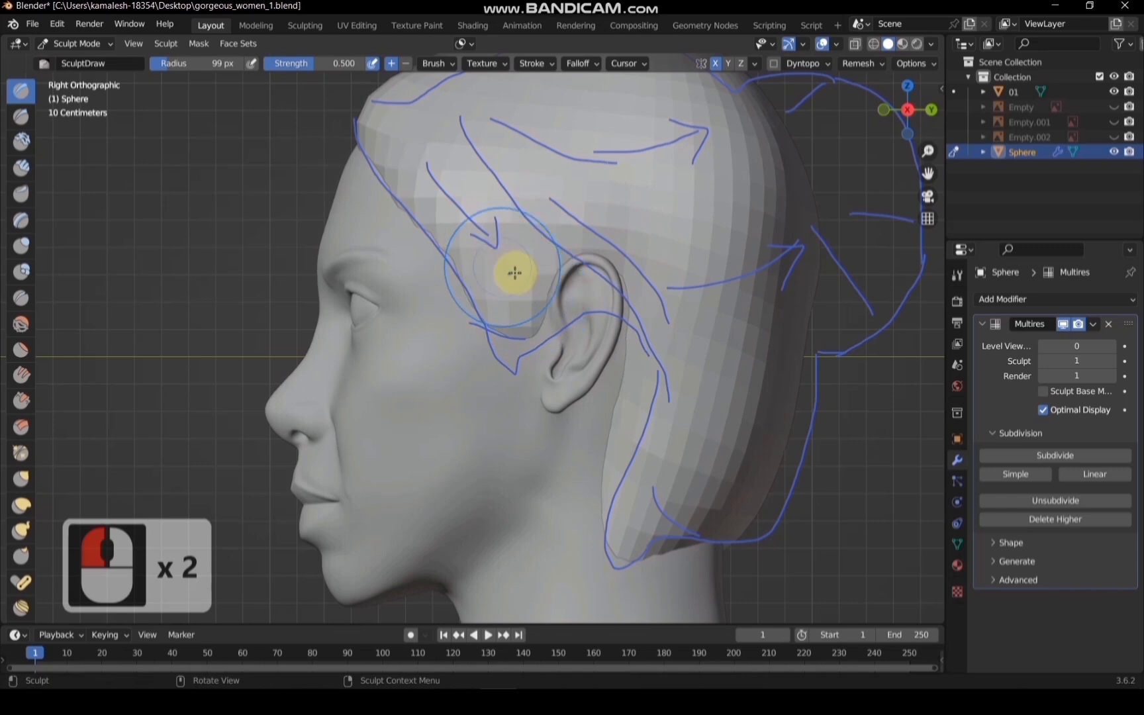
Smooth the lower back of the Sphere above the neck in right side view
scroll(513, 270, "down", 1)
scroll(816, 230, "down", 1)
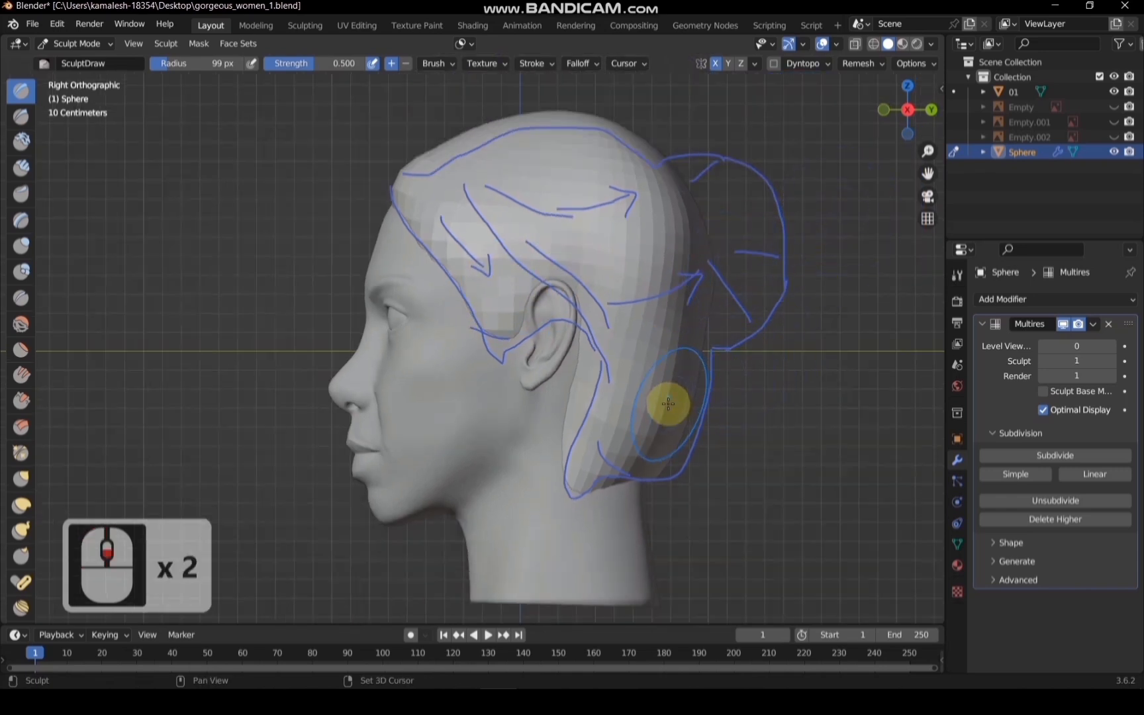
key("shift+s")
left_click_drag(662, 395, 639, 431)
mouse_move(641, 426)
left_mouse_down()
mouse_move(634, 442)
mouse_move(605, 437)
left_mouse_up()
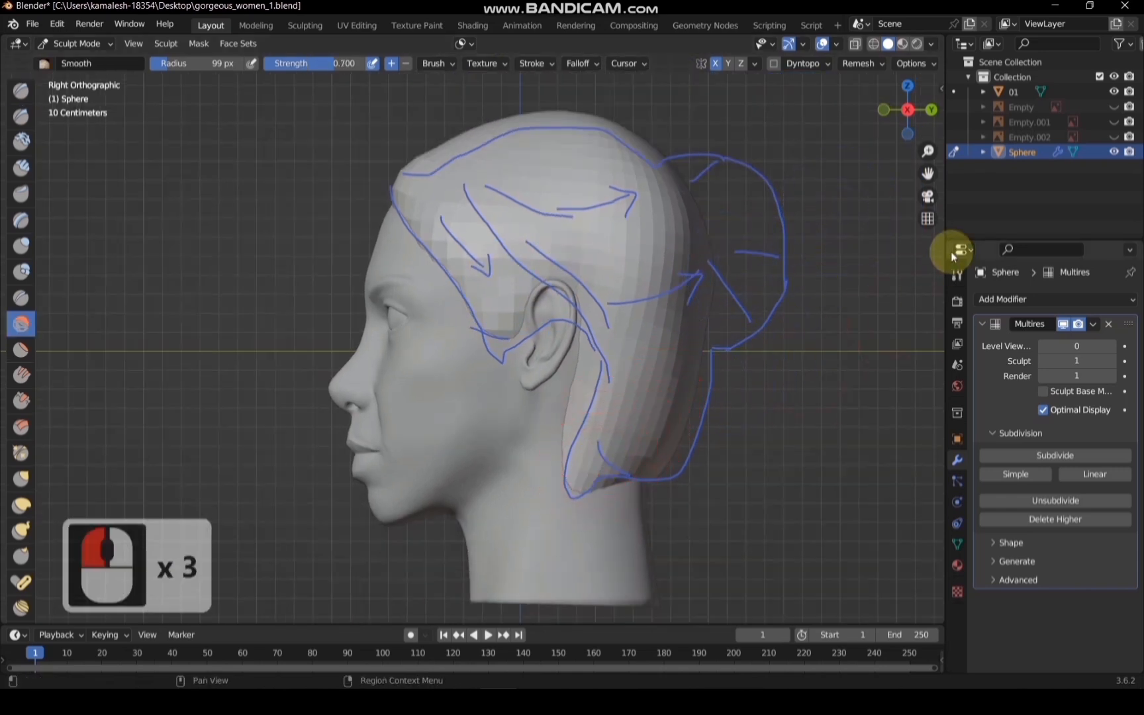
scroll(921, 199, "down", 2)
Smooth the upper back of the Sphere with the Smooth brush at a 212 px radius
left_click_drag(909, 112, 822, 151)
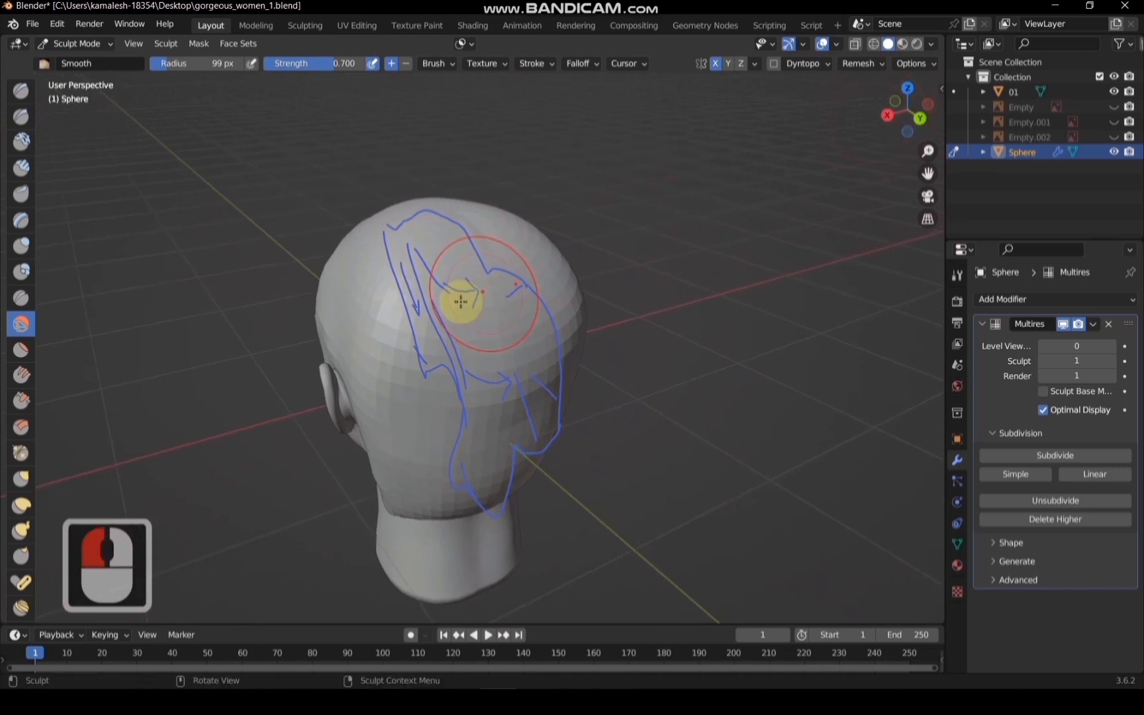
key("f")
left_click(439, 309)
left_click(426, 308)
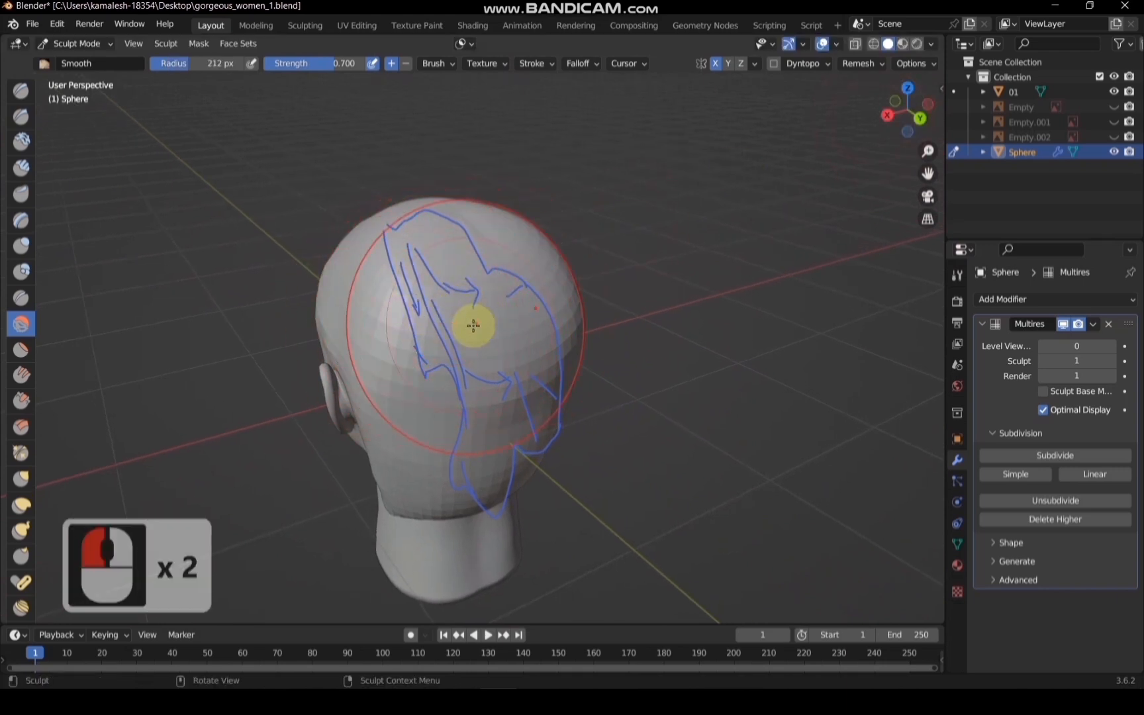
Add volume to the back and rear sides of the Sphere with the Draw brush
key("x")
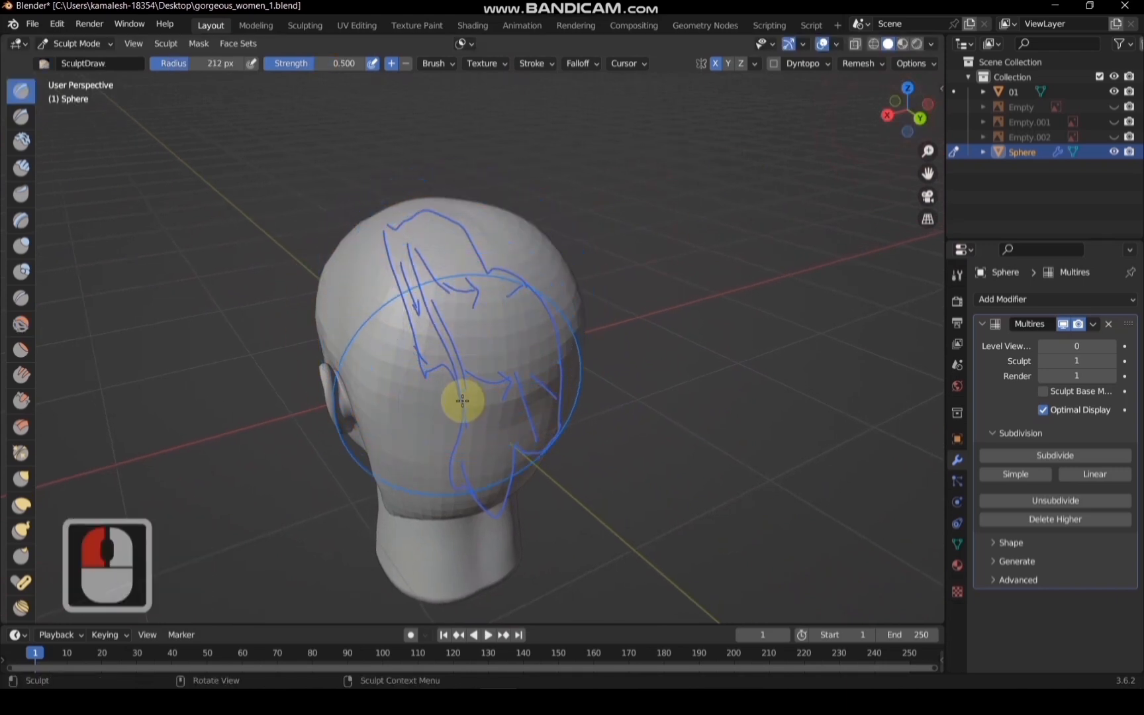
mouse_move(462, 400)
left_mouse_down()
mouse_move(434, 437)
mouse_move(345, 323)
left_mouse_up()
left_click_drag(886, 122, 751, 97)
key("x")
mouse_move(315, 311)
left_mouse_down()
mouse_move(304, 324)
mouse_move(298, 263)
mouse_move(310, 255)
left_mouse_up()
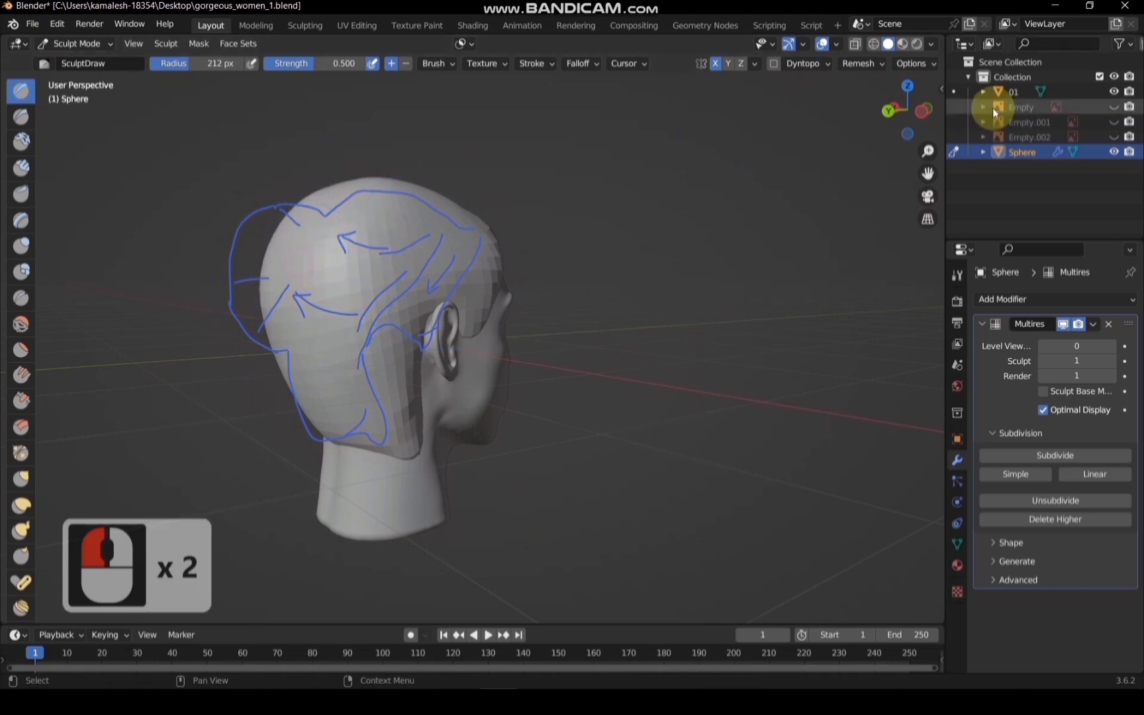
Smooth the Sphere from the rear side up over the crown
left_click_drag(933, 115, 1081, 123)
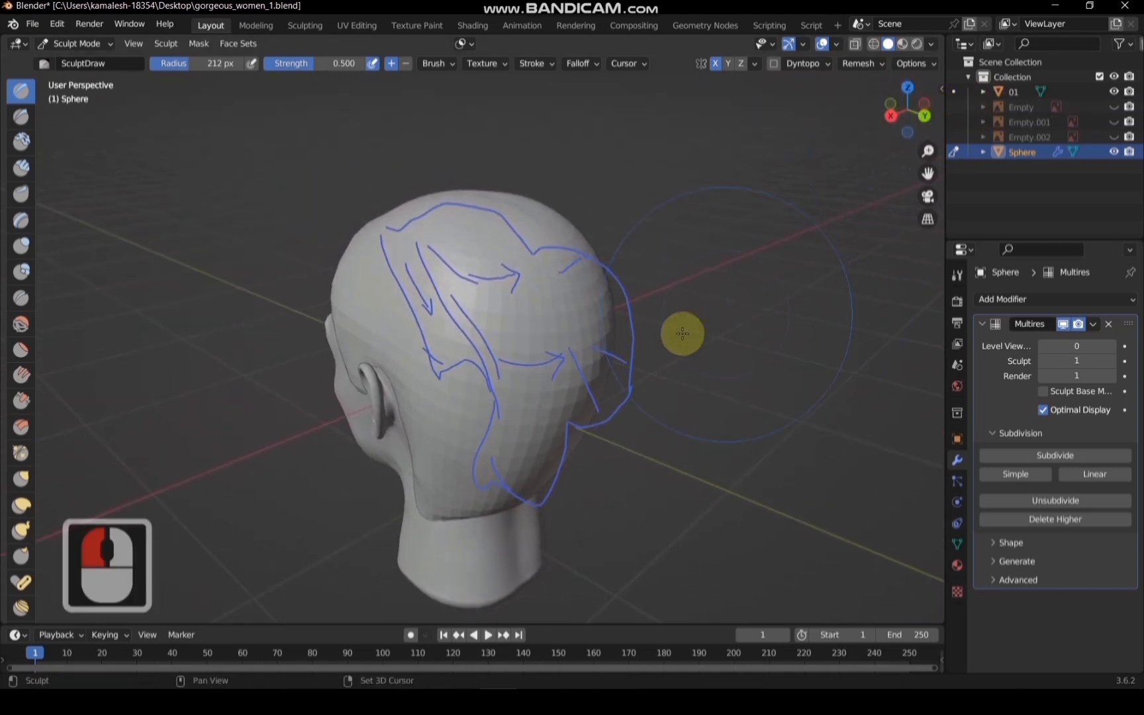
key("shift+s")
left_click_drag(496, 298, 465, 221)
left_click_drag(456, 213, 446, 201)
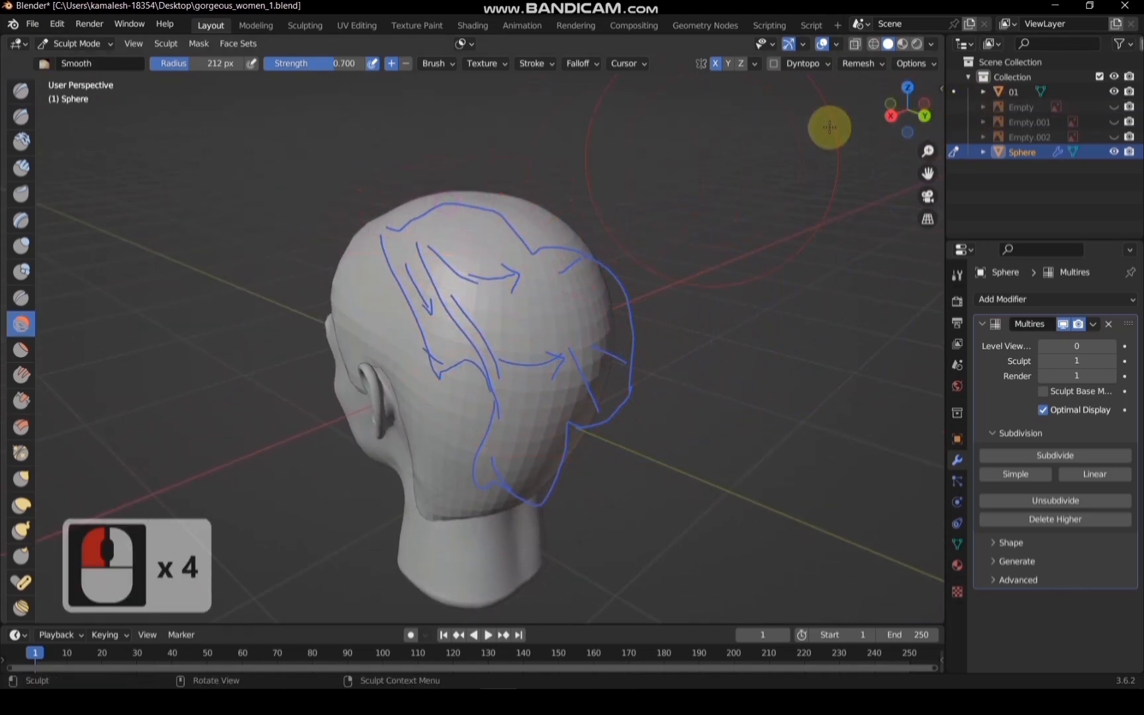
Smooth the Sphere's upper side between the crown and the ear
mouse_move(910, 111)
left_mouse_down()
mouse_move(1130, 125)
mouse_move(1143, 113)
left_mouse_up()
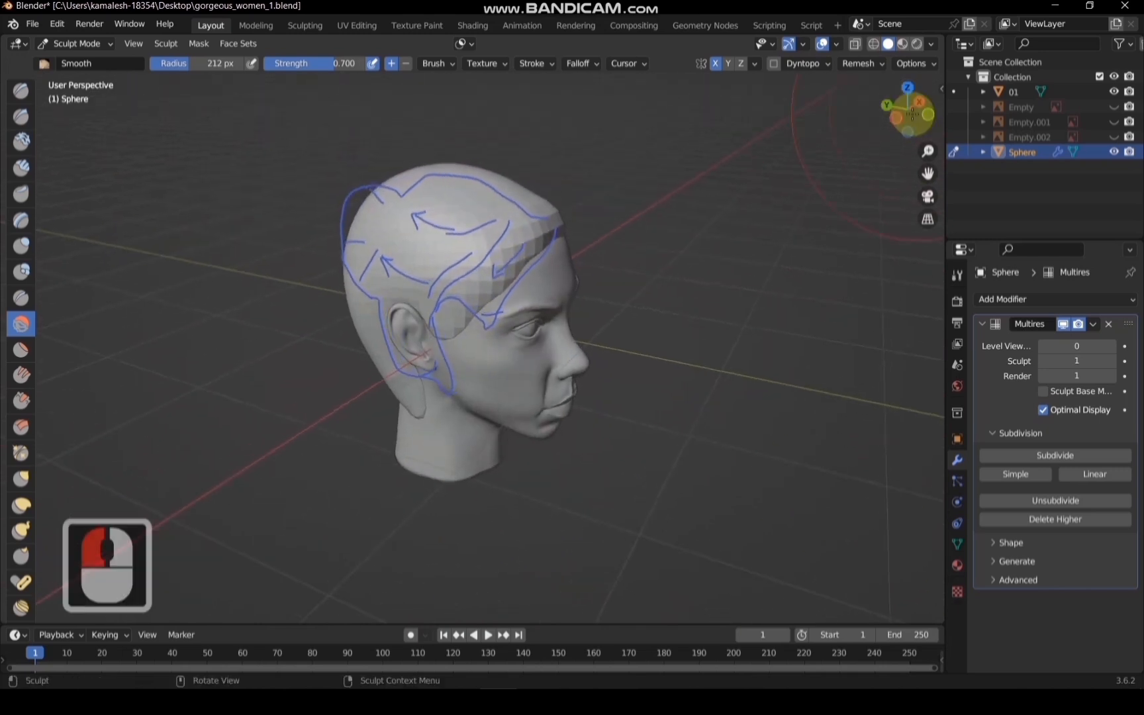
left_click(899, 117)
scroll(503, 334, "up", 5)
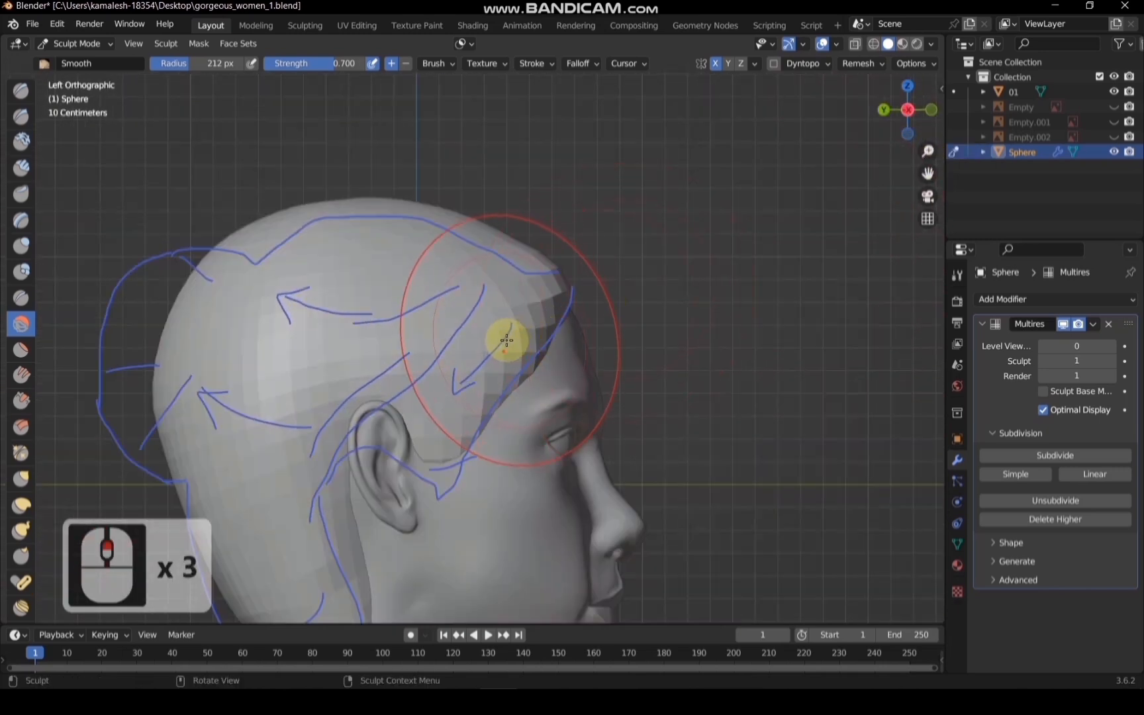
scroll(725, 222, "down", 2)
left_click_drag(907, 110, 827, 119)
middle_click_drag(827, 120, 740, 224)
double_click(765, 241)
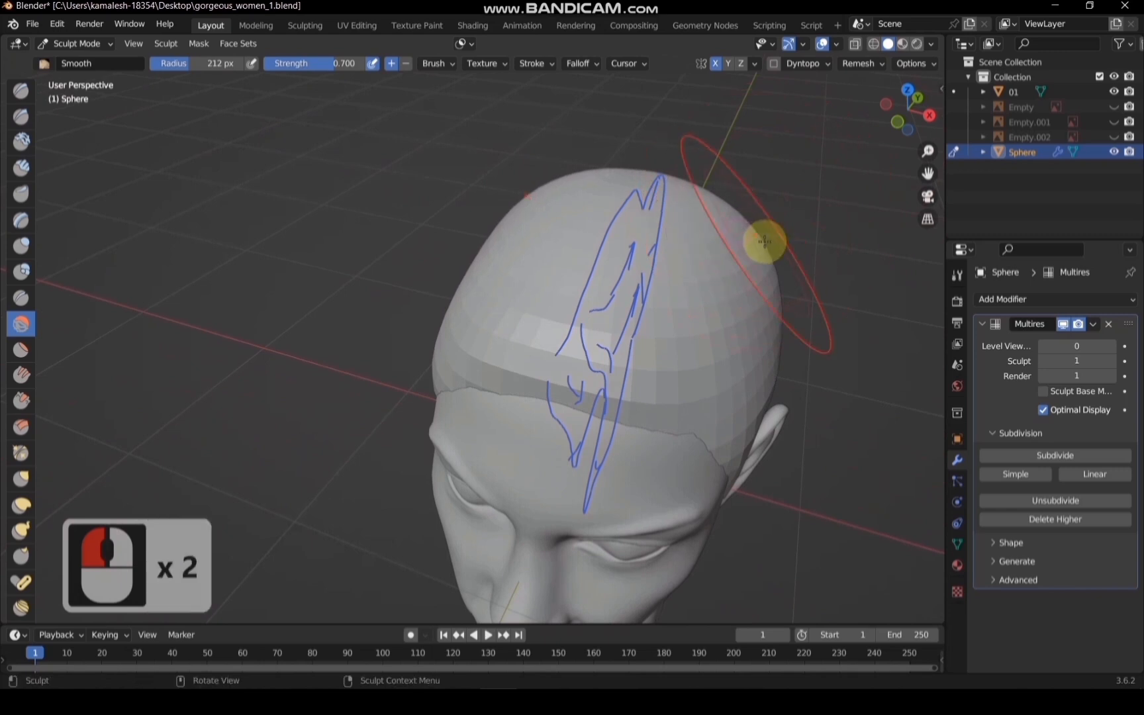
Add volume to the Sphere's upper front above the forehead in front view with the Draw brush, and smooth it
left_click(895, 121)
scroll(875, 132, "down", 3)
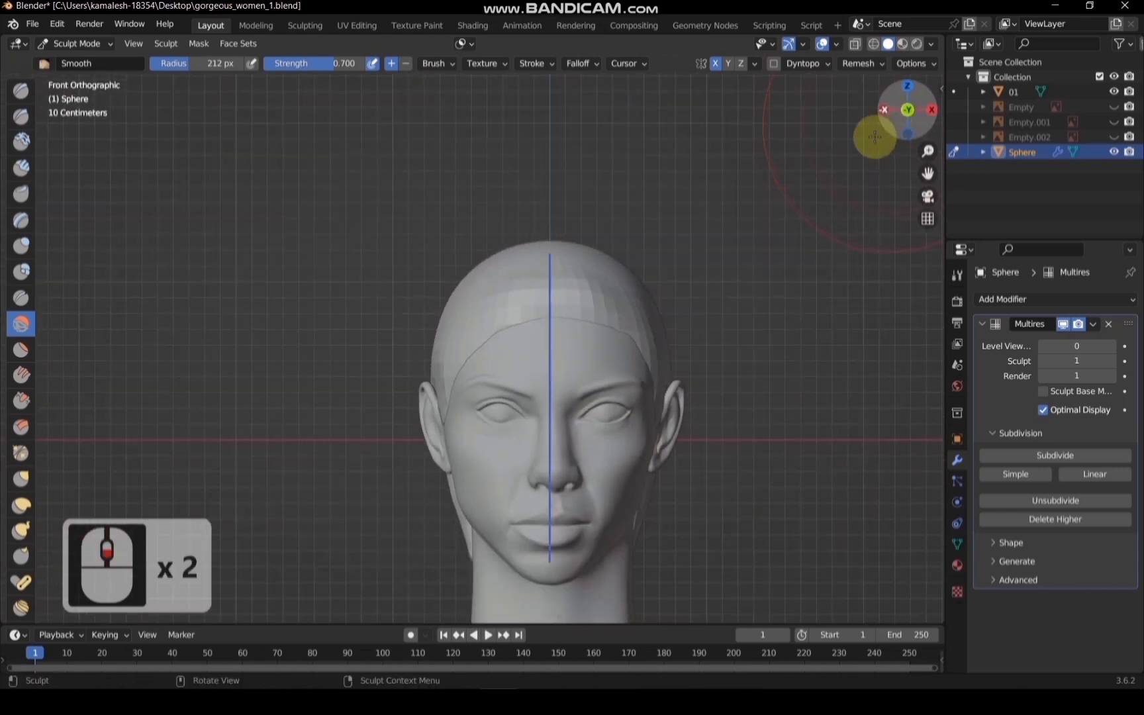
scroll(674, 154, "up", 5)
key("x")
double_click(531, 209)
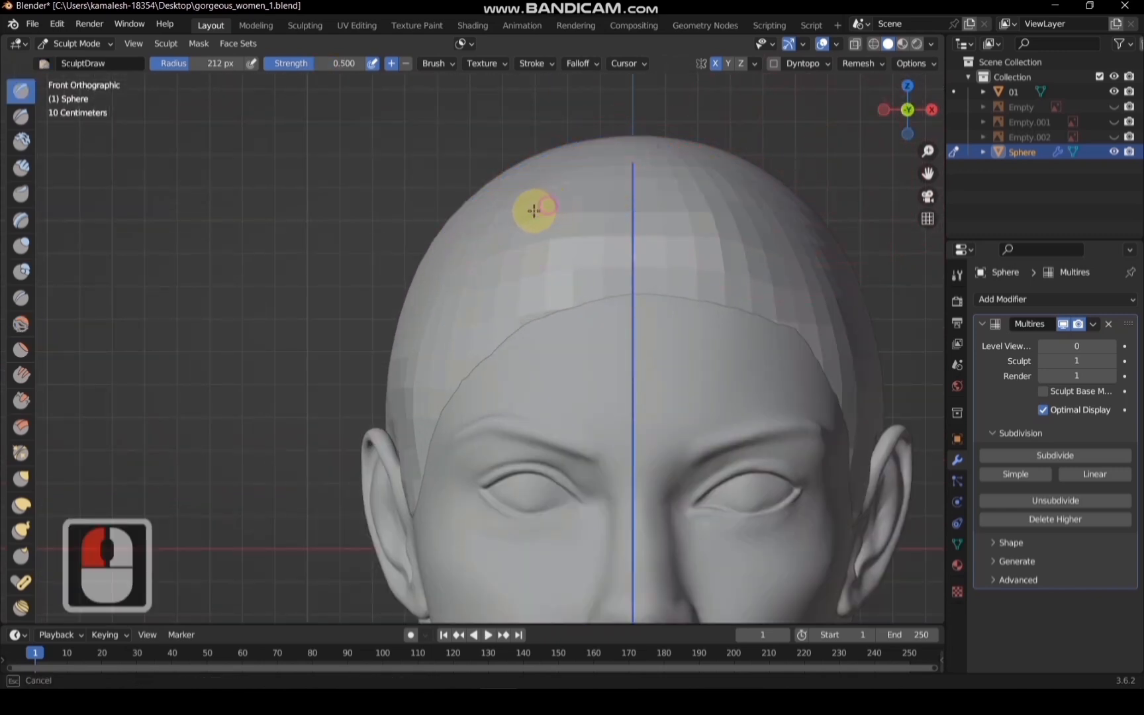
mouse_move(453, 241)
left_mouse_down()
mouse_move(475, 199)
mouse_move(506, 184)
mouse_move(670, 164)
mouse_move(812, 221)
mouse_move(569, 217)
mouse_move(589, 227)
mouse_move(661, 214)
left_mouse_up()
key("s")
mouse_move(612, 230)
left_mouse_down()
mouse_move(523, 232)
mouse_move(542, 193)
mouse_move(467, 273)
mouse_move(681, 252)
left_mouse_up()
Smooth the lower back side of the Sphere behind the ear down to the nape
scroll(847, 188, "down", 3)
mouse_move(907, 109)
left_mouse_down()
mouse_move(890, 111)
mouse_move(923, 110)
mouse_move(893, 114)
left_mouse_up()
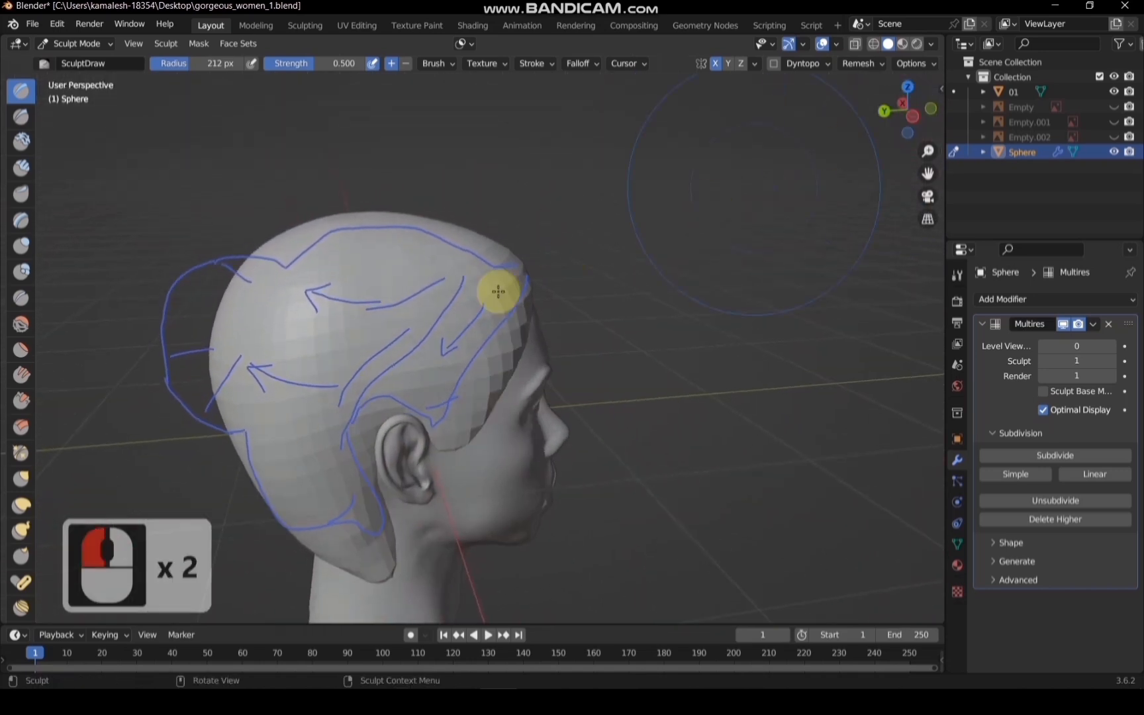
key("shift+s")
mouse_move(290, 418)
left_mouse_down()
mouse_move(293, 528)
mouse_move(335, 521)
mouse_move(317, 541)
mouse_move(333, 532)
left_mouse_up()
Smooth the Sphere's bottom edge at the nape behind the ear
scroll(794, 198, "down", 2)
left_click_drag(912, 114, 978, 78)
left_click_drag(927, 174, 937, 93)
scroll(473, 434, "up", 3)
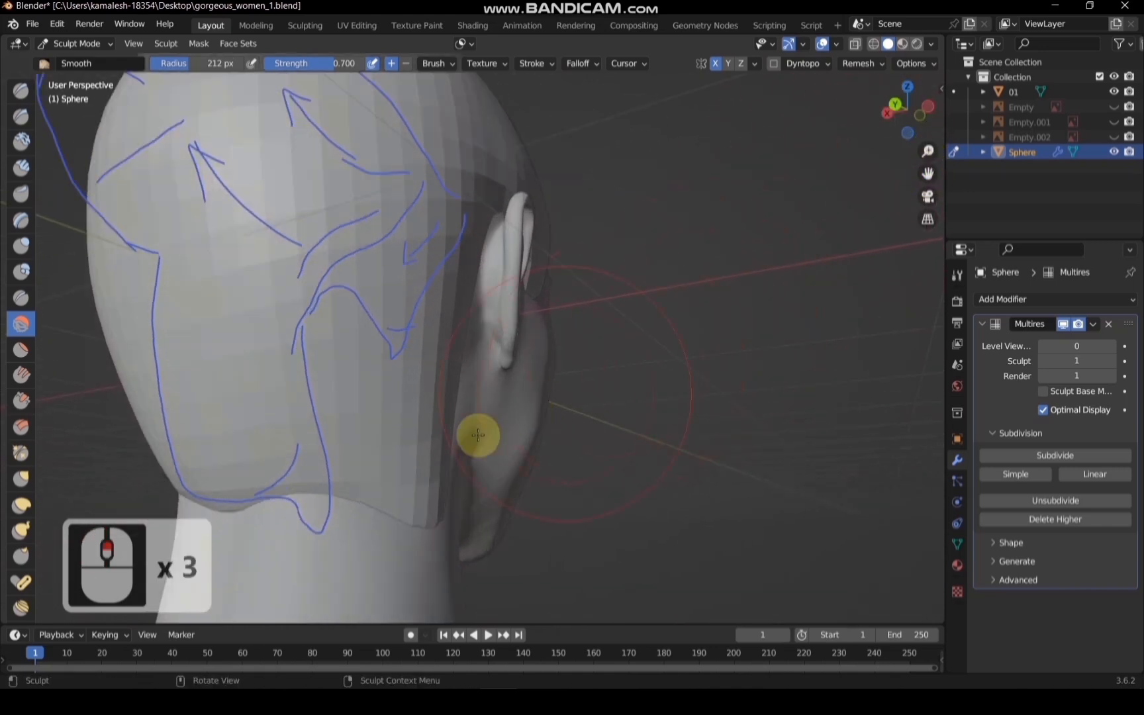
mouse_move(397, 519)
left_mouse_down()
mouse_move(306, 505)
mouse_move(388, 467)
left_mouse_up()
Add a little volume to the Sphere at the nape with the Draw brush, and save the file
key("x")
left_click(317, 506)
key("ctrl+s")
Subdivide the Sphere's Multires modifier to level 2 and reduce the Draw brush radius to 18 px in left side view
scroll(628, 321, "down", 2)
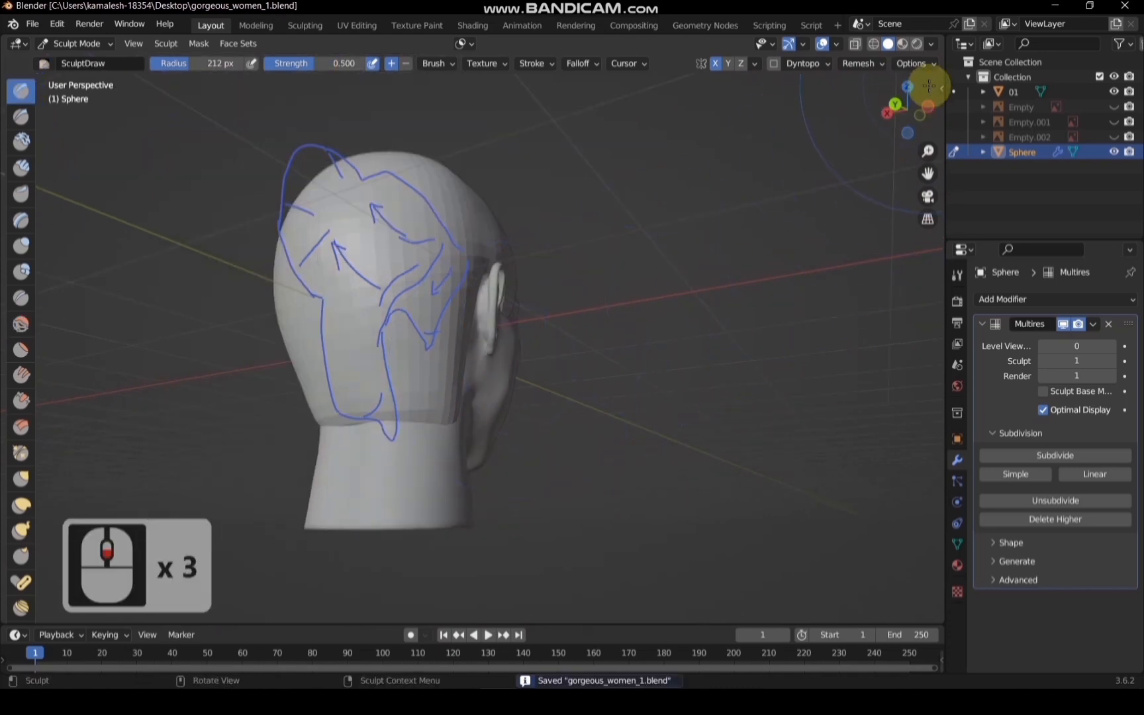
left_click(890, 111)
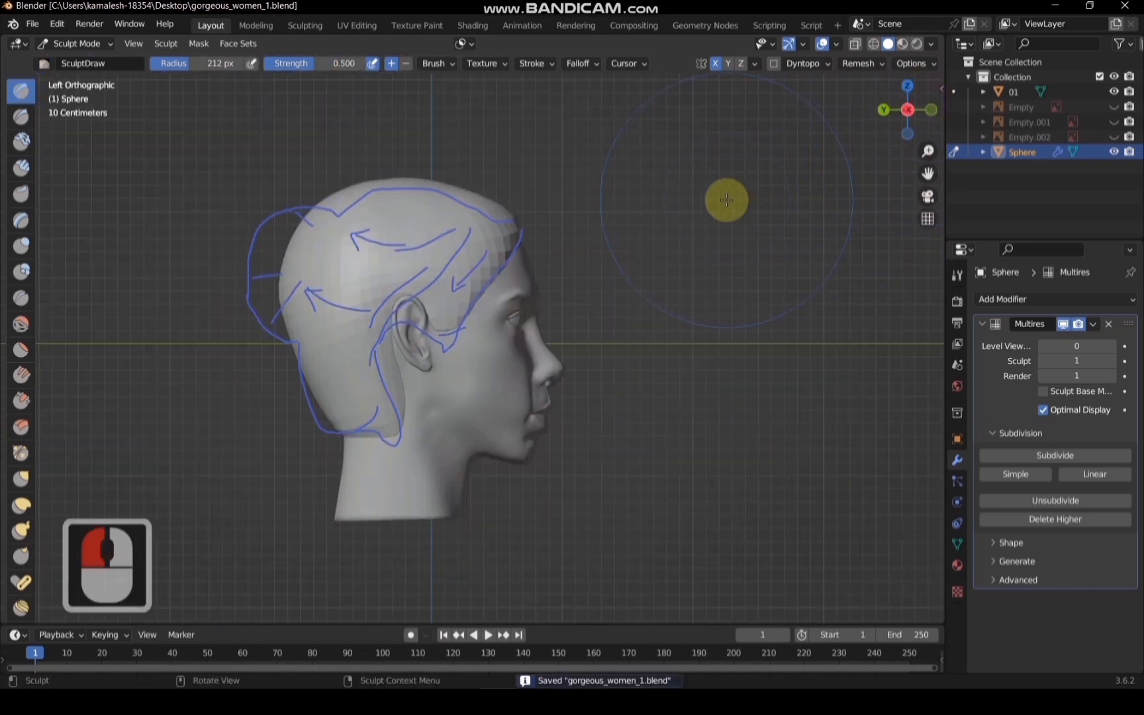
left_click(1070, 456)
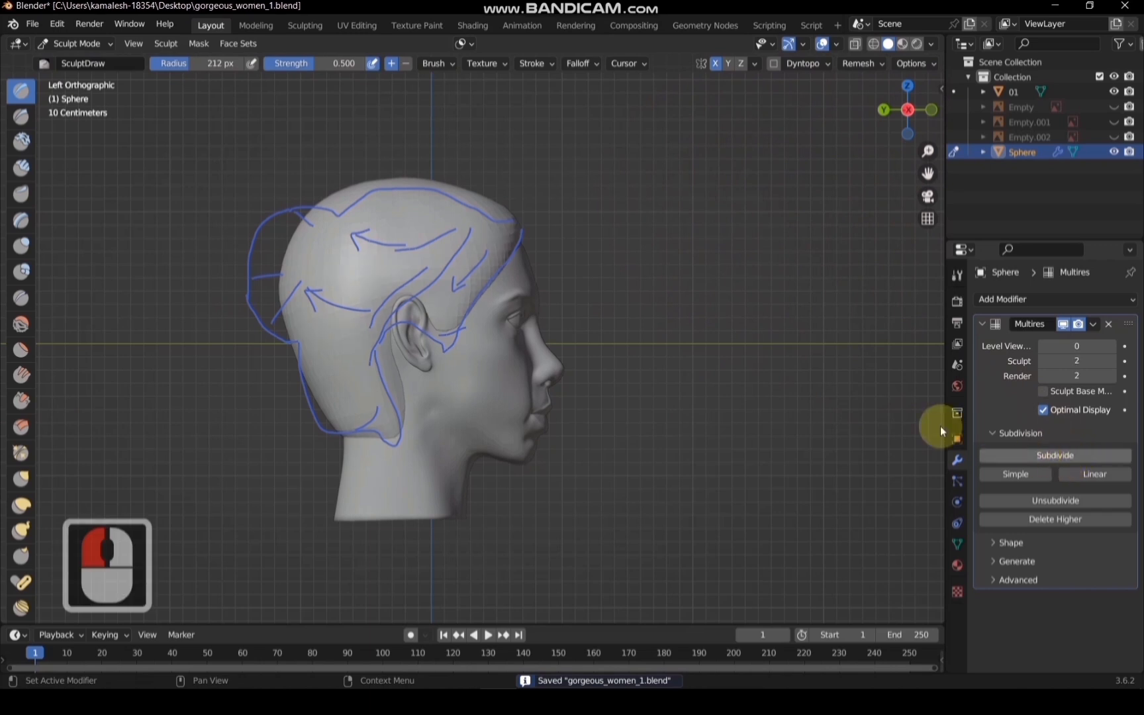
key("f")
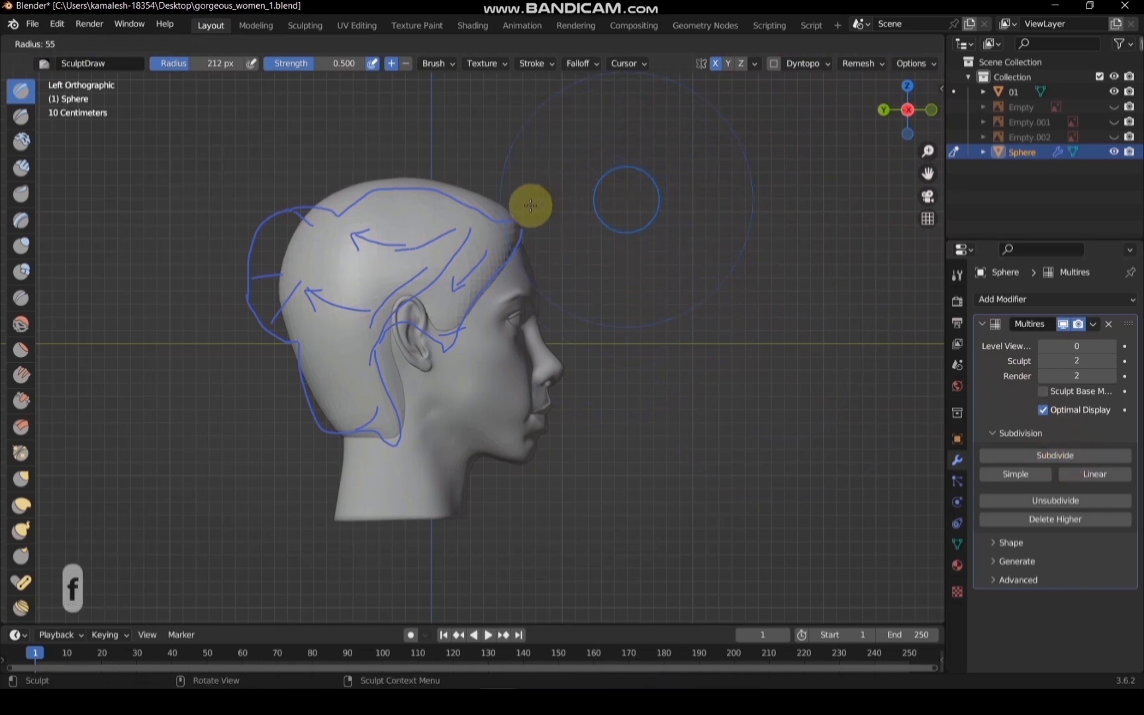
left_click(529, 204)
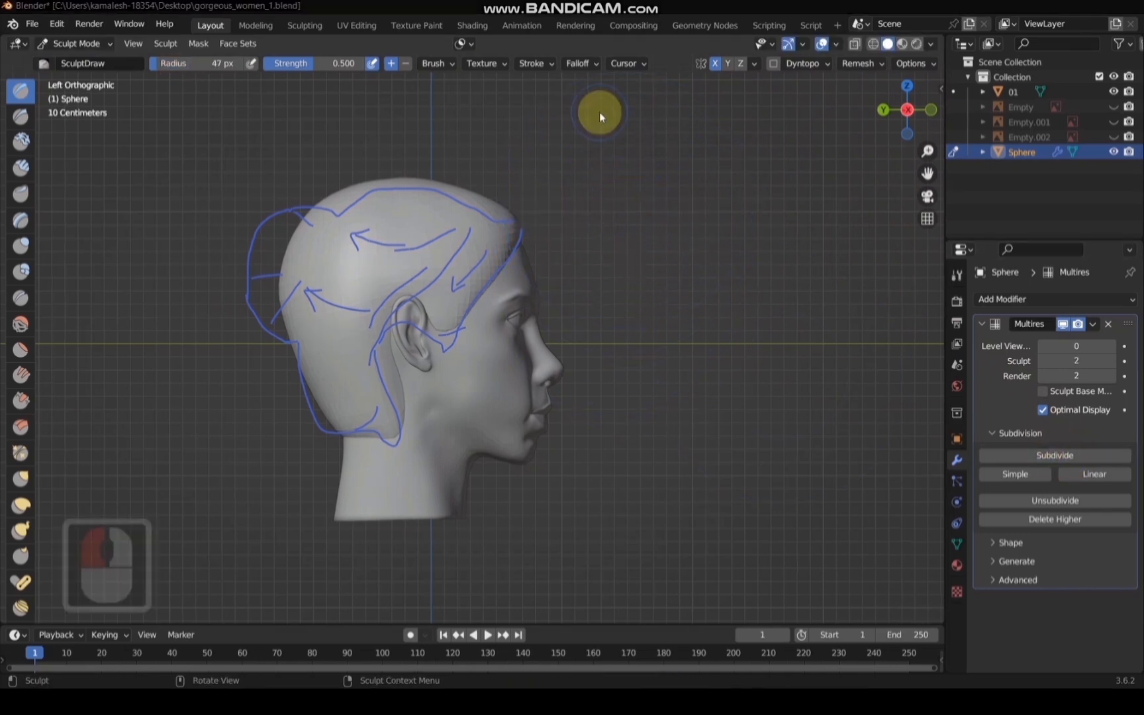
scroll(523, 225, "up", 3)
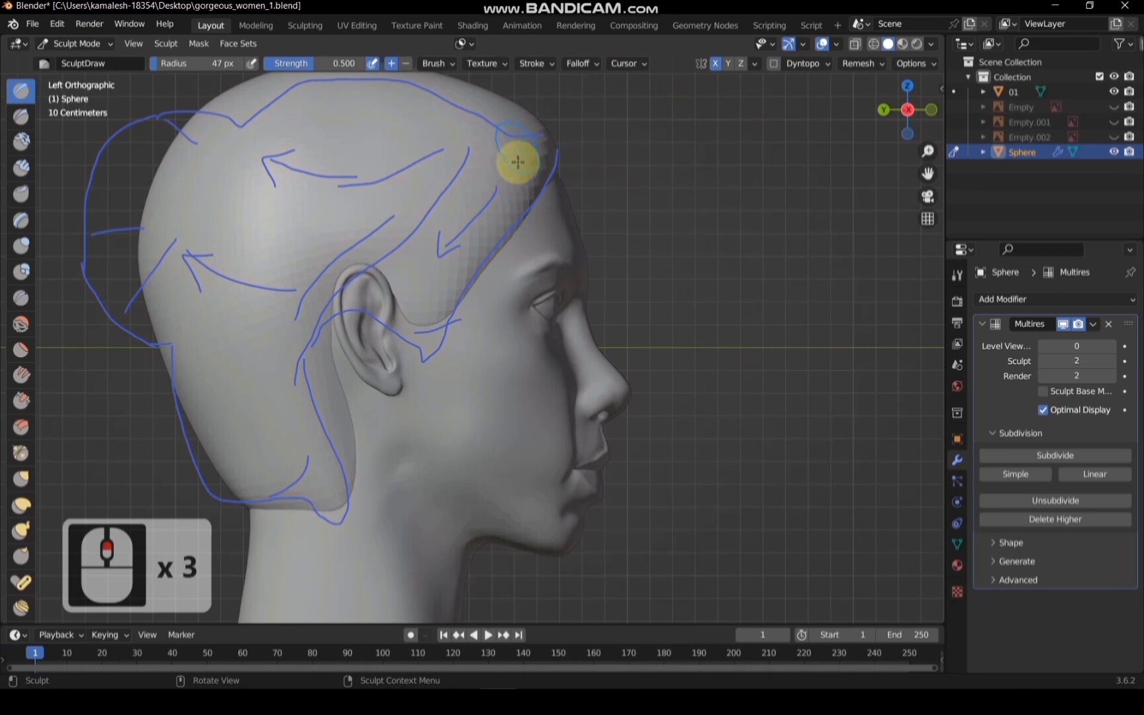
key("f")
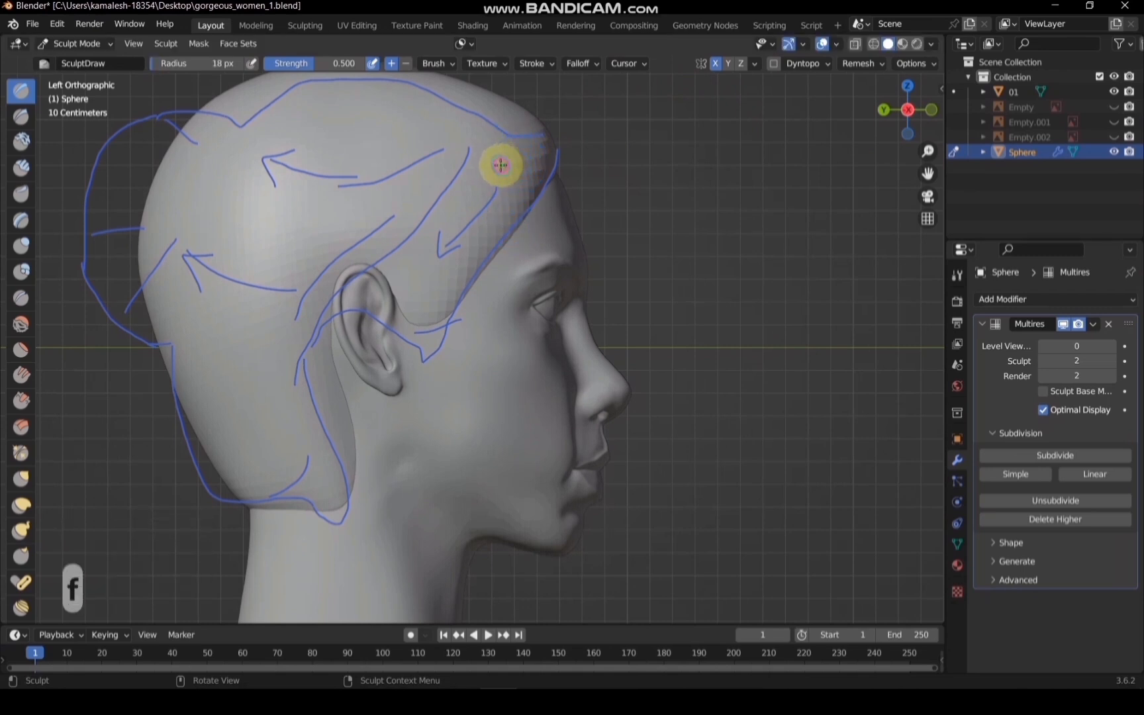
left_click(532, 146)
left_click_drag(532, 146, 428, 315)
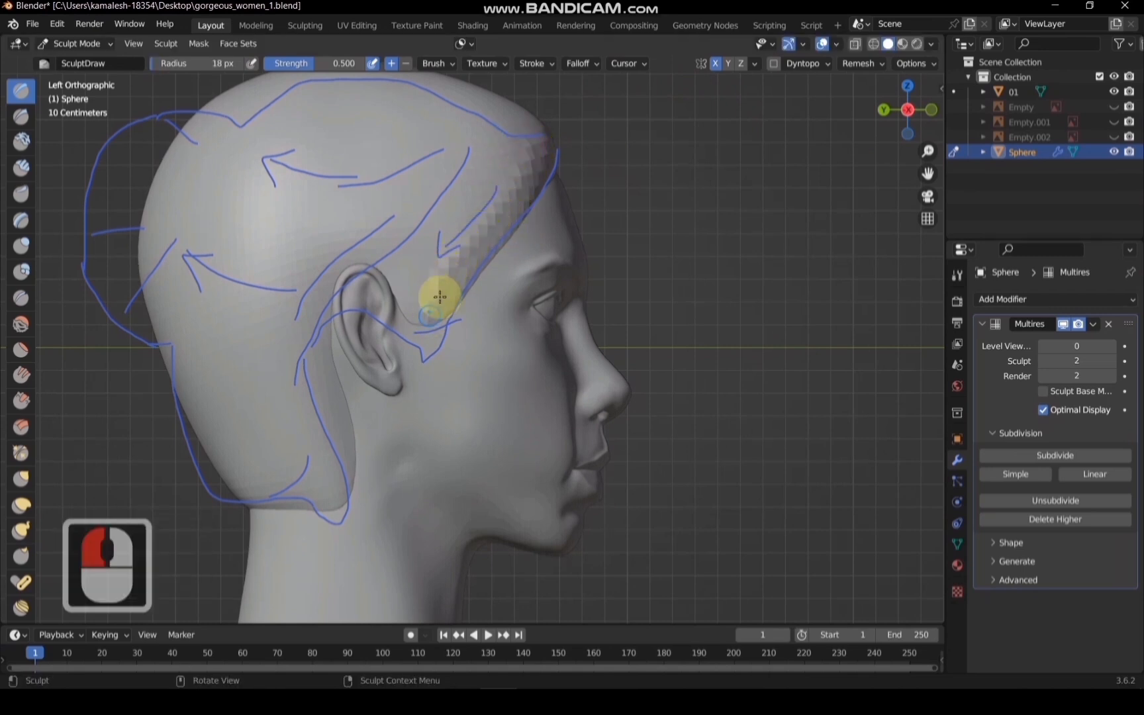
key("ctrl+z")
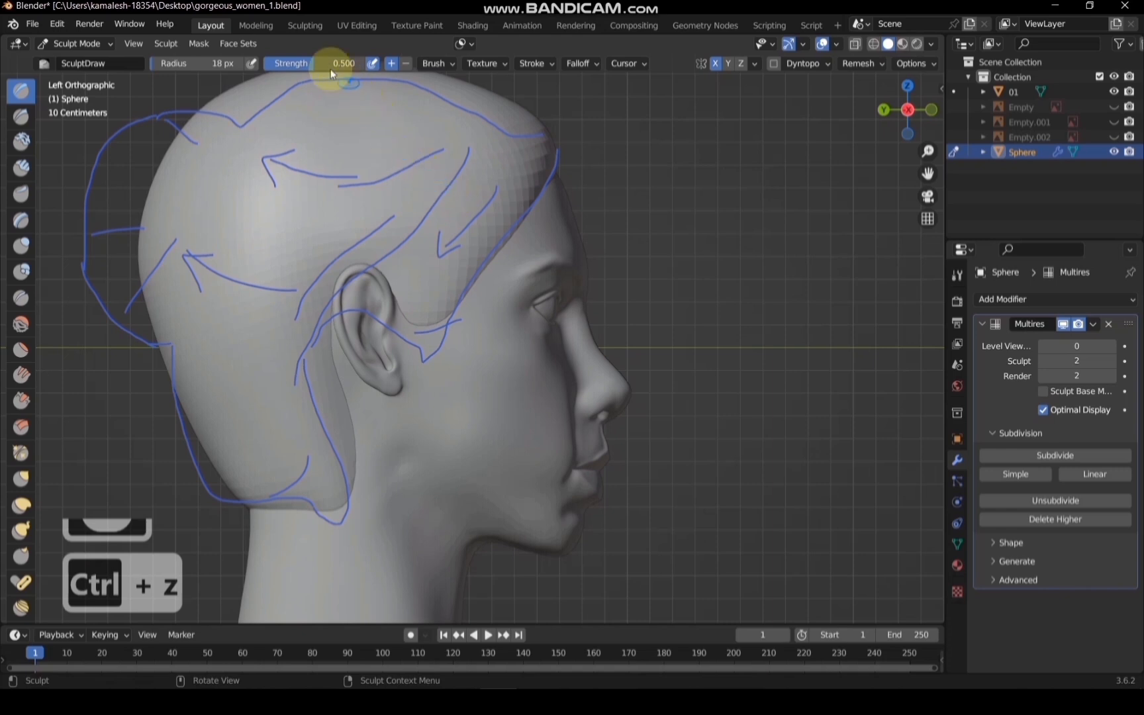
Set the Draw brush strength to 0.762 and sculpt a ridge along the hairline from the forehead to the sideburn
left_click_drag(338, 63, 349, 64)
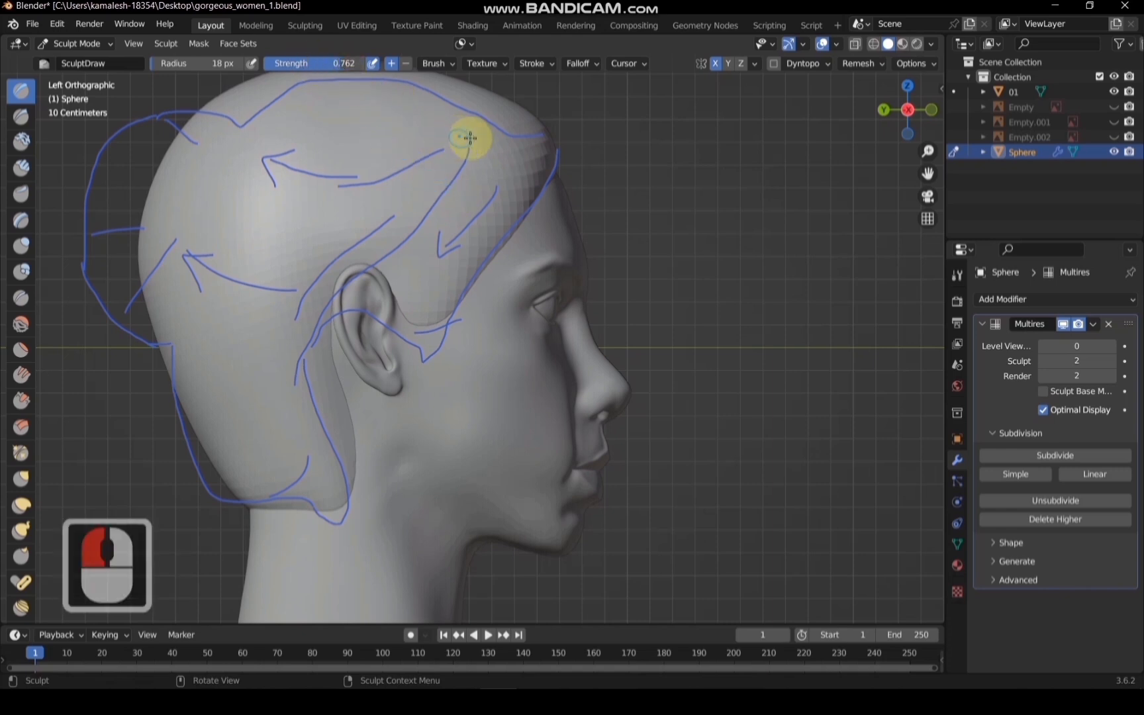
mouse_move(545, 156)
left_mouse_down()
mouse_move(452, 273)
mouse_move(433, 326)
left_mouse_up()
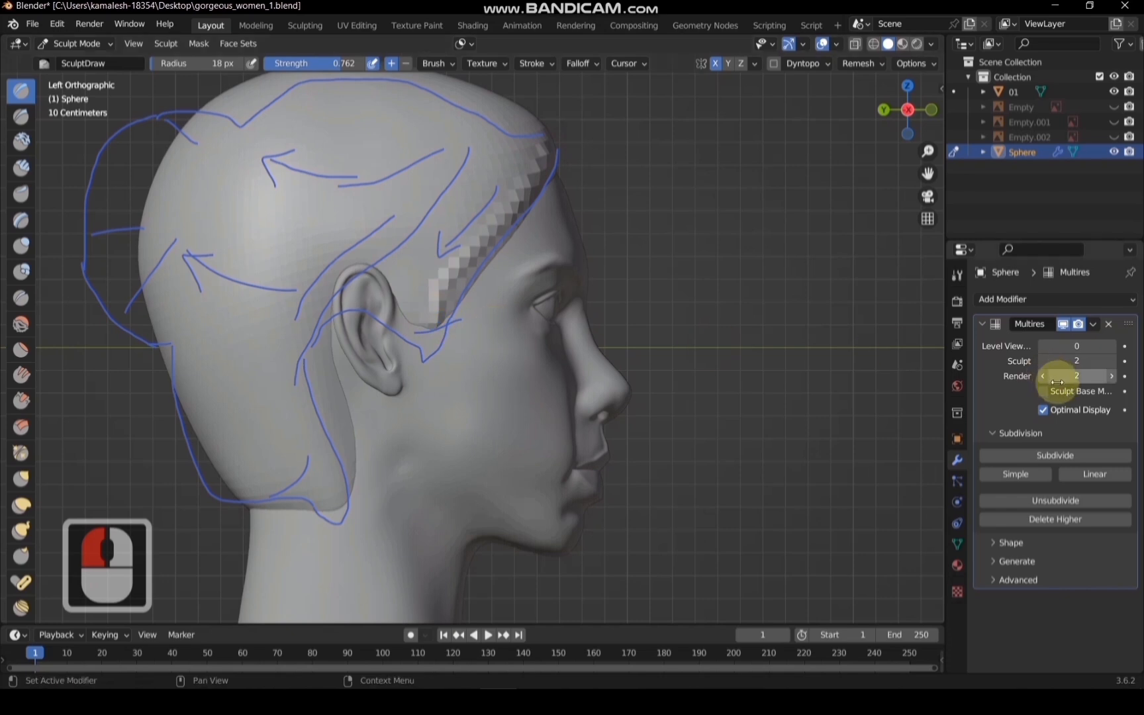
Subdivide the Sphere's Multires modifier to level 3 and sculpt parallel hair strands along the hairline from forehead to sideburn
left_click(1104, 455)
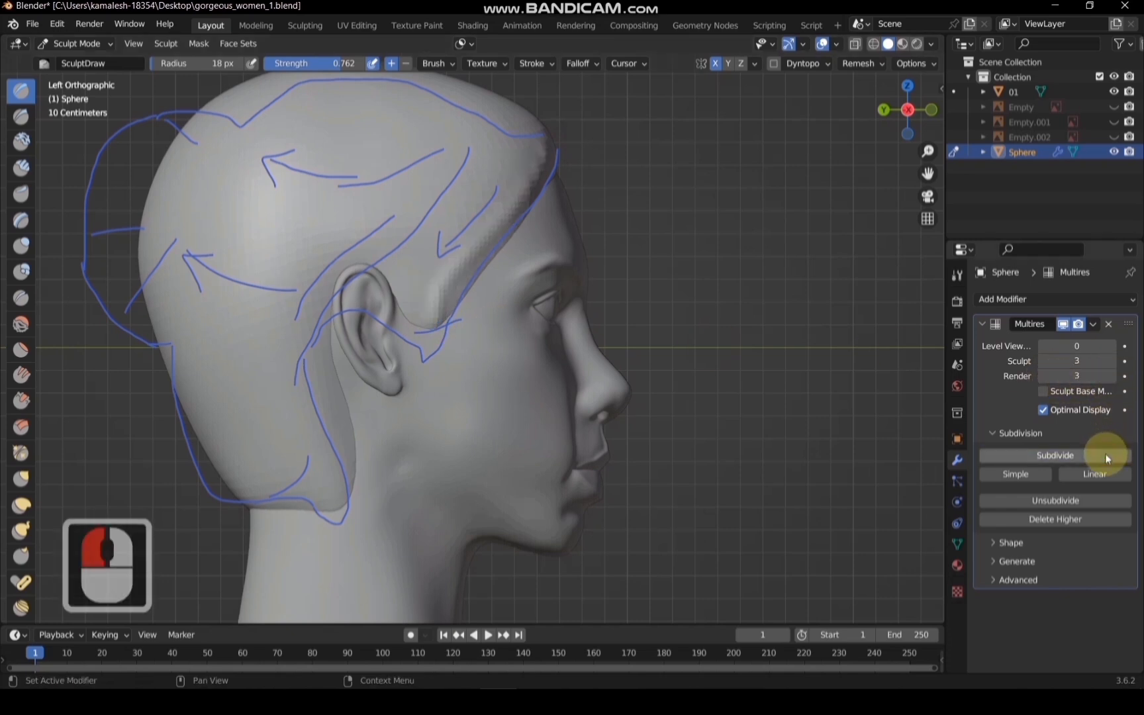
left_click_drag(535, 138, 445, 249)
mouse_move(409, 330)
left_mouse_down()
mouse_move(492, 227)
mouse_move(425, 340)
mouse_move(444, 311)
mouse_move(434, 335)
left_mouse_up()
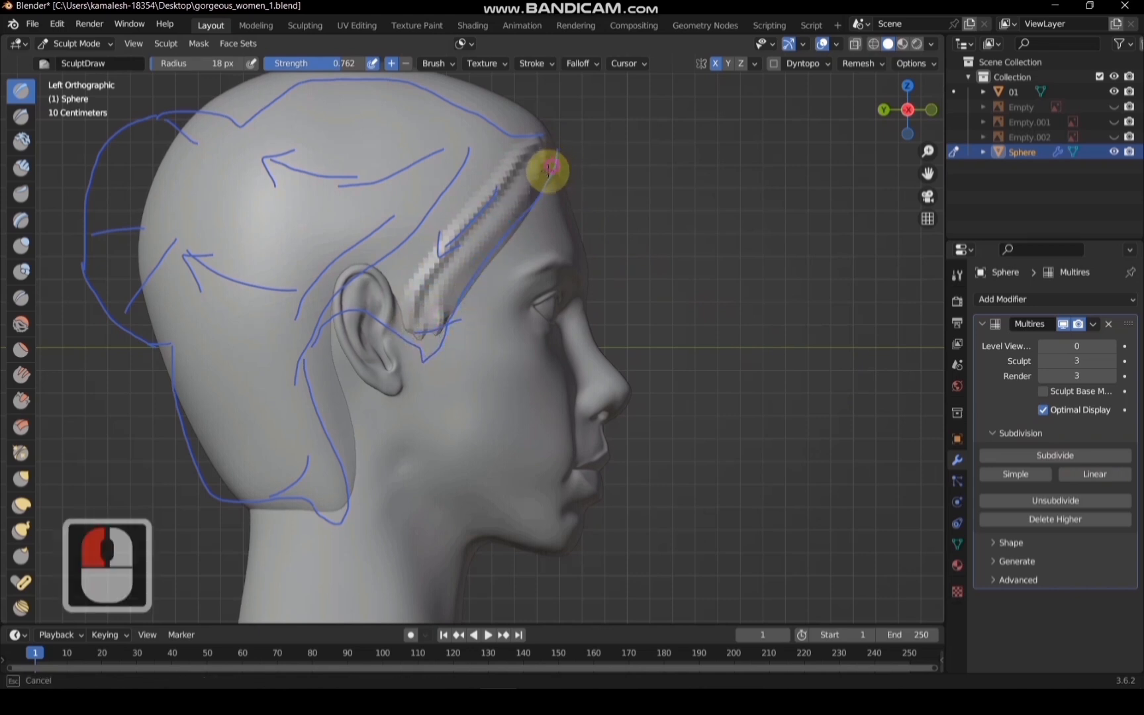
mouse_move(518, 217)
left_mouse_down()
mouse_move(449, 303)
mouse_move(535, 182)
mouse_move(531, 161)
mouse_move(513, 195)
left_mouse_up()
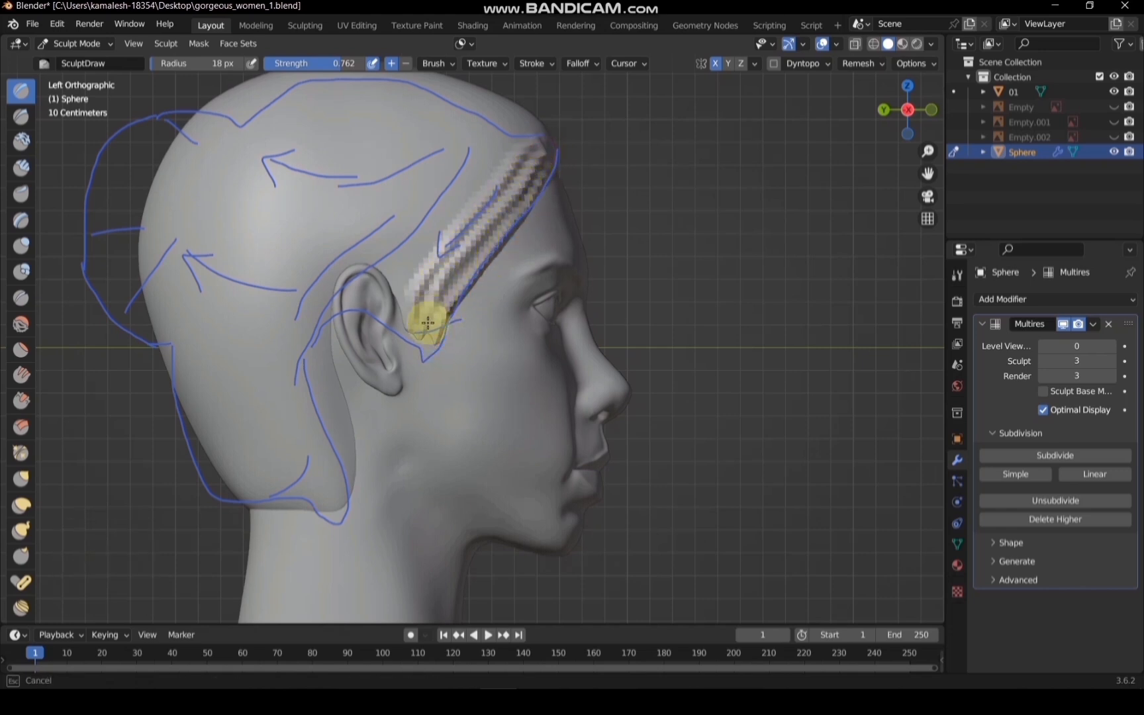
left_click(524, 170)
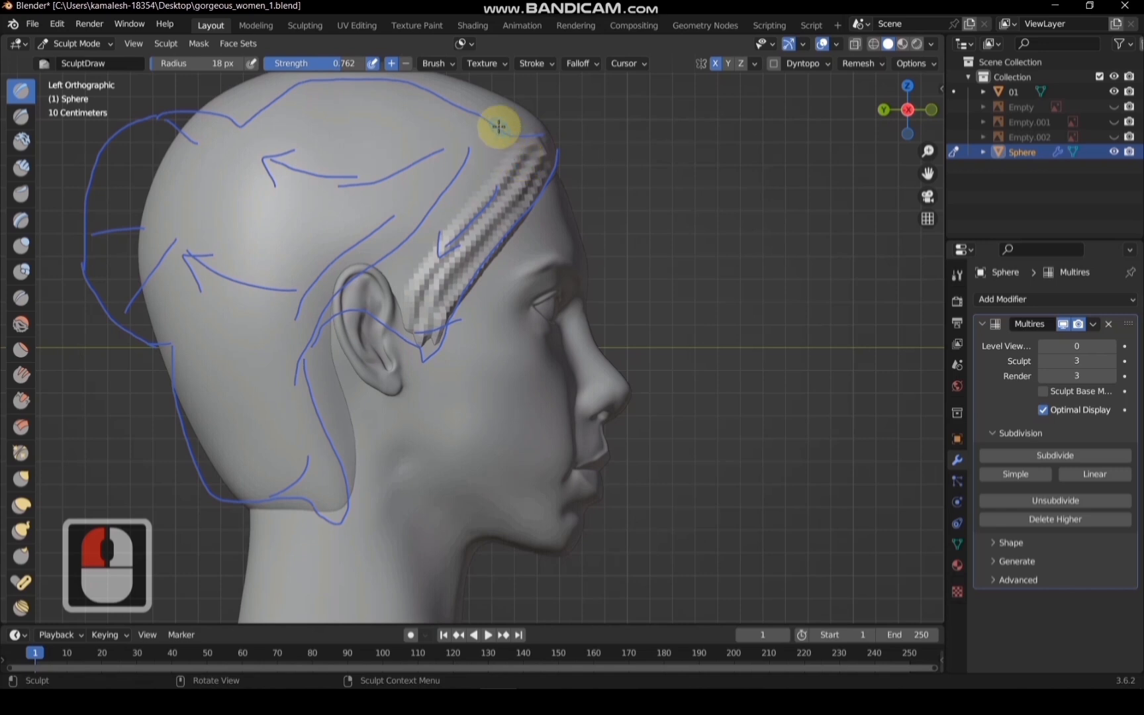
Sculpt further parallel strands behind the hairline ones, running from above the forehead down to the top of the ear
left_click_drag(510, 137, 510, 141)
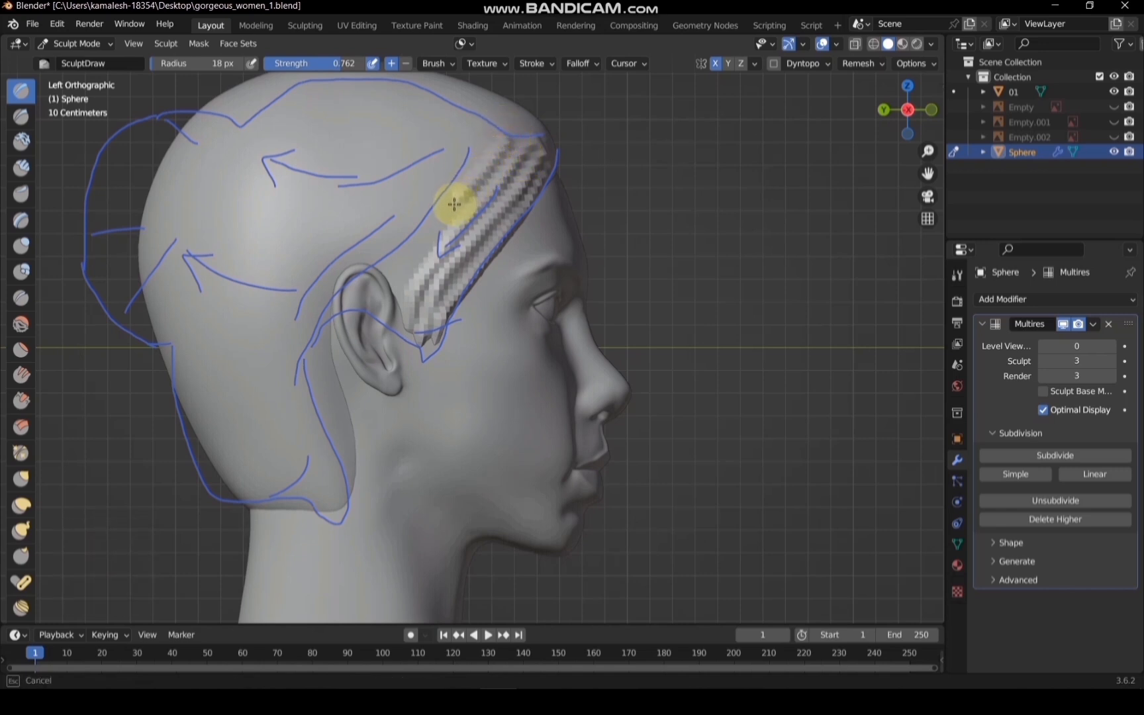
left_click_drag(396, 291, 397, 290)
left_click(479, 163)
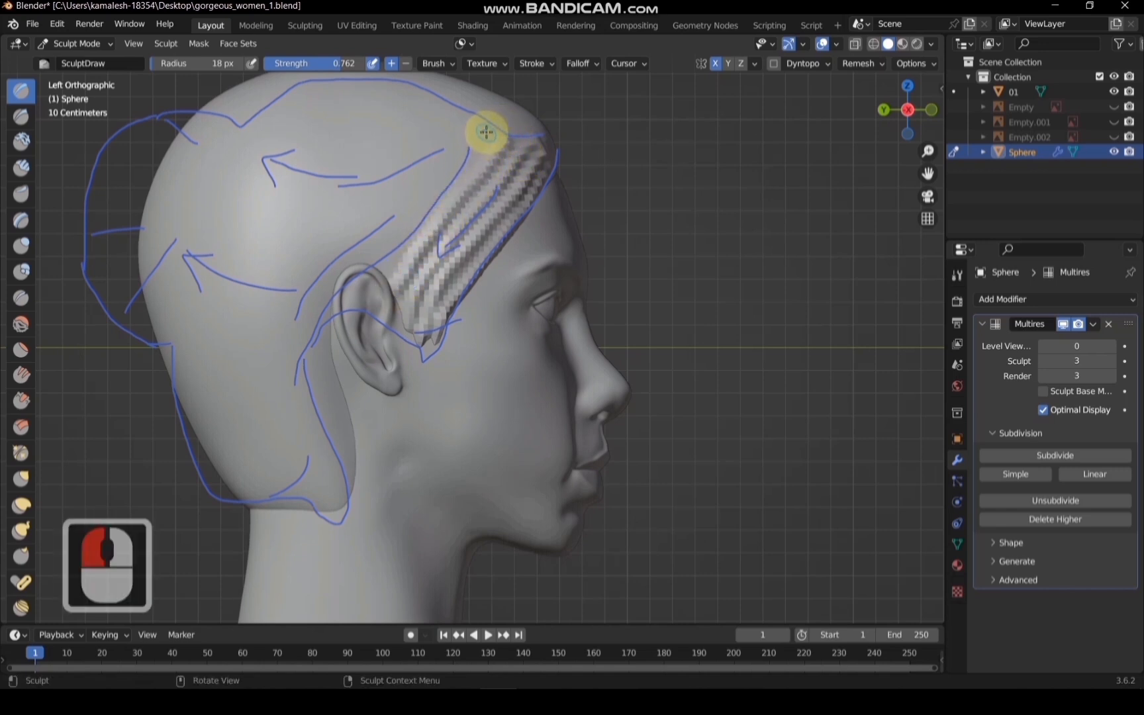
left_click_drag(453, 187, 426, 223)
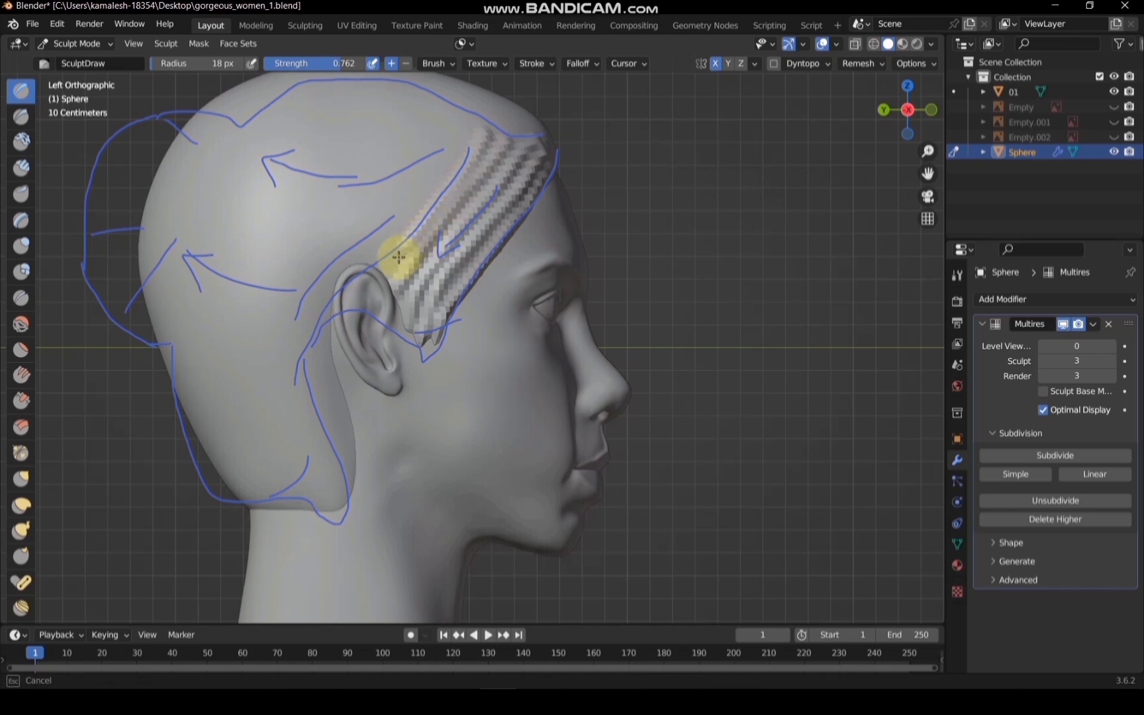
left_click_drag(382, 270, 381, 271)
left_click(421, 166)
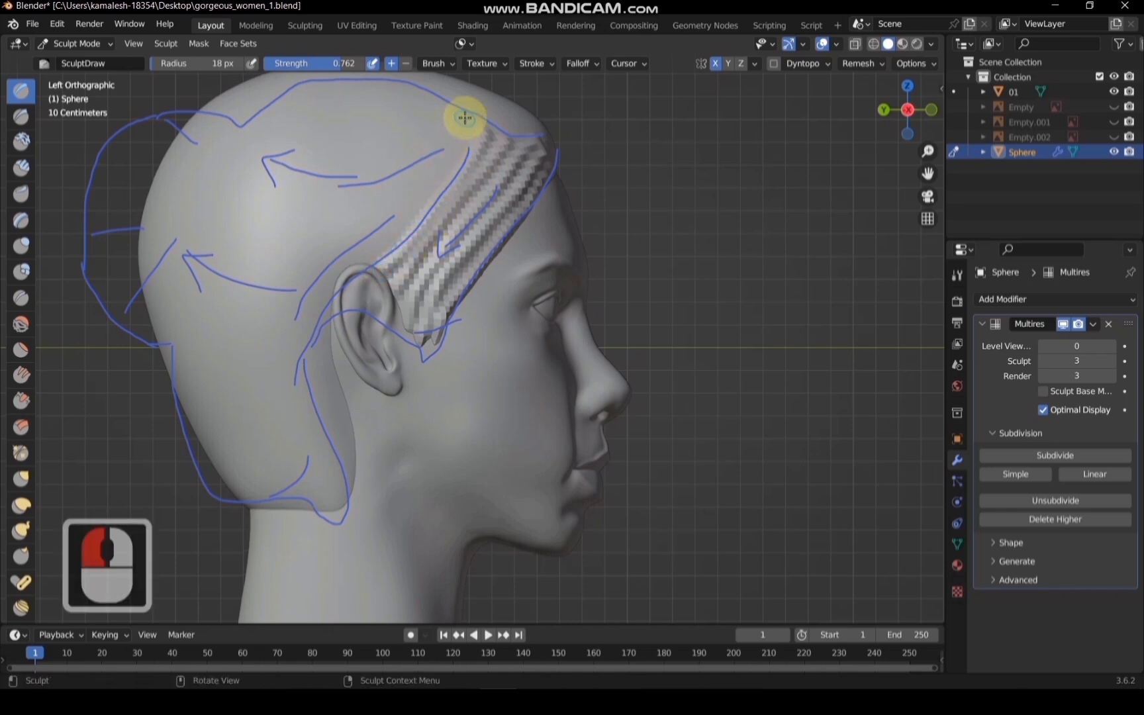
Sculpt strands sweeping backward from the upper forehead across the side of the crown to the back of the head
mouse_move(439, 141)
left_mouse_down()
mouse_move(360, 157)
mouse_move(290, 152)
left_mouse_up()
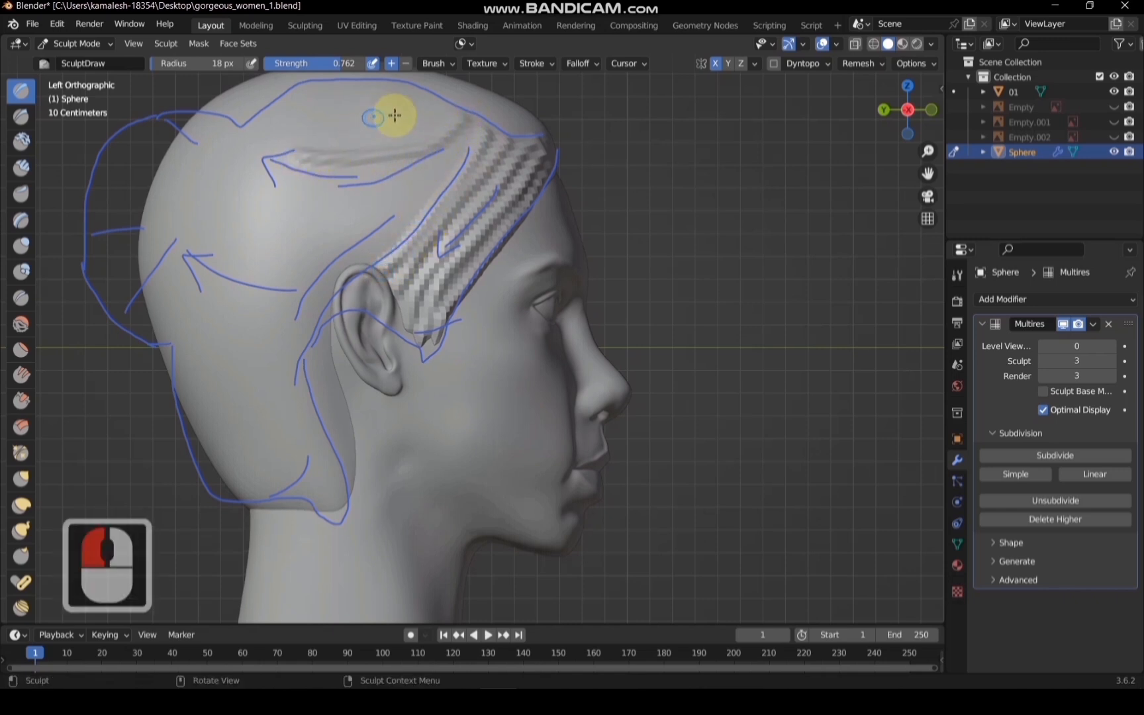
mouse_move(450, 110)
left_mouse_down()
mouse_move(393, 136)
mouse_move(278, 133)
left_mouse_up()
left_click_drag(413, 163, 399, 163)
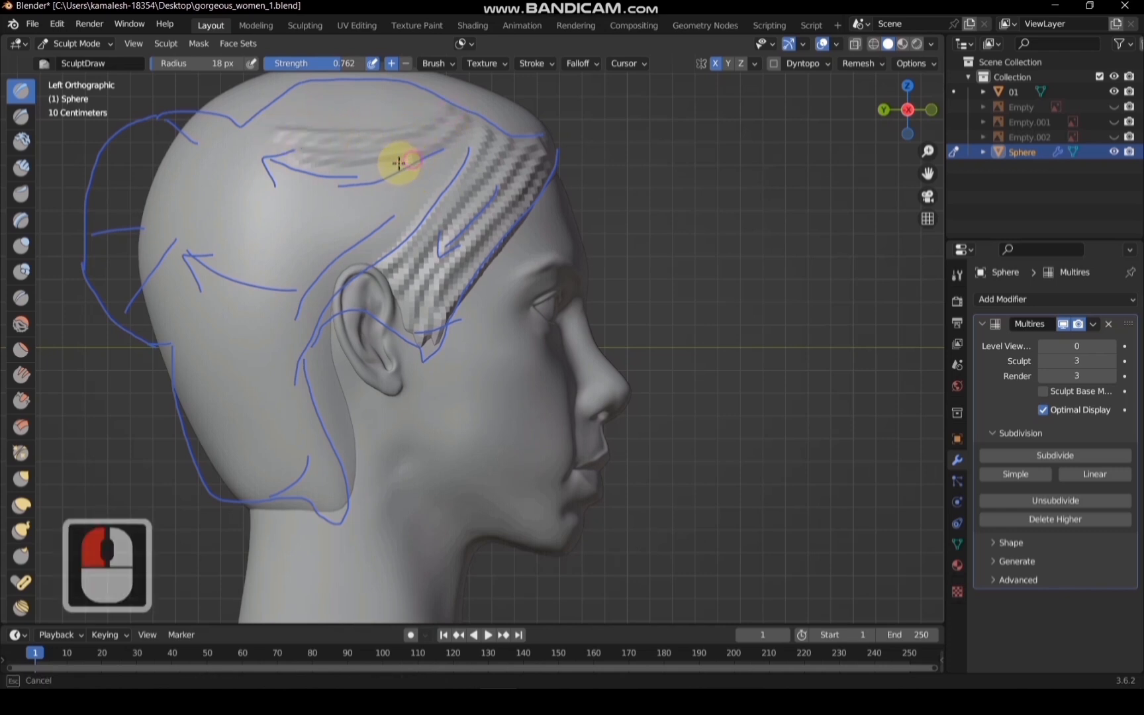
left_click_drag(307, 172, 191, 156)
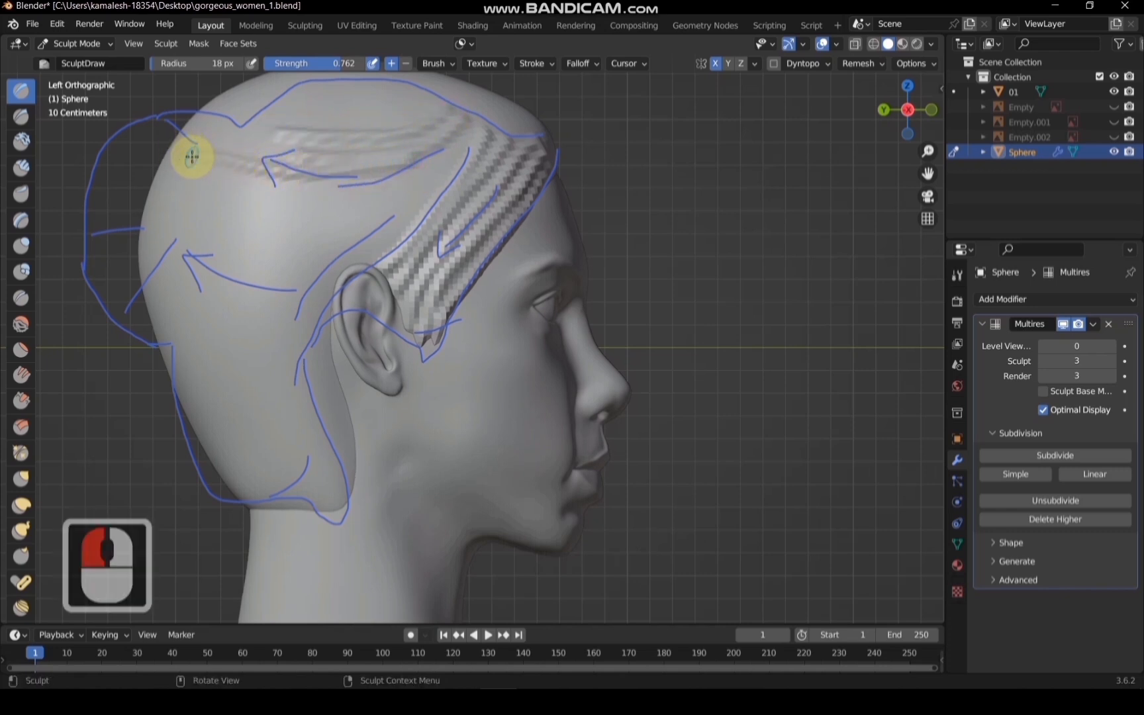
left_click_drag(273, 154, 182, 130)
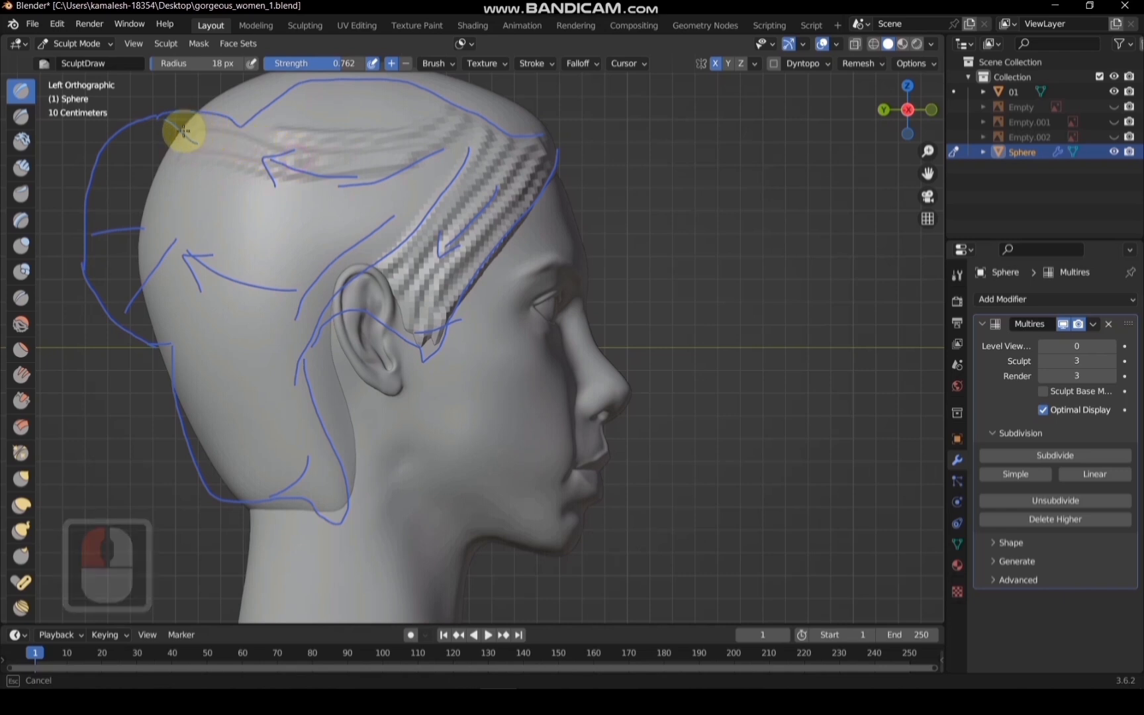
left_click_drag(282, 132, 166, 125)
middle_click_drag(366, 120, 394, 128)
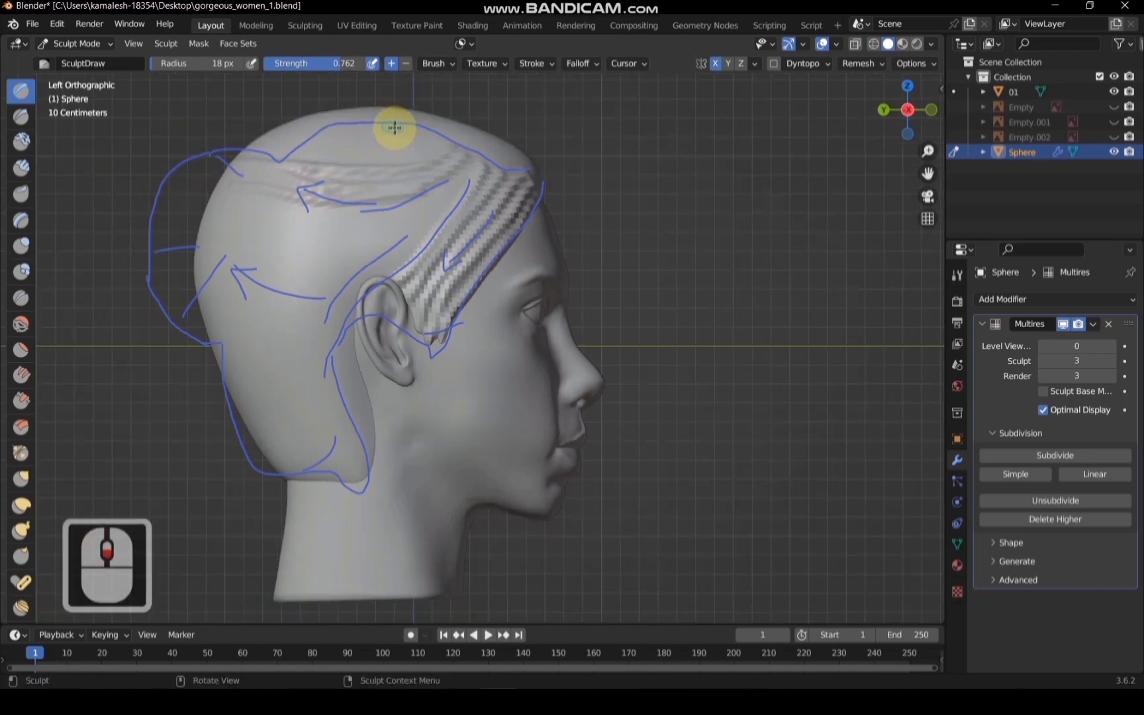
left_click_drag(415, 149, 233, 153)
Sculpt long strands from the temple curving over and behind the ear down to the nape
scroll(449, 185, "up", 2)
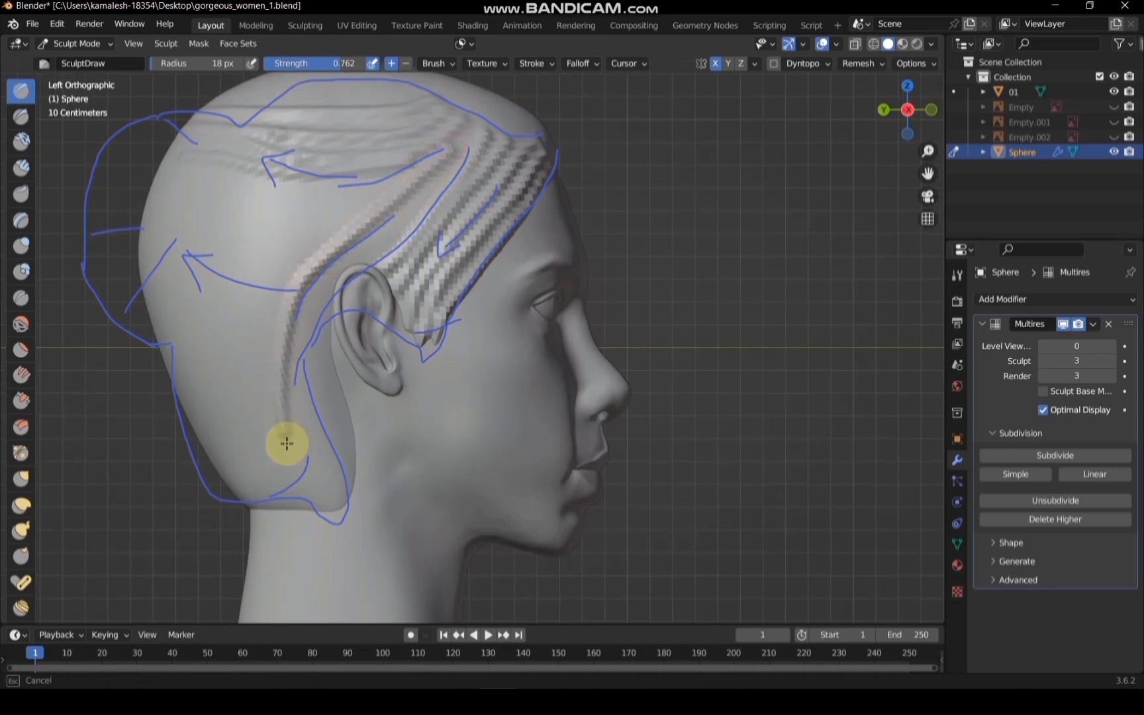
left_click_drag(282, 462, 383, 203)
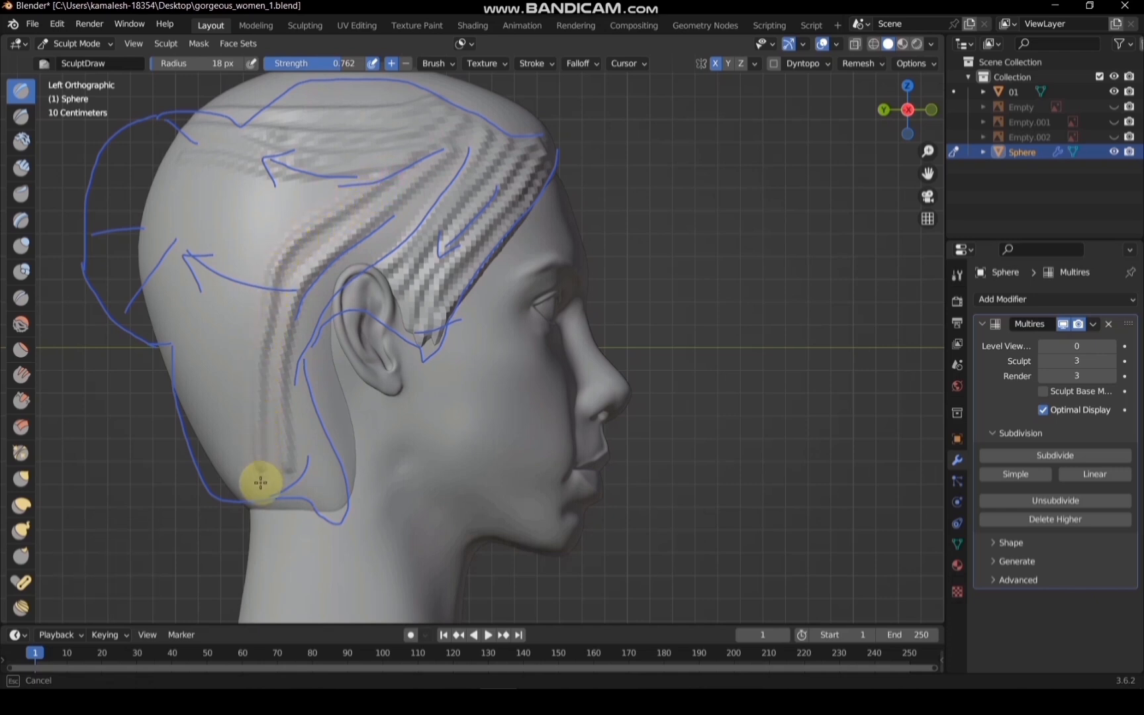
left_click_drag(260, 483, 259, 486)
left_click_drag(339, 228, 296, 260)
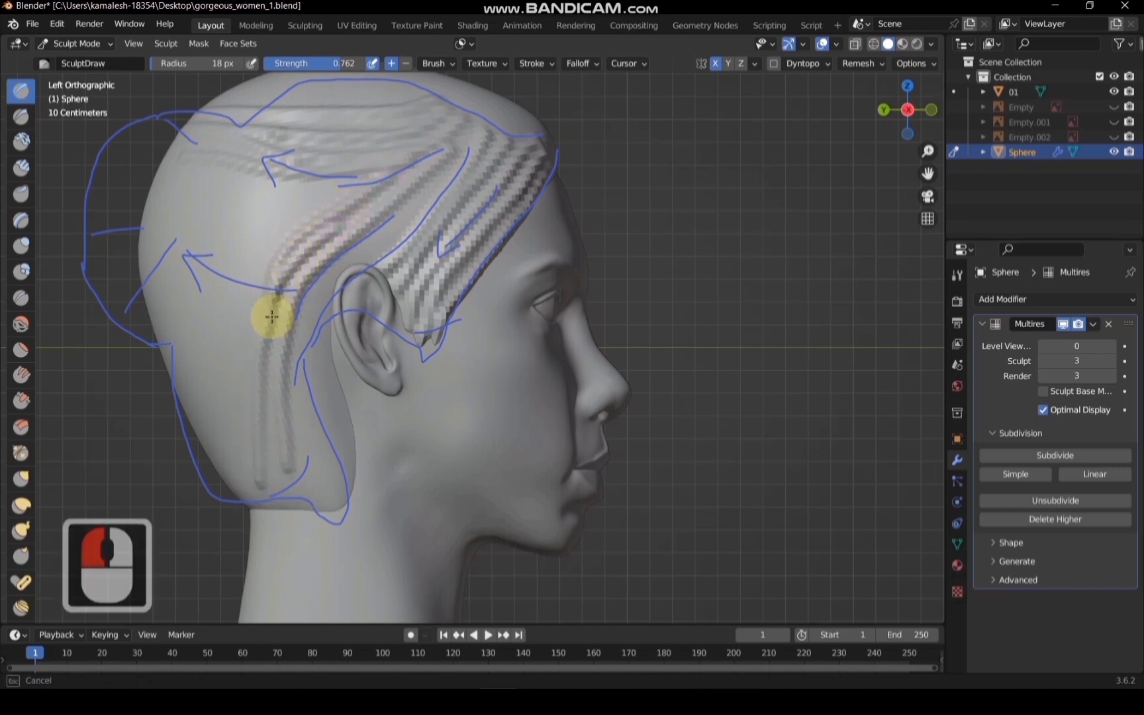
mouse_move(272, 316)
left_mouse_down()
mouse_move(273, 475)
mouse_move(254, 503)
mouse_move(273, 503)
mouse_move(261, 488)
mouse_move(263, 502)
left_mouse_up()
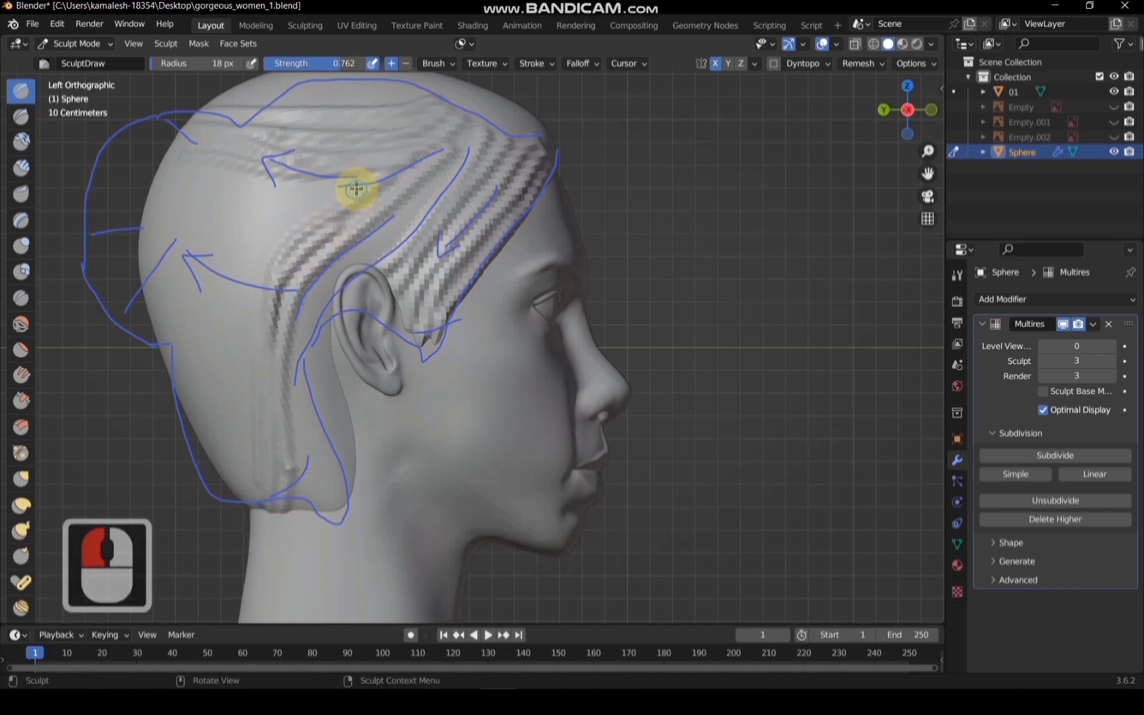
Fill the area above and behind the ear with strands flowing to the back of the head, undoing unwanted strokes
mouse_move(356, 183)
left_mouse_down()
mouse_move(302, 197)
mouse_move(294, 223)
mouse_move(307, 204)
left_mouse_up()
key("ctrl+z")
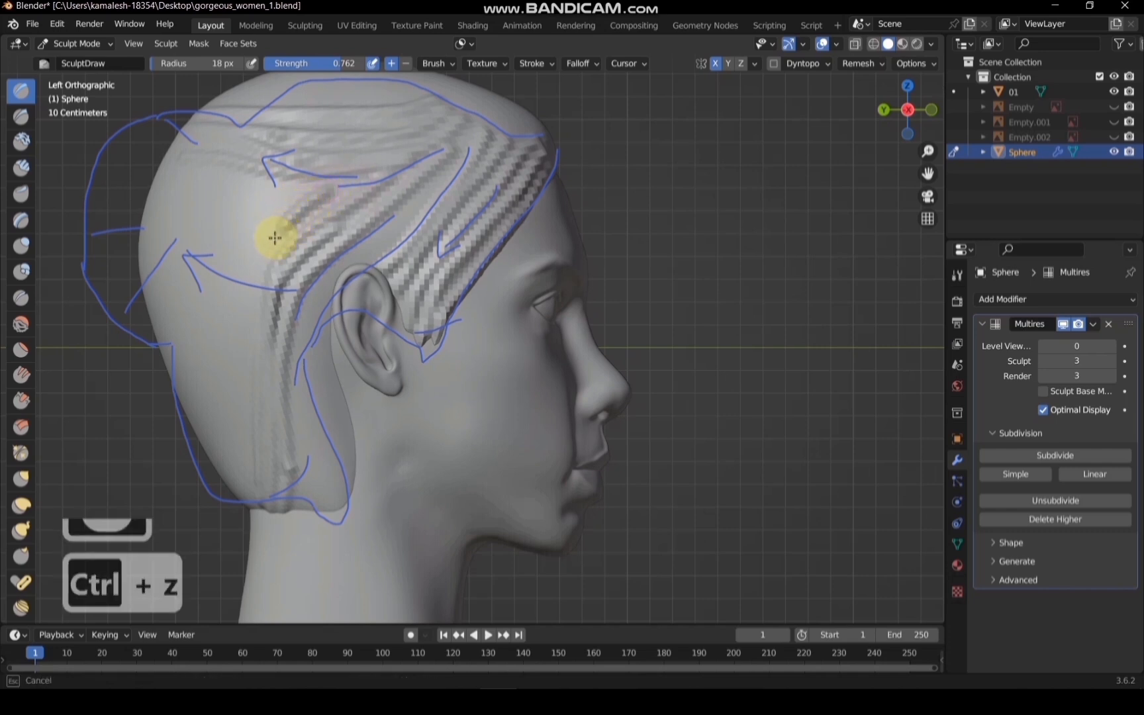
mouse_move(188, 242)
left_mouse_down()
mouse_move(154, 200)
mouse_move(226, 237)
mouse_move(266, 230)
mouse_move(245, 221)
left_mouse_up()
key("ctrl+z")
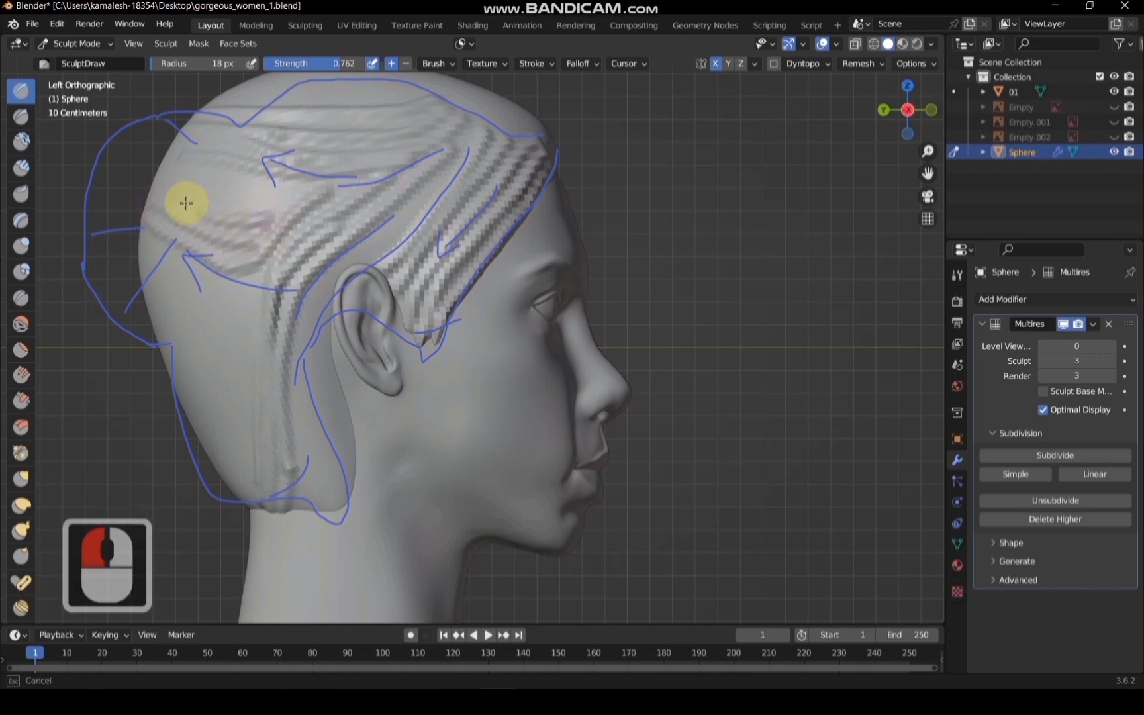
left_click_drag(144, 176, 252, 185)
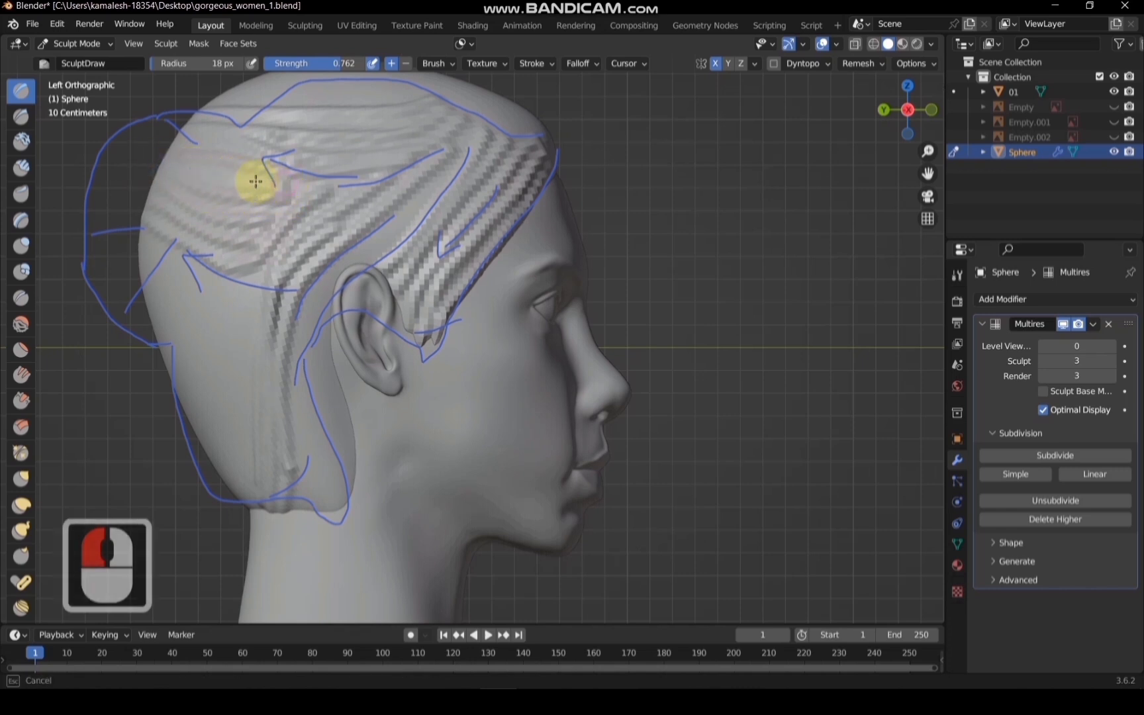
mouse_move(256, 180)
left_mouse_down()
mouse_move(171, 158)
mouse_move(240, 152)
mouse_move(178, 135)
mouse_move(157, 135)
mouse_move(159, 145)
left_mouse_up()
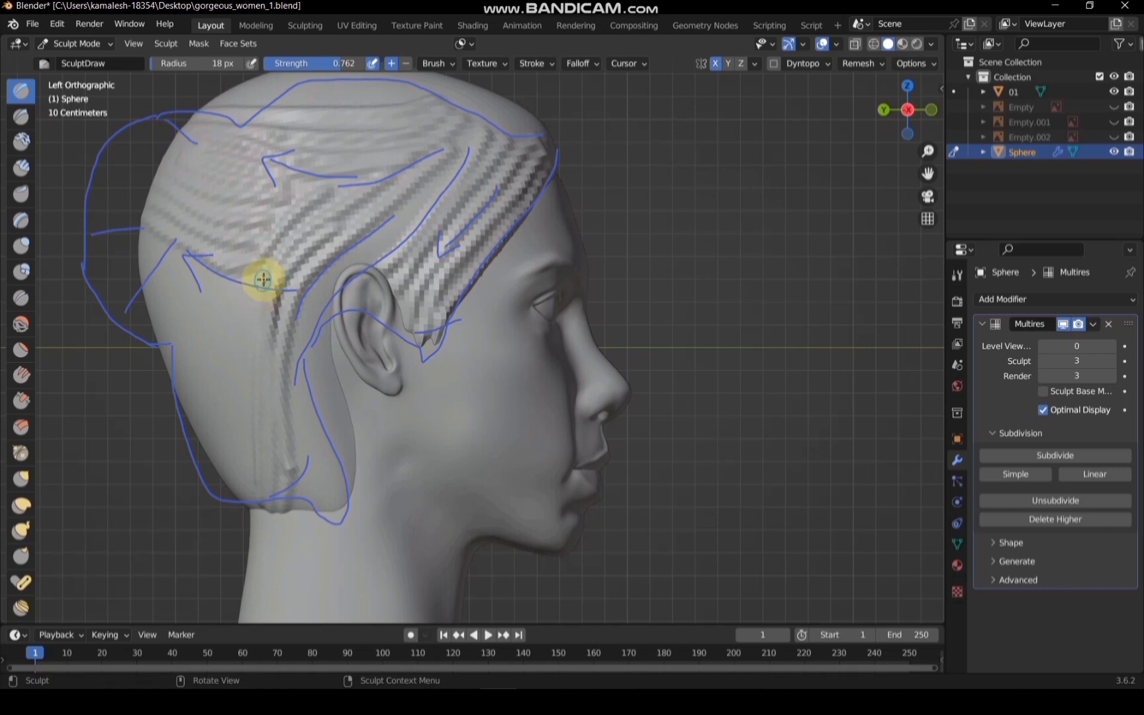
Sculpt vertical strands on the lower back of the Sphere, running from behind the ear down to the nape
mouse_move(263, 280)
left_mouse_down()
mouse_move(141, 243)
mouse_move(160, 268)
mouse_move(163, 350)
mouse_move(244, 501)
left_mouse_up()
left_click_drag(258, 297, 238, 351)
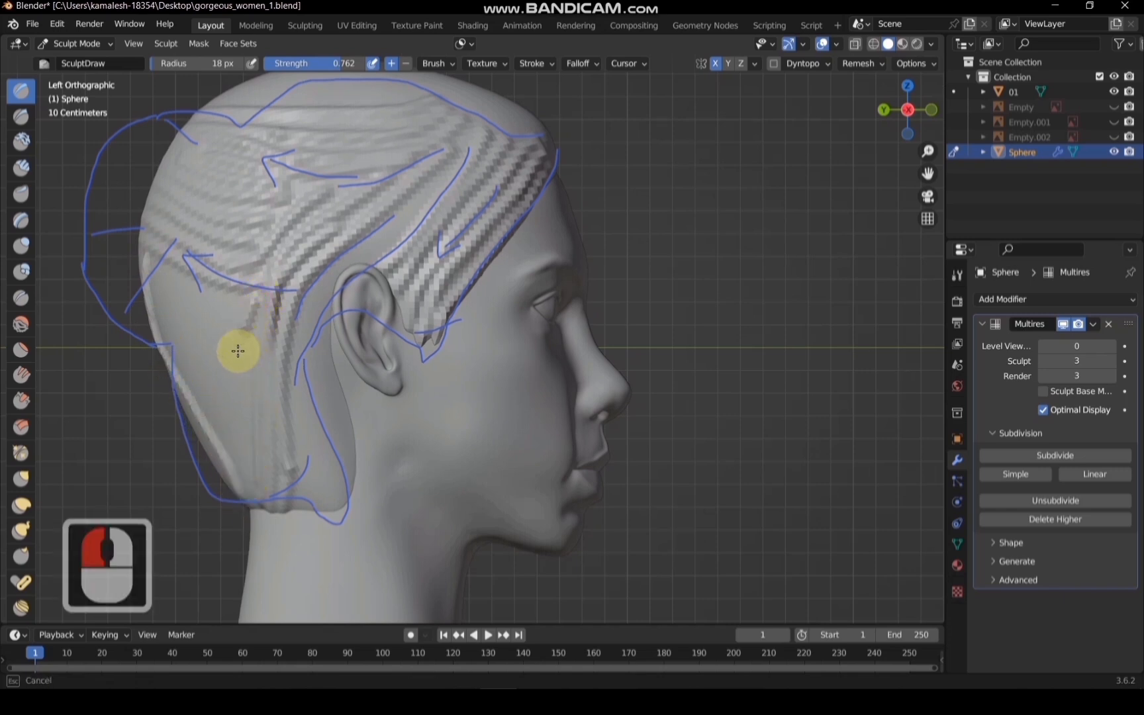
left_click_drag(237, 411, 245, 477)
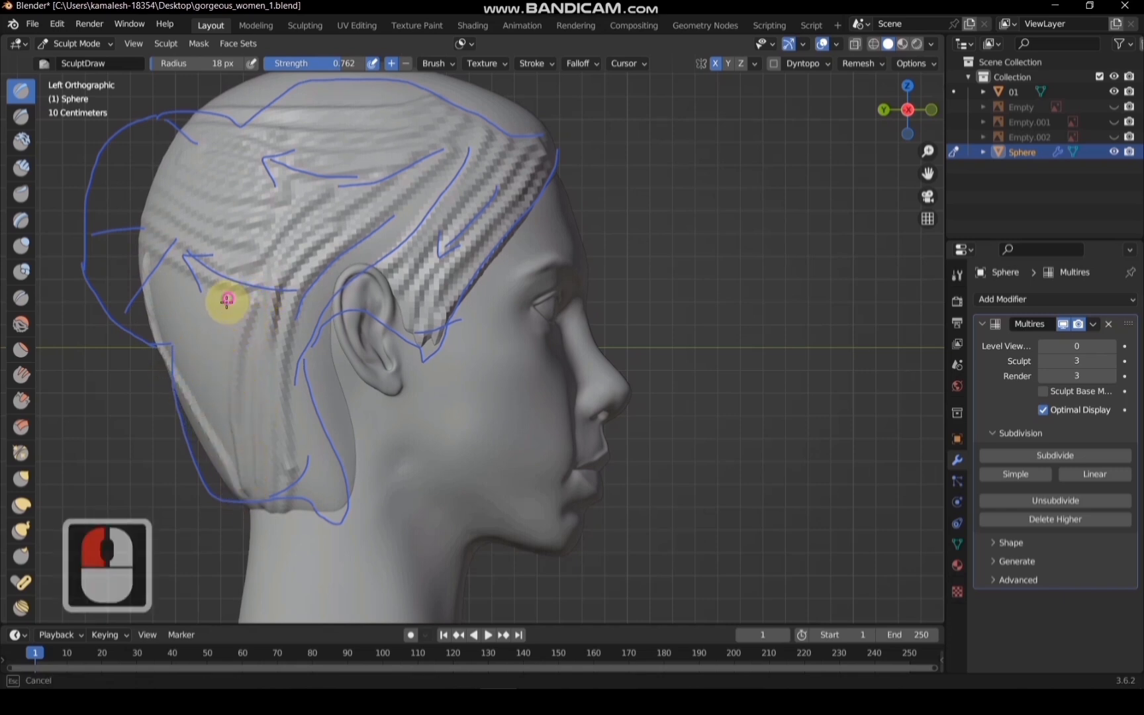
mouse_move(227, 301)
left_mouse_down()
mouse_move(217, 363)
mouse_move(227, 467)
left_mouse_up()
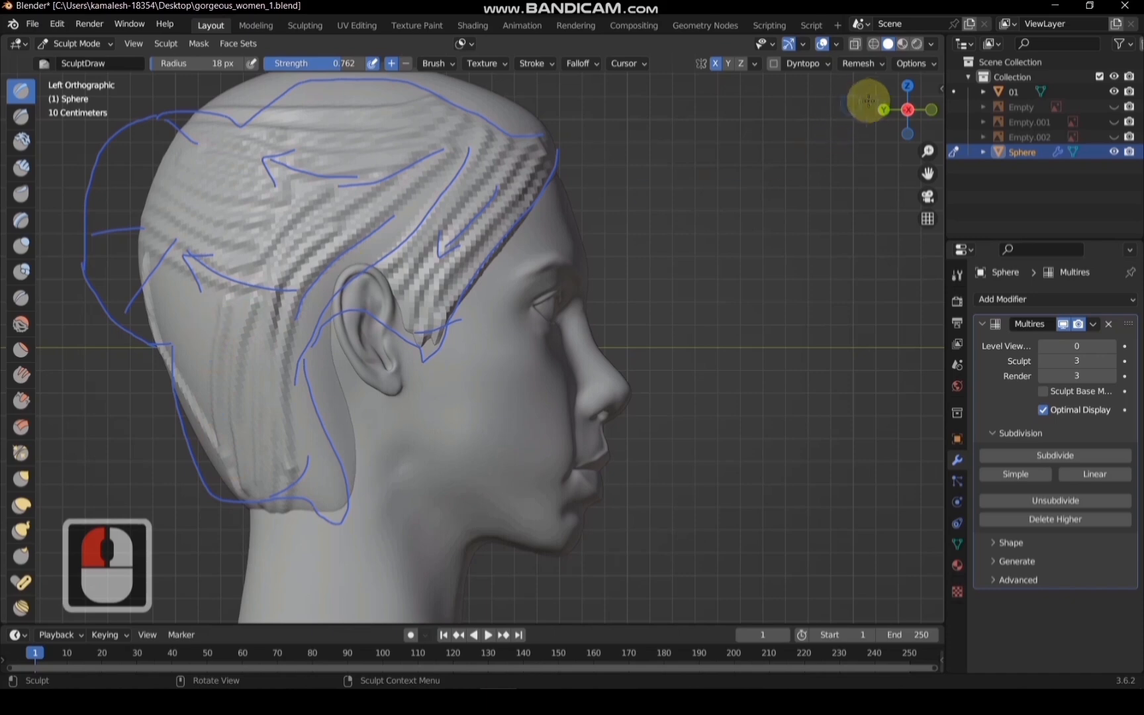
Switch to the front orthographic view and show the Empty.002 reference image
mouse_move(892, 103)
left_mouse_down()
mouse_move(977, 108)
mouse_move(903, 108)
mouse_move(913, 113)
left_mouse_up()
scroll(893, 106, "down", 2)
key("KP_1")
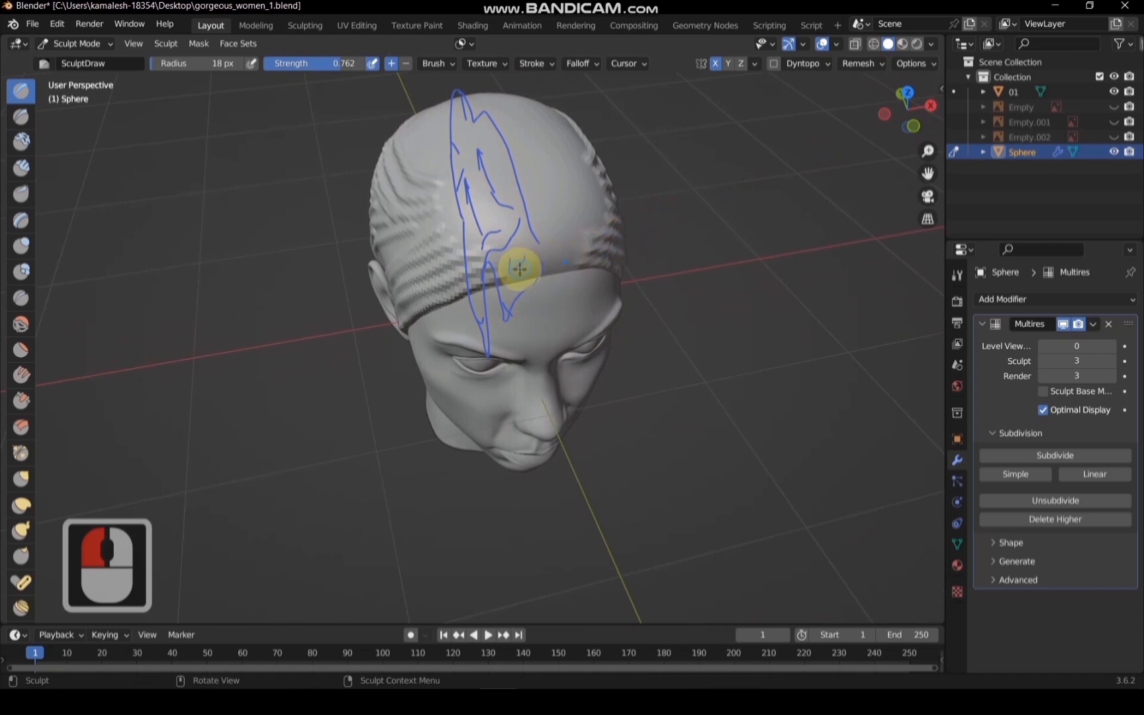
left_click(912, 125)
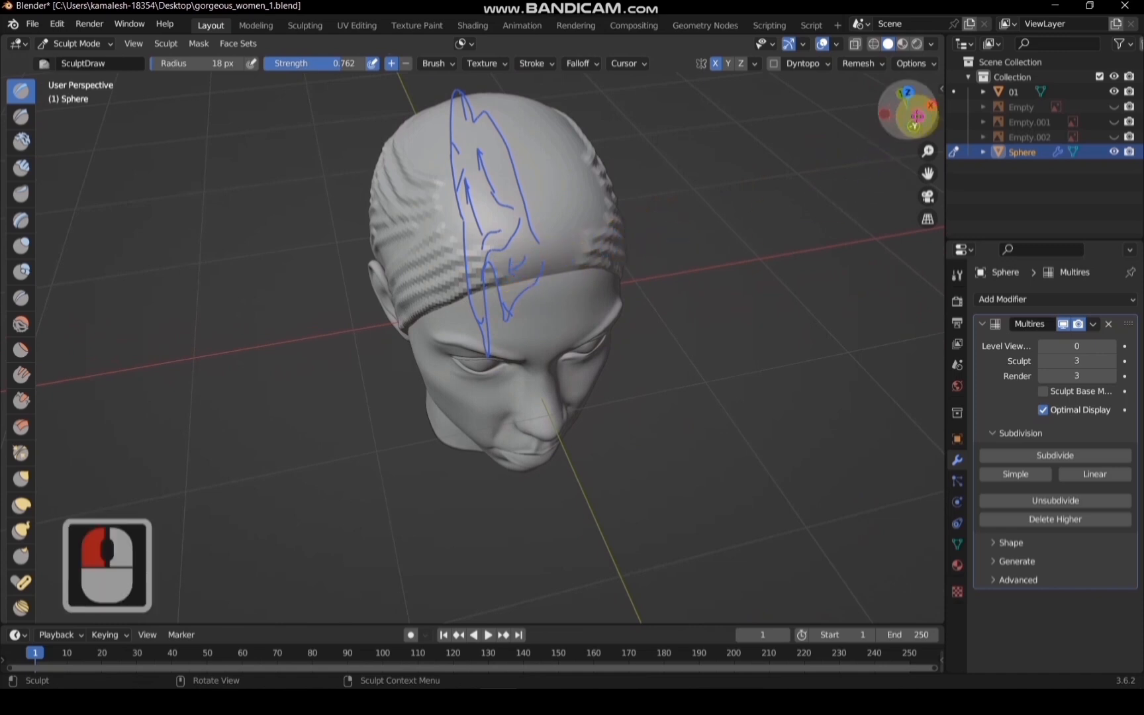
left_click(1115, 137)
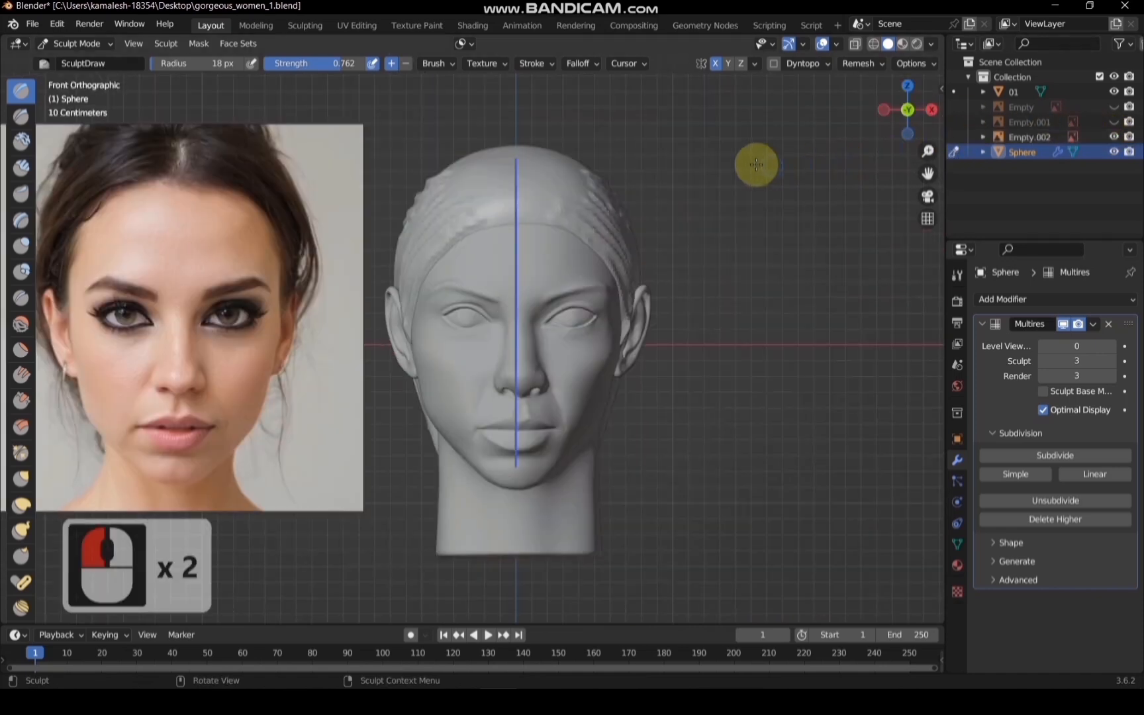
Set the Draw brush radius to 22 px and carve a centre parting groove upward from the forehead hairline
scroll(523, 175, "up", 1)
key("f")
left_click(535, 199)
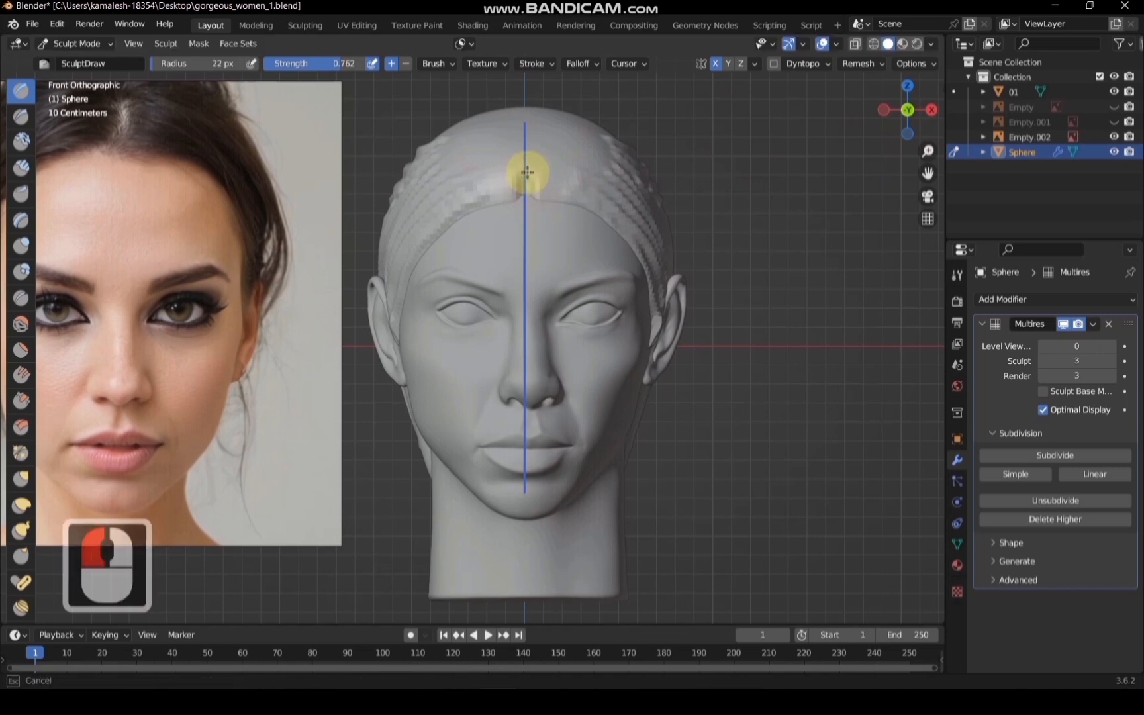
scroll(733, 97, "down", 2)
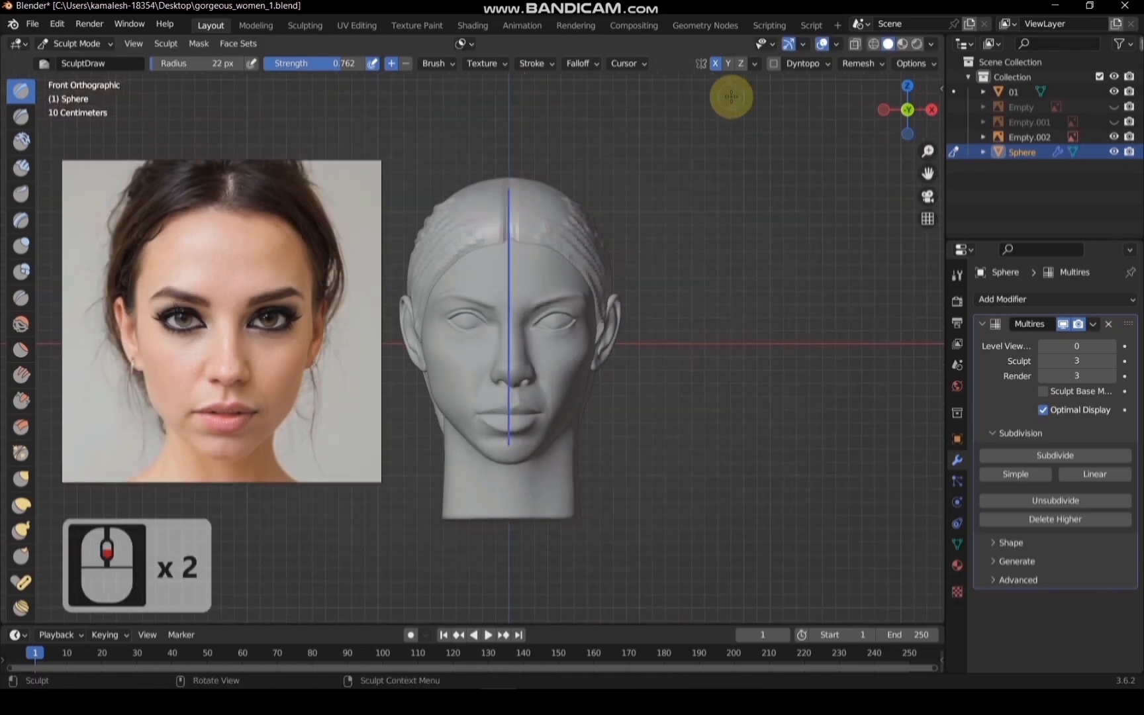
Deepen the centre parting groove at the forehead and extend it back over the top of the head
left_click_drag(893, 93, 916, 158)
scroll(646, 217, "up", 3)
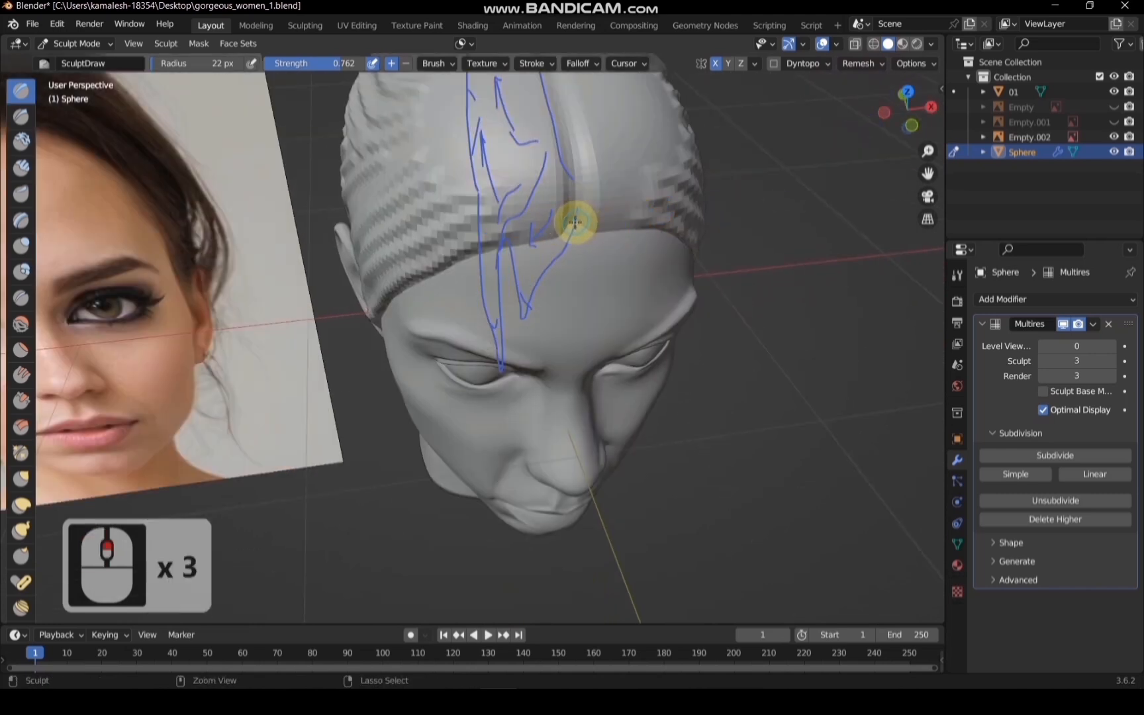
left_click_drag(574, 222, 559, 103)
scroll(792, 113, "down", 3)
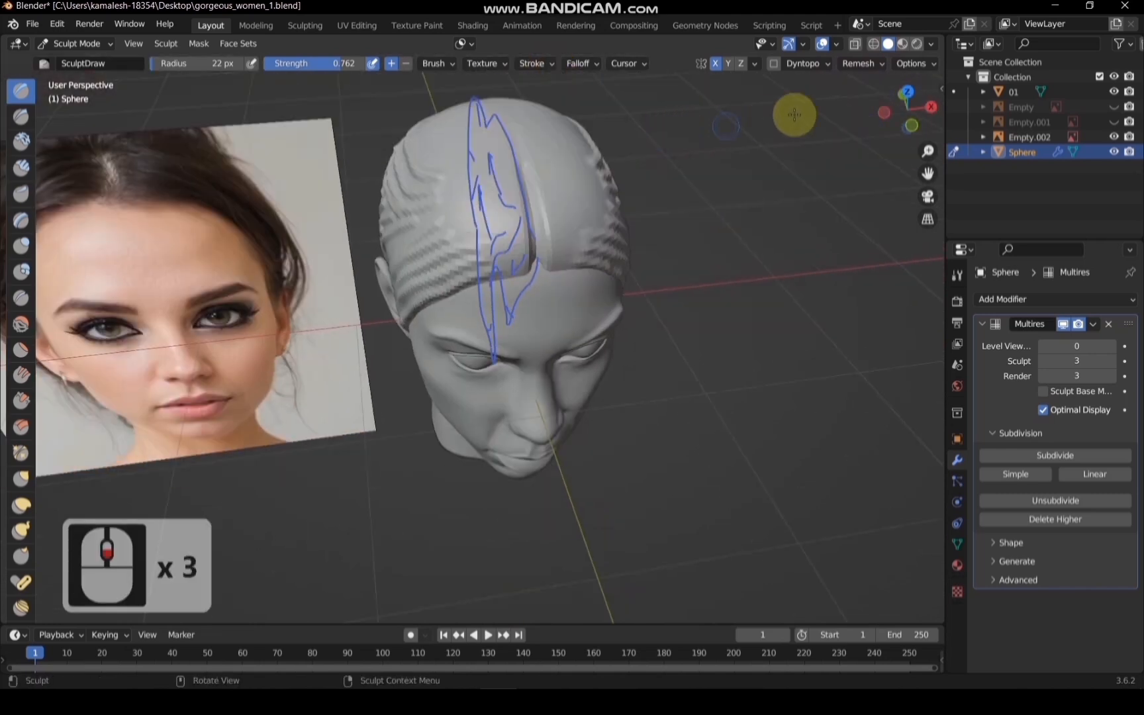
left_click_drag(906, 107, 646, 220)
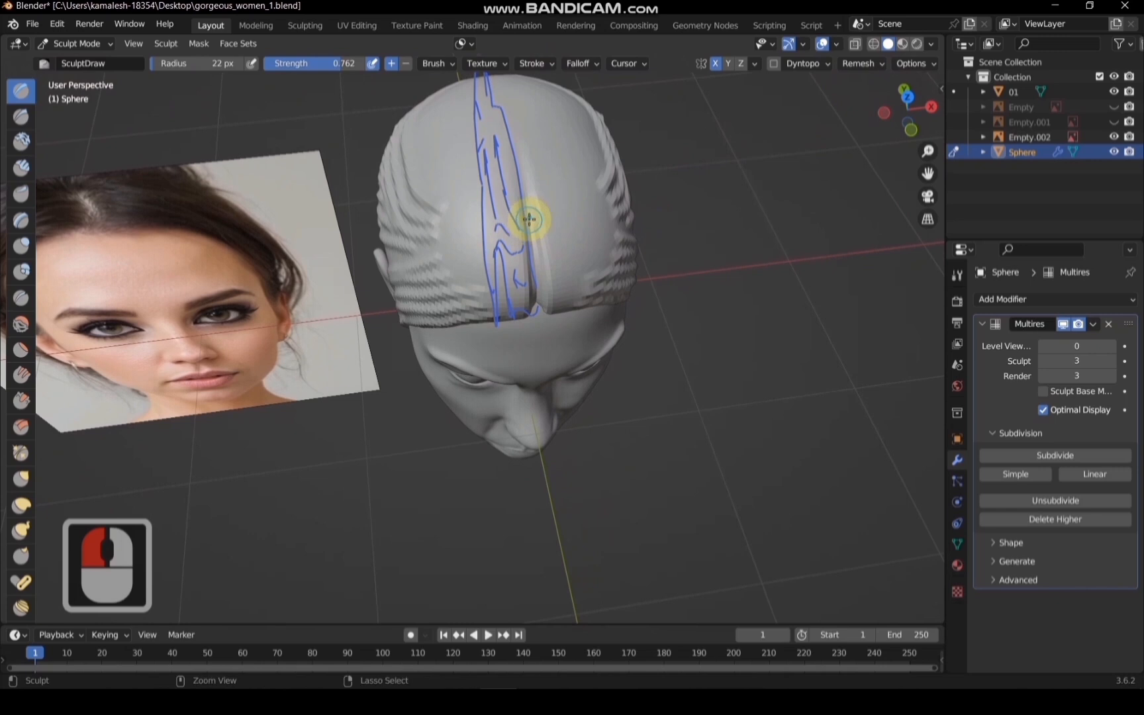
left_click_drag(529, 219, 522, 186)
left_click_drag(504, 100, 505, 100)
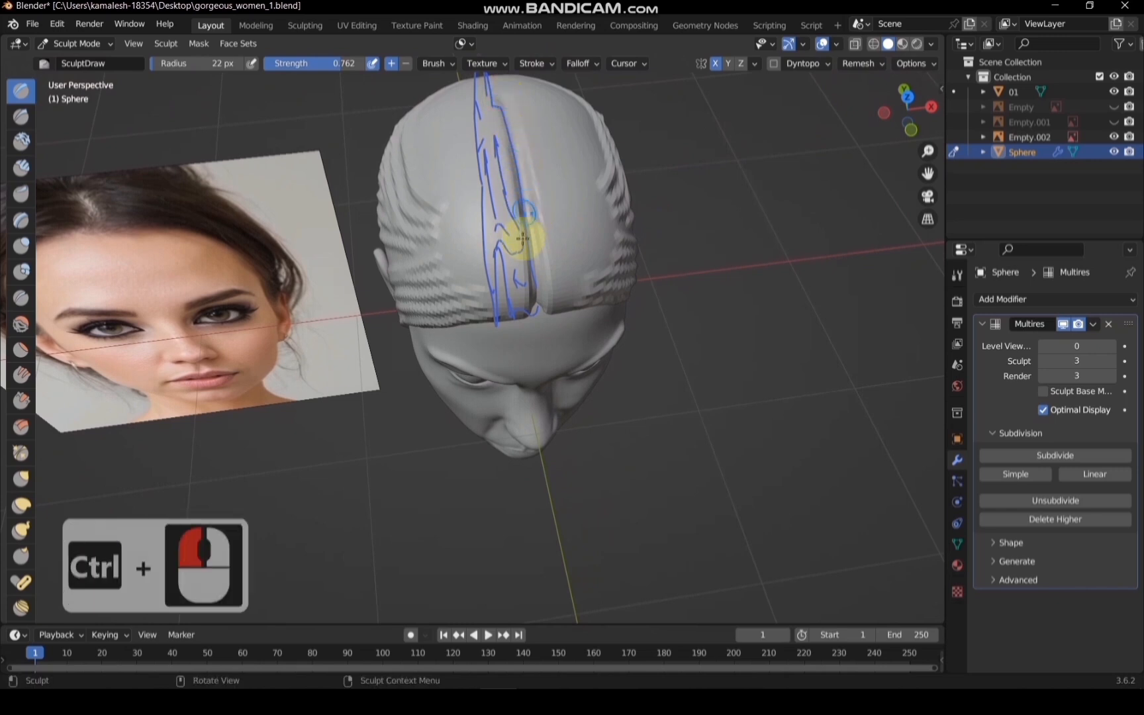
scroll(518, 290, "up", 2)
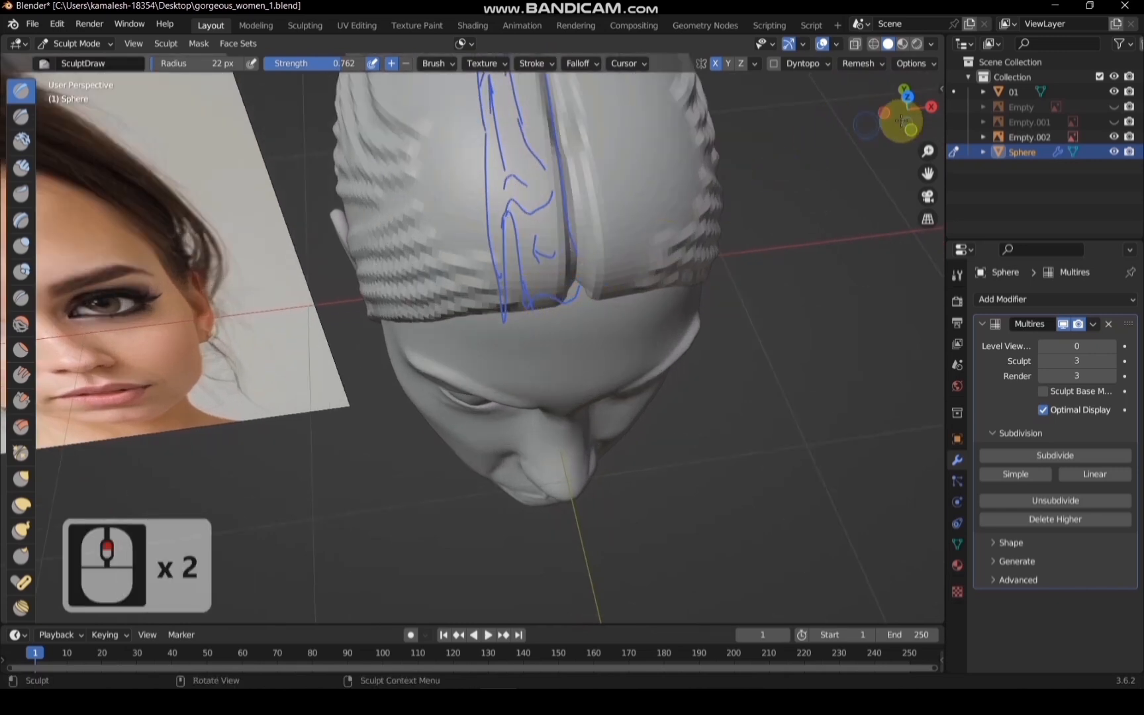
left_click_drag(906, 116, 904, 99)
left_click_drag(928, 176, 918, 244)
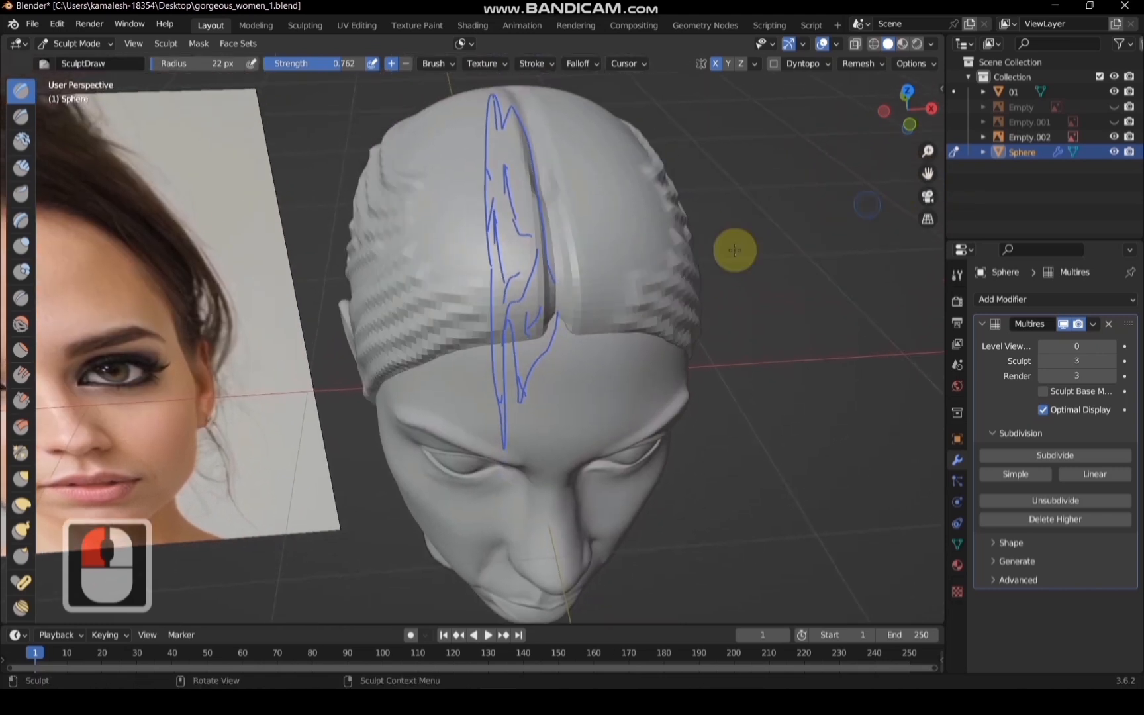
Smooth the parting's front end with an 82 px brush and sculpt strands across the front hairline with Draw at 26 px
scroll(595, 296, "up", 1)
mouse_move(593, 303)
left_mouse_down("shift")
mouse_move(623, 298)
mouse_move(564, 296)
mouse_move(572, 325)
mouse_move(566, 187)
mouse_move(548, 146)
mouse_move(564, 330)
left_mouse_up("shift")
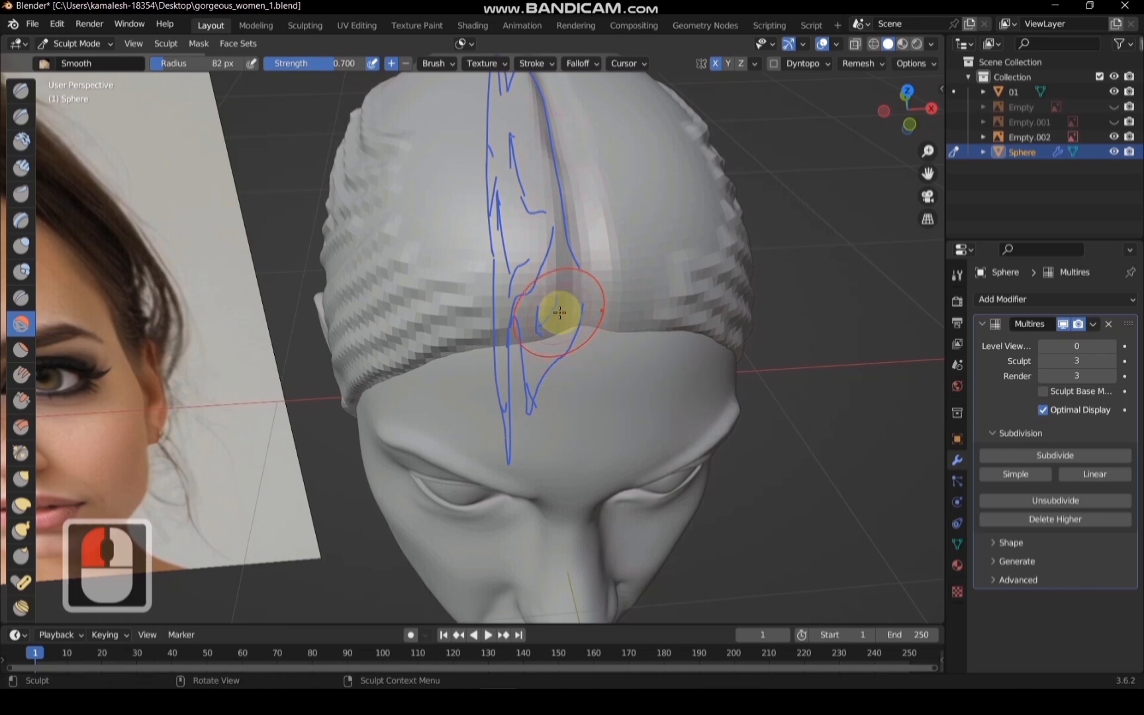
key("f")
left_click(554, 309)
key("x")
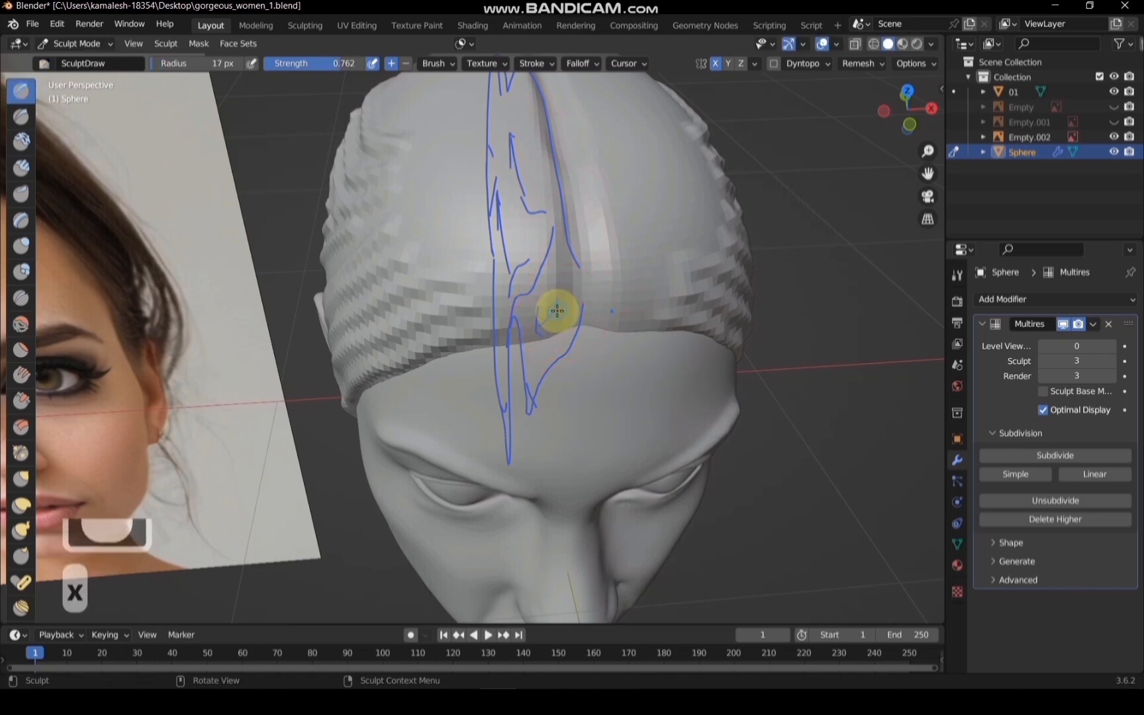
key("f")
left_click(567, 313)
mouse_move(567, 313)
left_mouse_down()
mouse_move(501, 325)
mouse_move(556, 276)
mouse_move(473, 306)
mouse_move(556, 248)
mouse_move(470, 269)
mouse_move(536, 225)
mouse_move(403, 243)
mouse_move(583, 205)
left_mouse_up()
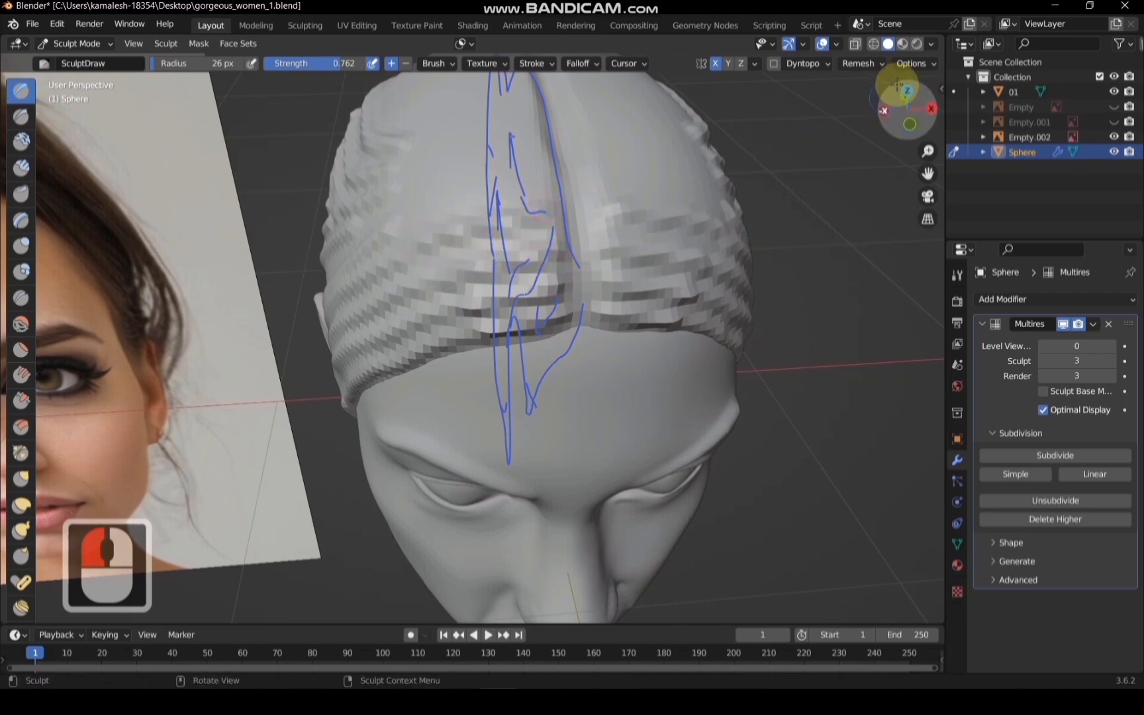
Sculpt strands from the front of the parting down over the side of the head, joining the existing side strands
left_click_drag(897, 85, 794, 187)
mouse_move(605, 258)
left_mouse_down()
mouse_move(434, 332)
mouse_move(566, 245)
mouse_move(428, 291)
mouse_move(556, 204)
mouse_move(421, 258)
mouse_move(545, 192)
mouse_move(531, 184)
mouse_move(441, 224)
mouse_move(383, 325)
mouse_move(554, 284)
left_mouse_up()
scroll(884, 120, "down", 1)
mouse_move(889, 117)
left_mouse_down()
mouse_move(1015, 72)
mouse_move(1052, 104)
left_mouse_up()
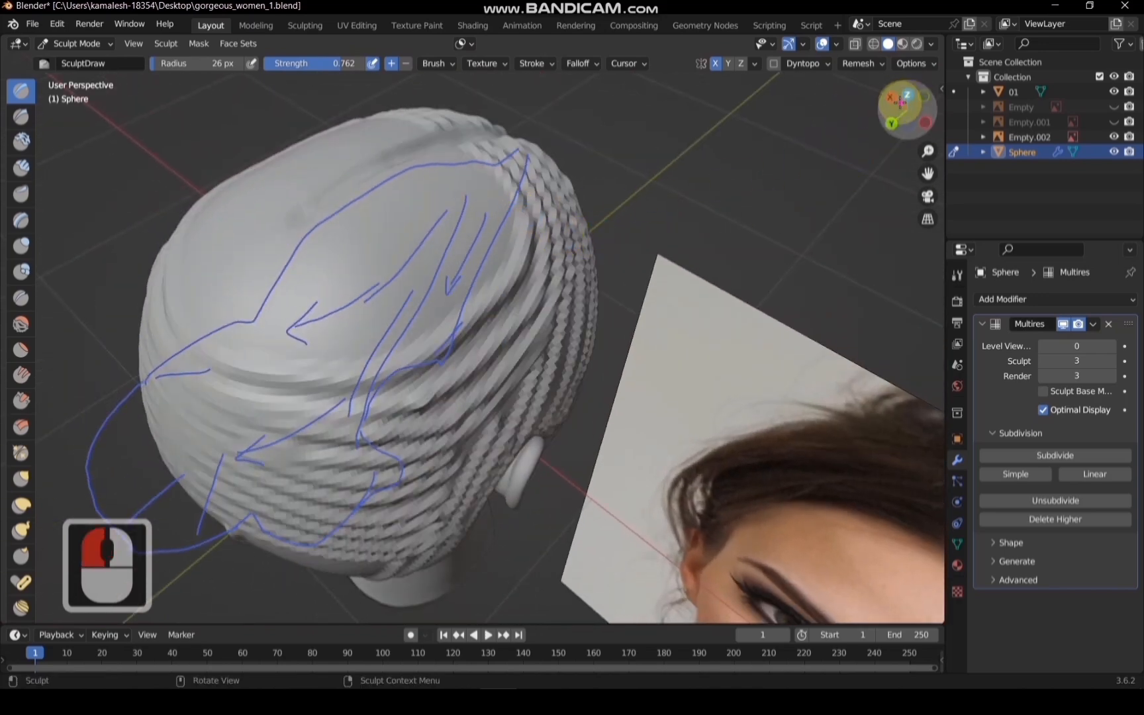
left_click_drag(899, 99, 934, 132)
scroll(893, 101, "down", 2)
scroll(513, 243, "up", 1)
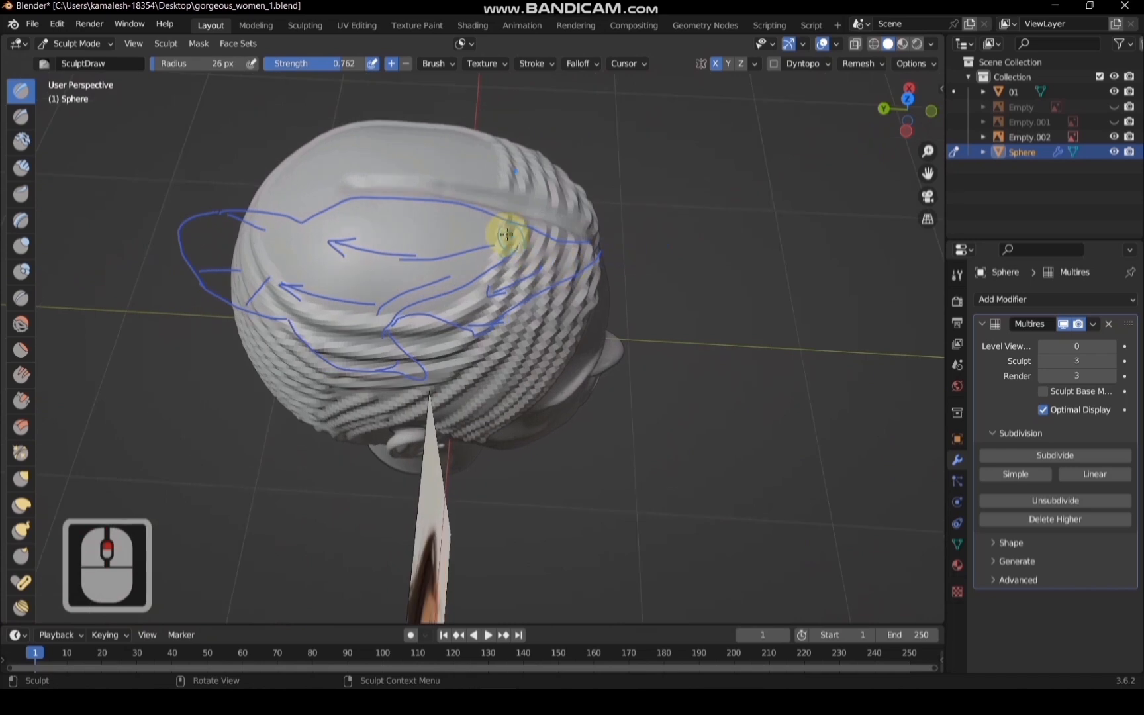
mouse_move(494, 218)
left_mouse_down()
mouse_move(459, 276)
mouse_move(464, 225)
mouse_move(413, 293)
mouse_move(440, 298)
left_mouse_up()
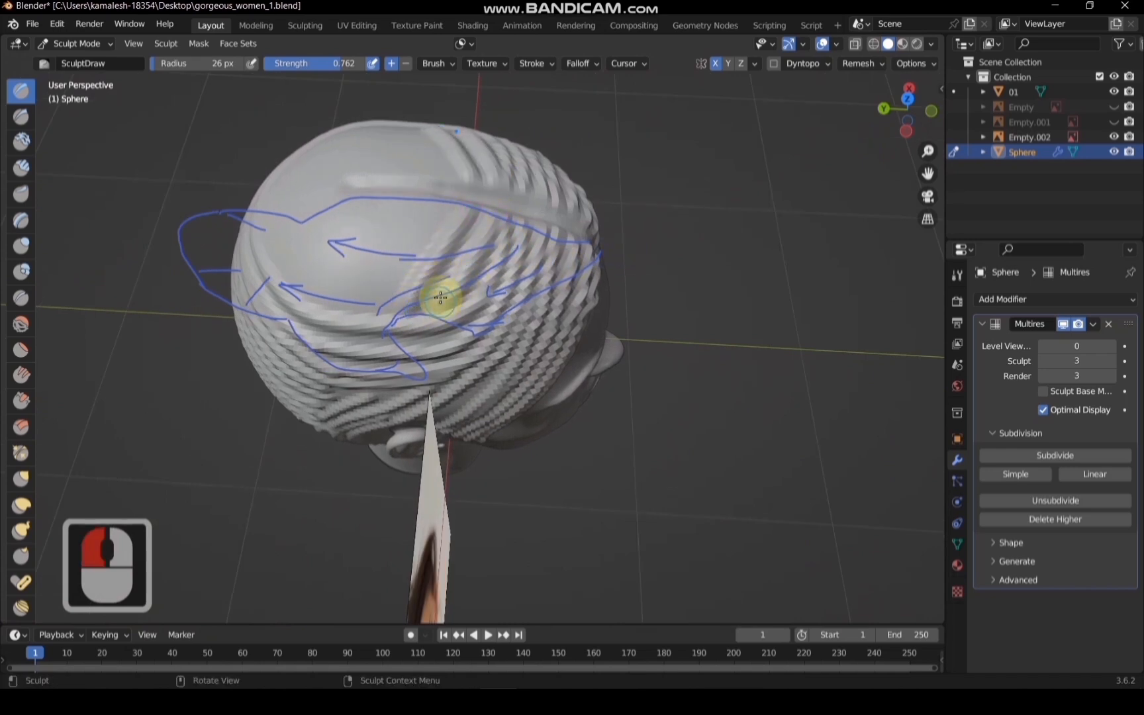
Set the Draw brush radius to 19 px and continue the diagonal strands from the parting across the top toward the crown
key("f")
left_click(397, 241)
mouse_move(442, 209)
left_mouse_down()
mouse_move(382, 299)
mouse_move(408, 199)
mouse_move(370, 281)
left_mouse_up()
left_click_drag(403, 197, 335, 272)
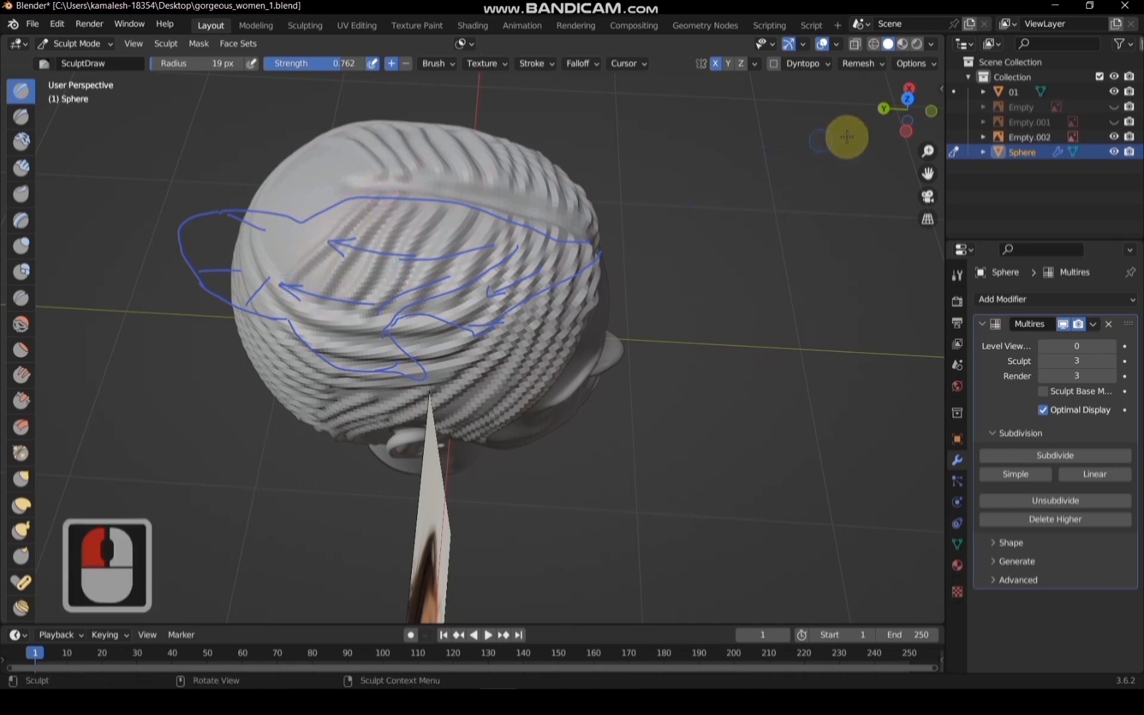
Fill the crown with strands fanning backward from the rear end of the parting
mouse_move(904, 105)
left_mouse_down()
mouse_move(922, 120)
mouse_move(914, 114)
left_mouse_up()
middle_click_drag(439, 378, 401, 349)
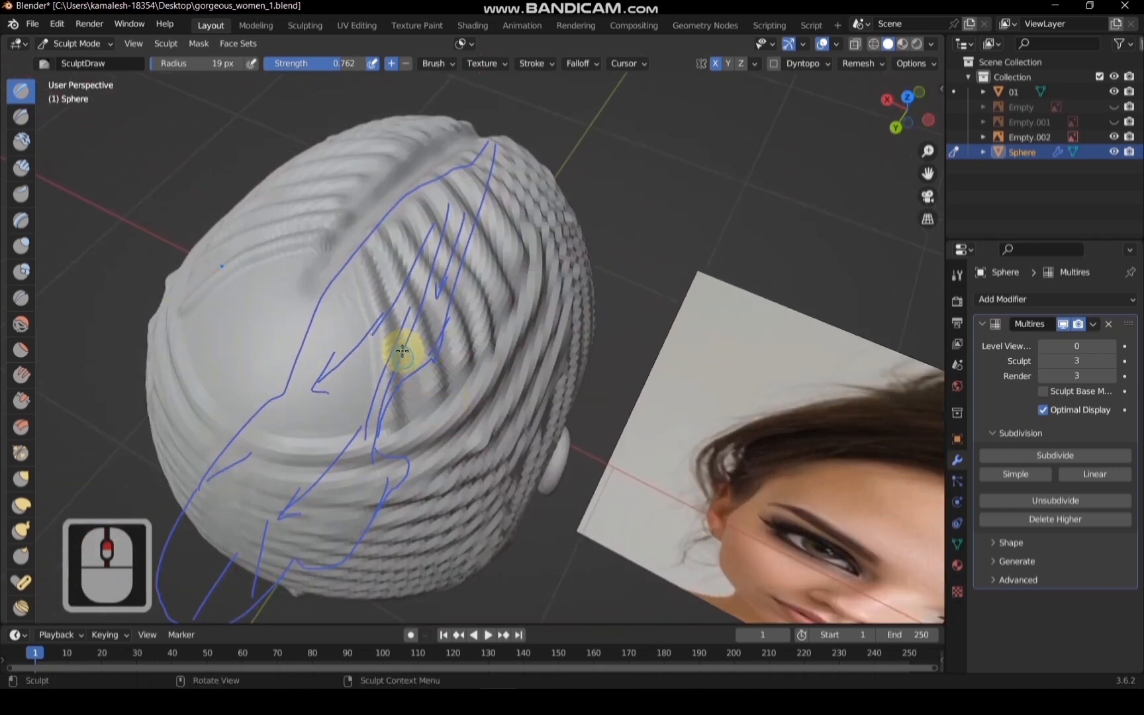
left_click_drag(415, 409, 480, 320)
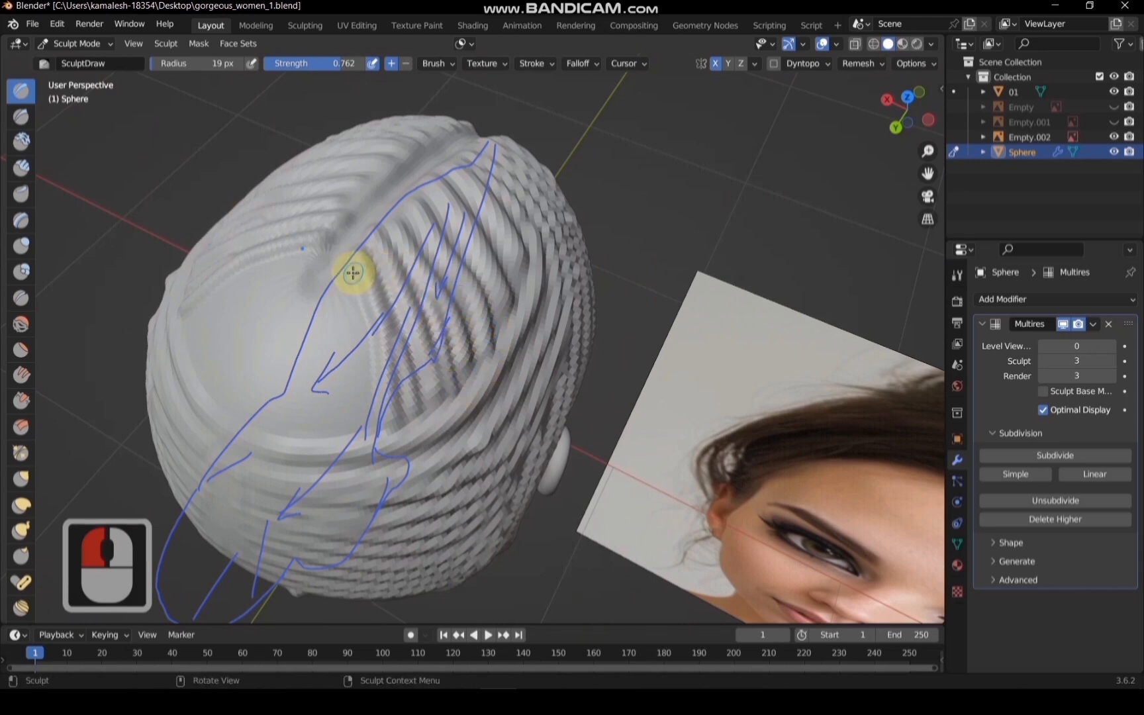
left_click_drag(343, 253, 357, 433)
left_click_drag(333, 266, 330, 444)
left_click_drag(319, 276, 315, 426)
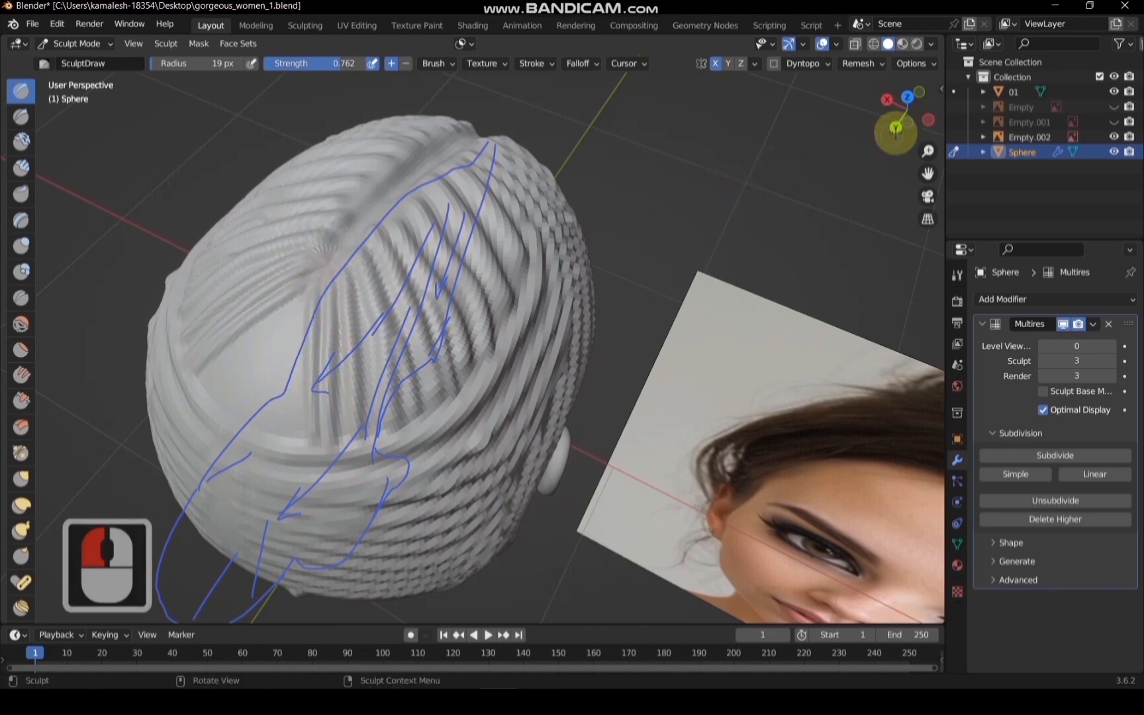
In the back orthographic view, sculpt long vertical strands beside the centre line from the crown to the nape
left_click(897, 127)
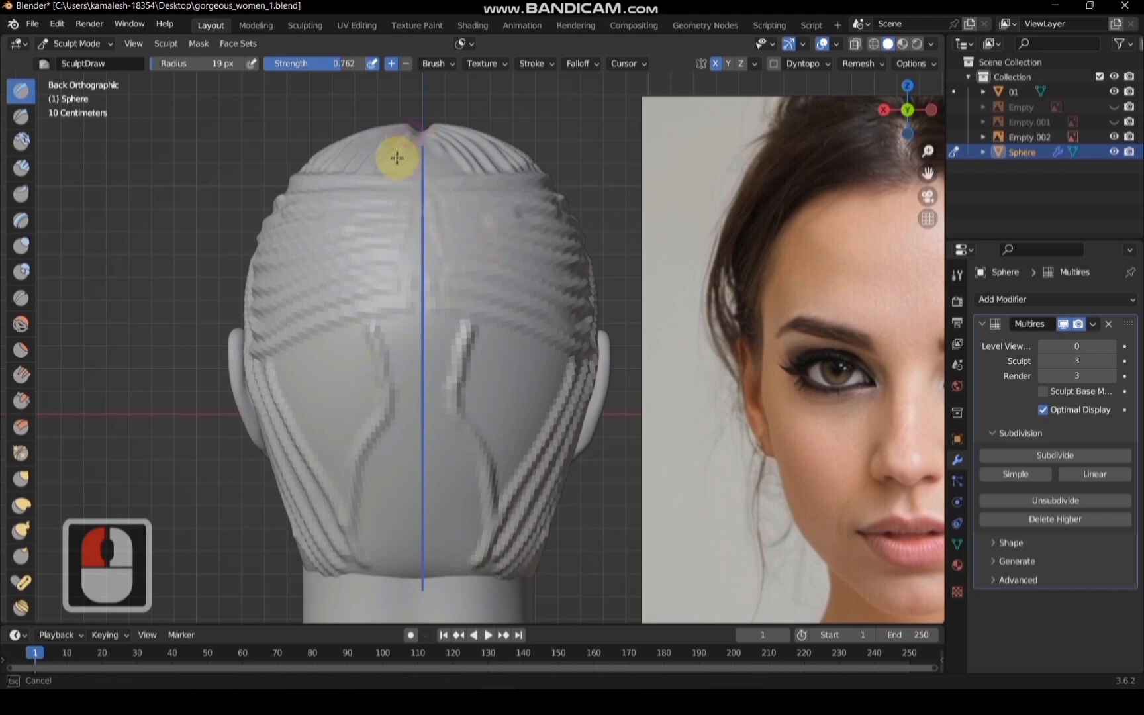
mouse_move(398, 158)
left_mouse_down()
mouse_move(376, 215)
mouse_move(365, 582)
left_mouse_up()
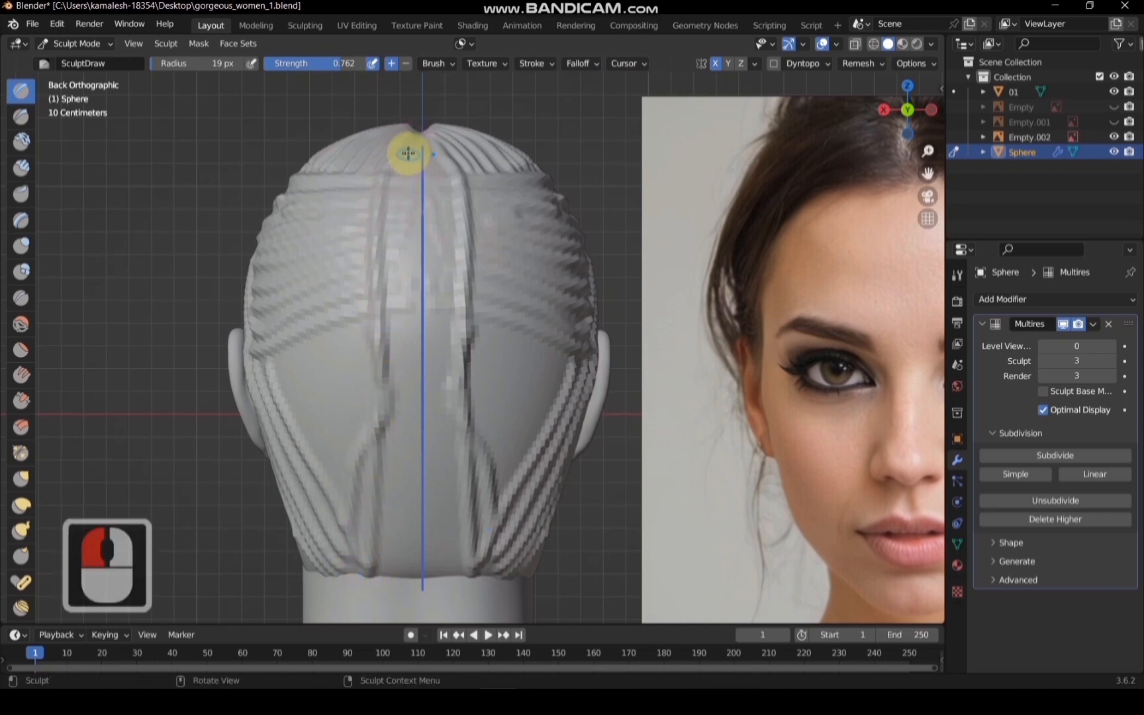
mouse_move(409, 153)
left_mouse_down()
mouse_move(390, 230)
mouse_move(396, 583)
left_mouse_up()
mouse_move(439, 217)
left_mouse_down()
mouse_move(417, 169)
mouse_move(405, 586)
left_mouse_up()
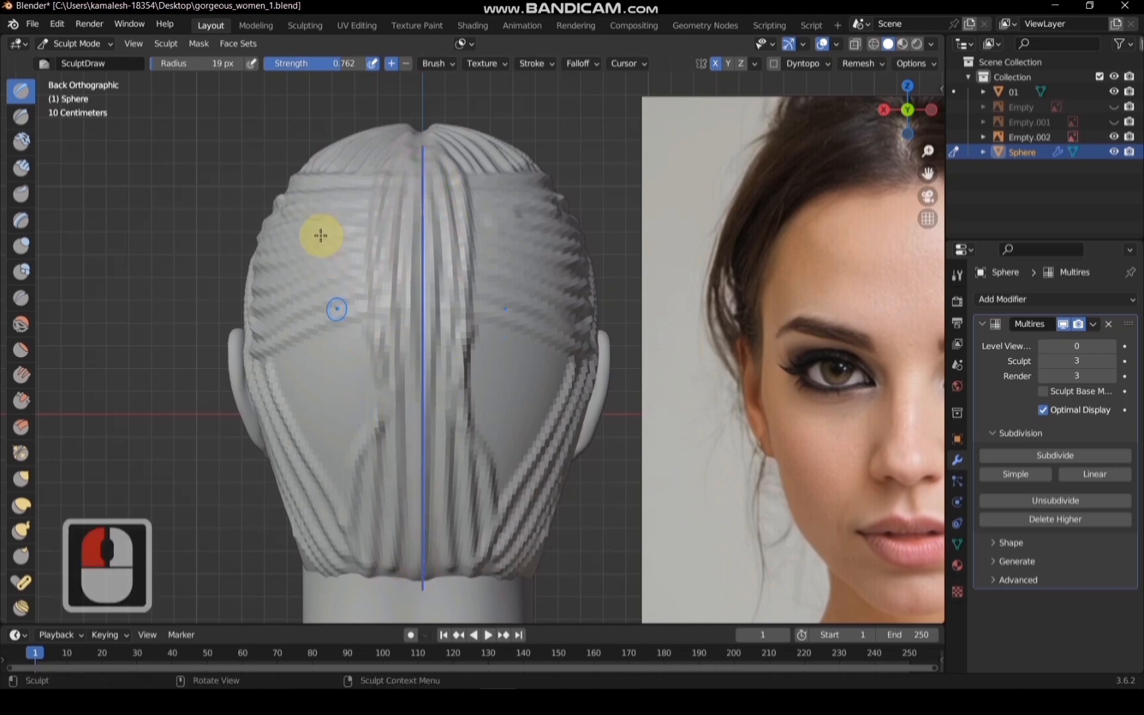
mouse_move(371, 178)
left_mouse_down()
mouse_move(355, 288)
mouse_move(357, 459)
left_mouse_up()
Extend the vertical strands sideways across the back of the head and fill the smooth lower area down to the nape
left_click_drag(906, 102, 902, 119)
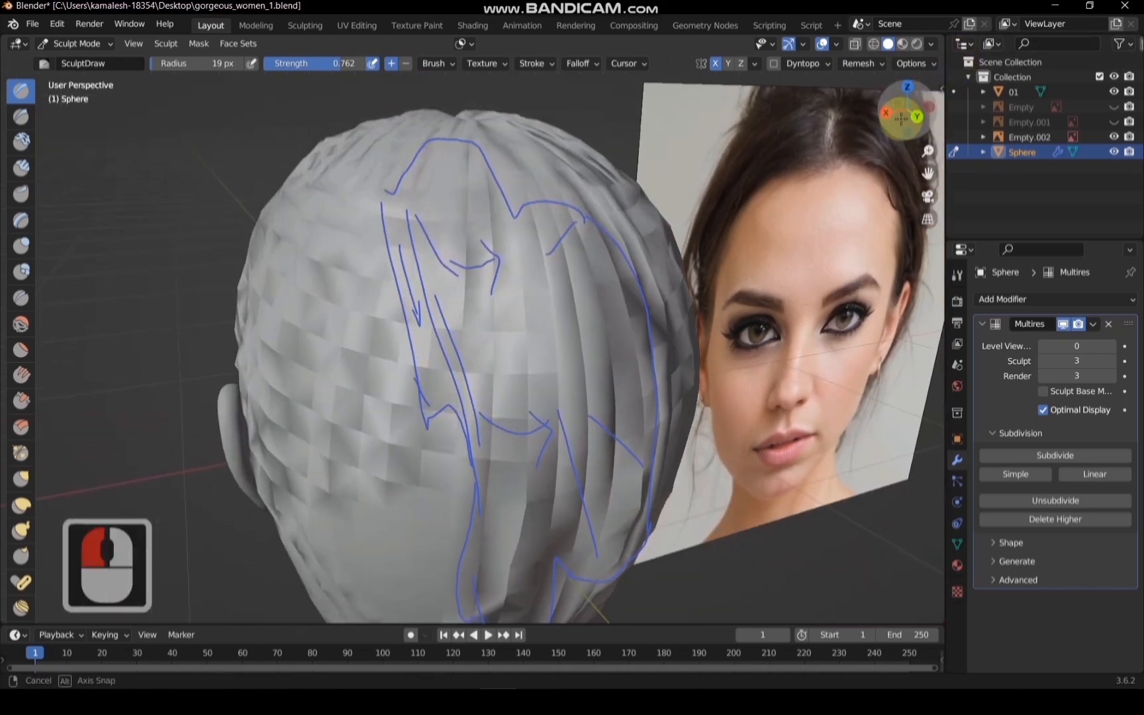
scroll(839, 144, "down", 2)
middle_click_drag(916, 147, 526, 366)
mouse_move(528, 274)
left_mouse_down()
mouse_move(536, 549)
mouse_move(509, 533)
left_mouse_up()
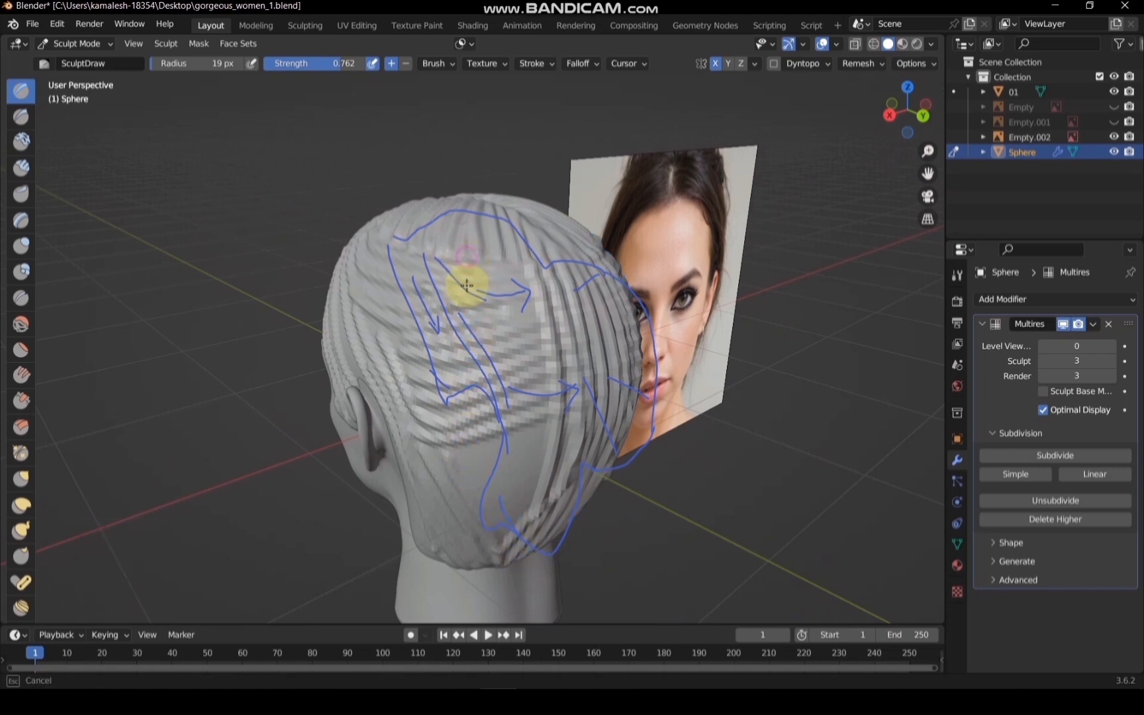
left_click_drag(492, 493, 493, 523)
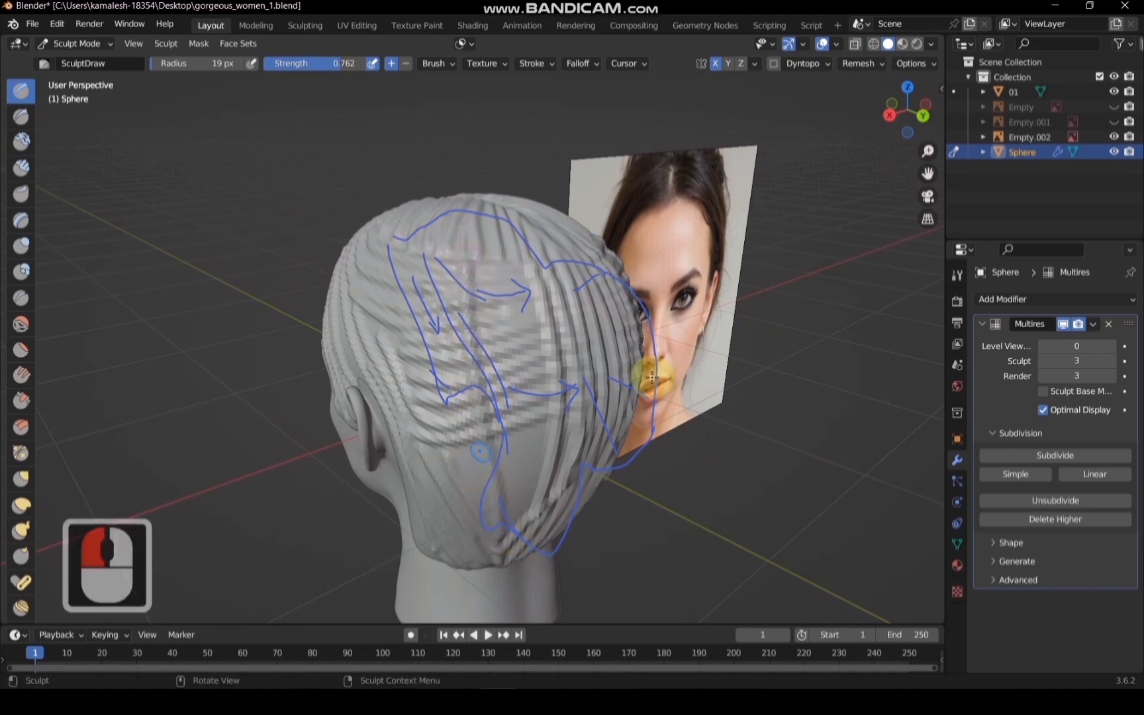
left_click_drag(450, 448, 454, 447)
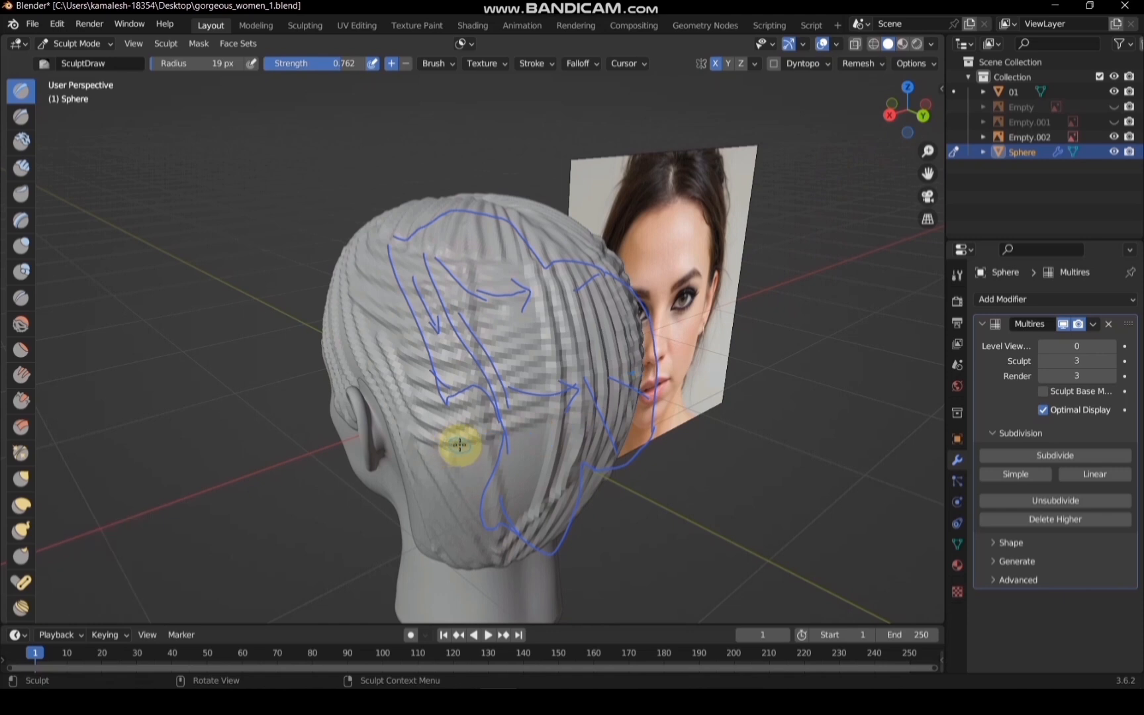
mouse_move(488, 508)
left_mouse_down()
mouse_move(498, 510)
mouse_move(475, 441)
mouse_move(507, 535)
mouse_move(509, 472)
mouse_move(533, 508)
mouse_move(523, 429)
mouse_move(533, 488)
left_mouse_up()
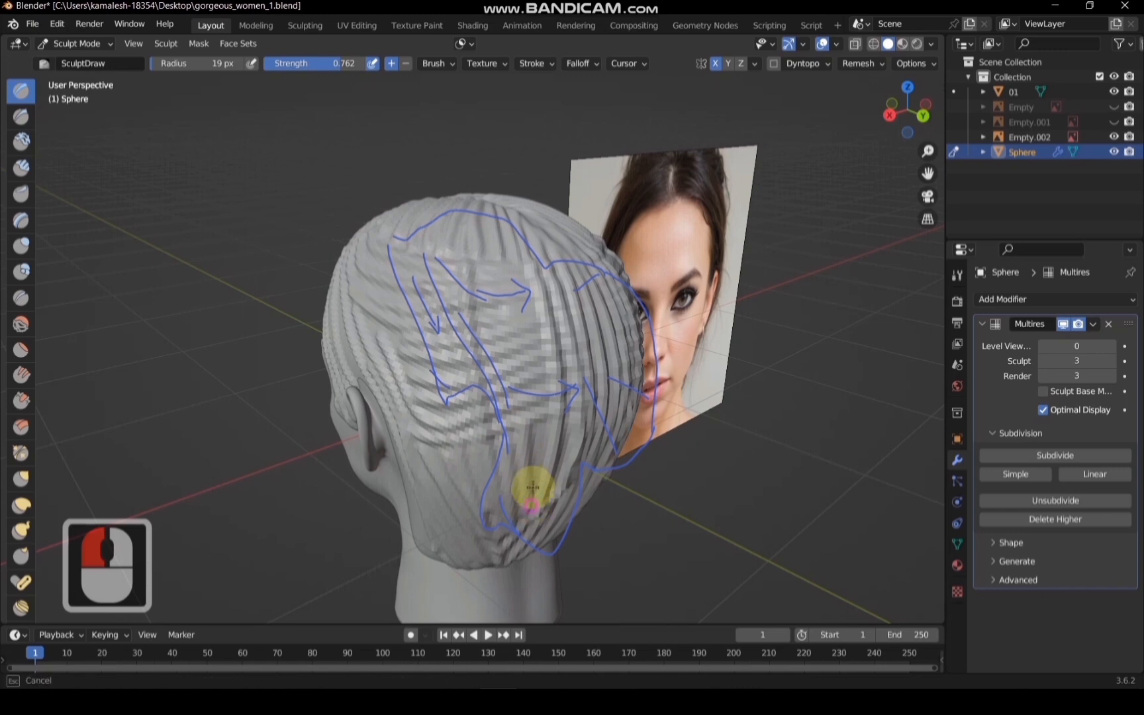
left_click_drag(539, 433, 541, 421)
Sculpt vertical strands over the horizontal ridges on the middle back of the head to connect the crown and nape strands
scroll(701, 330, "down", 4)
mouse_move(908, 110)
left_mouse_down()
mouse_move(875, 109)
mouse_move(906, 110)
mouse_move(908, 99)
left_mouse_up()
scroll(558, 367, "up", 3)
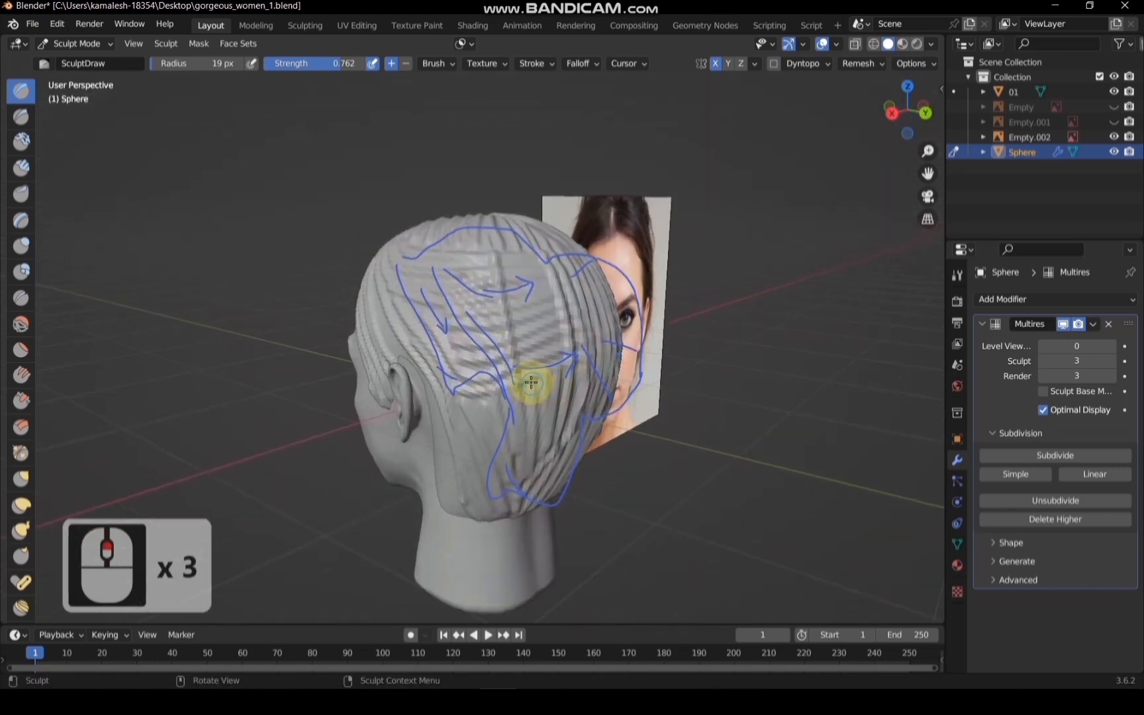
left_click_drag(530, 382, 531, 359)
left_click_drag(522, 309, 508, 258)
scroll(558, 325, "up", 1)
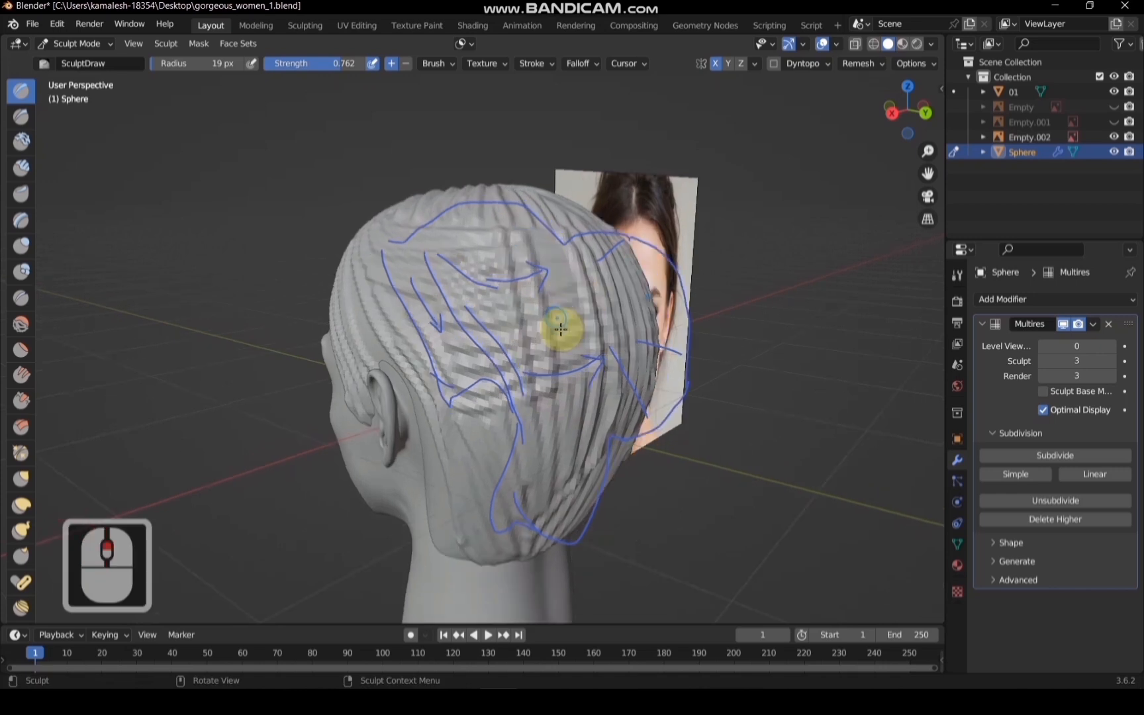
mouse_move(572, 378)
left_mouse_down()
mouse_move(551, 273)
mouse_move(587, 371)
mouse_move(580, 345)
left_mouse_up()
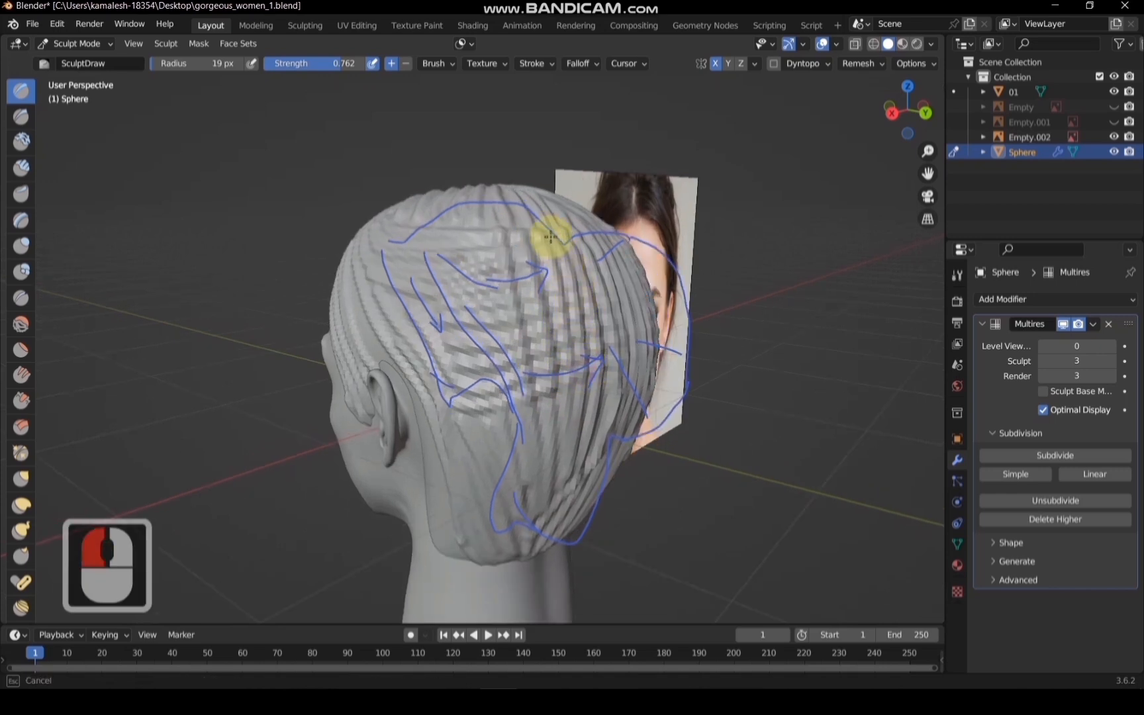
In the left orthographic view, sculpt a strand along the hair edge from behind the ear down to the nape
scroll(686, 271, "down", 3)
mouse_move(899, 116)
left_mouse_down()
mouse_move(865, 106)
mouse_move(932, 131)
left_mouse_up()
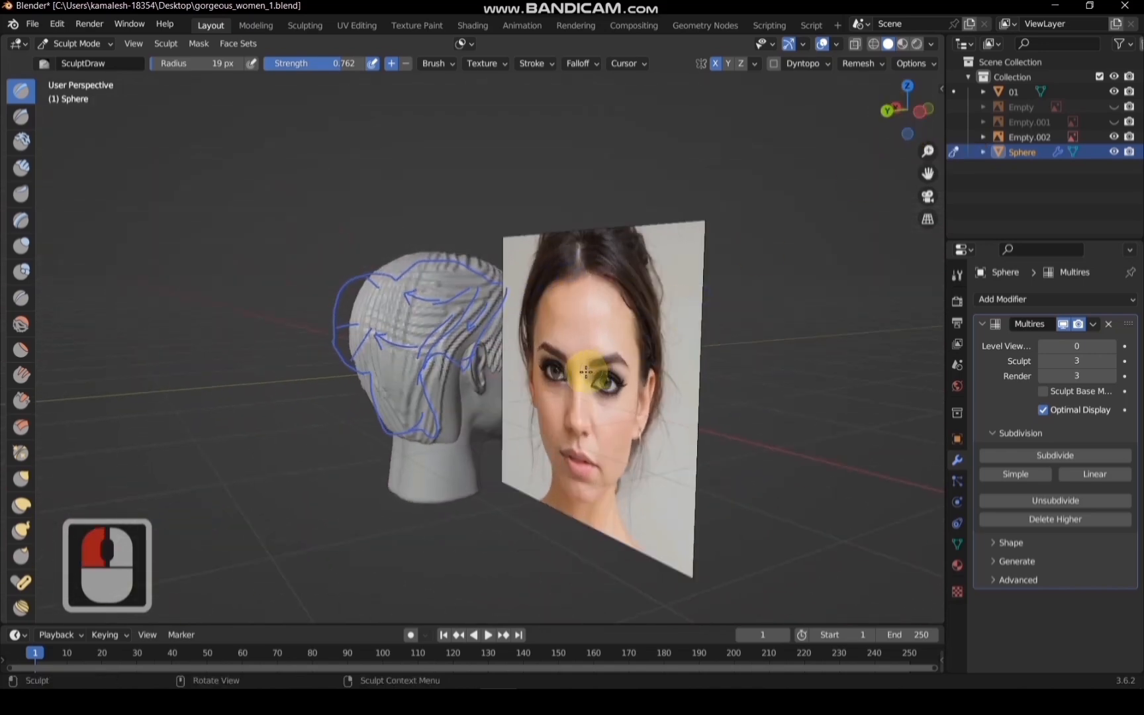
scroll(586, 372, "up", 3)
left_click(914, 114)
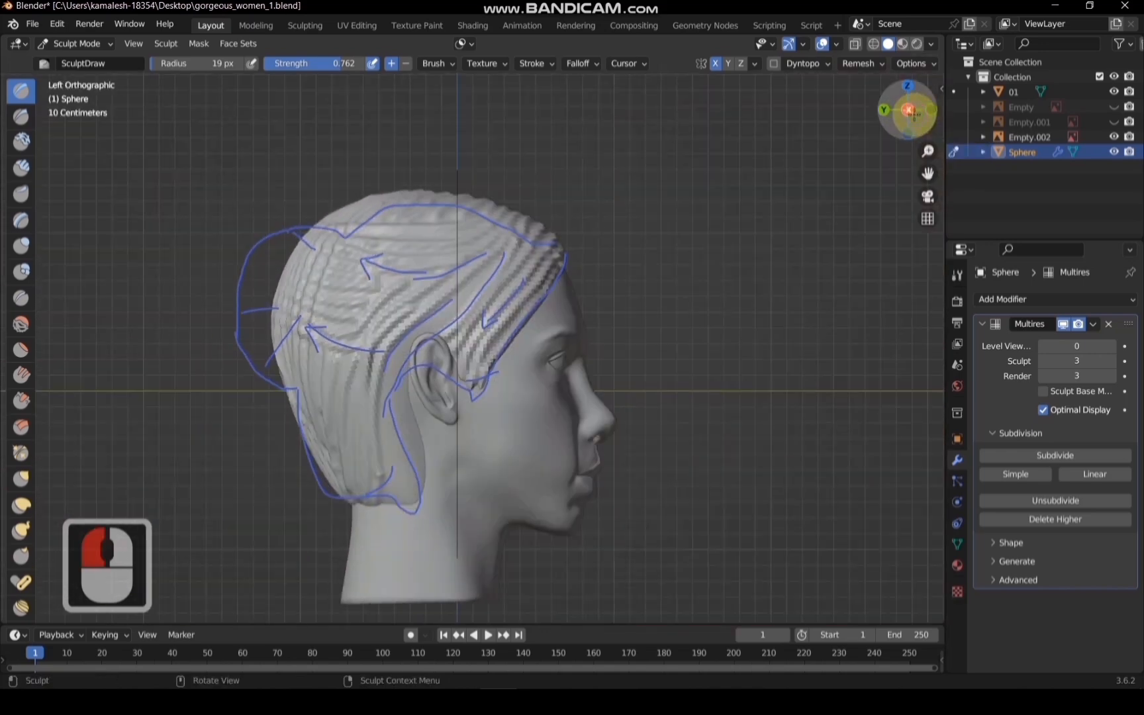
scroll(503, 424, "up", 2)
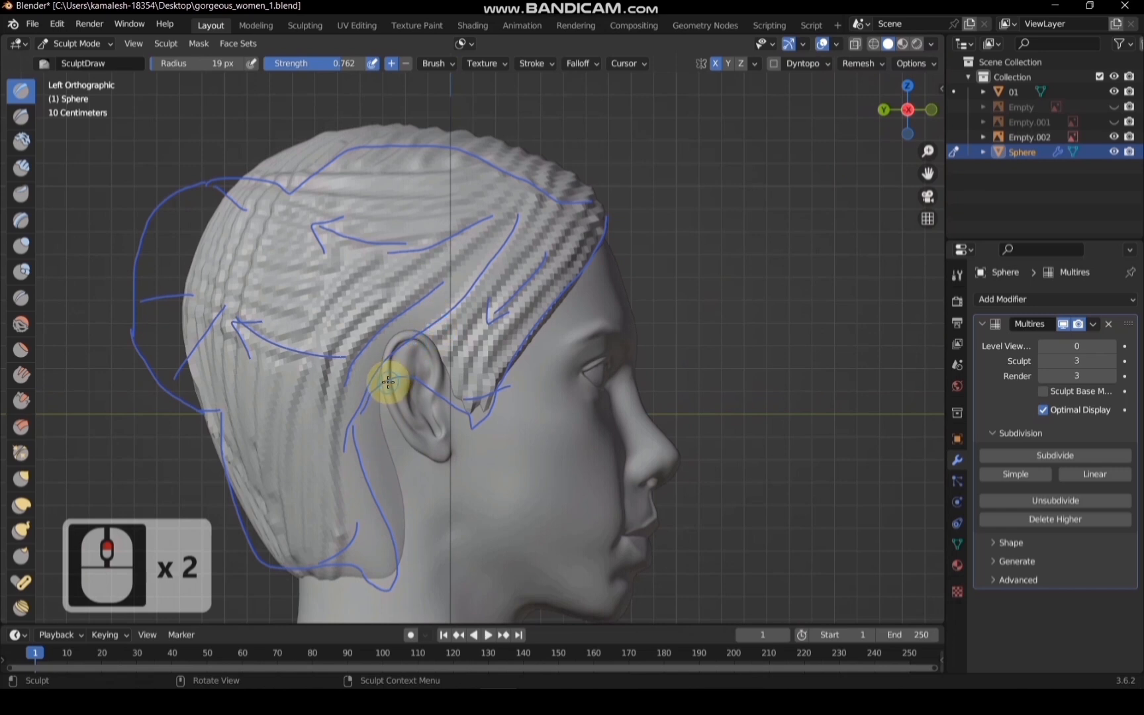
left_click_drag(379, 377, 357, 418)
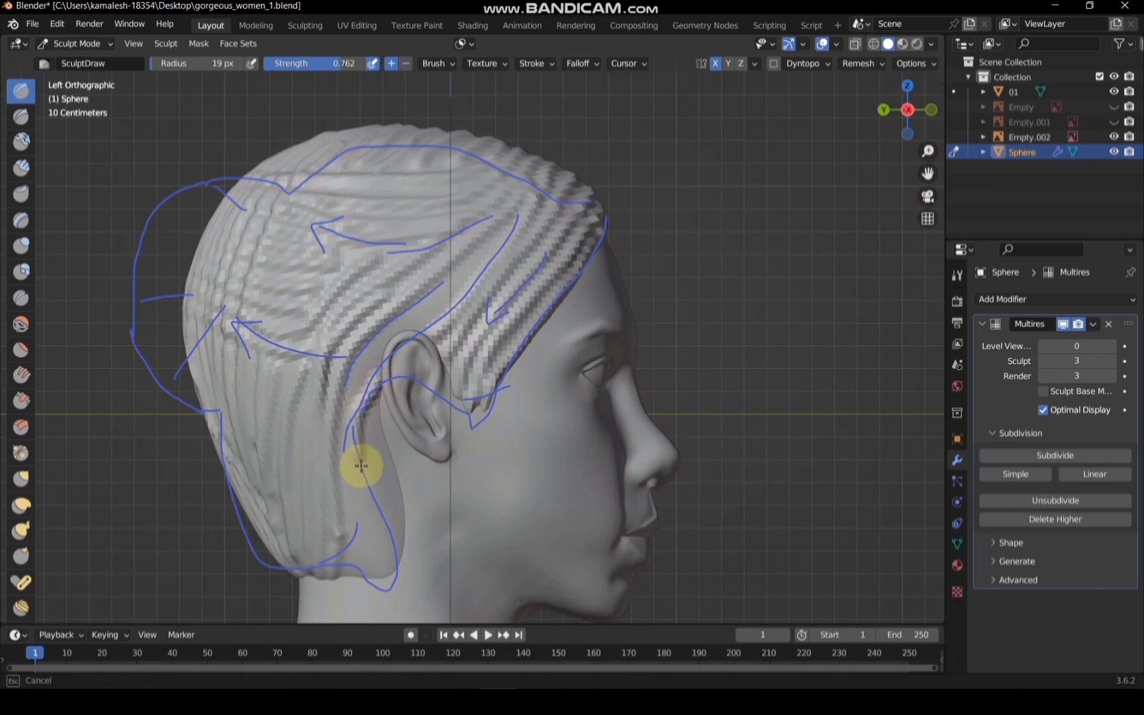
left_click_drag(379, 569, 382, 572)
Push in the hair edge behind the ear with Draw at 61 px and smooth it, reducing the Smooth radius to 21 px
key("f")
left_click(416, 523)
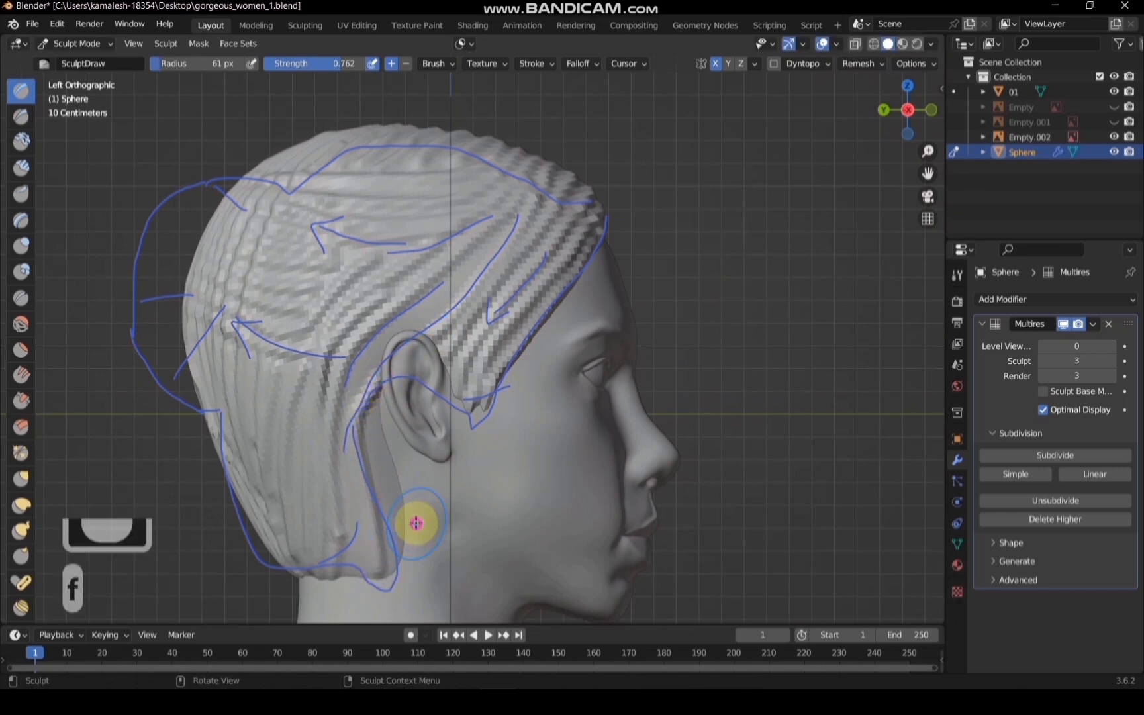
left_click_drag(383, 439, 395, 484)
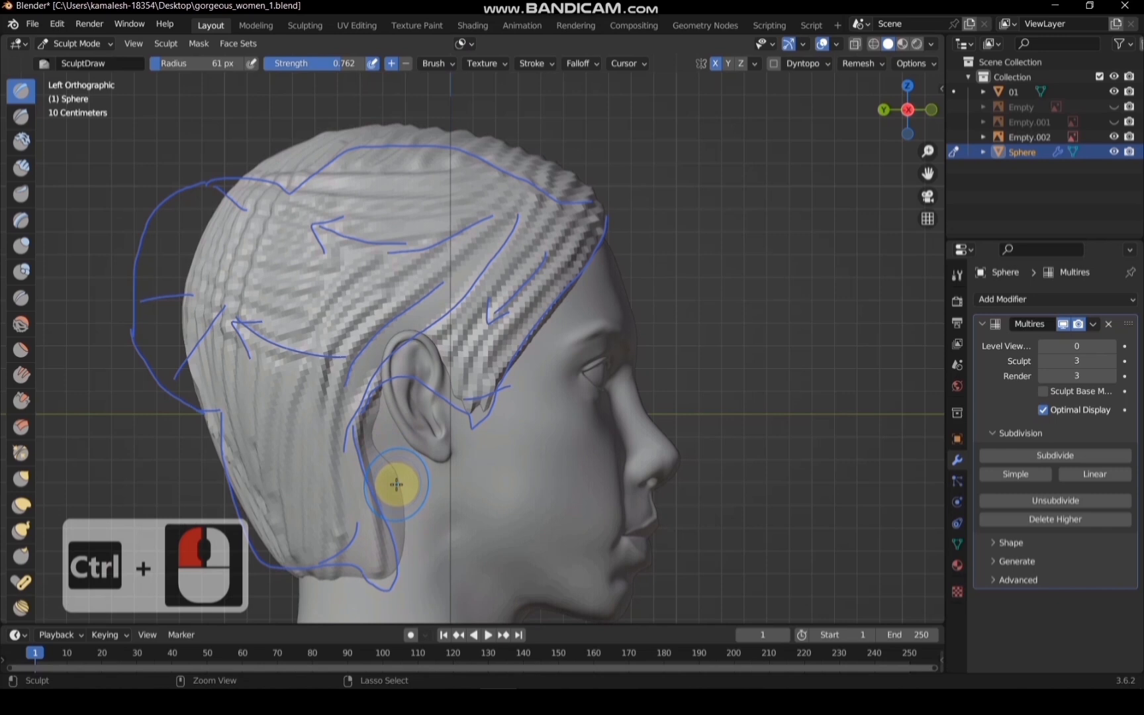
key("s")
left_click_drag(396, 566, 400, 517)
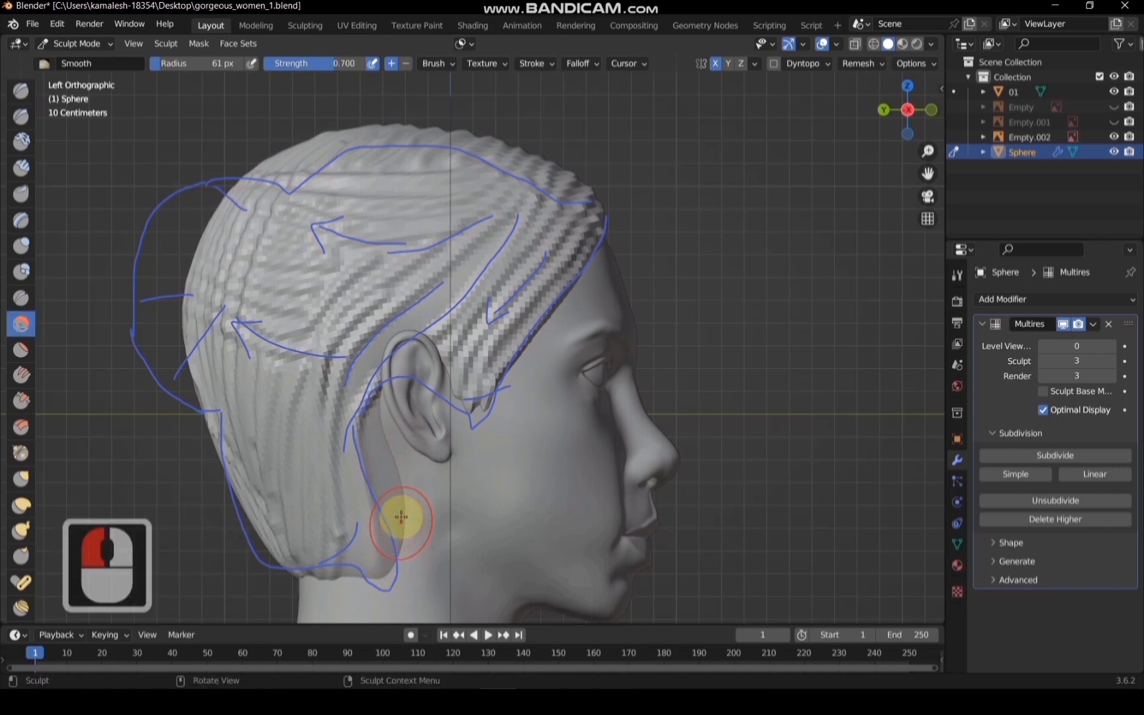
key("f")
left_click(377, 513)
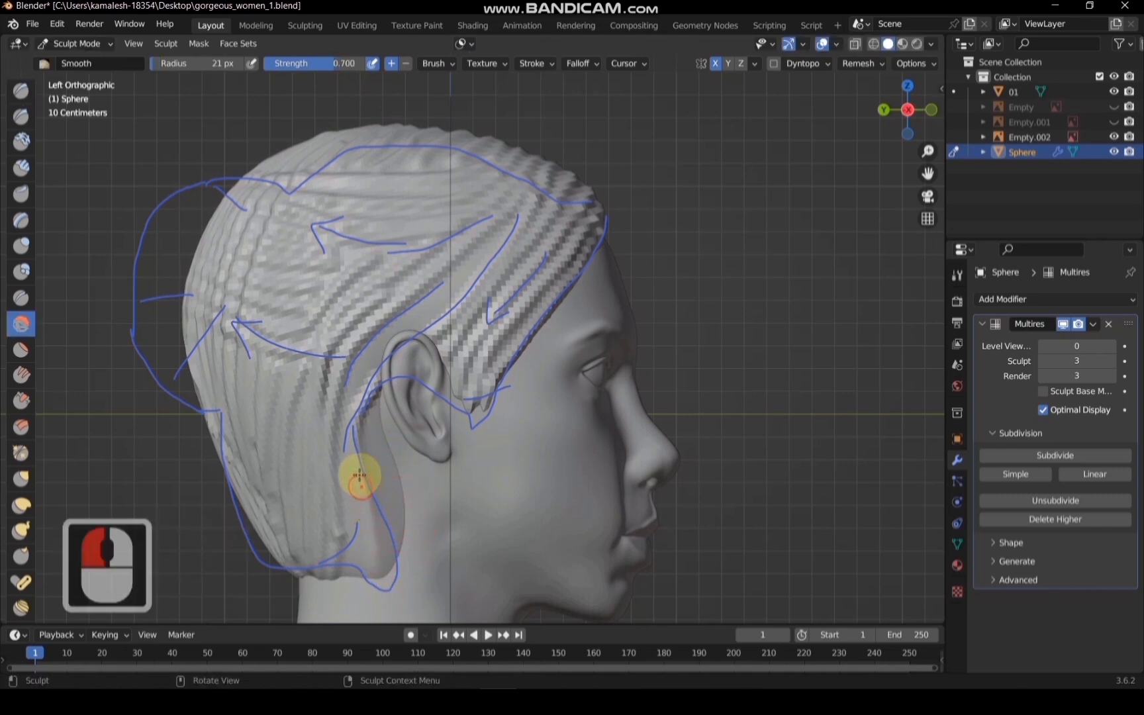
Using the Draw brush at 21 px, sculpt strands from the temple over the ear and down toward the nape
key("x")
mouse_move(320, 561)
left_mouse_down()
mouse_move(370, 372)
mouse_move(504, 232)
left_mouse_up()
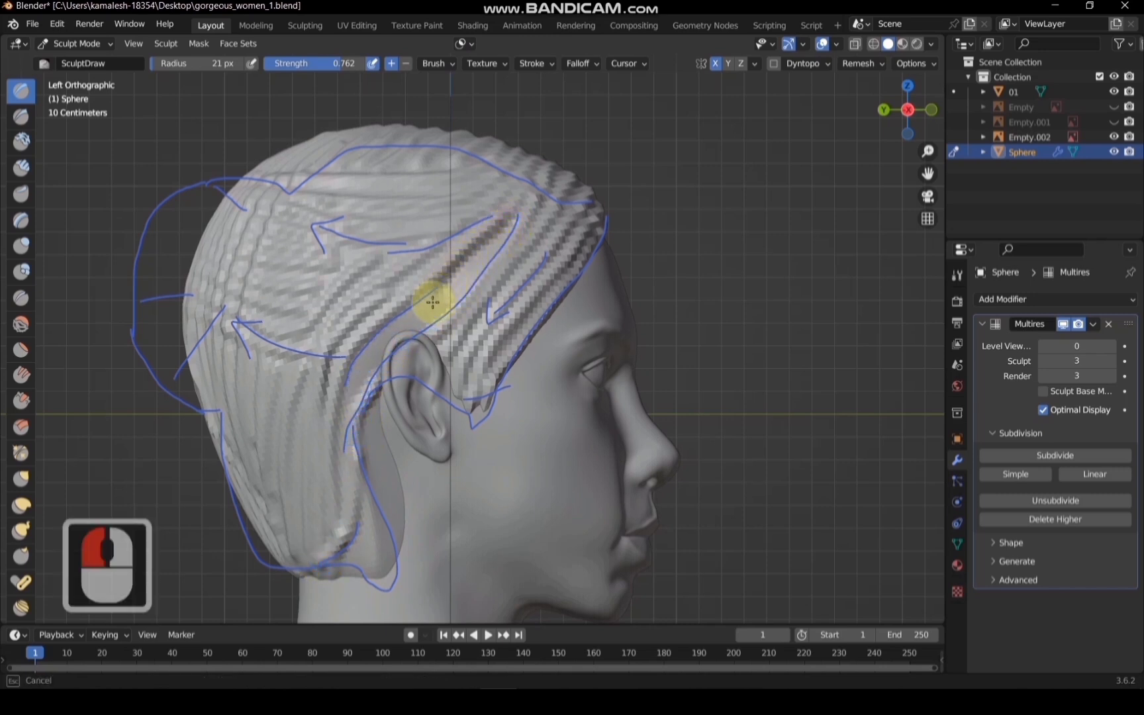
left_click_drag(343, 434, 340, 506)
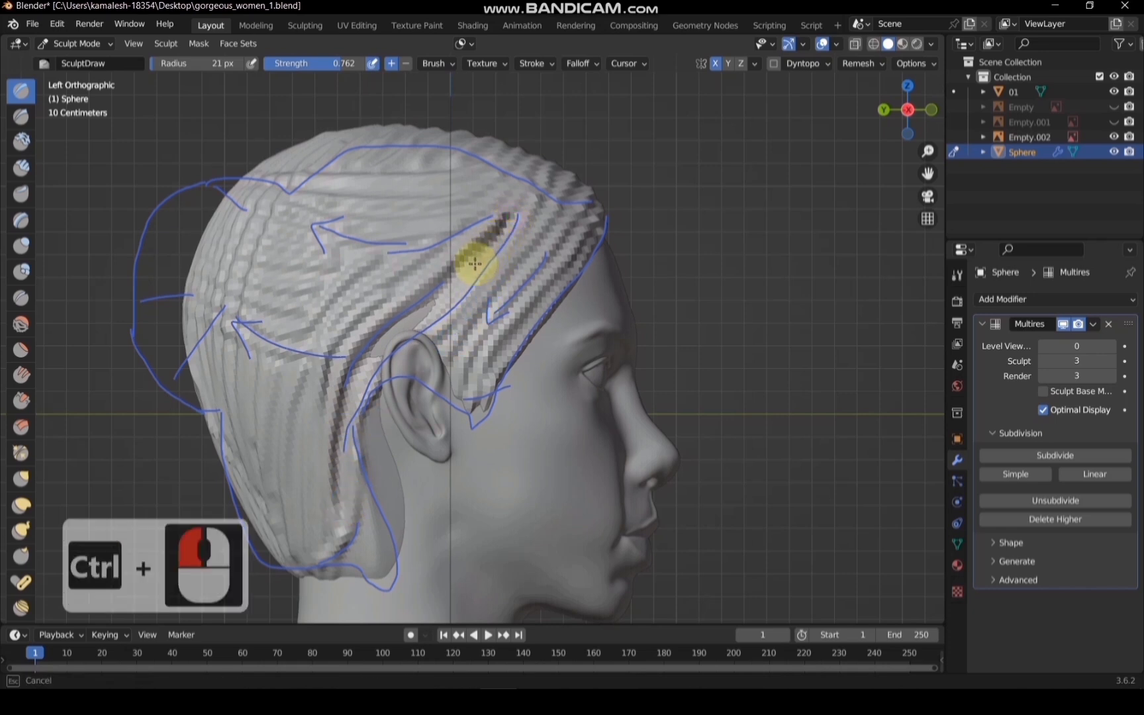
Carve a deep groove from the temple over and behind the ear, and build up strands along its ear side
left_click_drag(414, 322, 366, 362, "ctrl")
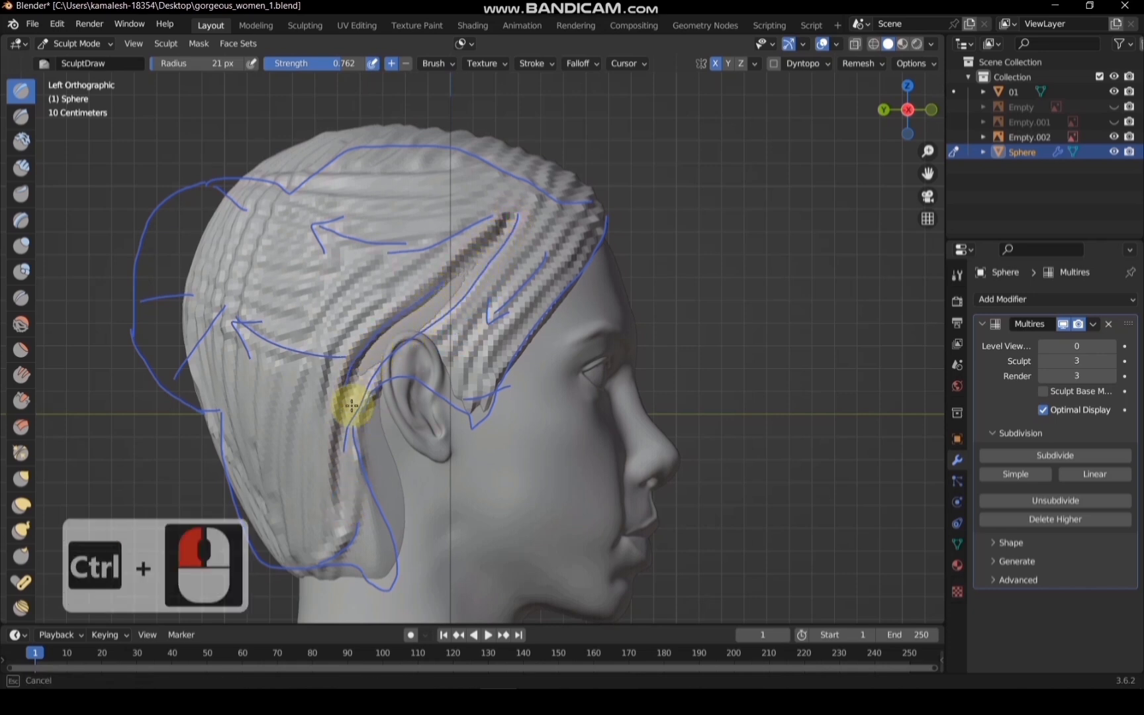
left_click_drag(351, 405, 361, 373, "ctrl")
mouse_move(348, 435)
left_mouse_down("ctrl")
mouse_move(352, 396)
mouse_move(339, 458)
left_mouse_up("ctrl")
left_click_drag(338, 453, 339, 454, "ctrl")
left_click_drag(337, 463, 337, 502, "ctrl")
left_click_drag(335, 491, 341, 507, "ctrl")
left_click_drag(337, 496, 341, 509, "ctrl")
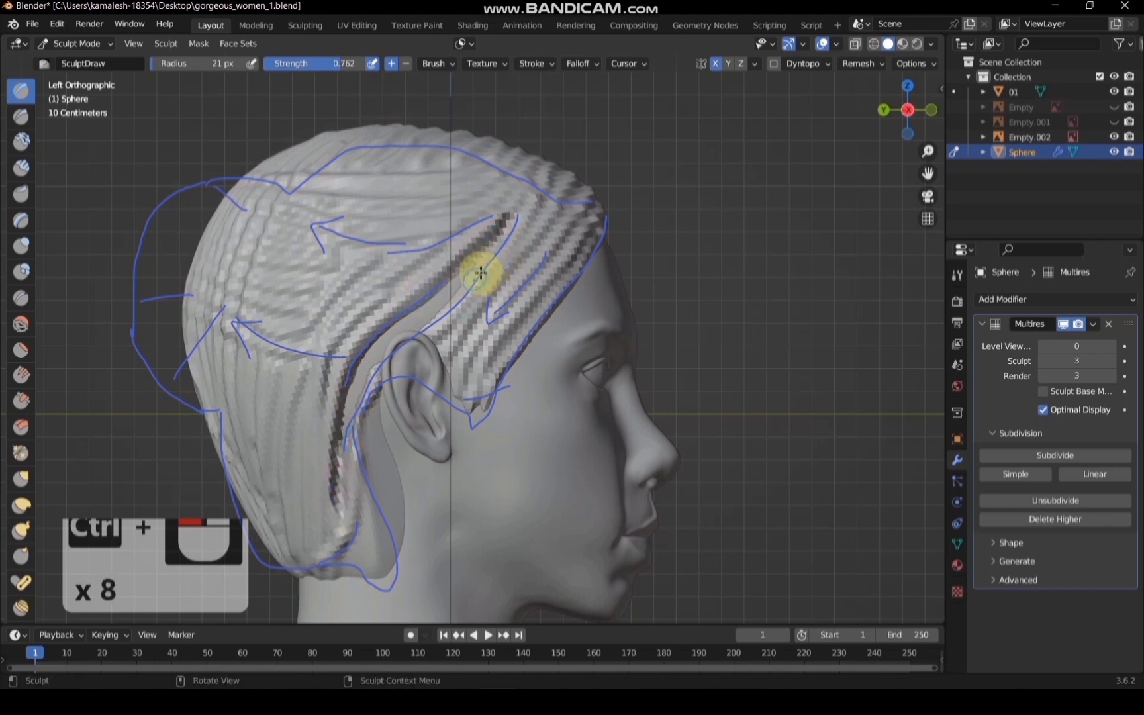
left_click_drag(508, 226, 448, 311)
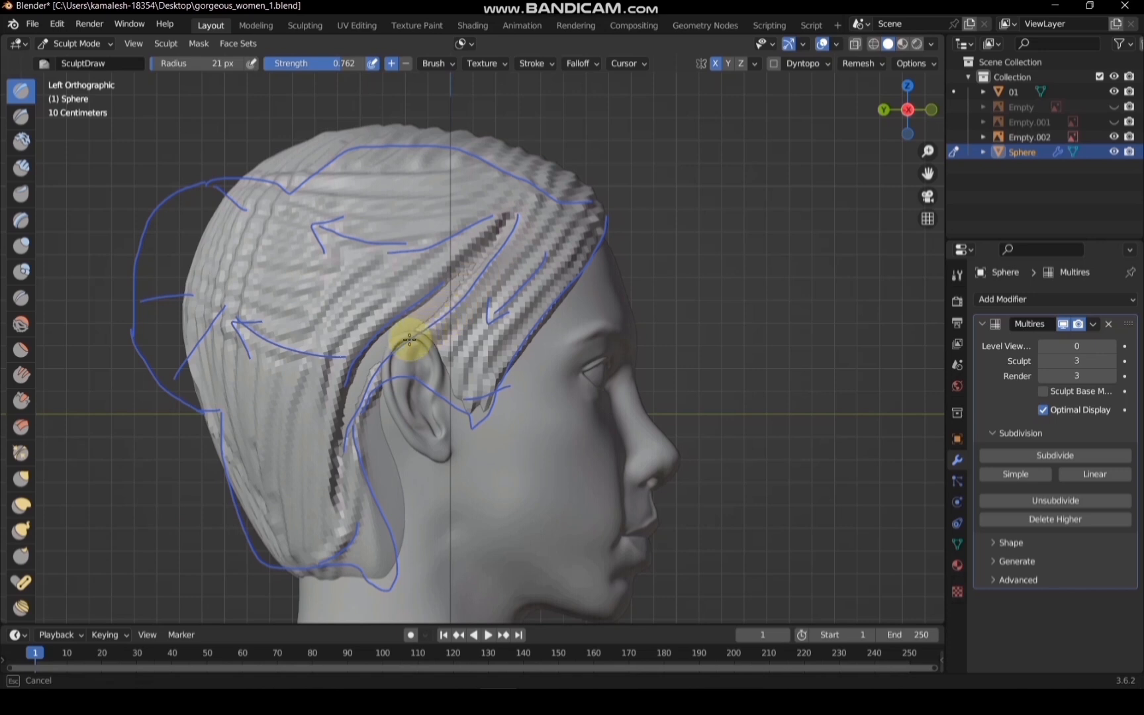
mouse_move(375, 368)
left_mouse_down()
mouse_move(329, 592)
mouse_move(368, 542)
left_mouse_up()
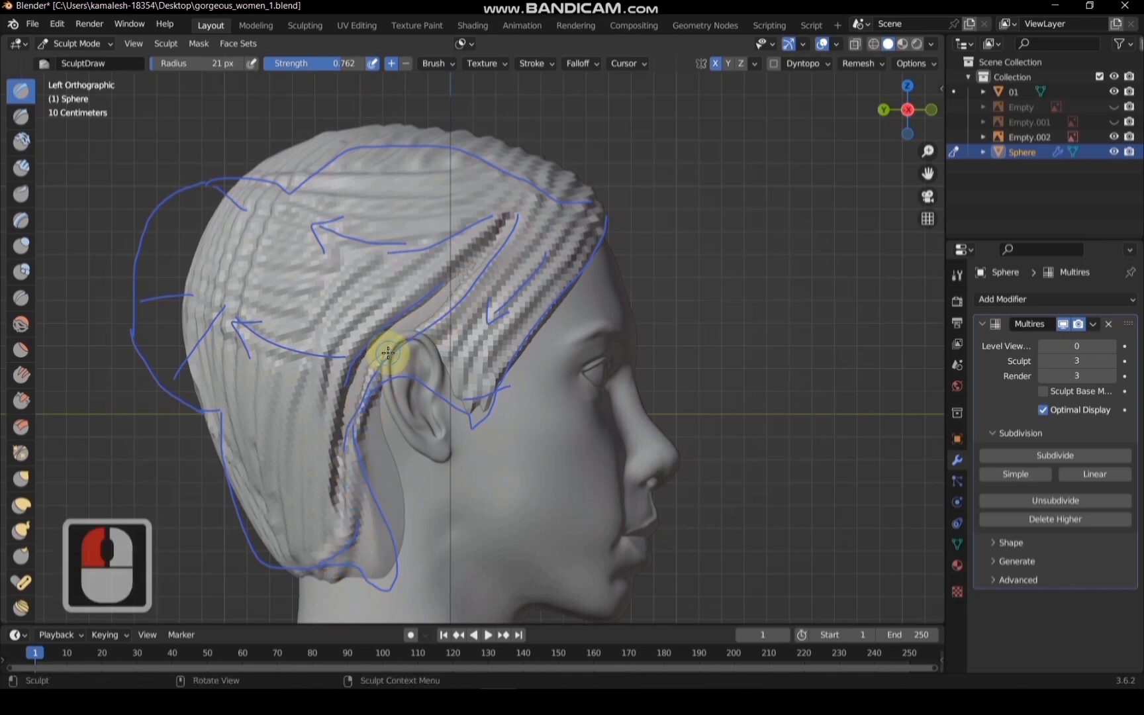
Sculpt strands along the back edge of the groove, from the temple down behind the ear to the nape
left_click_drag(495, 218, 478, 239)
mouse_move(433, 273)
left_mouse_down()
mouse_move(324, 396)
mouse_move(308, 573)
left_mouse_up()
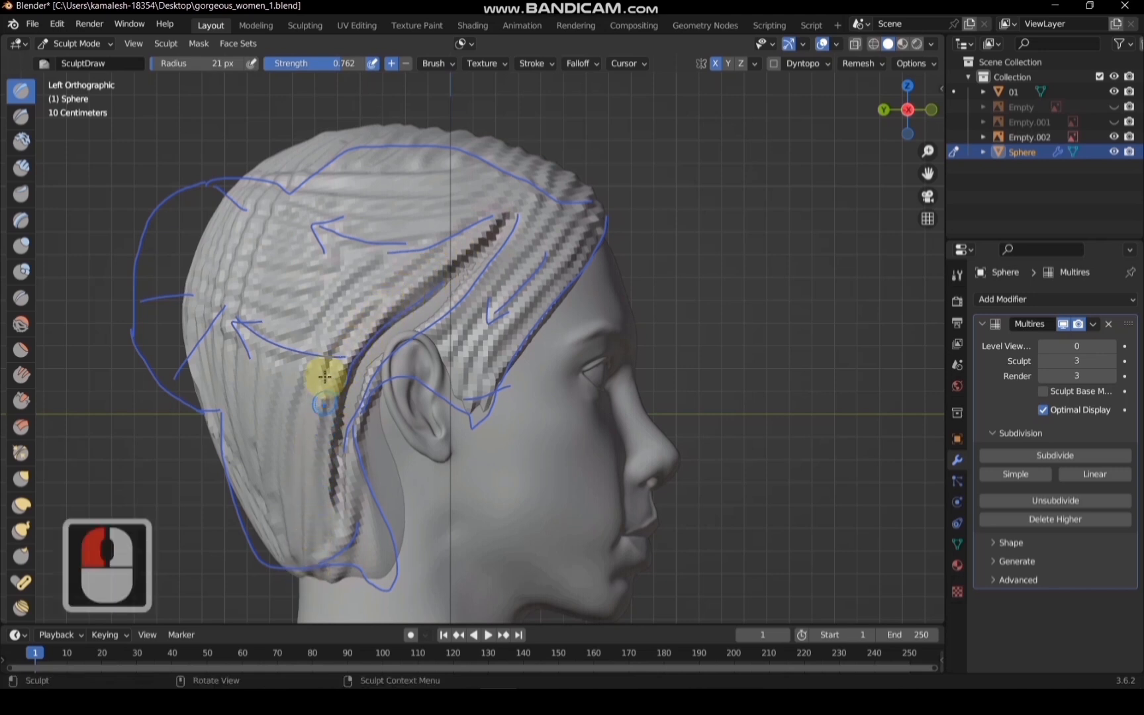
left_click_drag(325, 361, 314, 377)
mouse_move(303, 424)
left_mouse_down()
mouse_move(294, 498)
mouse_move(309, 577)
left_mouse_up()
Sculpt strands directly behind the ear, following the annotated outline down to the hair's lower corner at the nape
left_click_drag(378, 408, 374, 440)
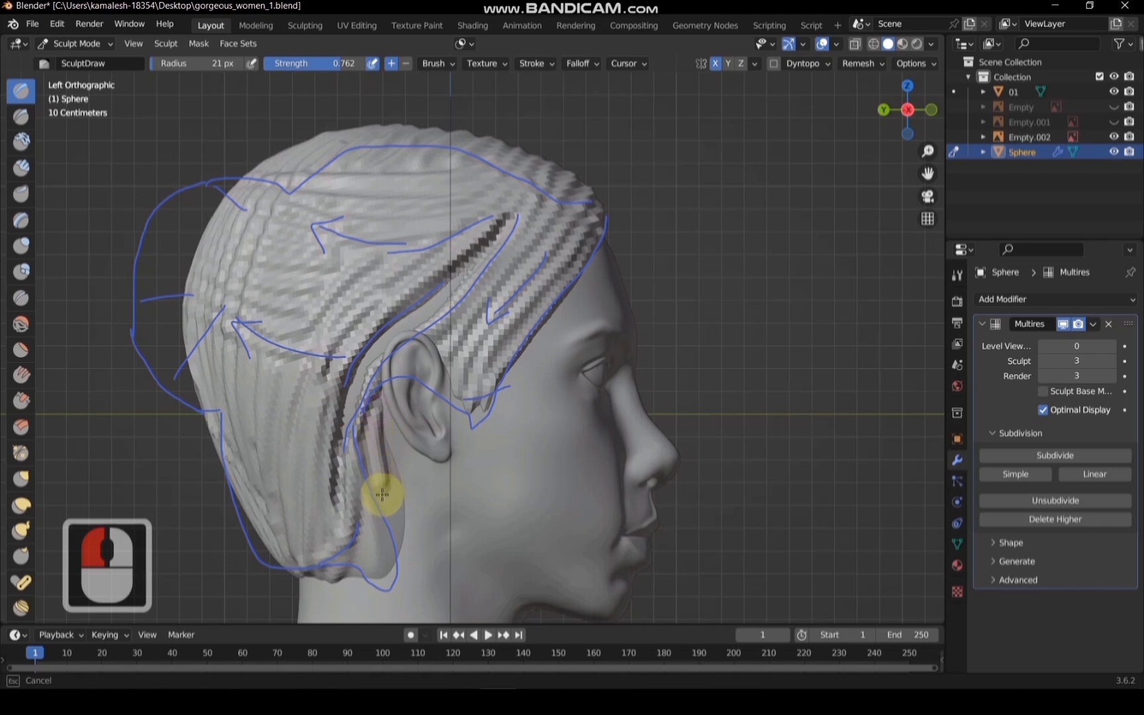
mouse_move(382, 494)
left_mouse_down()
mouse_move(372, 583)
mouse_move(370, 557)
left_mouse_up()
mouse_move(389, 456)
left_mouse_down()
mouse_move(388, 567)
mouse_move(396, 472)
mouse_move(397, 546)
left_mouse_up()
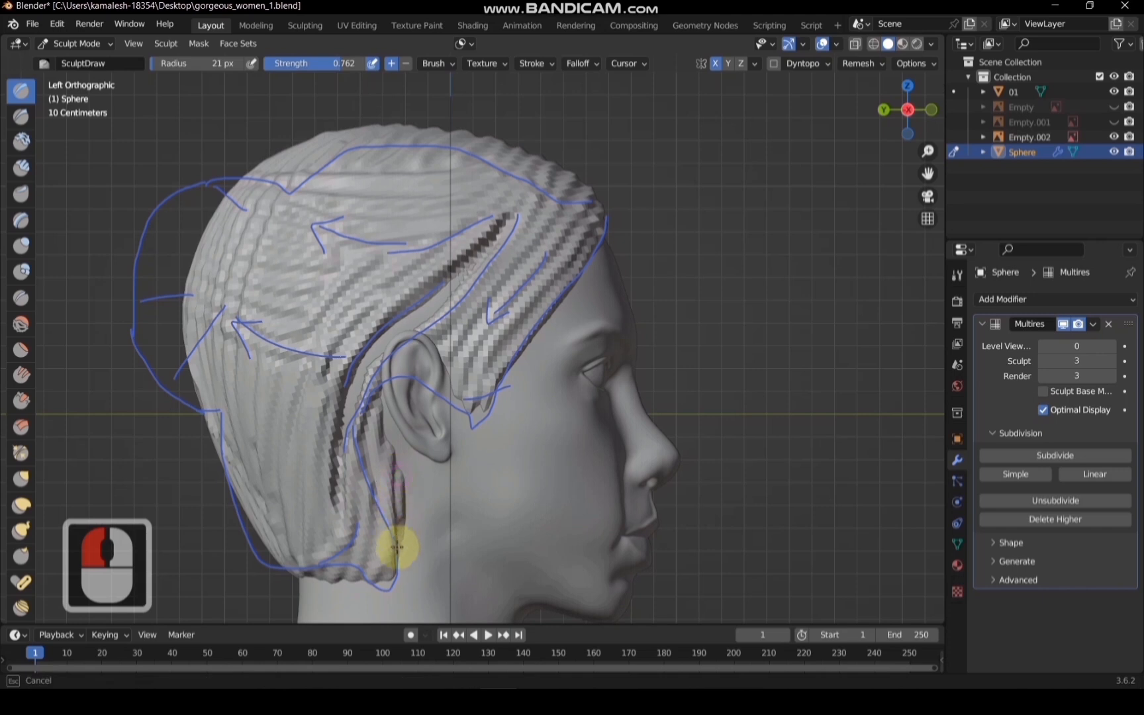
left_click_drag(384, 598, 385, 596)
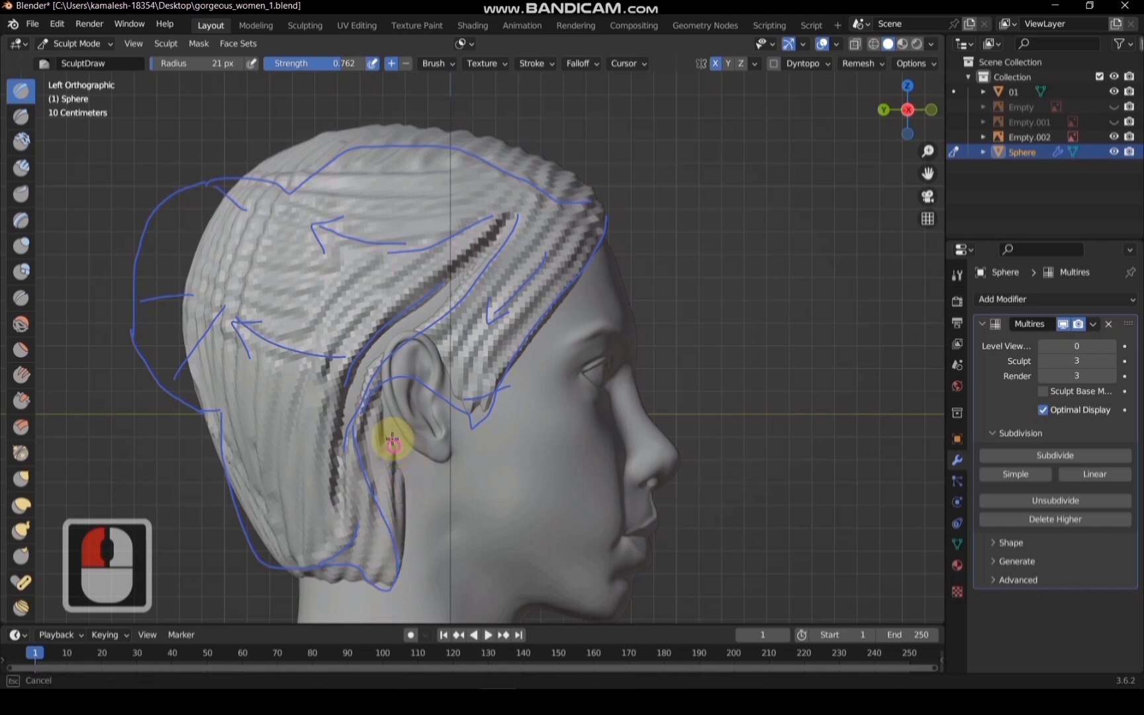
mouse_move(383, 399)
left_mouse_down()
mouse_move(401, 468)
mouse_move(400, 449)
left_mouse_up()
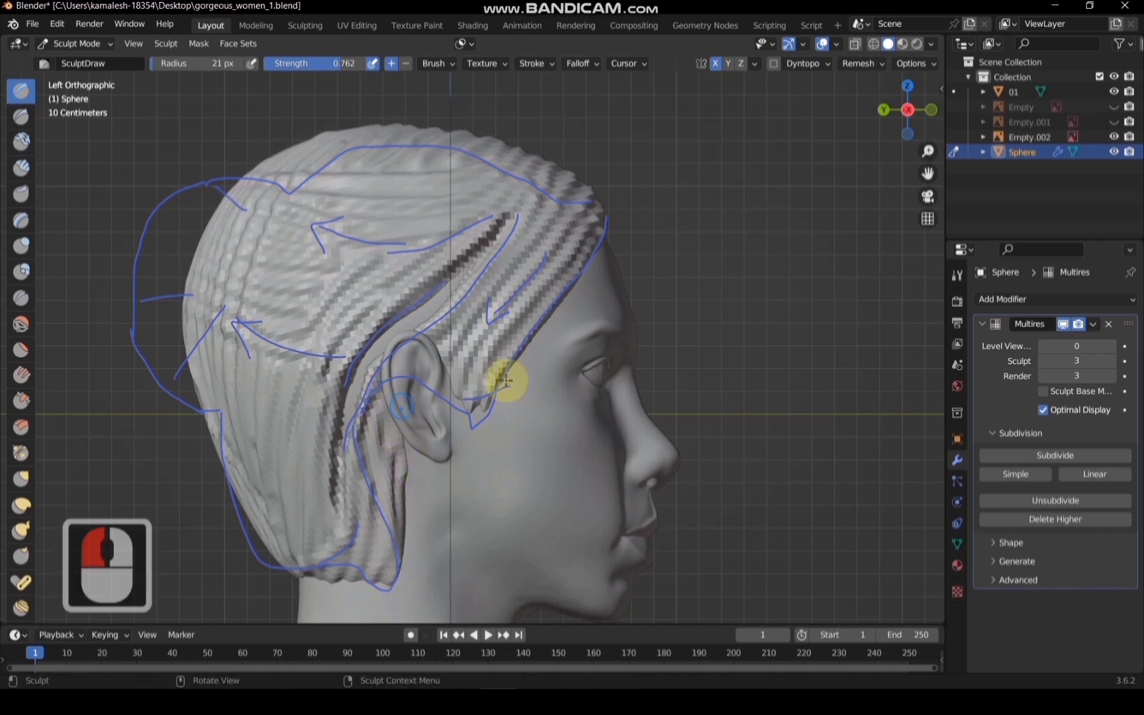
Refine the sideburn tip in front of the ear and draw a strand from the temple over the ear
left_click_drag(479, 401, 471, 435)
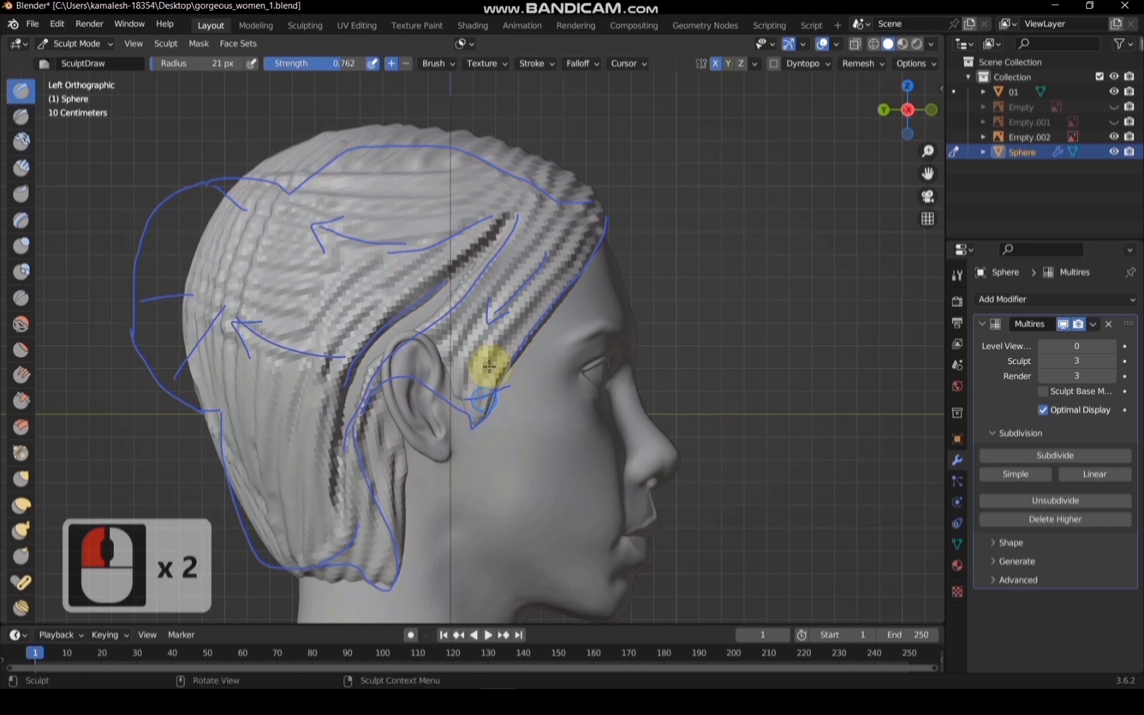
left_click_drag(459, 276, 398, 324)
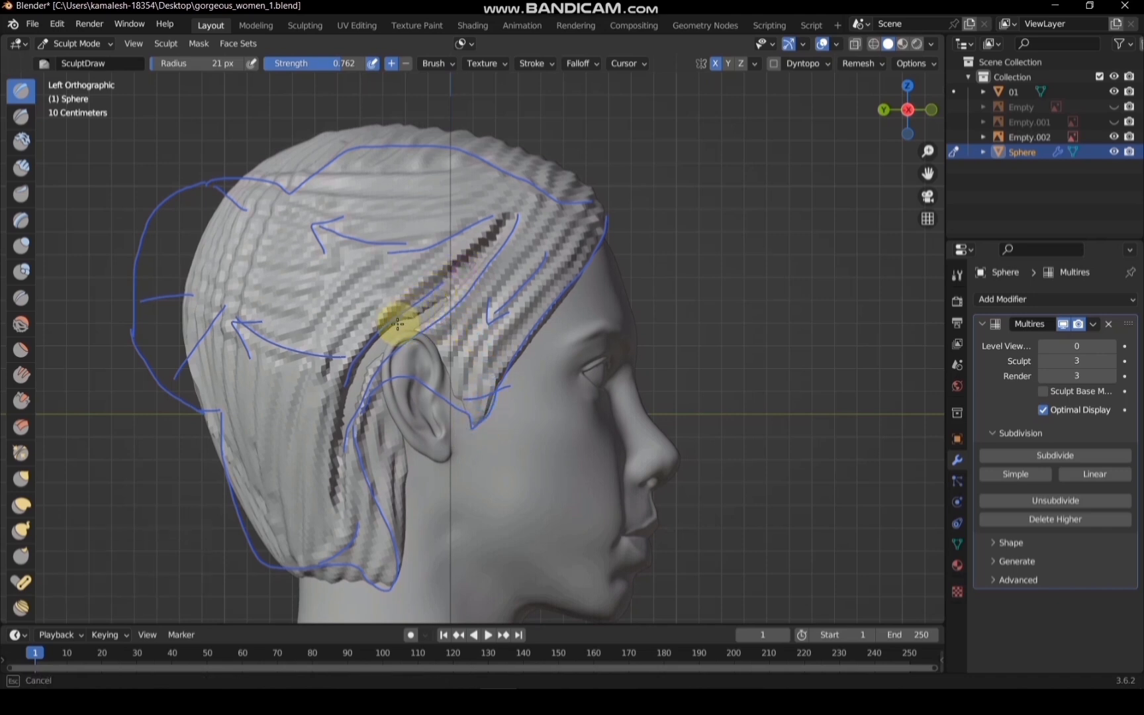
left_click_drag(358, 368, 354, 375)
Smooth the groove above and behind the ear using the Smooth brush at 52 px
key("shift+s")
key("f")
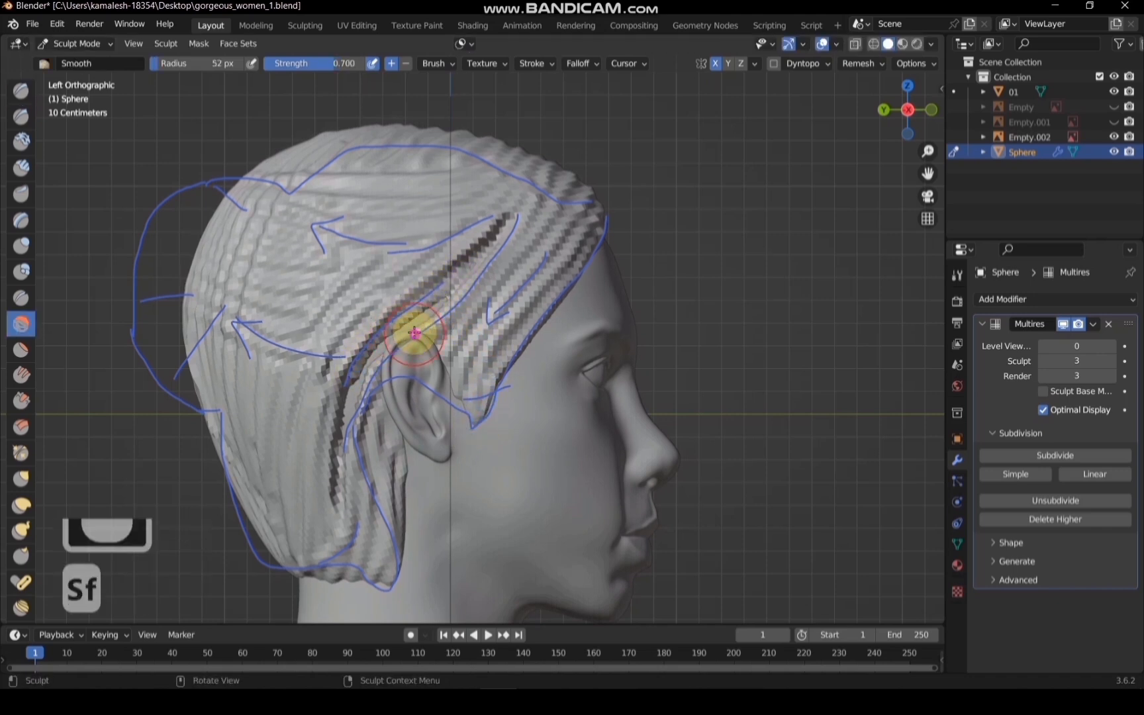
left_click(434, 299)
left_click_drag(437, 298, 397, 338)
left_click_drag(399, 334, 388, 350)
left_click_drag(387, 349, 374, 366)
left_click(372, 371)
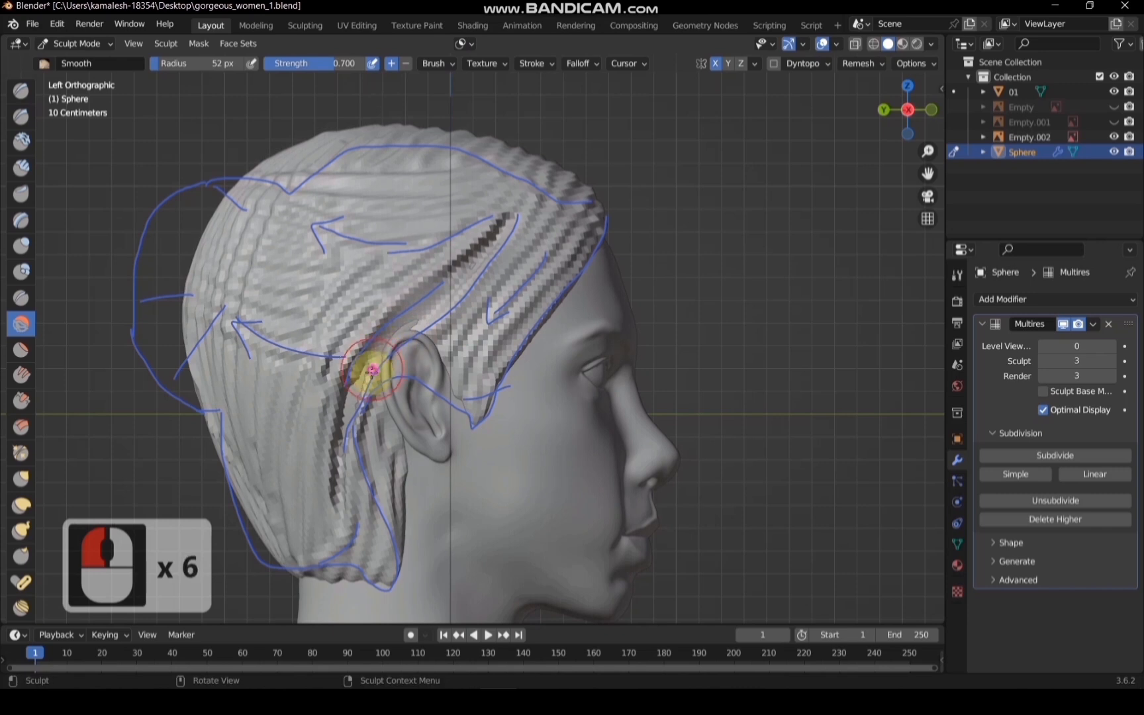
left_click_drag(344, 417, 342, 423)
left_click_drag(341, 425, 375, 368)
left_click_drag(378, 365, 382, 358)
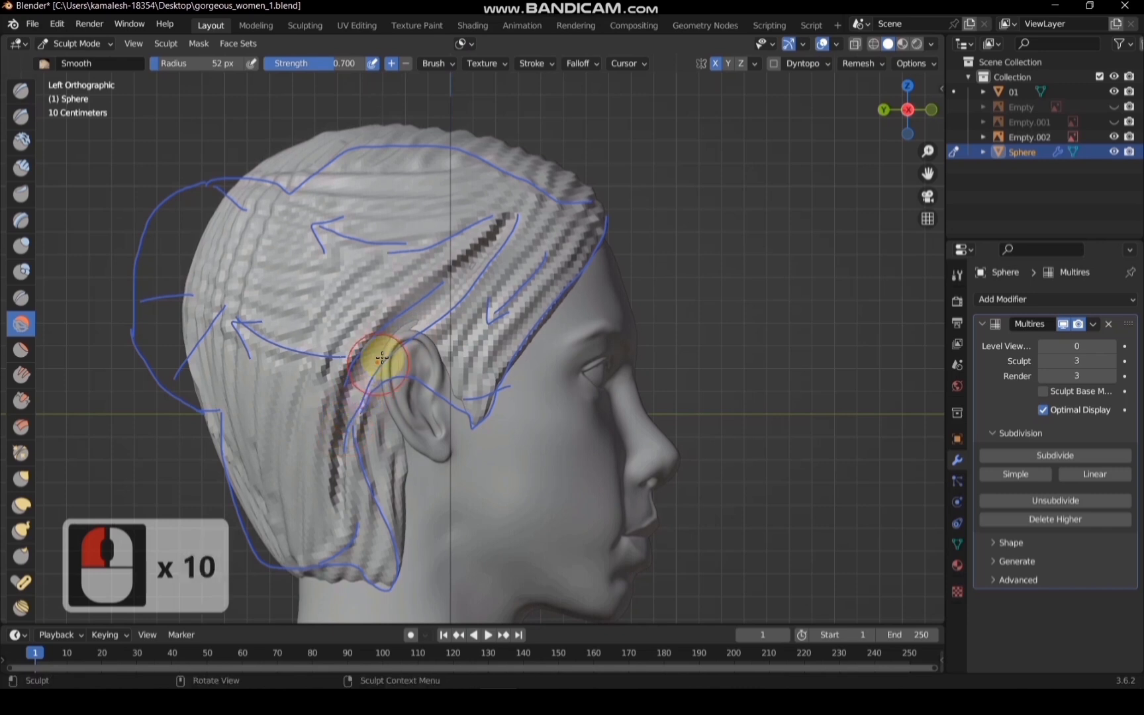
Reduce the brush radius to 25 px and redefine the hair edge above and behind the ear with Draw
key("f")
left_click(375, 340)
scroll(378, 396, "up", 1)
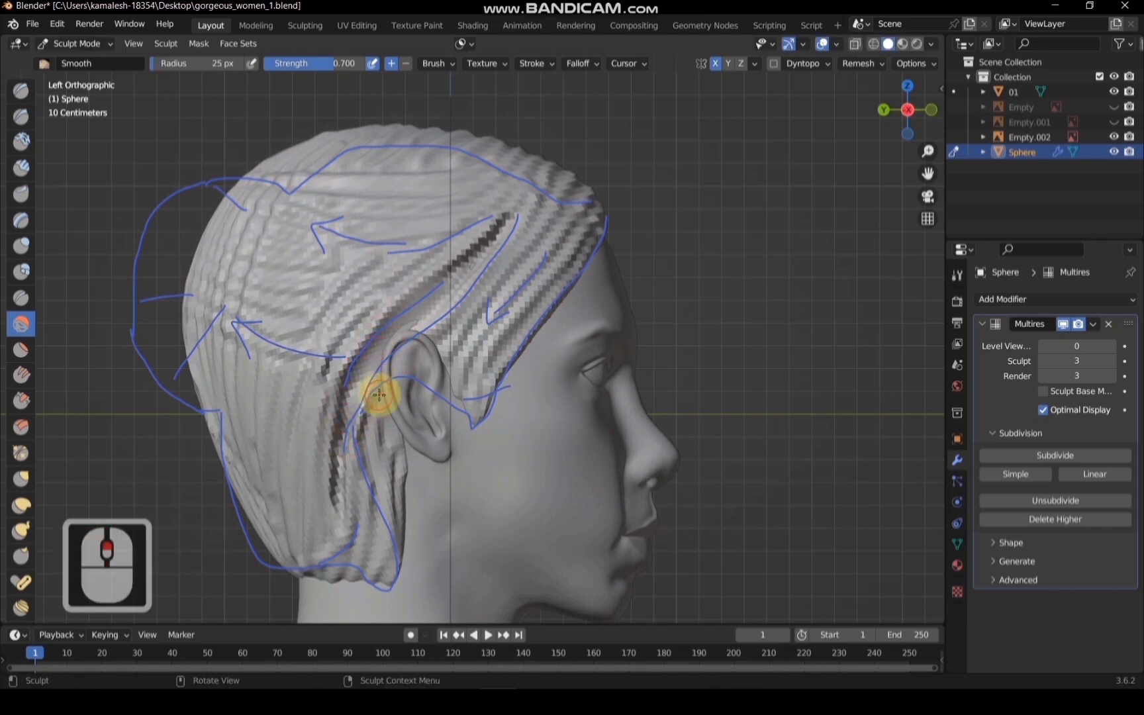
key("x")
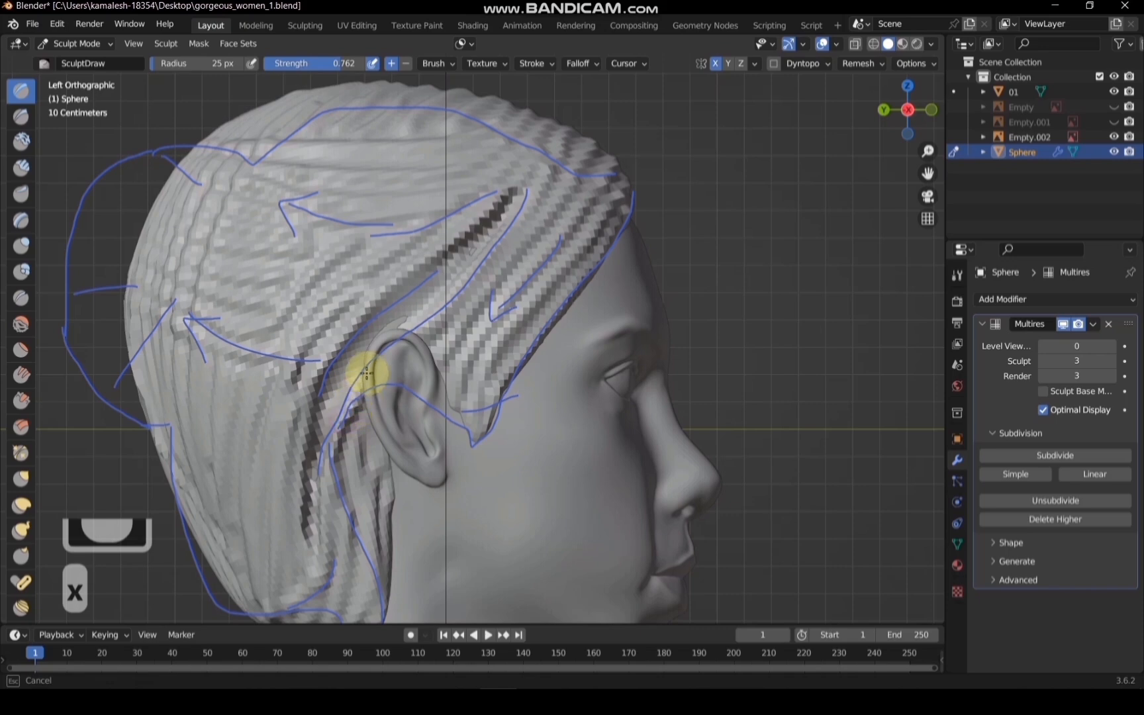
left_click_drag(366, 374, 412, 336)
mouse_move(462, 289)
left_mouse_down()
mouse_move(438, 276)
mouse_move(319, 421)
left_mouse_up()
scroll(593, 327, "down", 4)
scroll(462, 334, "up", 4)
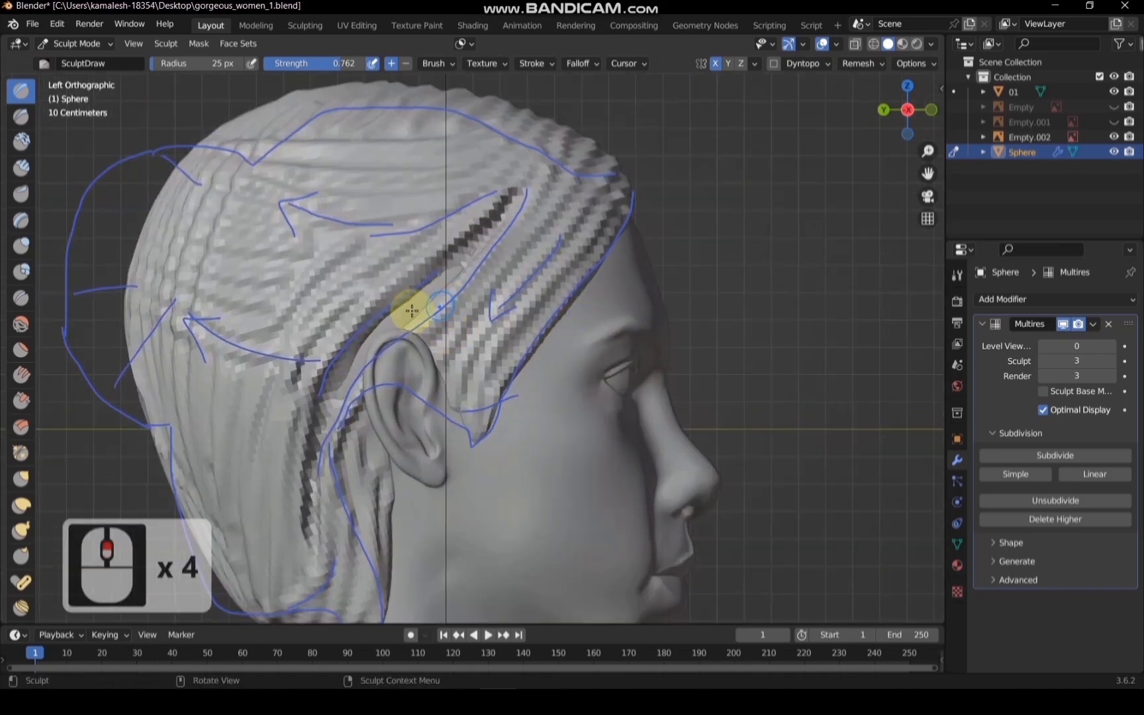
Set the Draw brush radius to 58 px and reshape the hair in the groove just above the ear
key("f")
left_click(442, 283)
mouse_move(403, 319)
left_mouse_down()
mouse_move(362, 345)
mouse_move(352, 378)
mouse_move(378, 335)
mouse_move(448, 285)
left_mouse_up()
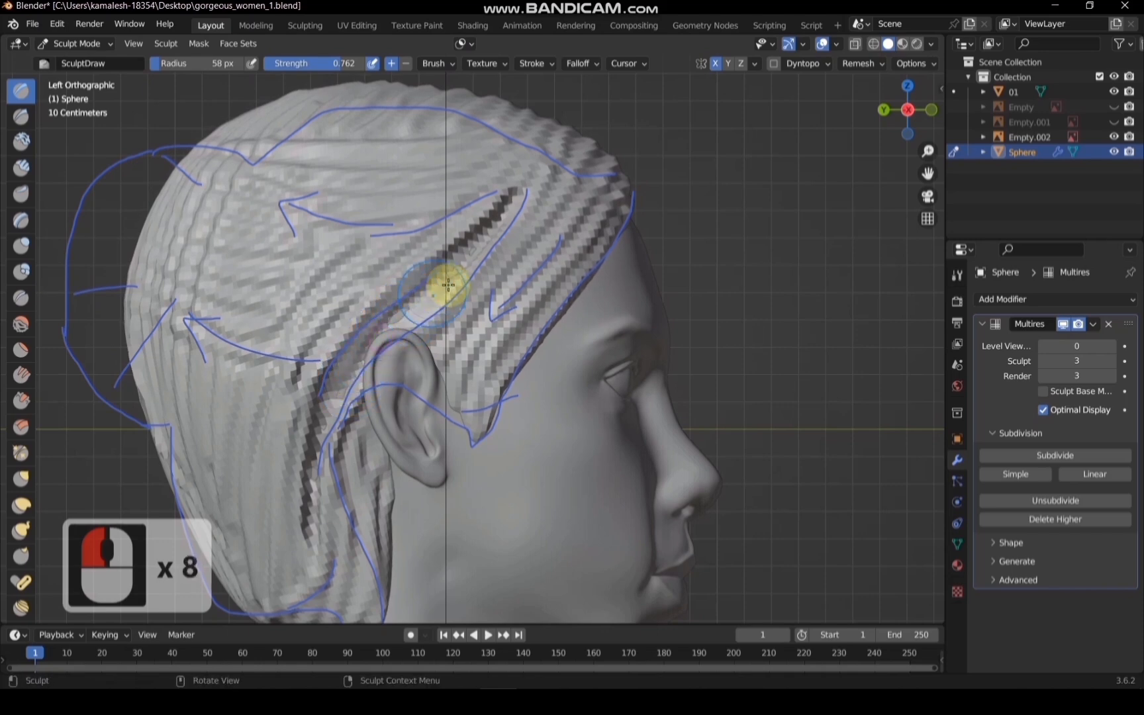
Set the Draw brush radius to 18 px and sculpt fine strands beside the centre parting above the forehead
scroll(746, 230, "down", 3)
left_click_drag(909, 110, 867, 141)
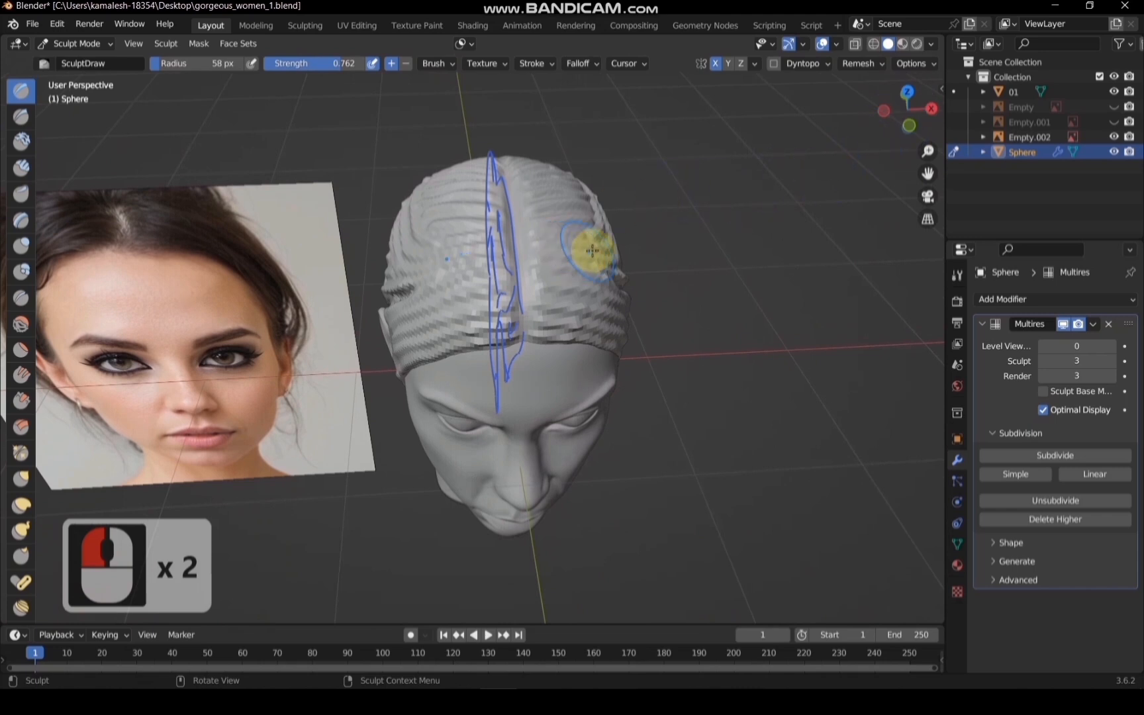
scroll(595, 248, "up", 3)
key("f")
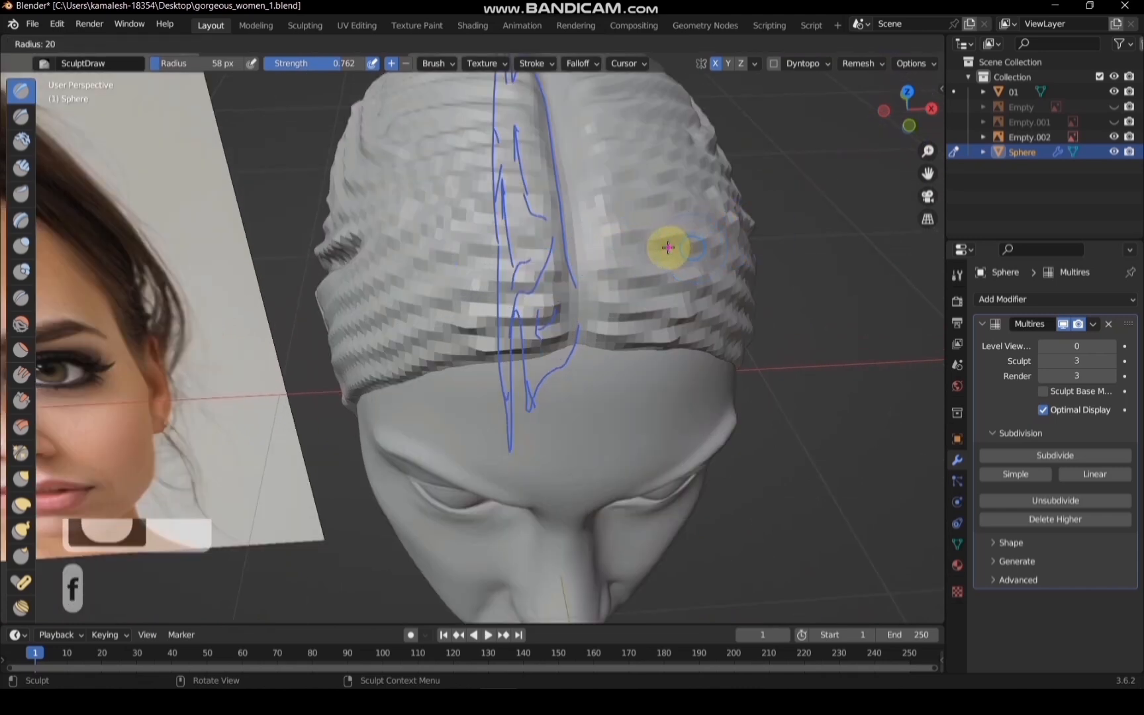
left_click(666, 247)
mouse_move(586, 278)
left_mouse_down()
mouse_move(640, 282)
mouse_move(609, 307)
mouse_move(619, 306)
left_mouse_up()
left_click_drag(646, 246, 586, 249)
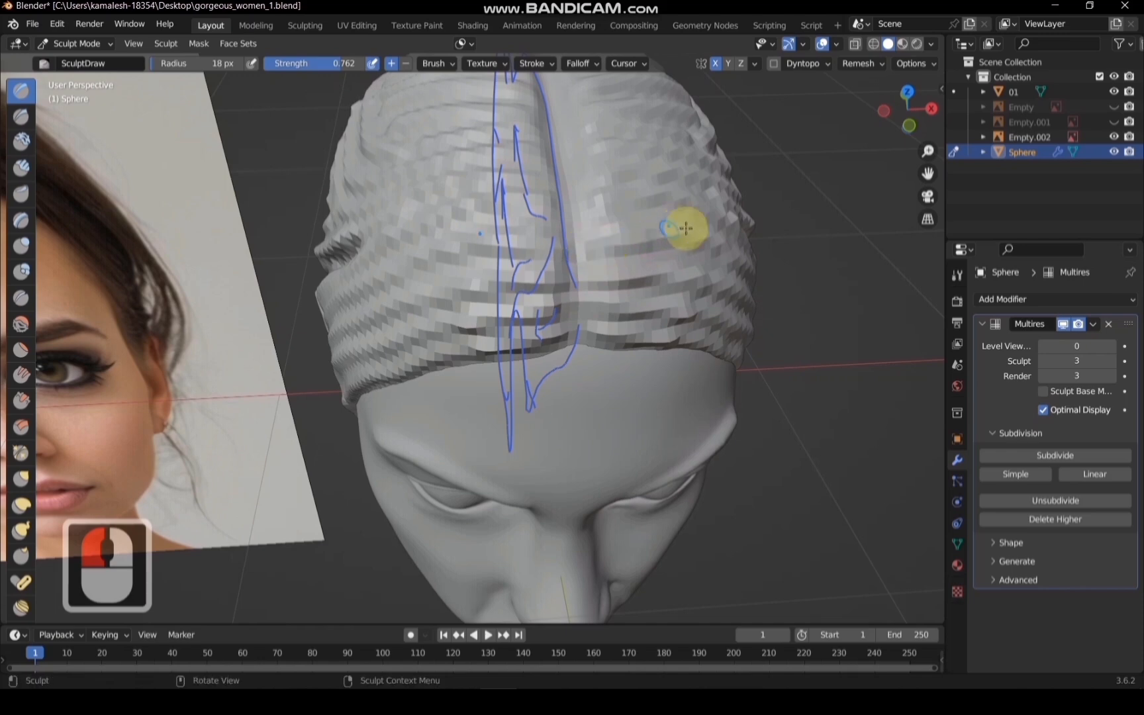
Examine the hair strands over the crown and along the side of the head against the annotated flow arrows
scroll(689, 227, "down", 3)
mouse_move(907, 112)
left_mouse_down()
mouse_move(844, 112)
mouse_move(863, 153)
left_mouse_up()
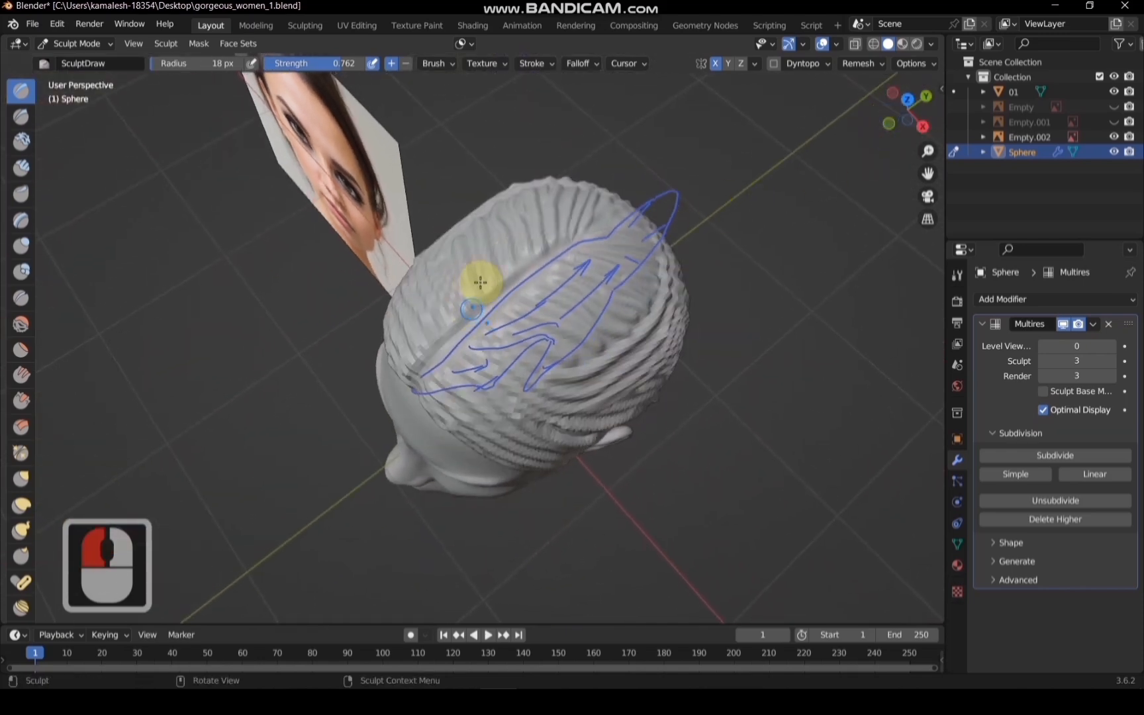
scroll(510, 284, "up", 2)
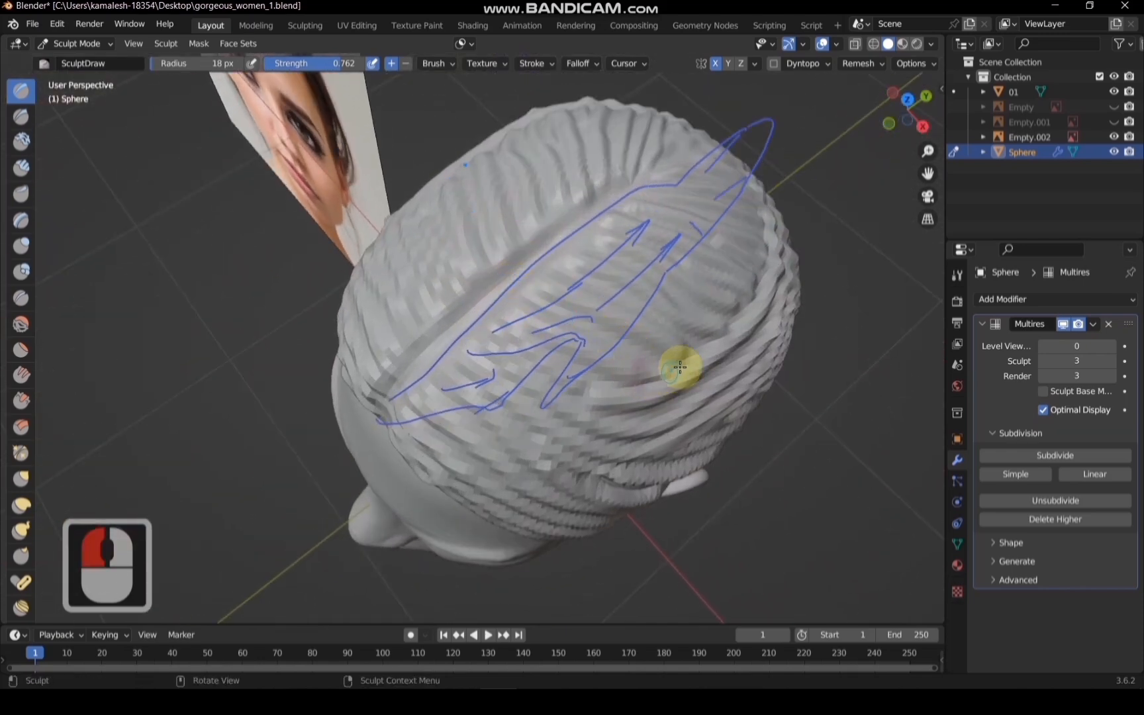
scroll(682, 365, "down", 4)
left_click_drag(912, 119, 905, 111)
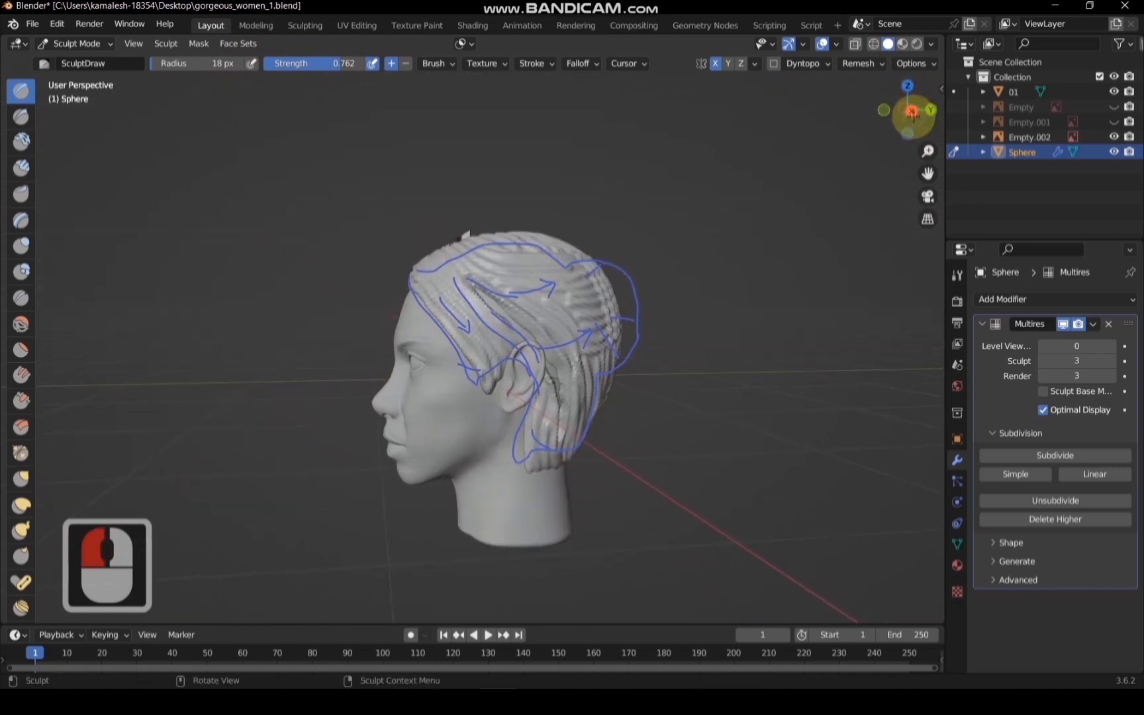
Switch the hair mesh to Object Mode and set its Multires viewport level to 3
left_click(907, 110)
scroll(608, 288, "up", 3)
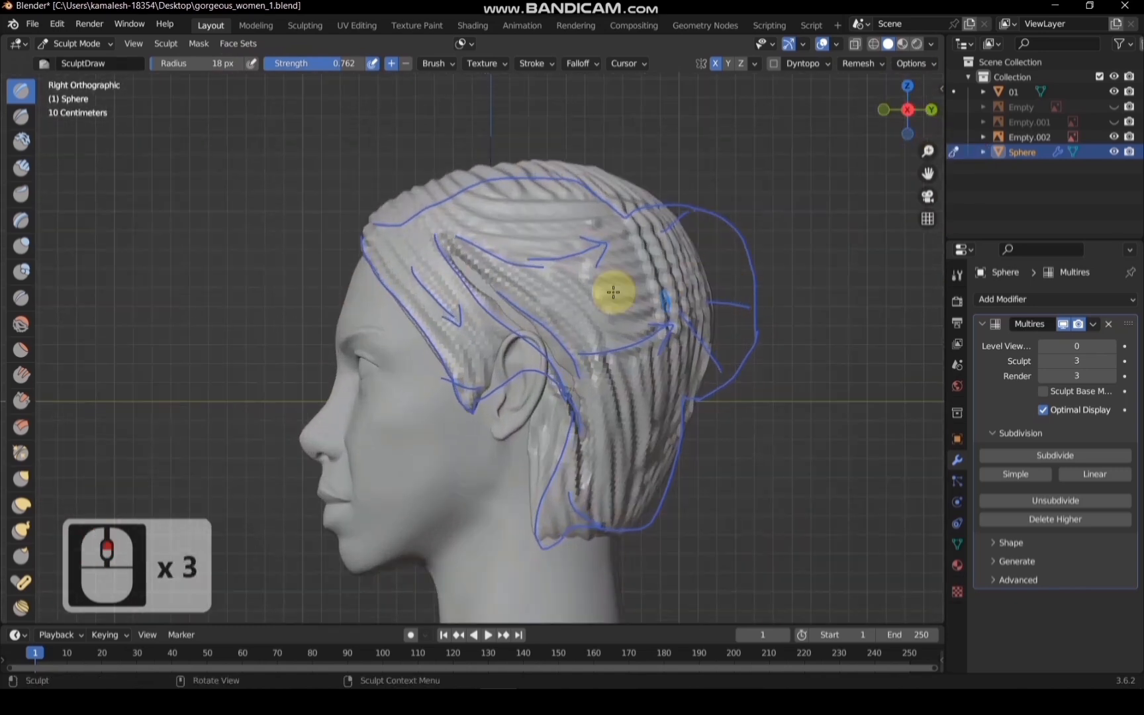
scroll(574, 274, "down", 1)
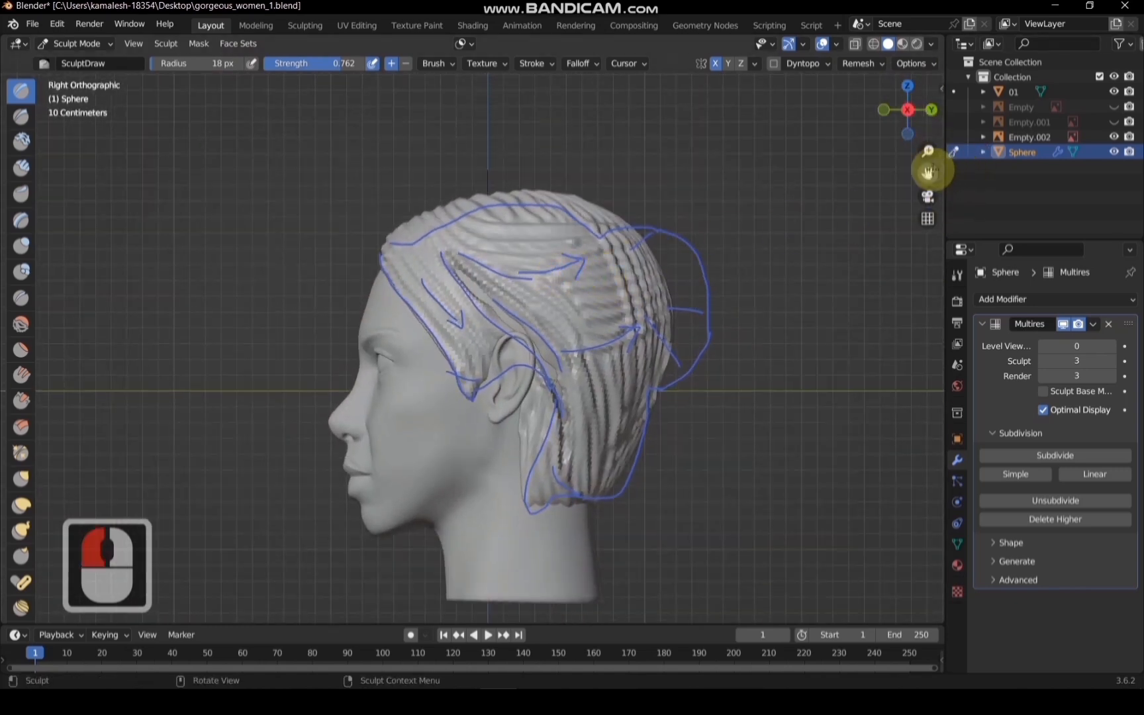
left_click_drag(928, 174, 880, 175)
left_click(74, 44)
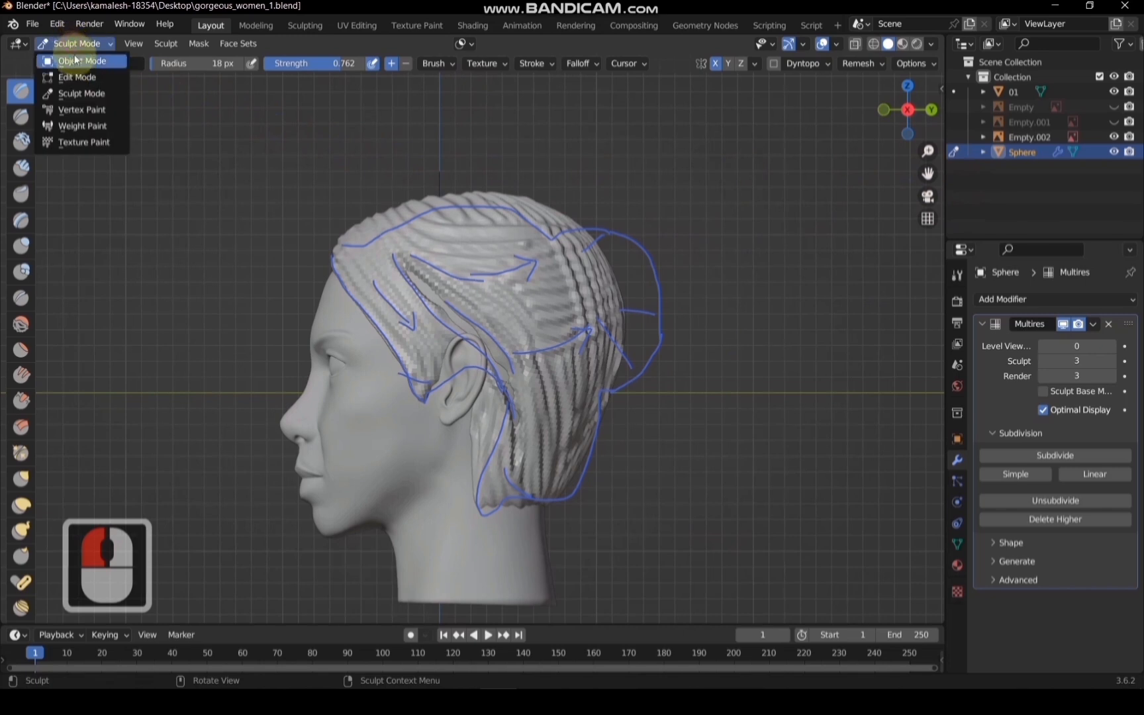
left_click(69, 58)
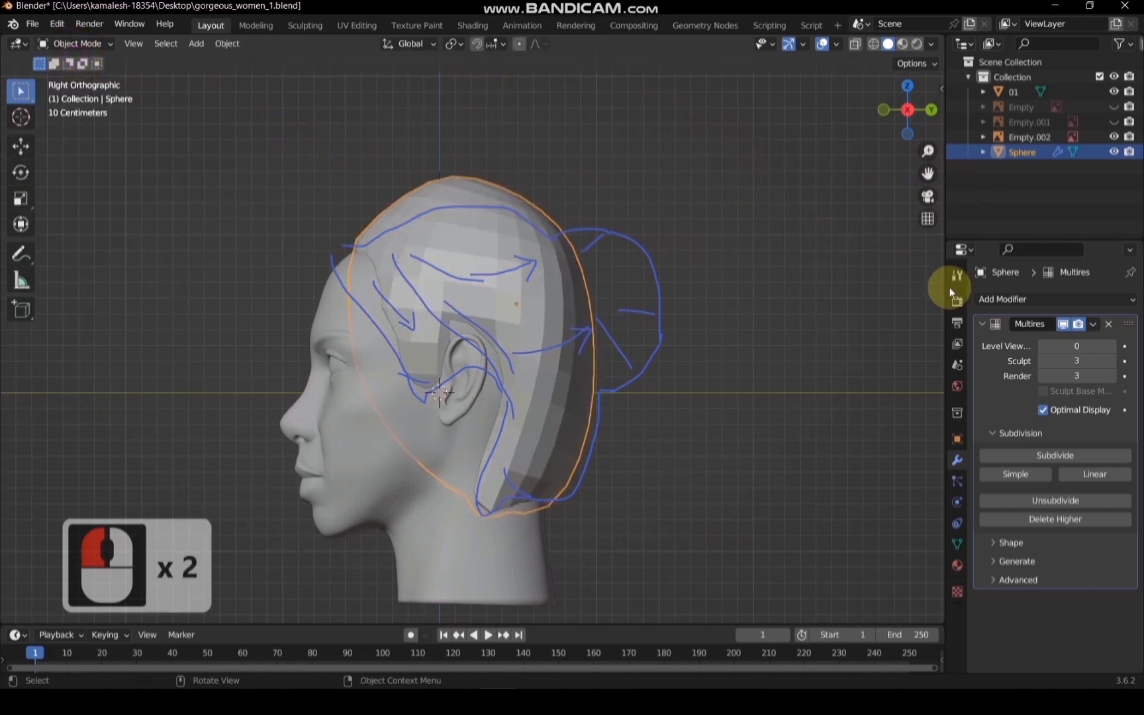
left_click(1113, 346)
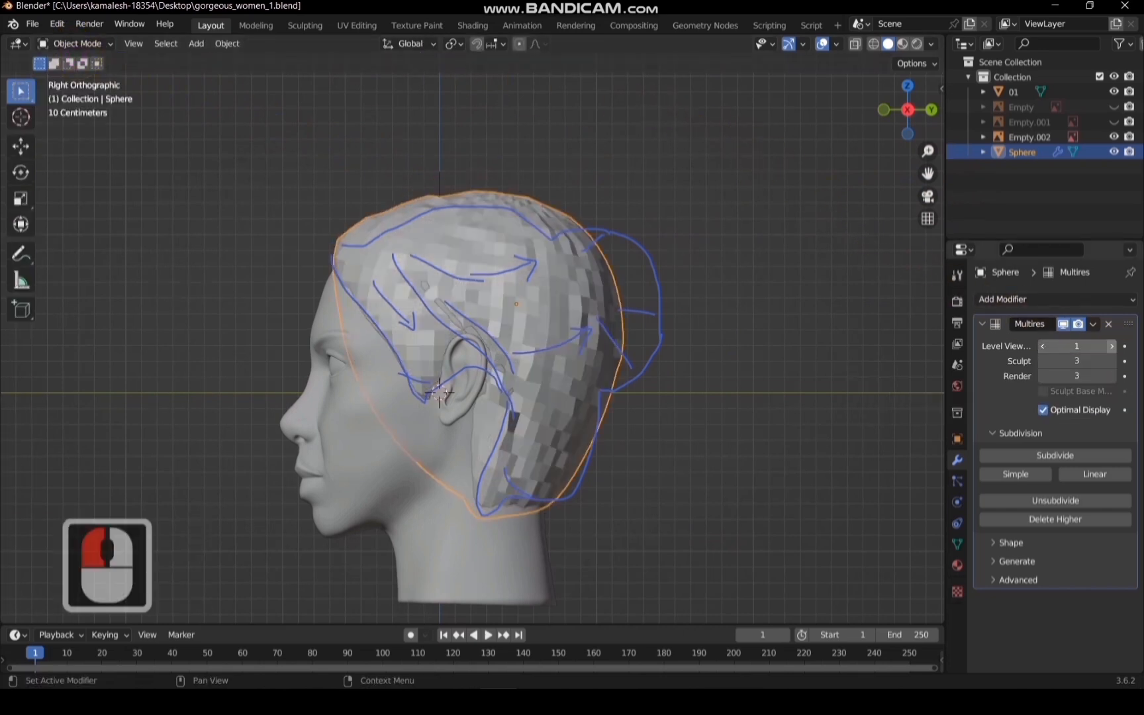
left_click(1112, 345)
left_click(1113, 345)
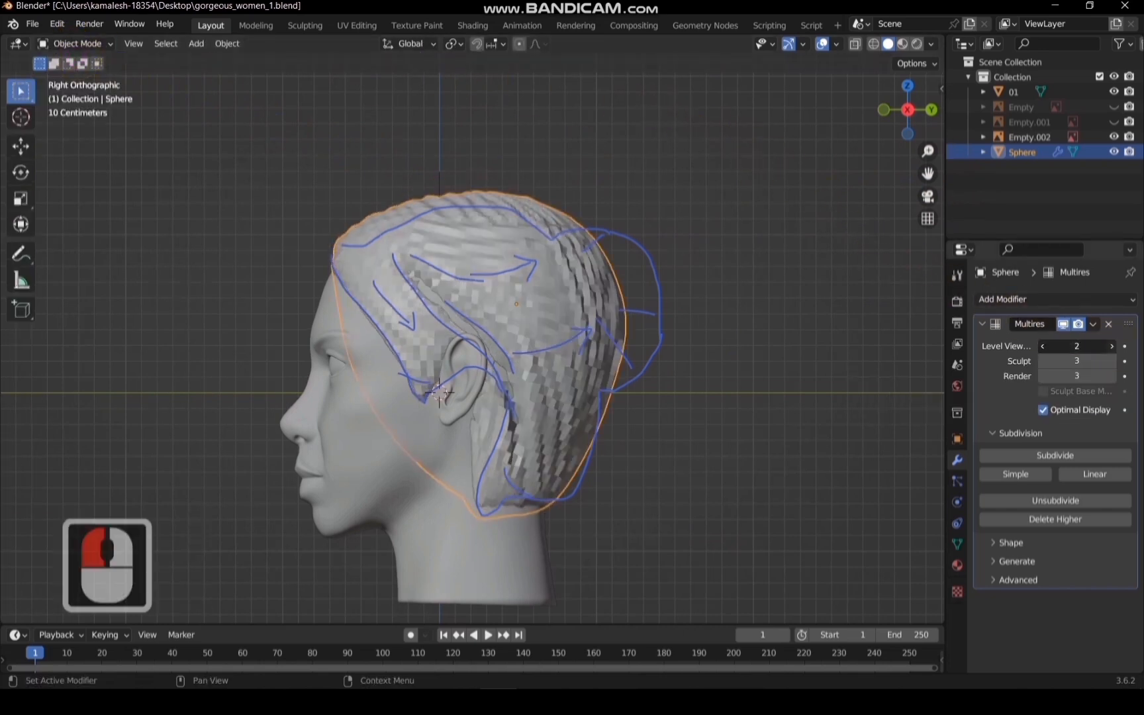
left_click(812, 288)
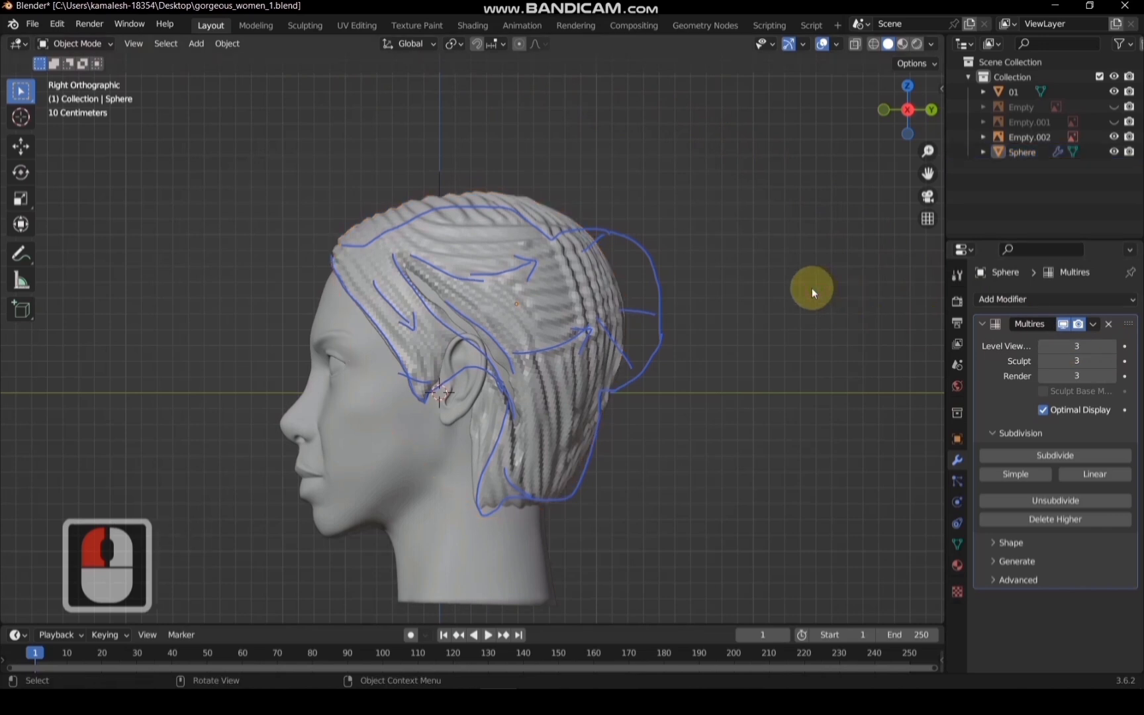
Add a UV sphere and move it behind the head, near the outlined hair bun
left_click(510, 402)
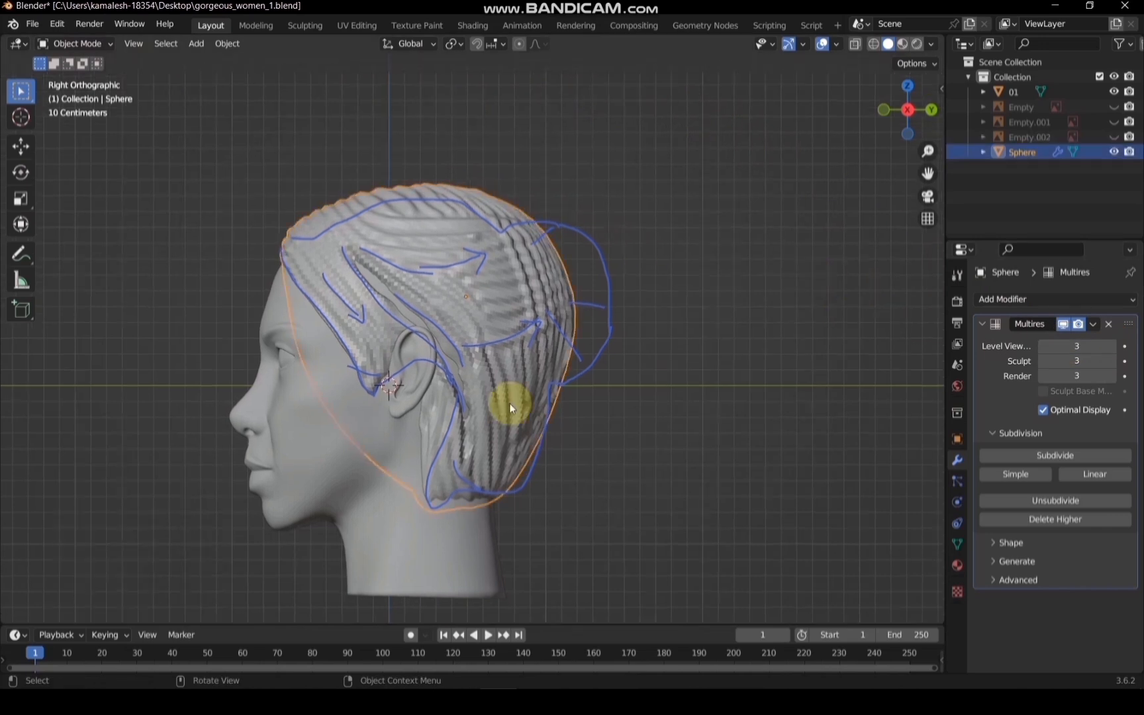
left_click(198, 45)
mouse_move(222, 60)
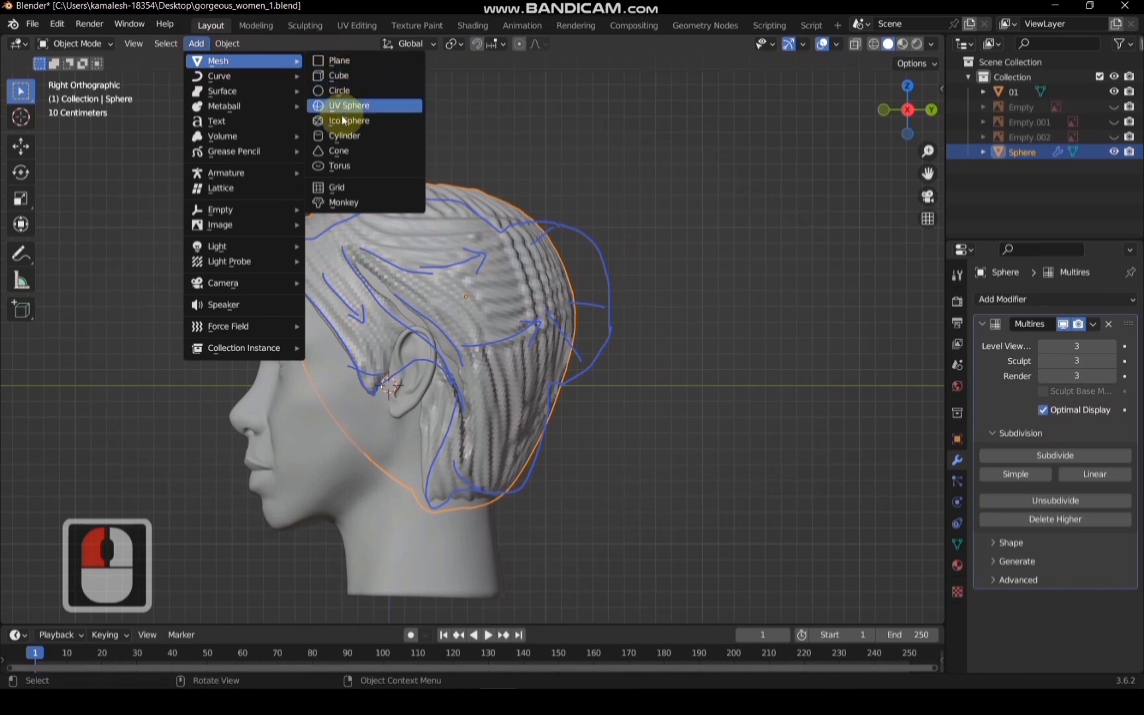
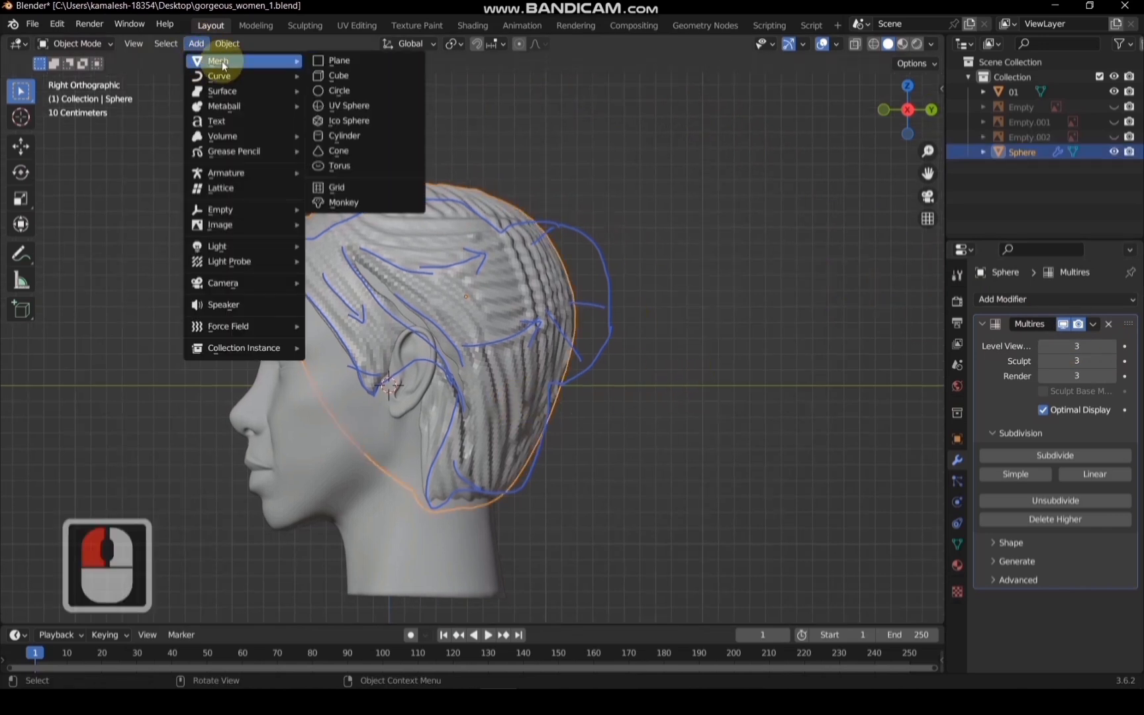
left_click(343, 106)
key("g")
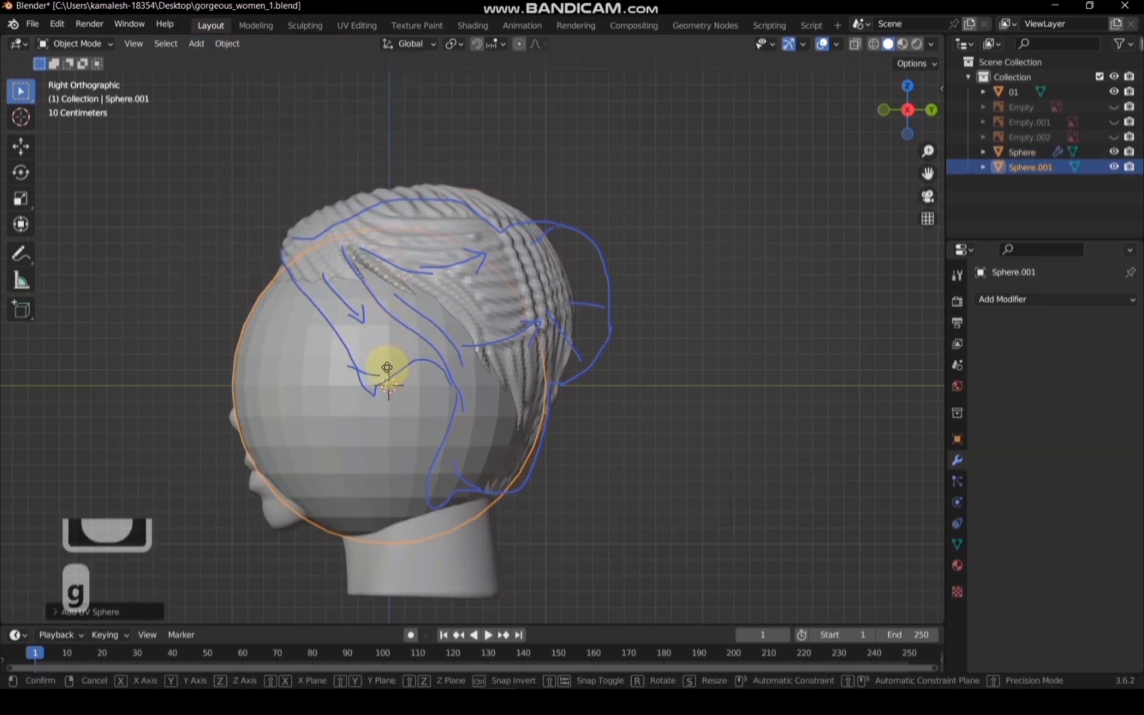
left_click(592, 269)
Scale the new sphere down to bun size and position it over the bun outline at the back of the head
key("s")
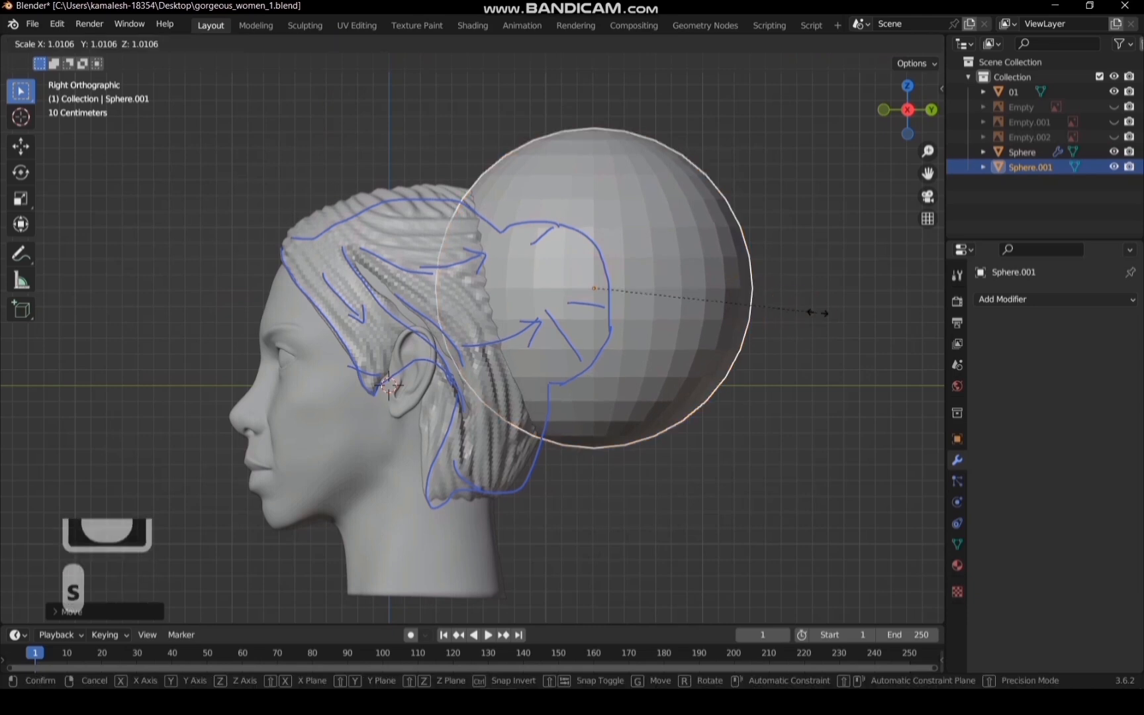
left_click(685, 292)
key("g")
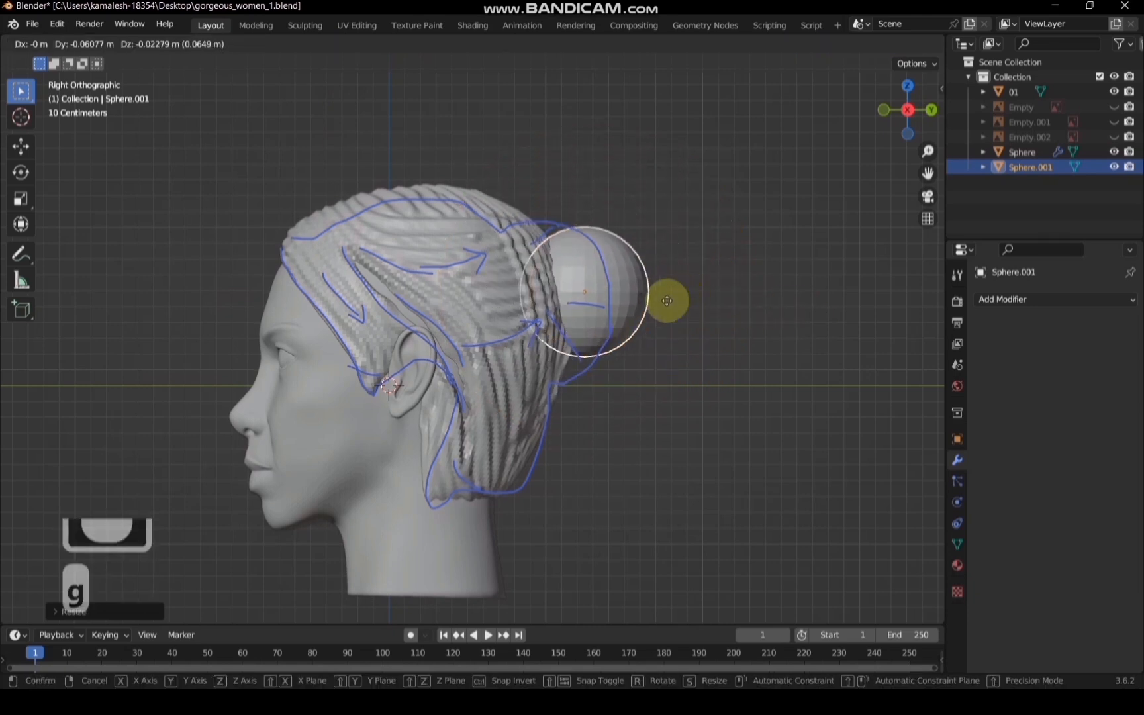
left_click(648, 306)
key("s")
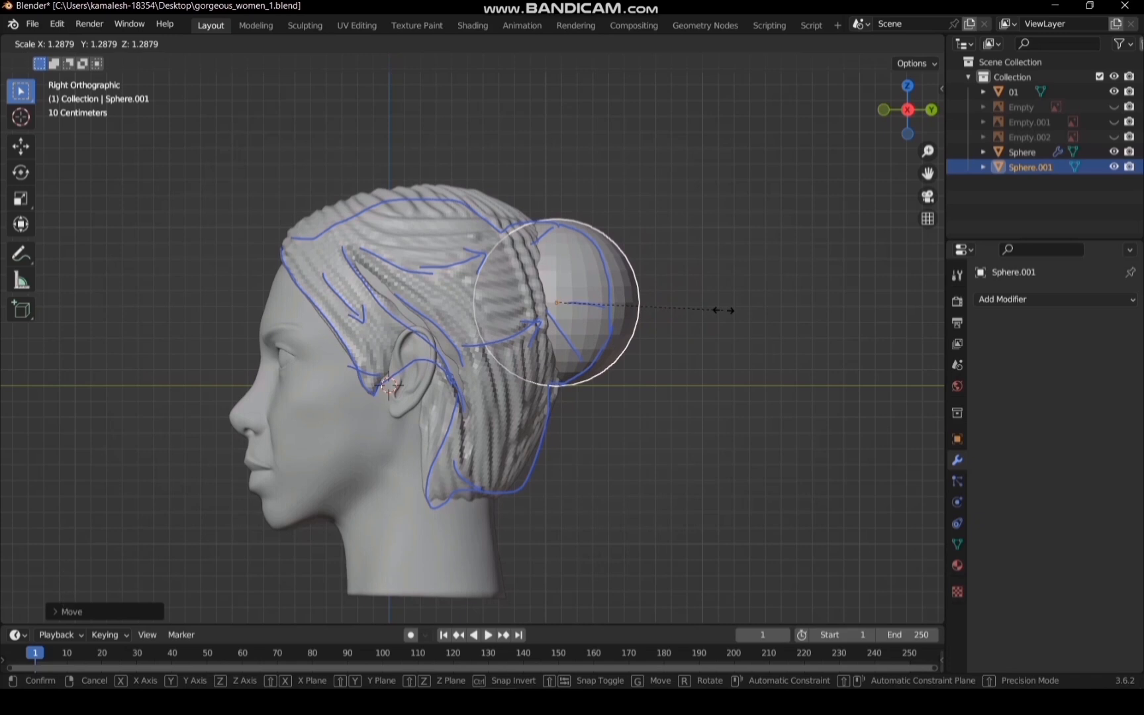
left_click(724, 309)
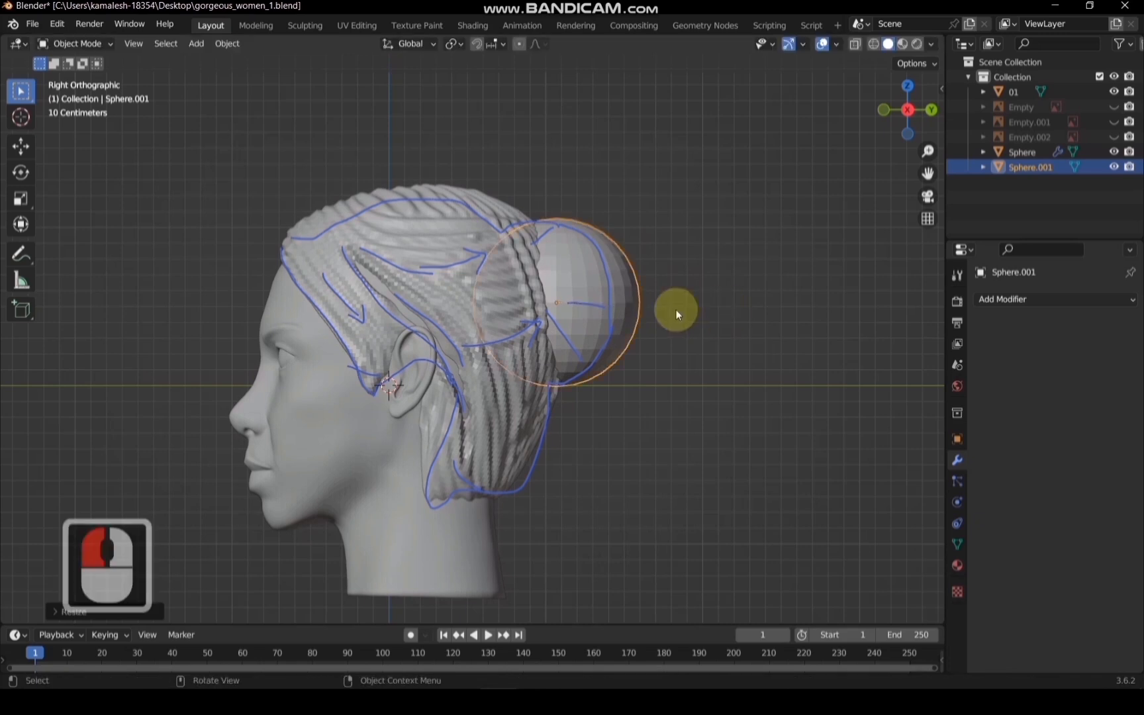
Enter Sculpt Mode on the bun sphere, set the brush radius to 175 px and enable X-axis symmetry
left_click(78, 44)
left_click(85, 92)
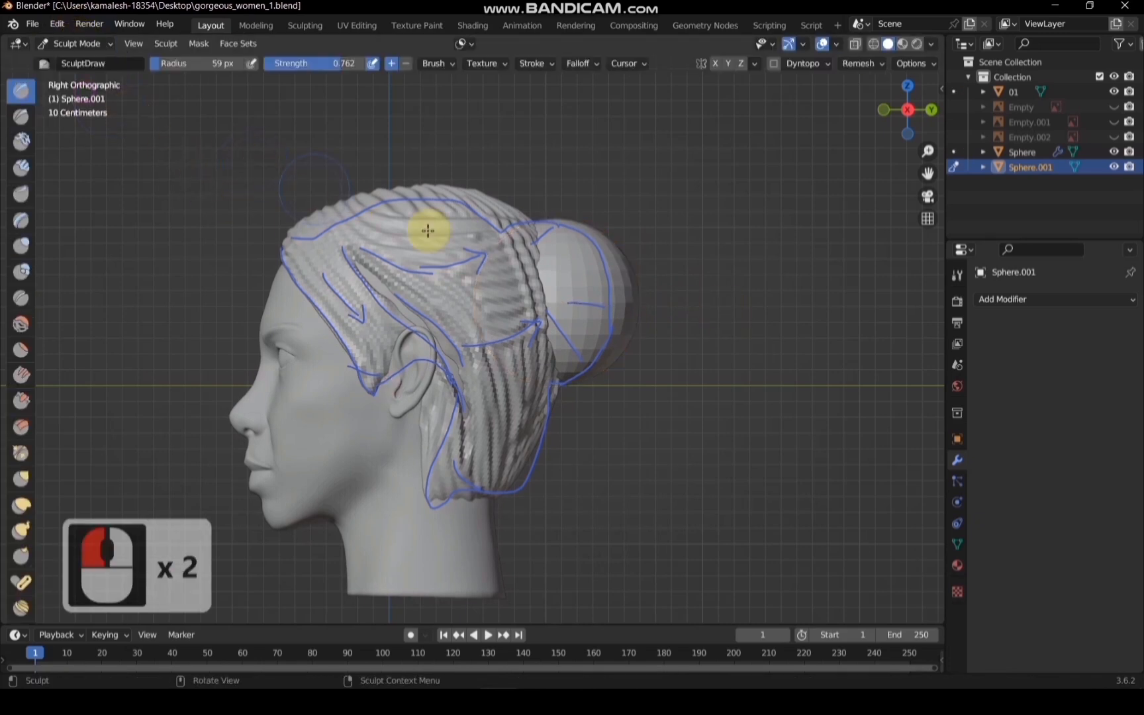
key("f")
left_click(759, 305)
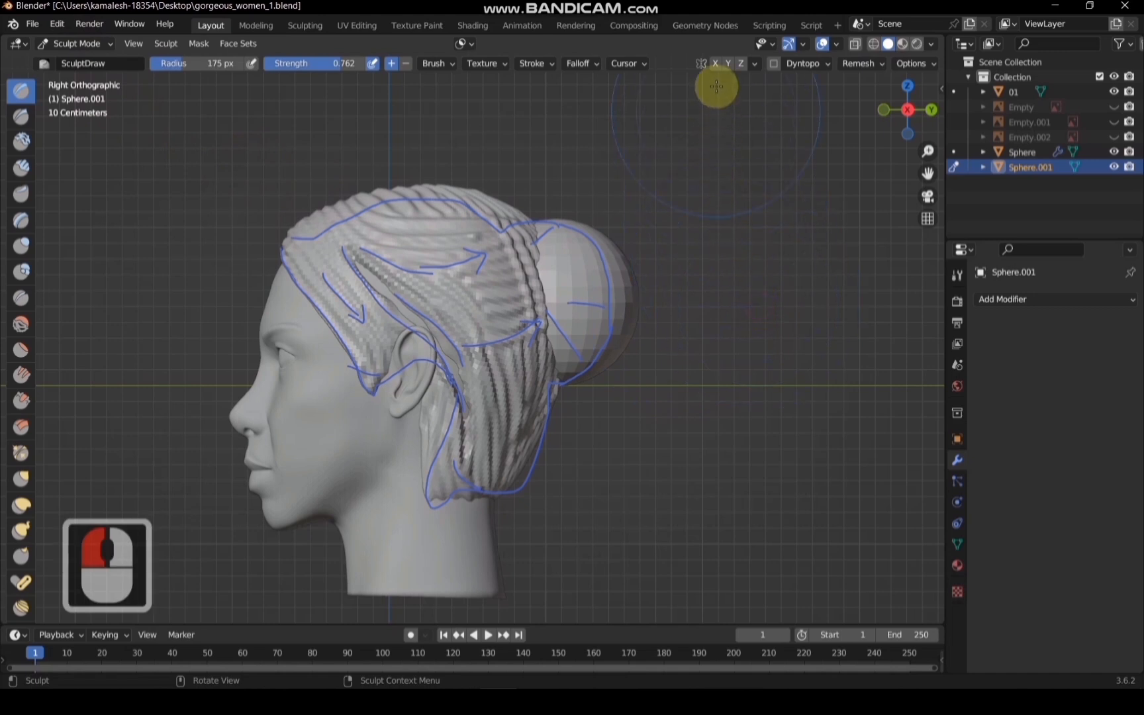
left_click(719, 64)
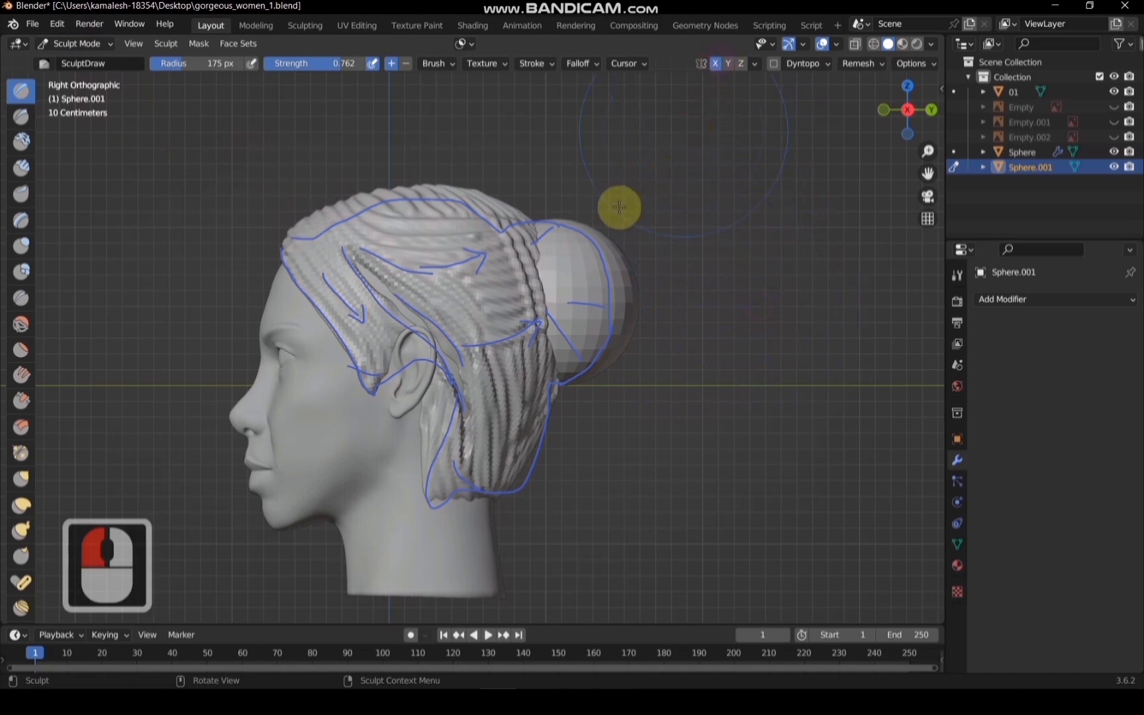
Push the back of the bun sphere inward toward the drawn outline with the Elastic Deform brush
left_click(25, 507)
scroll(651, 344, "up", 1)
mouse_move(671, 310)
left_mouse_down()
mouse_move(618, 312)
mouse_move(658, 289)
mouse_move(638, 287)
mouse_move(647, 288)
left_mouse_up()
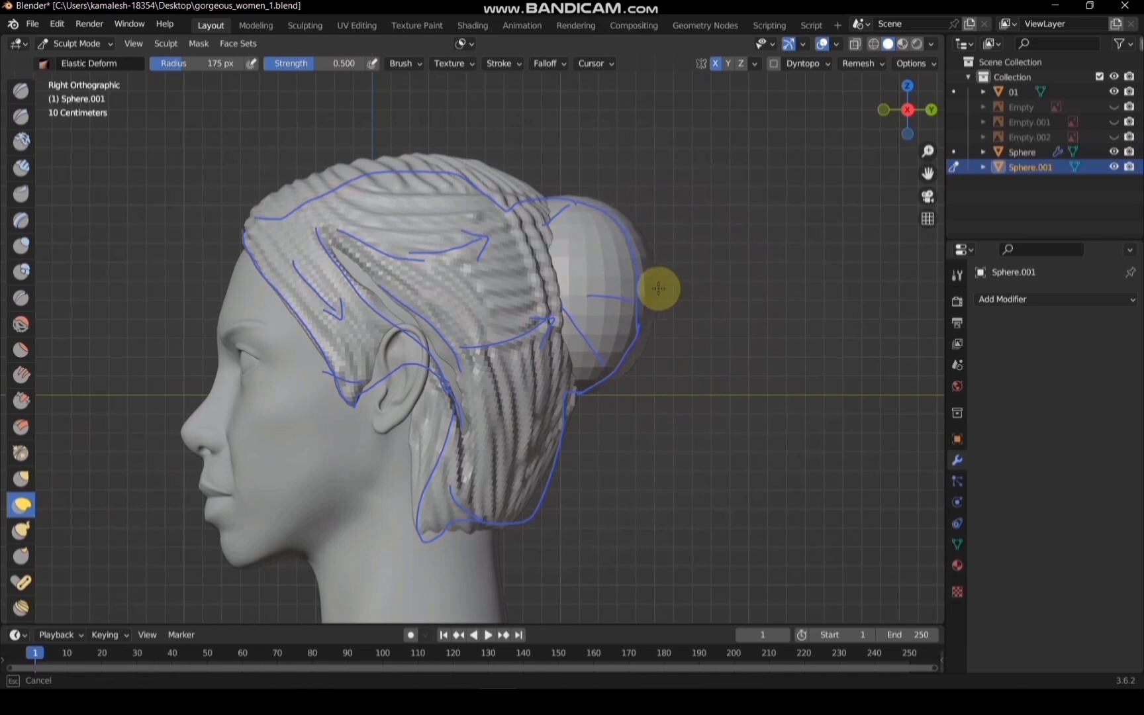
left_click_drag(662, 288, 524, 294)
Using the Draw brush at a 75 px radius, carve the bun's upper front edge inward where it meets the hair
key("f")
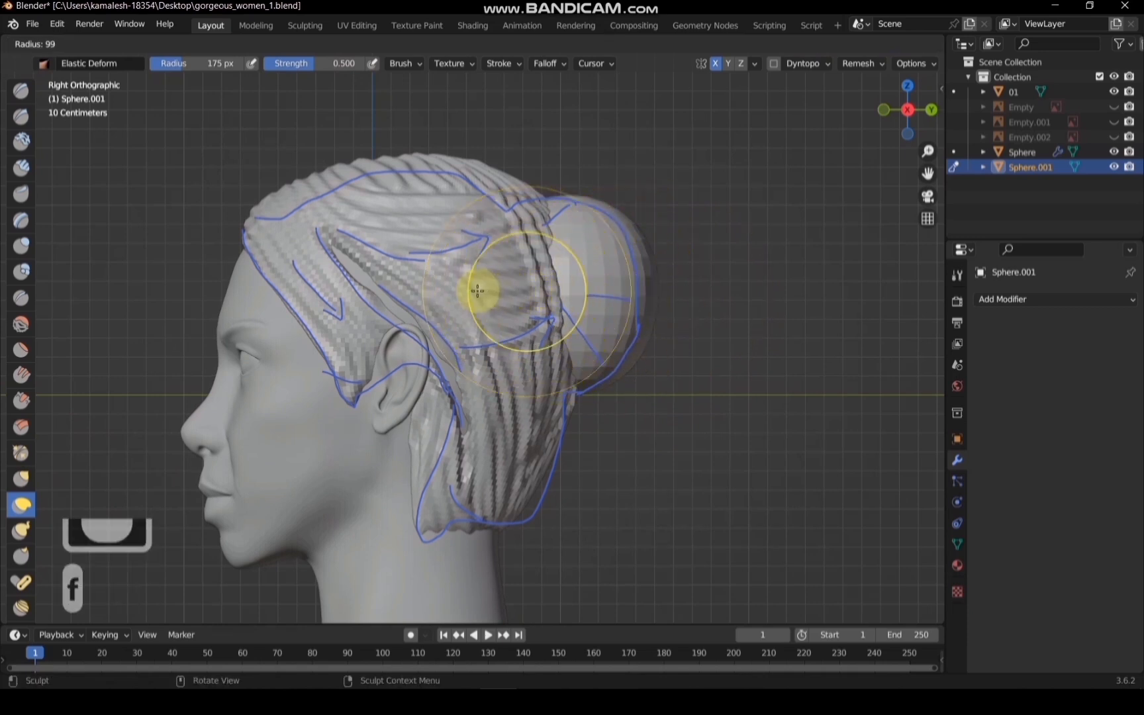
left_click(466, 290)
key("x")
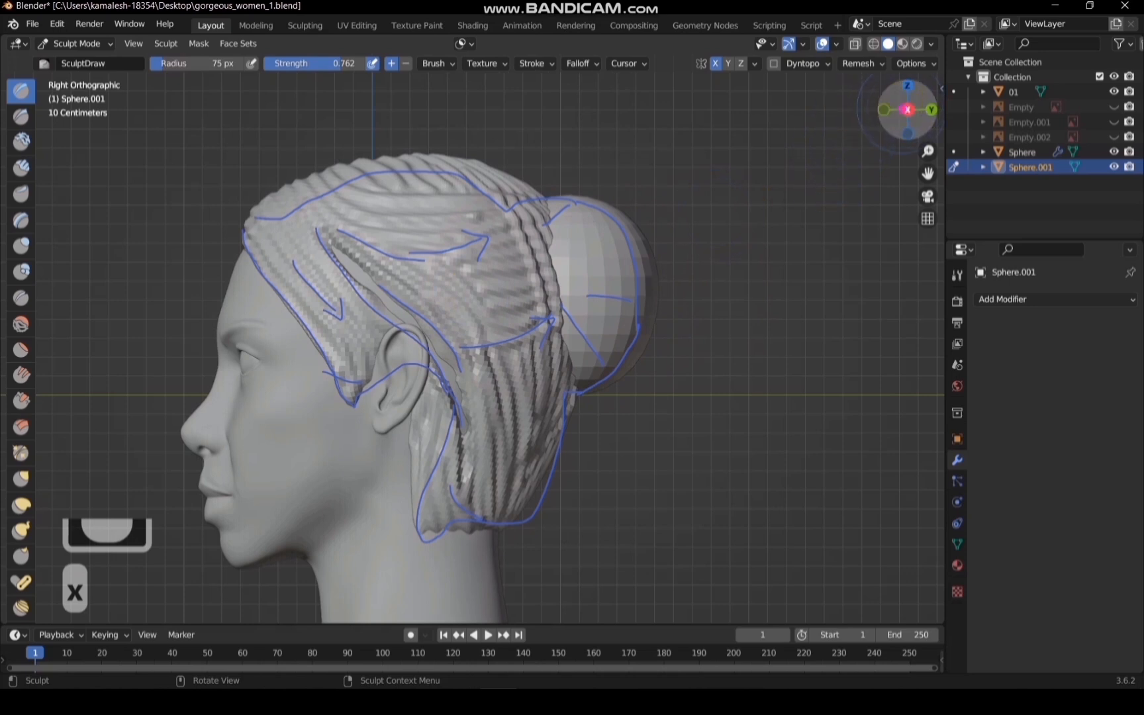
middle_click_drag(662, 397, 599, 402)
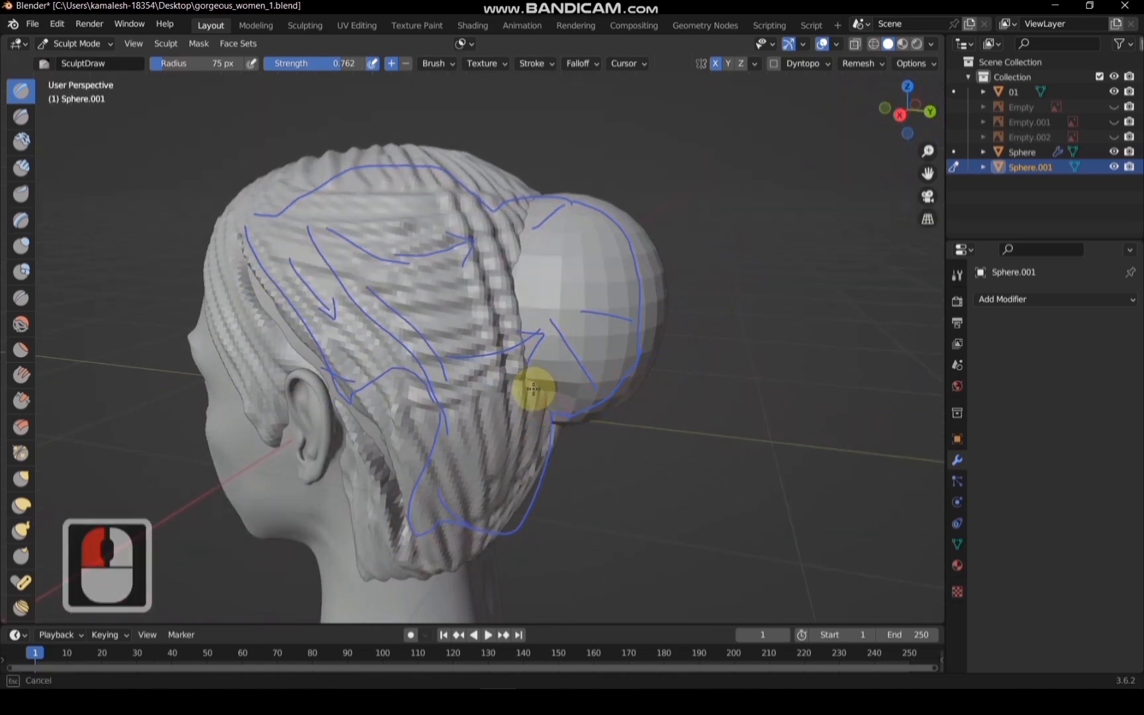
left_click(534, 200, "ctrl")
left_click(533, 200, "ctrl")
left_click_drag(907, 109, 900, 113)
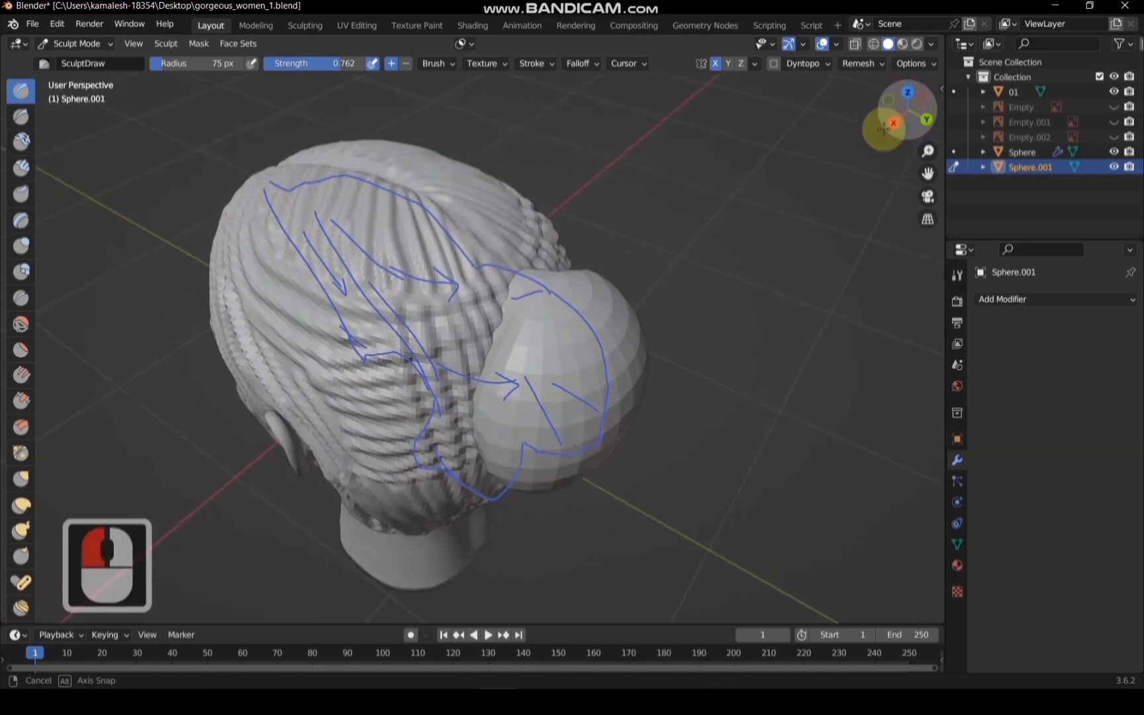
left_click(528, 277, "ctrl")
left_click(526, 284, "ctrl")
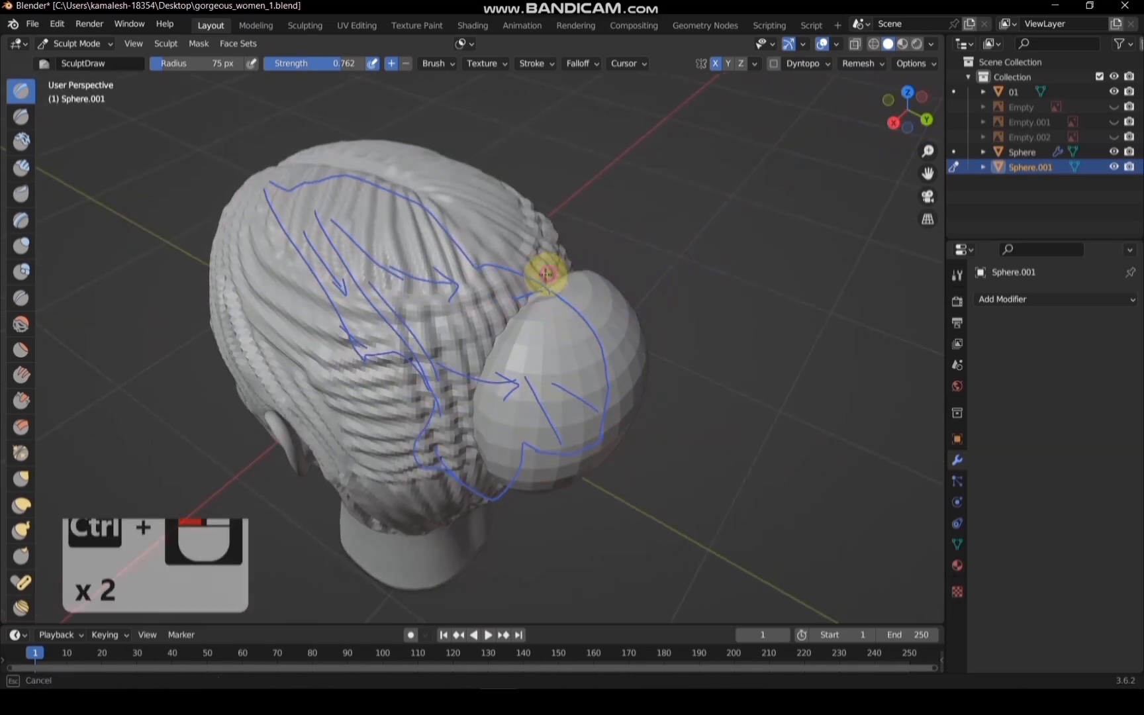
left_click(510, 308, "ctrl")
left_click(503, 319, "ctrl")
Carve the underside of the bun inward along its junction with the hair using the subtractive Draw brush
left_click_drag(907, 109, 710, 273)
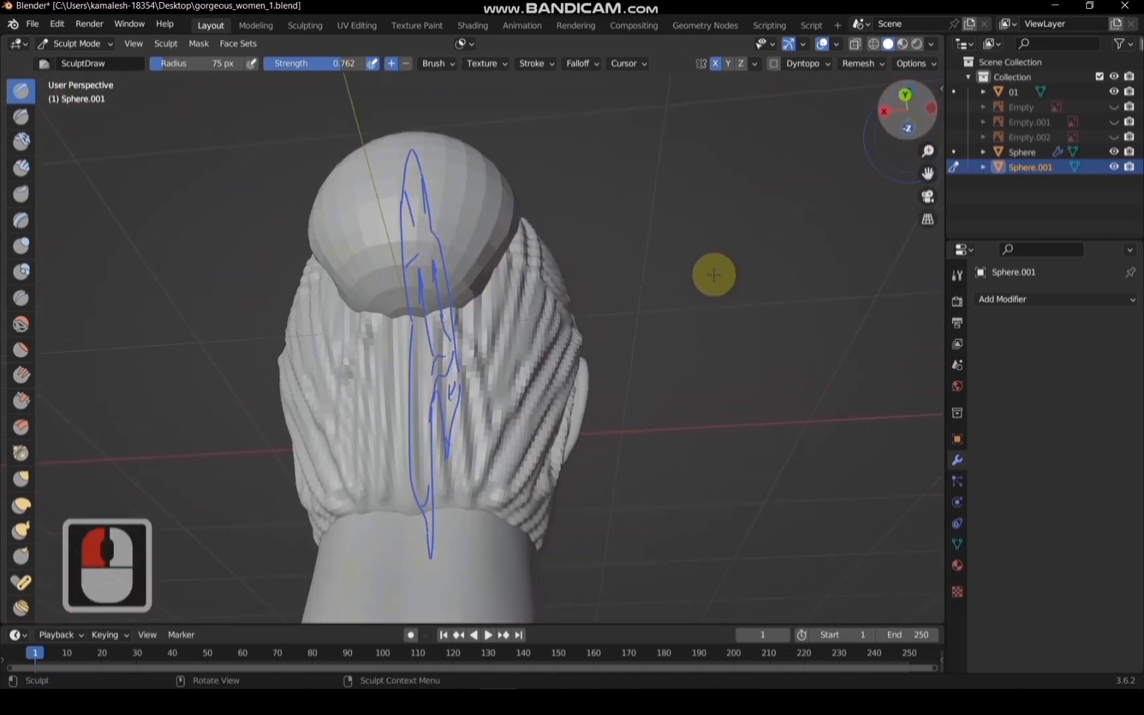
left_click(473, 298, "ctrl")
left_click(462, 306, "ctrl")
left_click(447, 313, "ctrl")
left_click(434, 317, "ctrl")
left_click(423, 319, "ctrl")
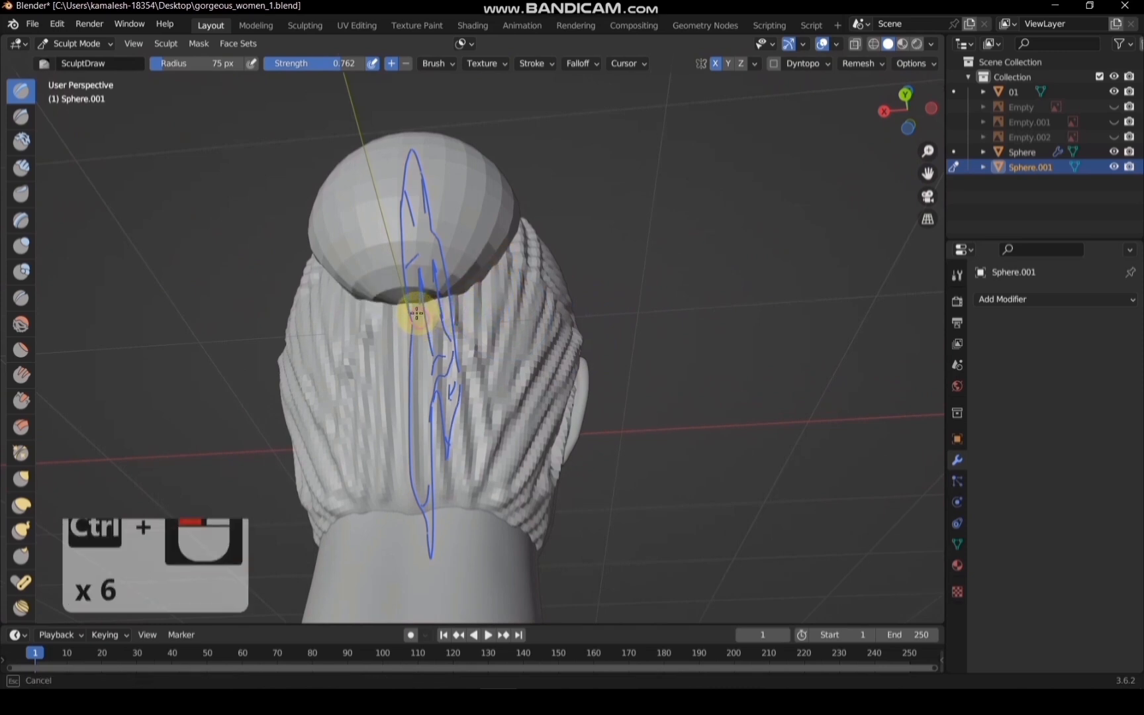
left_click(406, 317, "ctrl")
left_click(396, 319, "ctrl")
Carve away the head-facing side of the bun from its lower edge up to the top, flattening it against the hair
left_click_drag(924, 114, 544, 268)
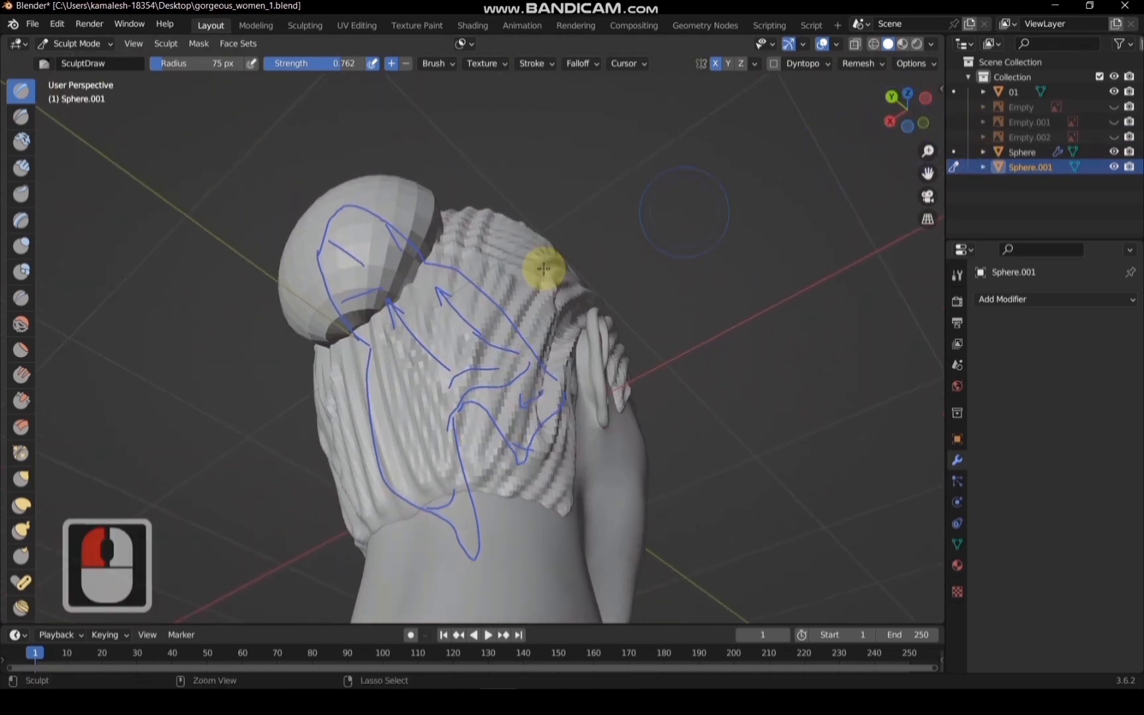
left_click(387, 306, "ctrl")
left_click(403, 298, "ctrl")
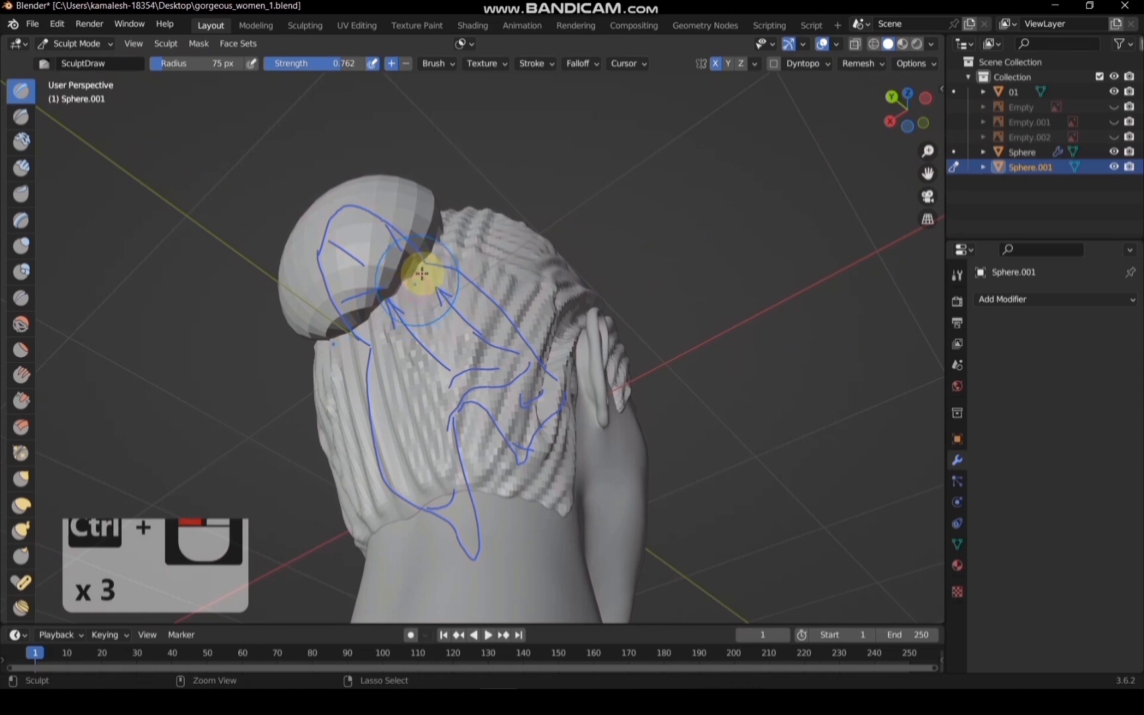
left_click(435, 255, "ctrl")
left_click_drag(927, 123, 901, 116)
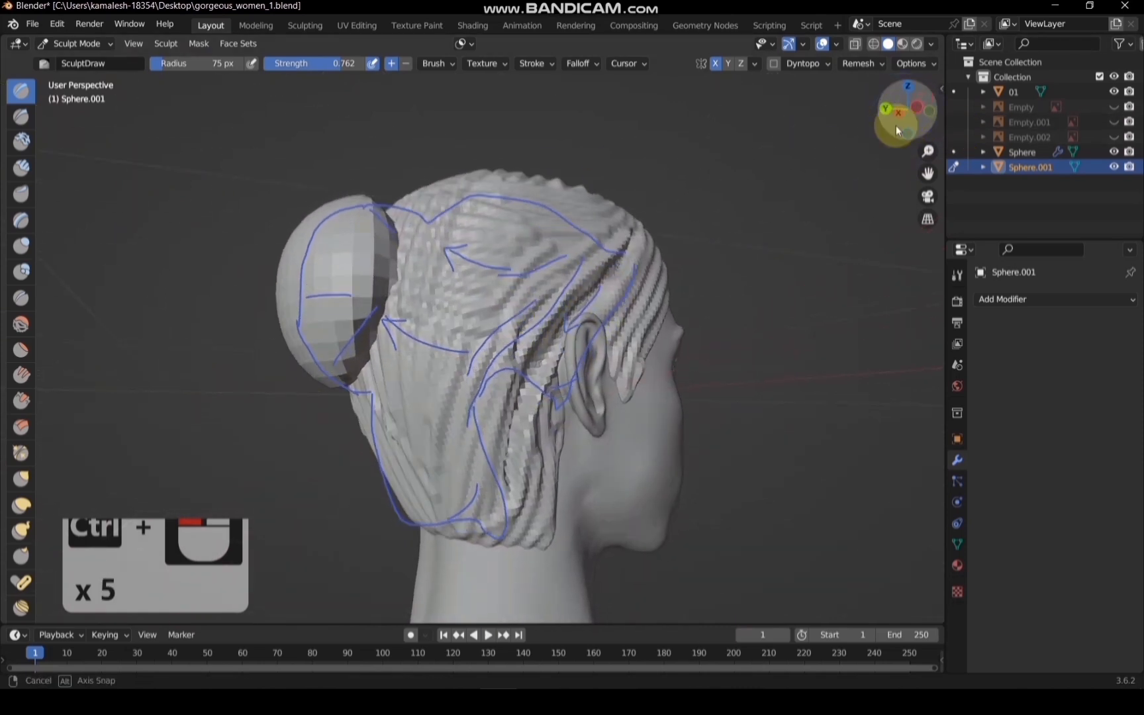
left_click(408, 268, "ctrl")
left_click(413, 249, "ctrl")
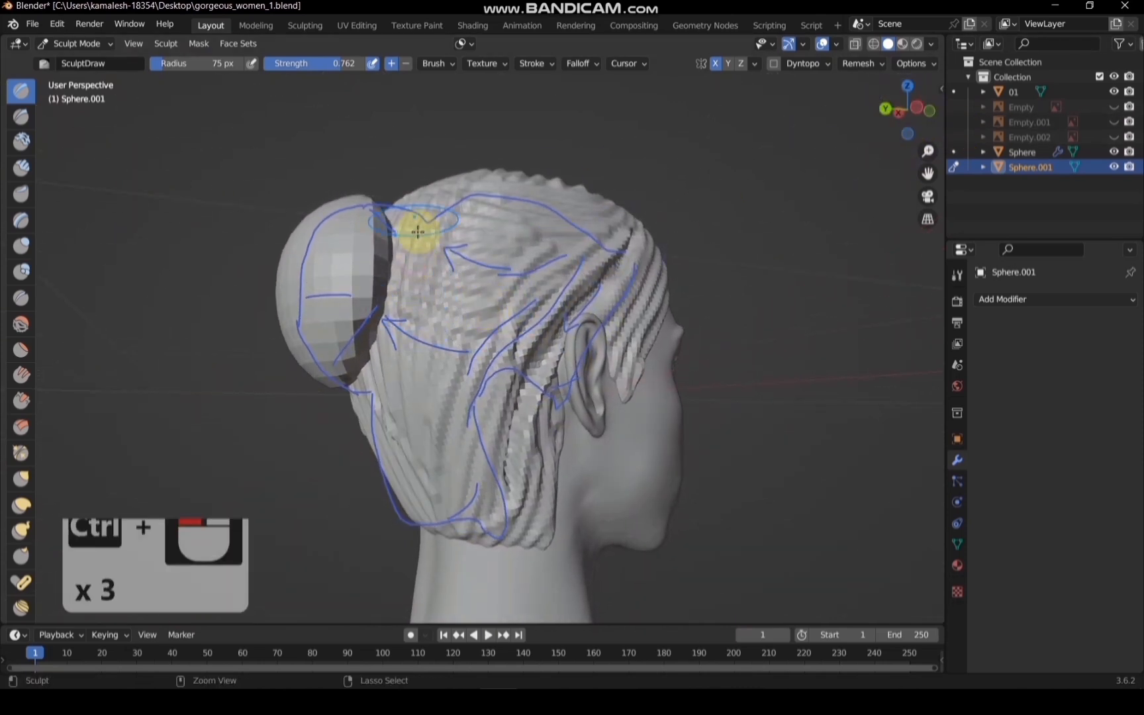
left_click(417, 268, "ctrl")
left_click(425, 298, "ctrl")
Try the Smooth brush on the bun and undo the last stroke
left_click_drag(906, 118, 911, 122)
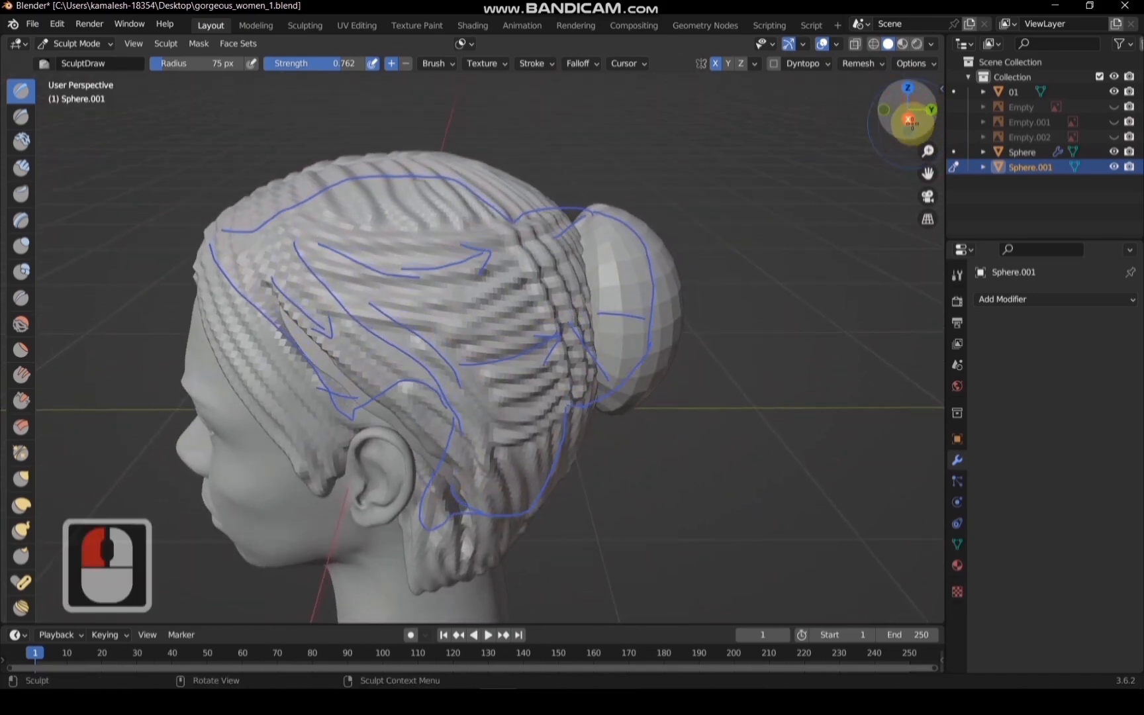
left_click(910, 122)
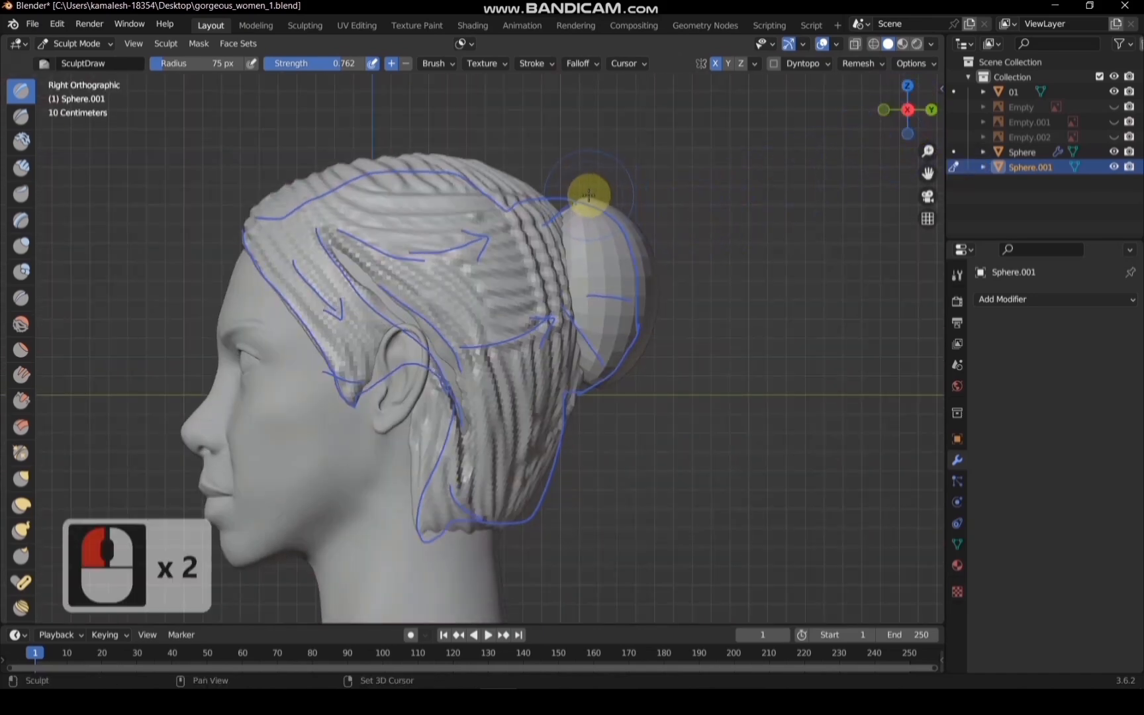
key("shift+s")
left_click_drag(907, 110, 876, 127)
key("ctrl+z")
Set the brush radius to 133 px and build up the top of the bun with the Draw brush
key("f")
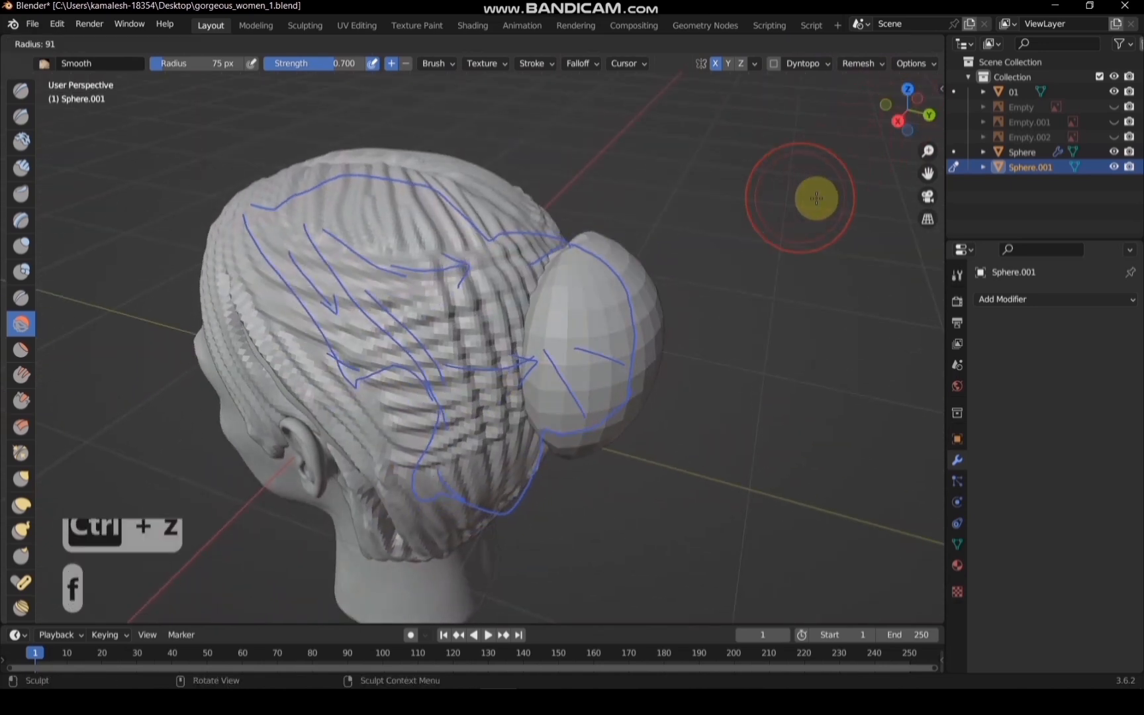
left_click(711, 288)
key("x")
left_click(625, 260)
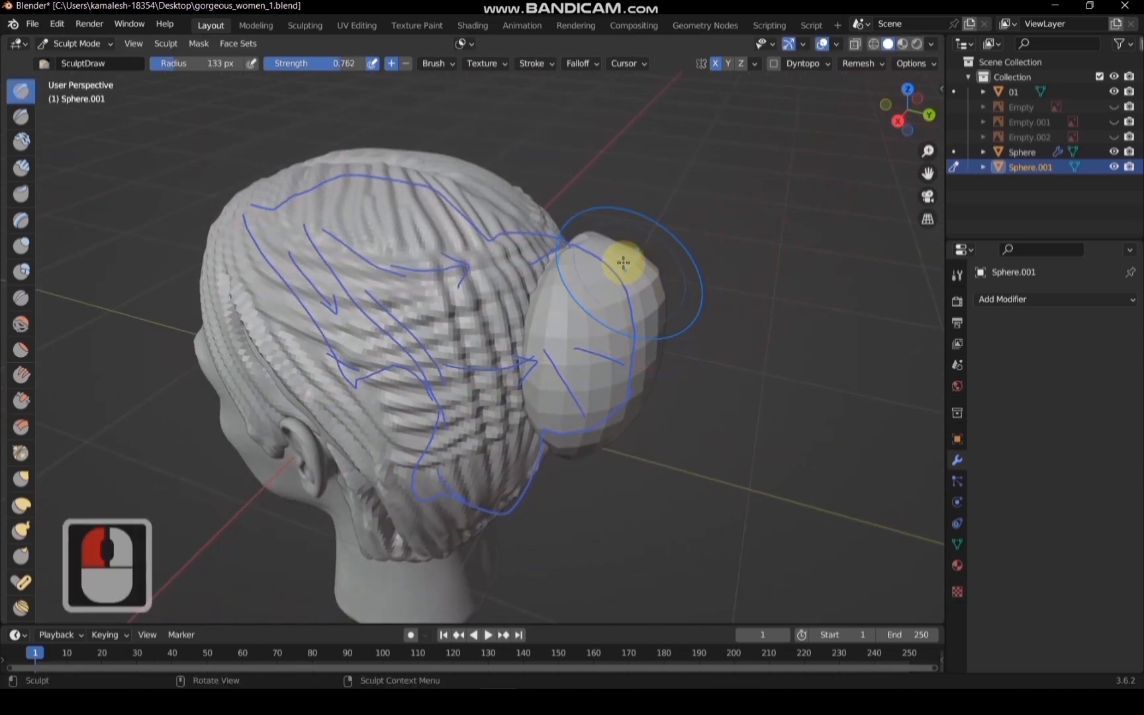
left_click(582, 247)
left_click(580, 245)
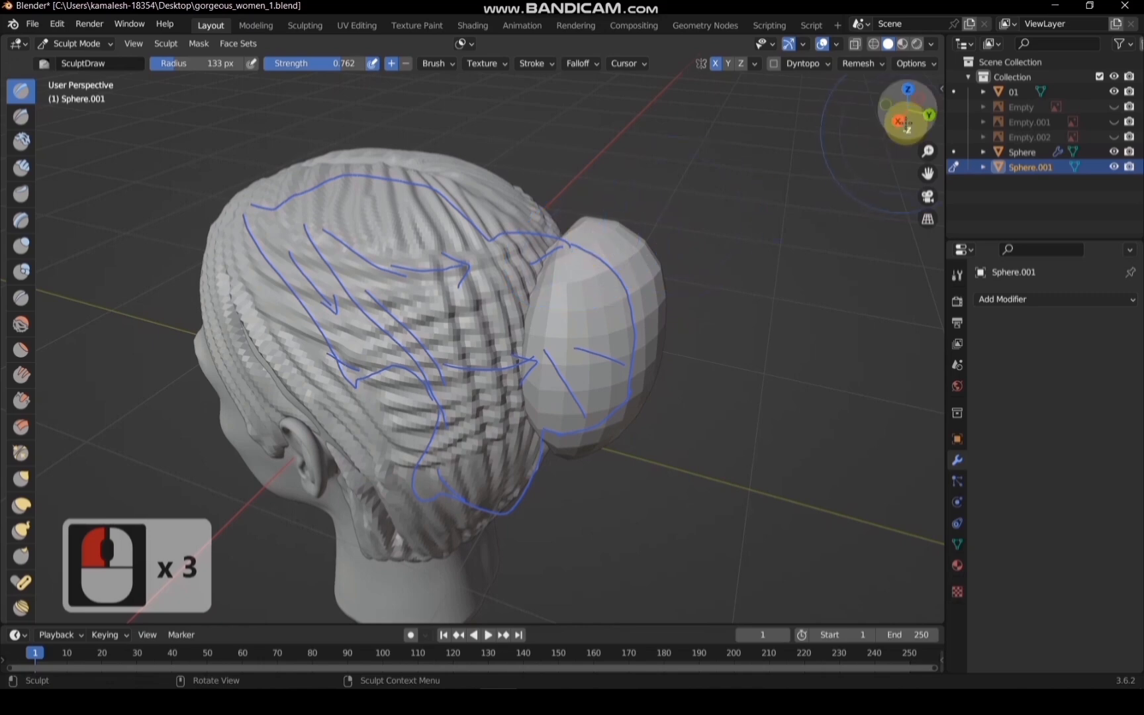
Build up the bun's upper surface beside the hair with a Draw brush stroke
left_click_drag(907, 113, 781, 220)
scroll(768, 258, "up", 2)
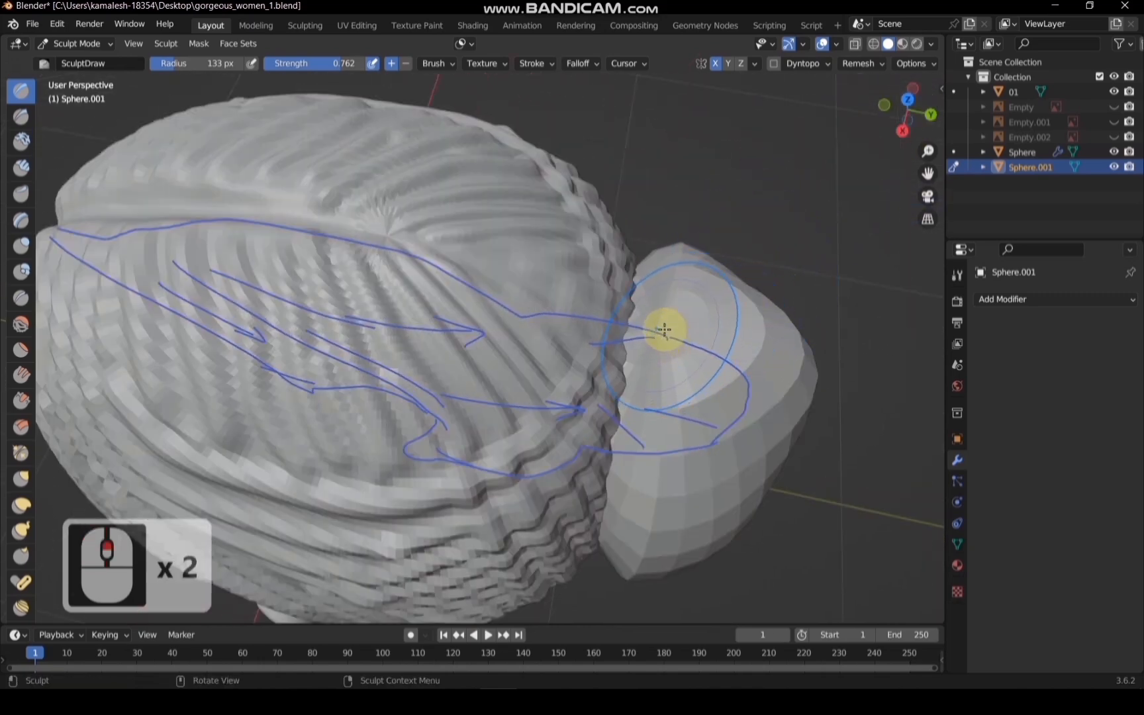
left_click(660, 327)
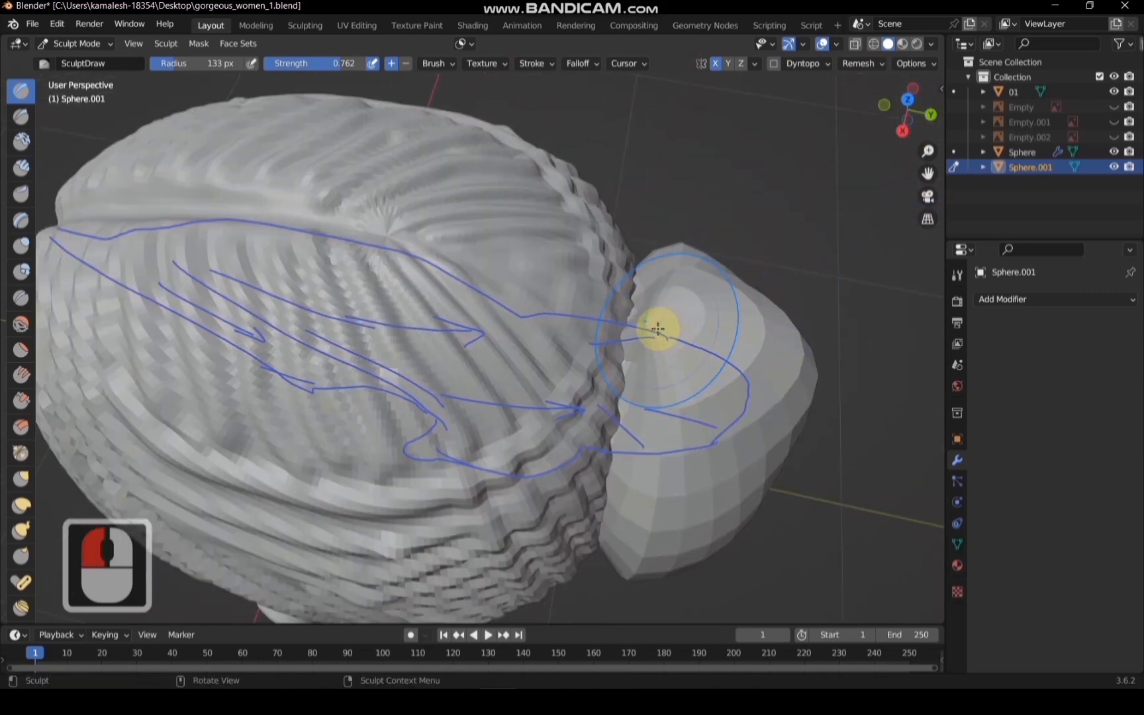
Smooth the top and upper back edge of the bun with the Smooth brush
left_click(900, 129)
left_click_drag(927, 173, 735, 334)
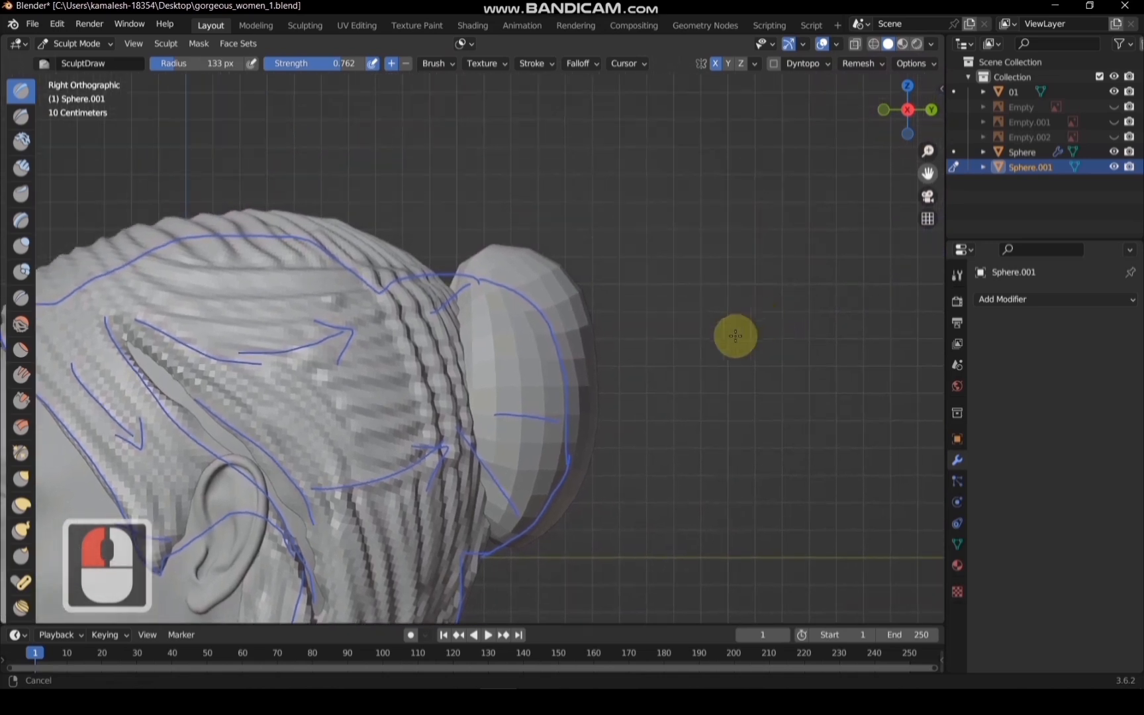
key("s")
left_click(518, 258)
left_click(544, 276)
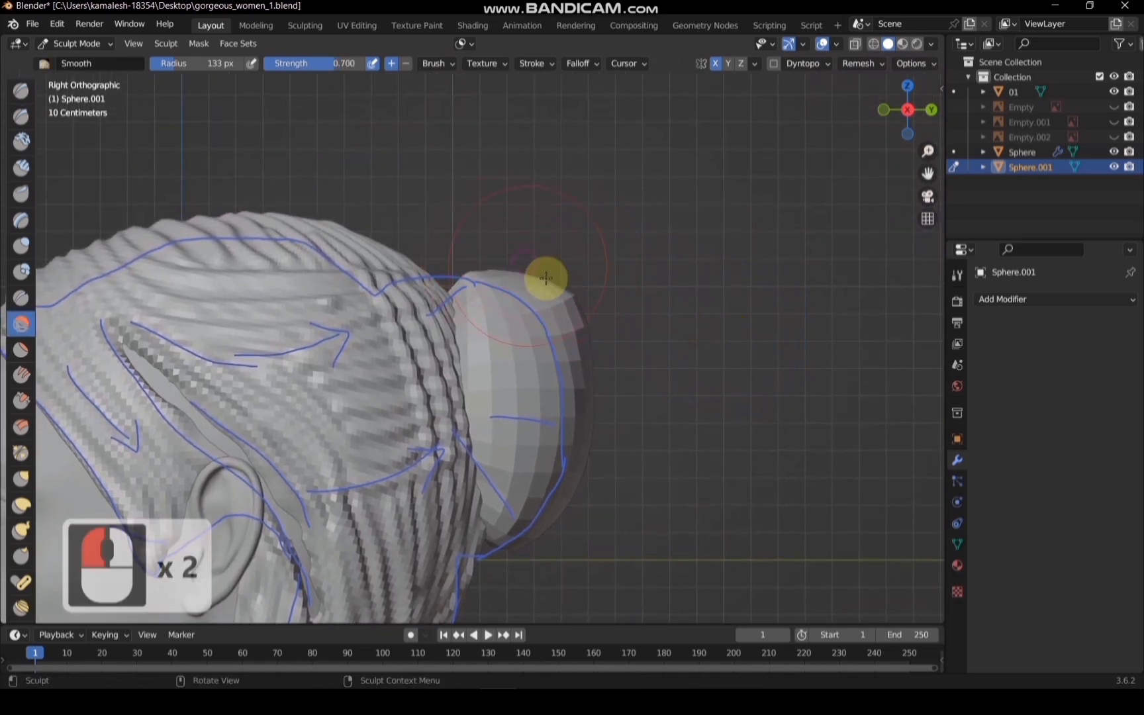
left_click(567, 300)
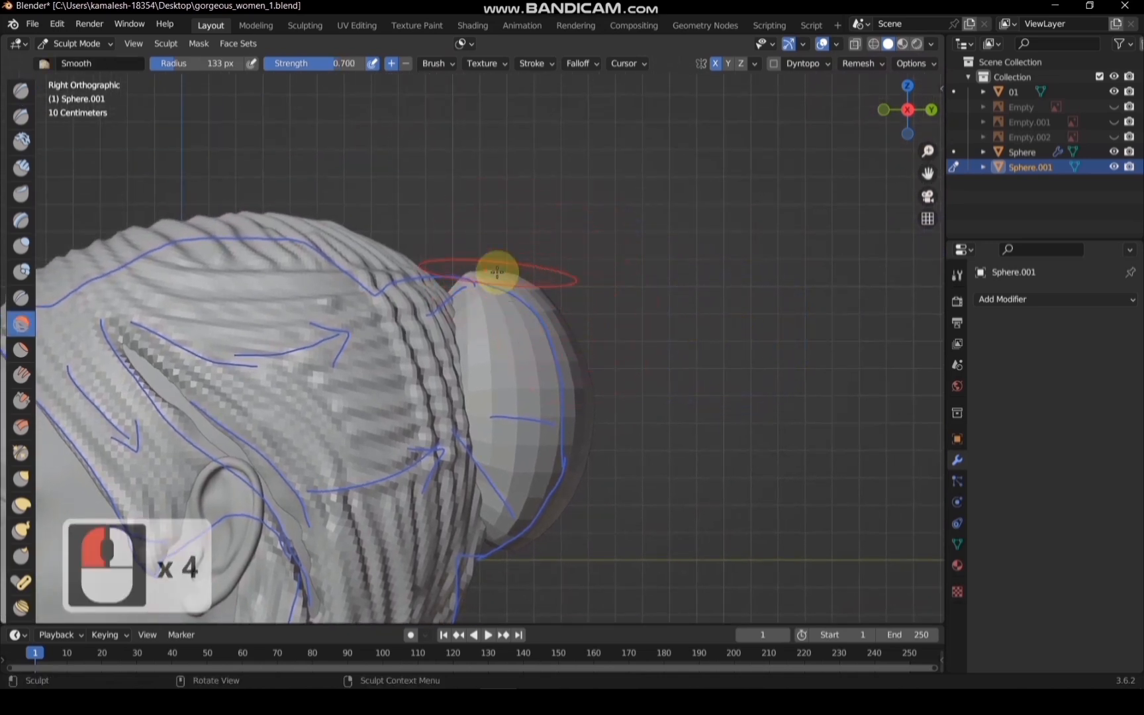
Reshape the bun's outline from behind with the Elastic Deform brush, stretching it into a slightly taller oval
scroll(711, 303, "down", 4)
mouse_move(908, 109)
left_mouse_down()
mouse_move(917, 106)
mouse_move(890, 109)
mouse_move(905, 112)
left_mouse_up()
left_click(904, 113)
left_click_drag(928, 172, 930, 174)
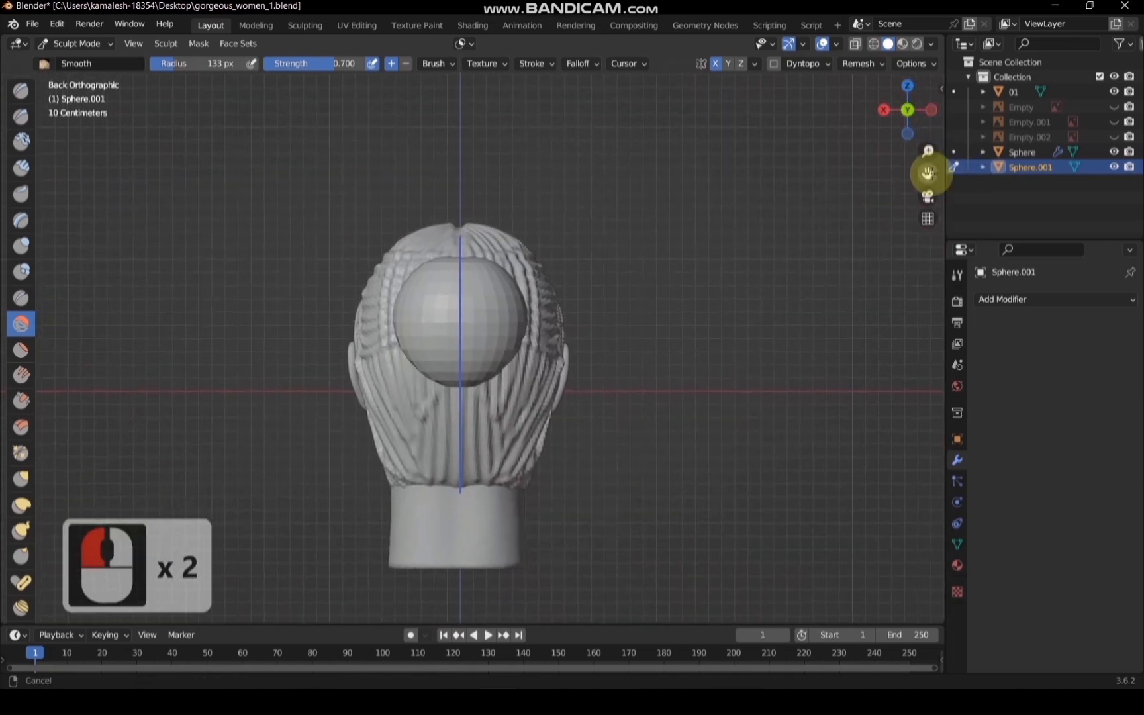
left_click(21, 505)
scroll(334, 299, "up", 3)
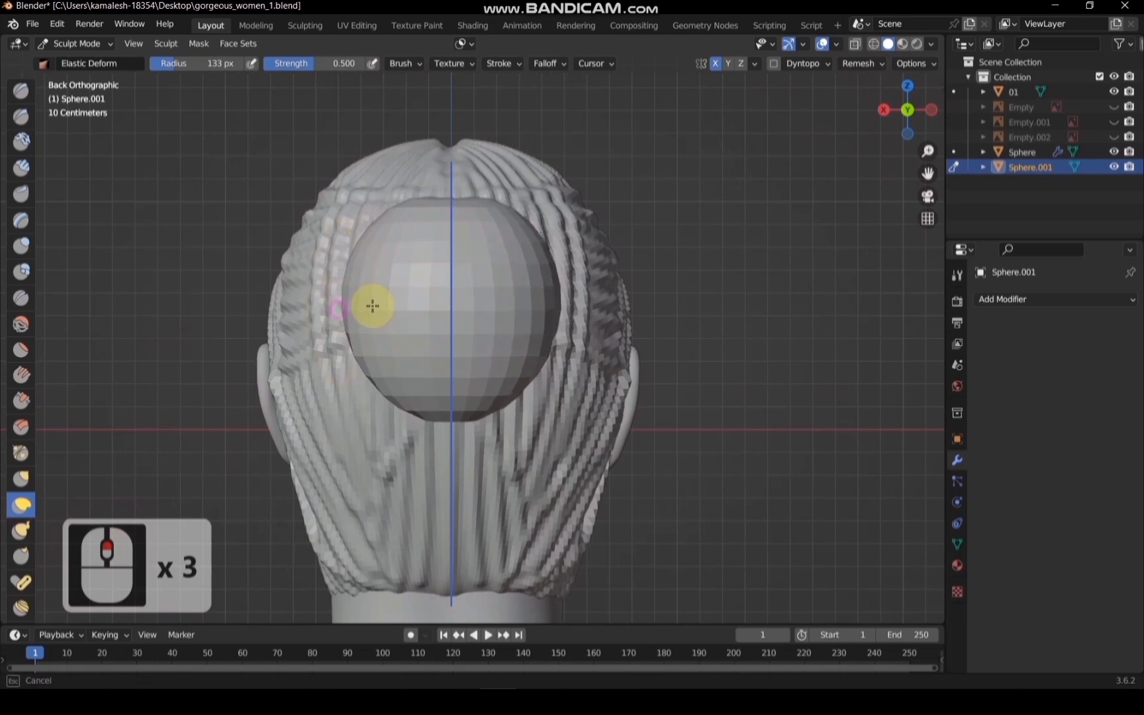
mouse_move(383, 303)
left_mouse_down()
mouse_move(426, 414)
mouse_move(425, 458)
mouse_move(388, 365)
mouse_move(292, 366)
mouse_move(321, 361)
left_mouse_up()
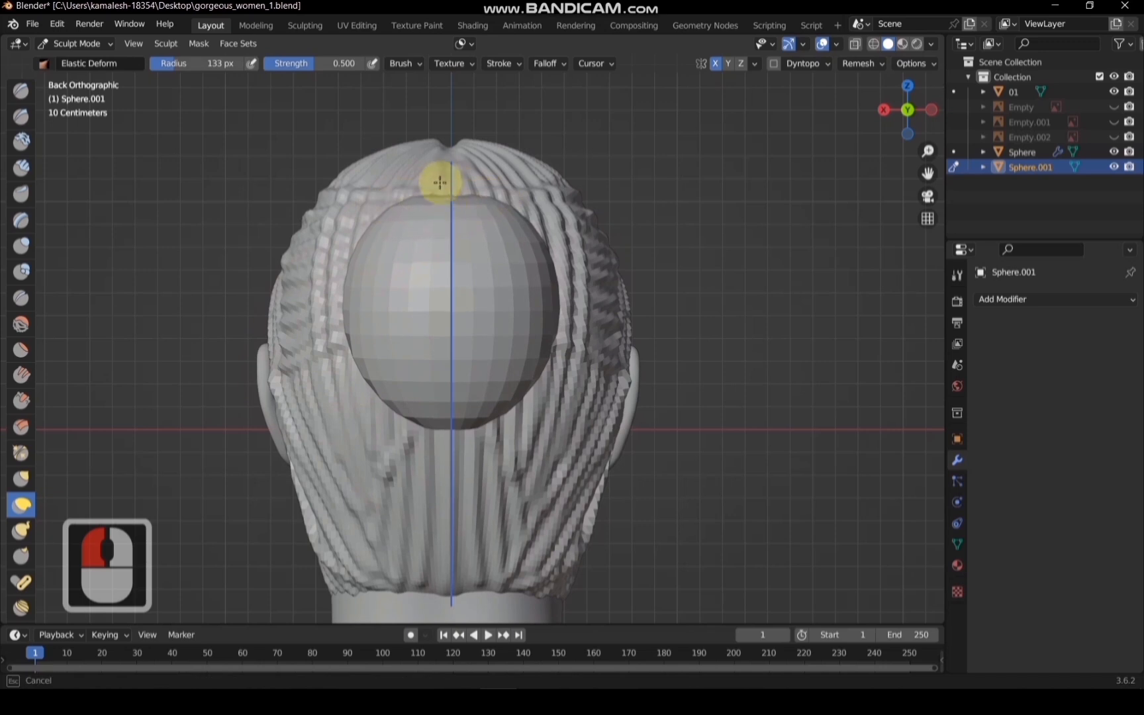
Adjust the rear curve of the bun in side profile with the Elastic Deform brush
double_click(886, 110)
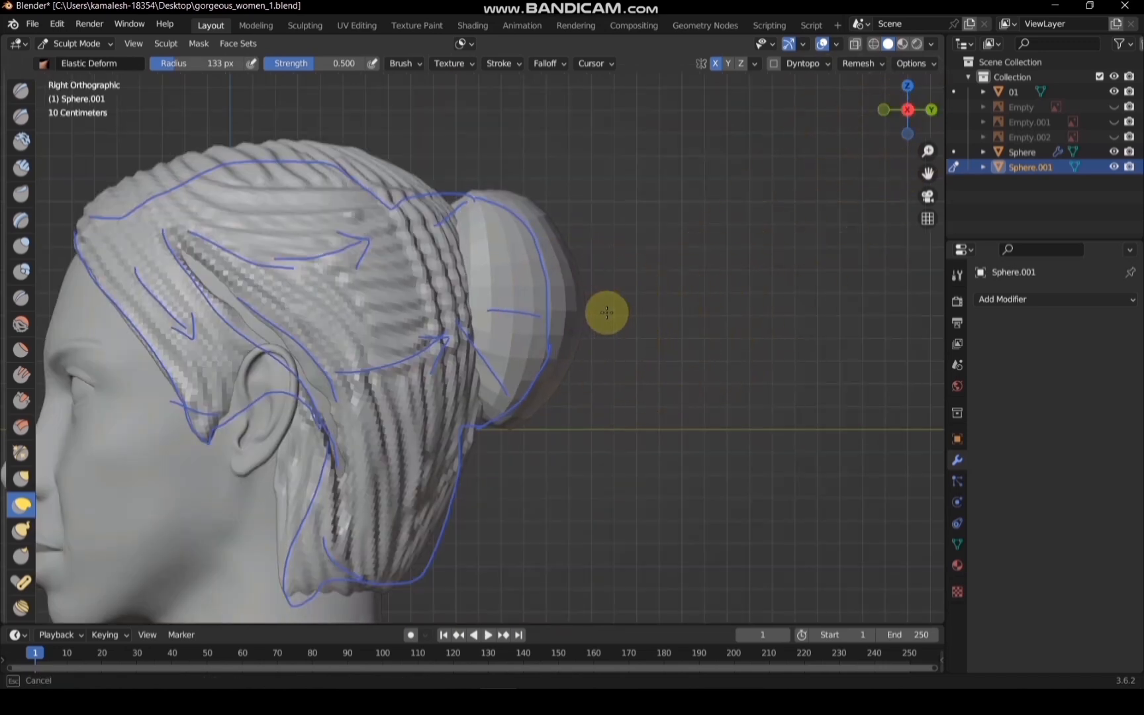
left_click(568, 272)
mouse_move(568, 272)
left_mouse_down()
mouse_move(596, 237)
mouse_move(572, 359)
mouse_move(583, 376)
mouse_move(589, 312)
mouse_move(564, 238)
mouse_move(614, 283)
left_mouse_up()
scroll(614, 283, "down", 2)
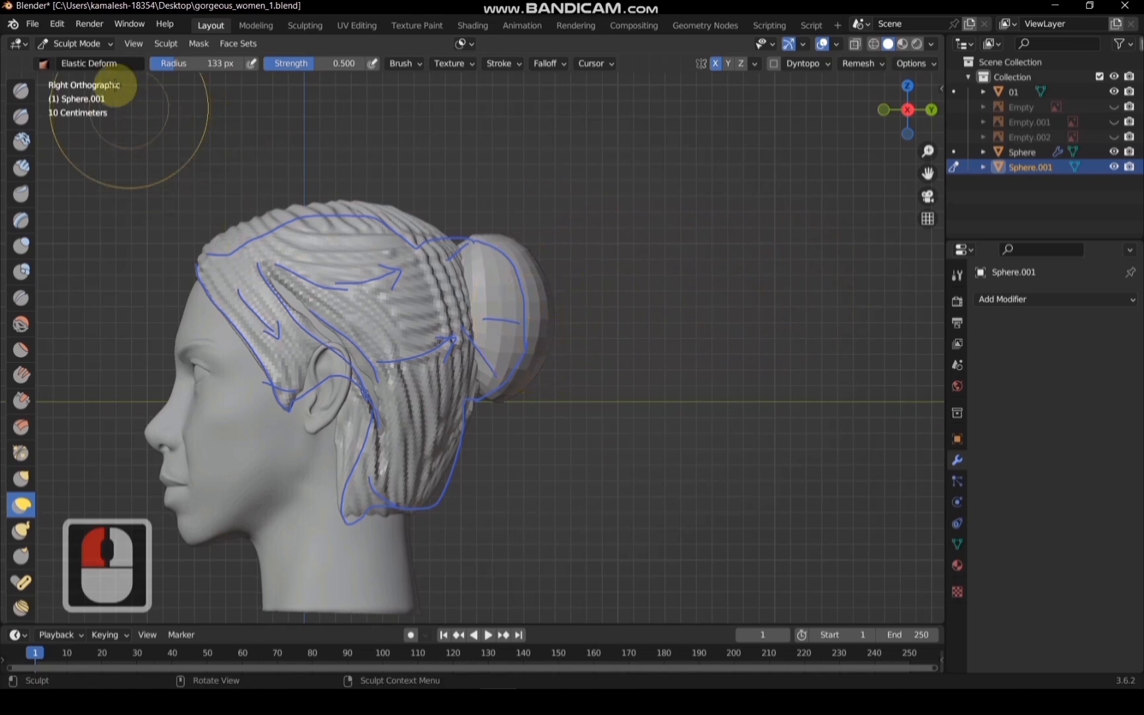
Switch to Object Mode and show the side-view reference image Empty.001
left_click(77, 43)
left_click(97, 64)
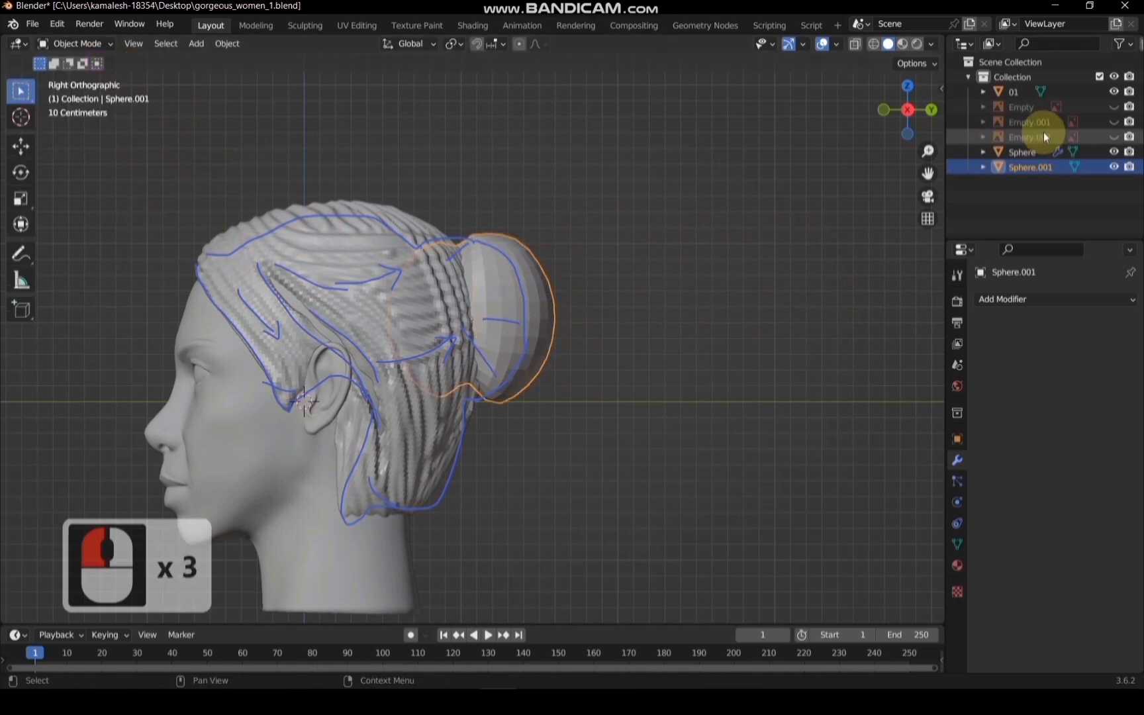
left_click(1113, 123)
scroll(646, 348, "down", 2)
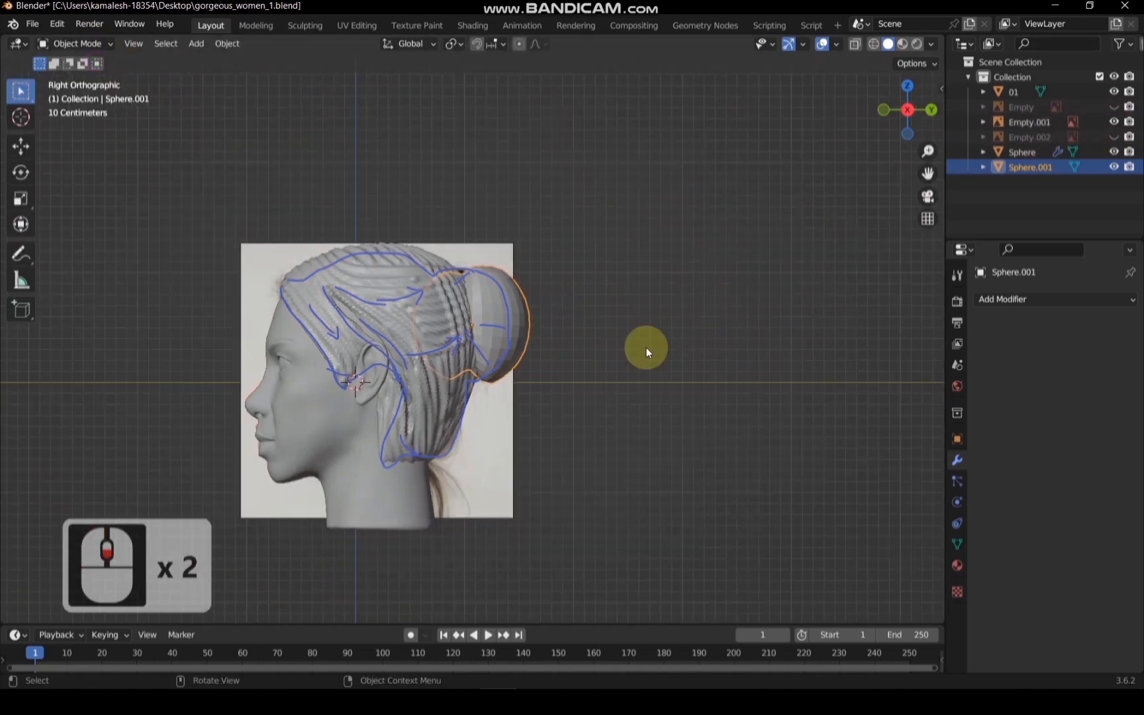
Duplicate the reference image Empty.001, move the copy backward along Y until its photographed bun clears the model, and hide the original
left_click(468, 462)
key("ctrl+c")
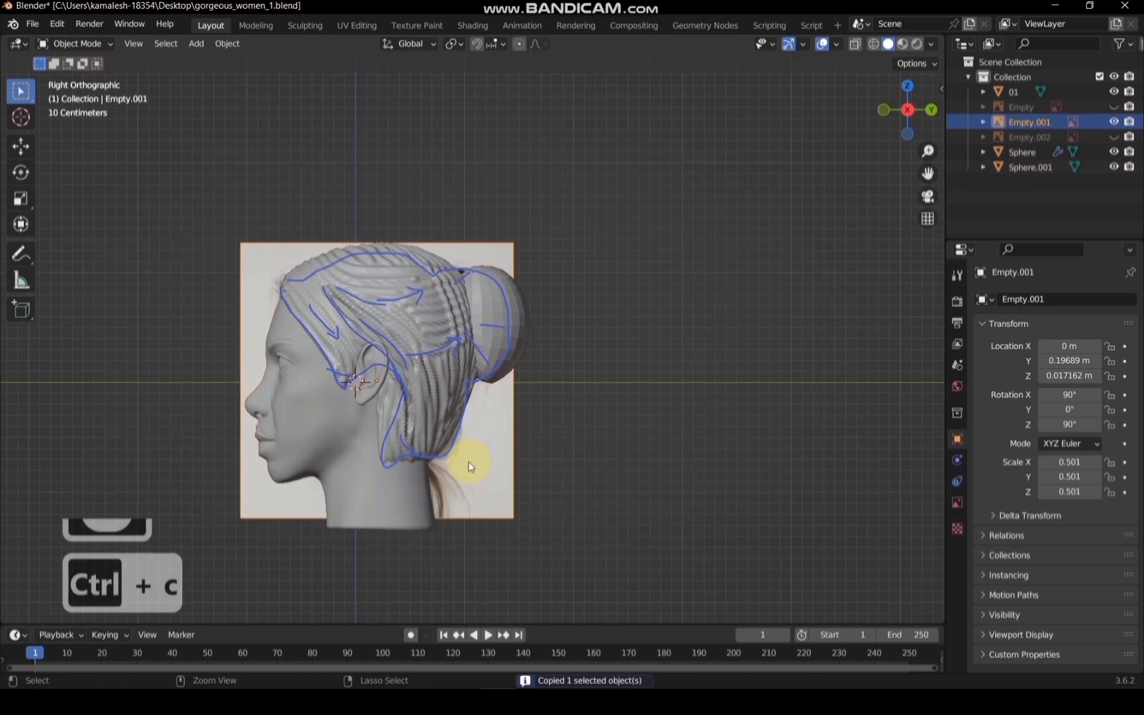
key("ctrl+v")
key("g")
key("y")
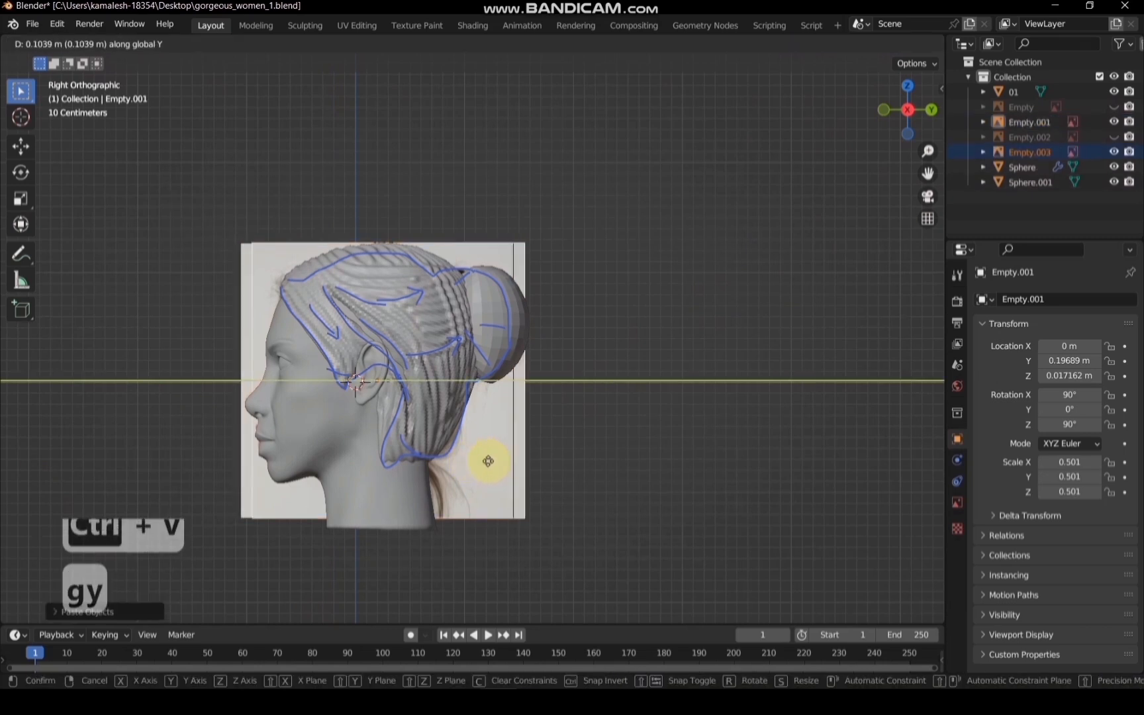
left_click(590, 468)
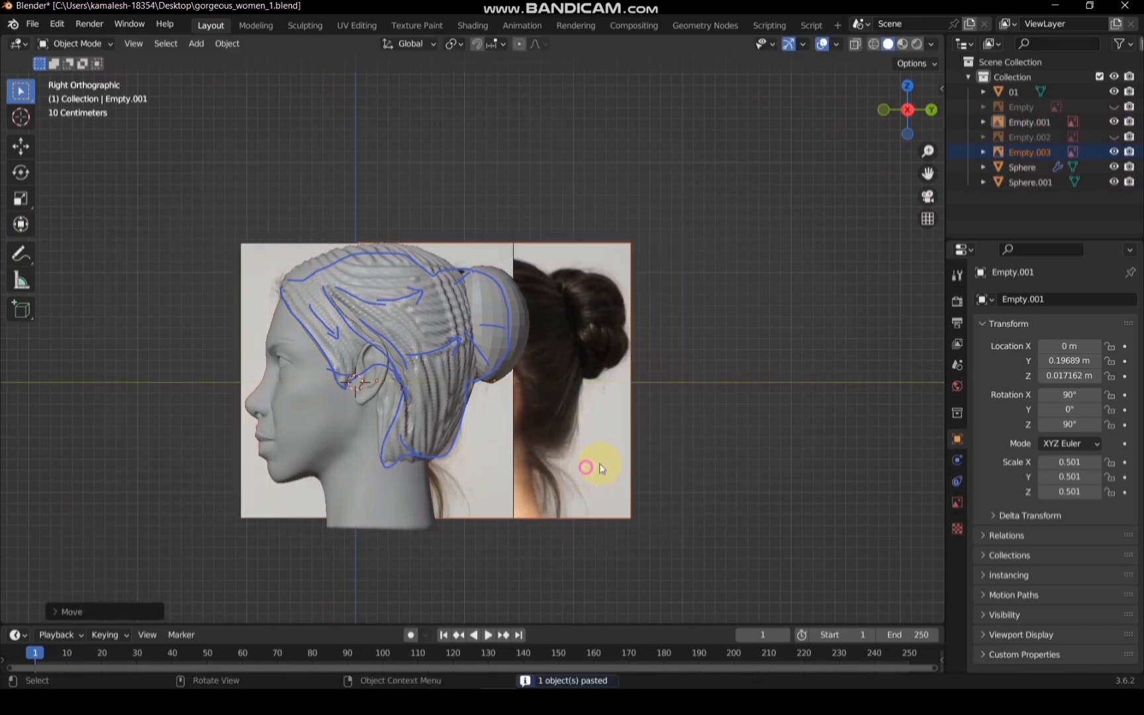
left_click(1112, 122)
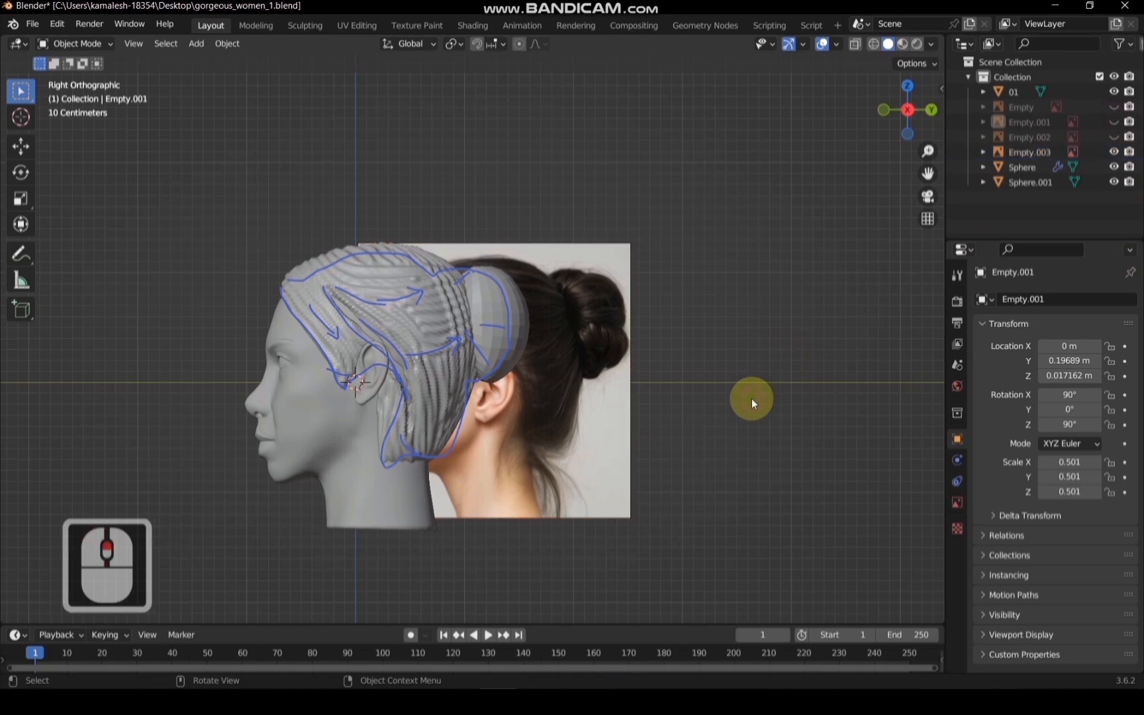
Add a Multiresolution modifier to the bun and subdivide it to level 1
scroll(751, 398, "up", 2)
left_click(506, 280)
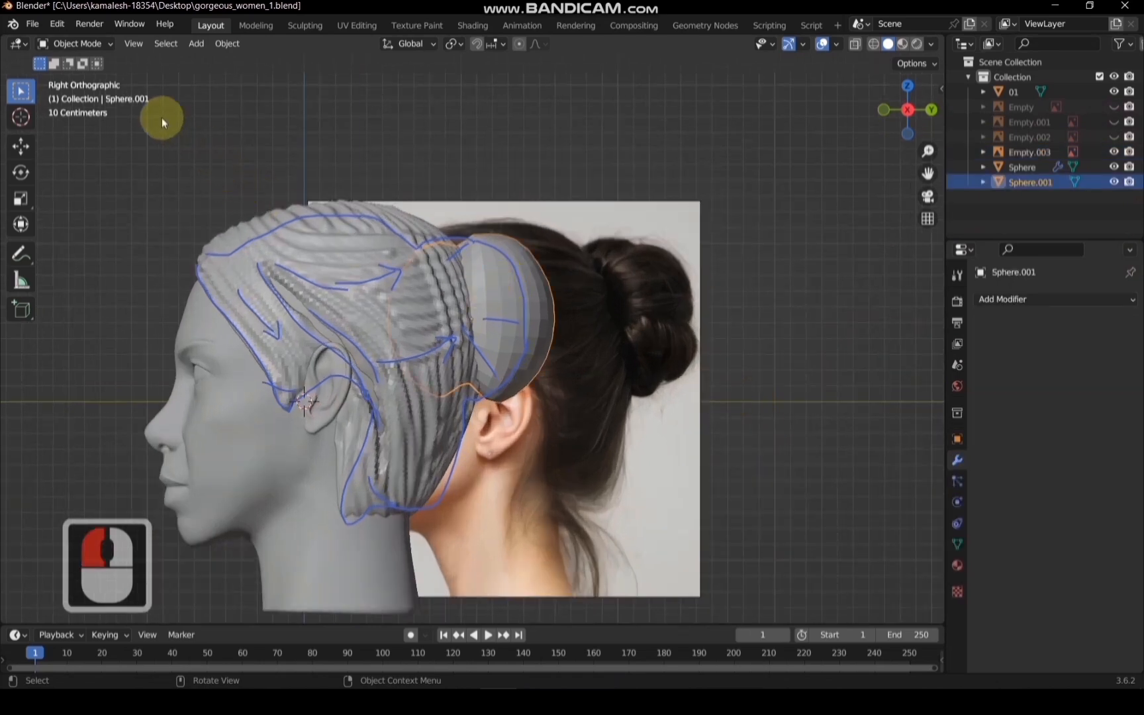
left_click(1009, 302)
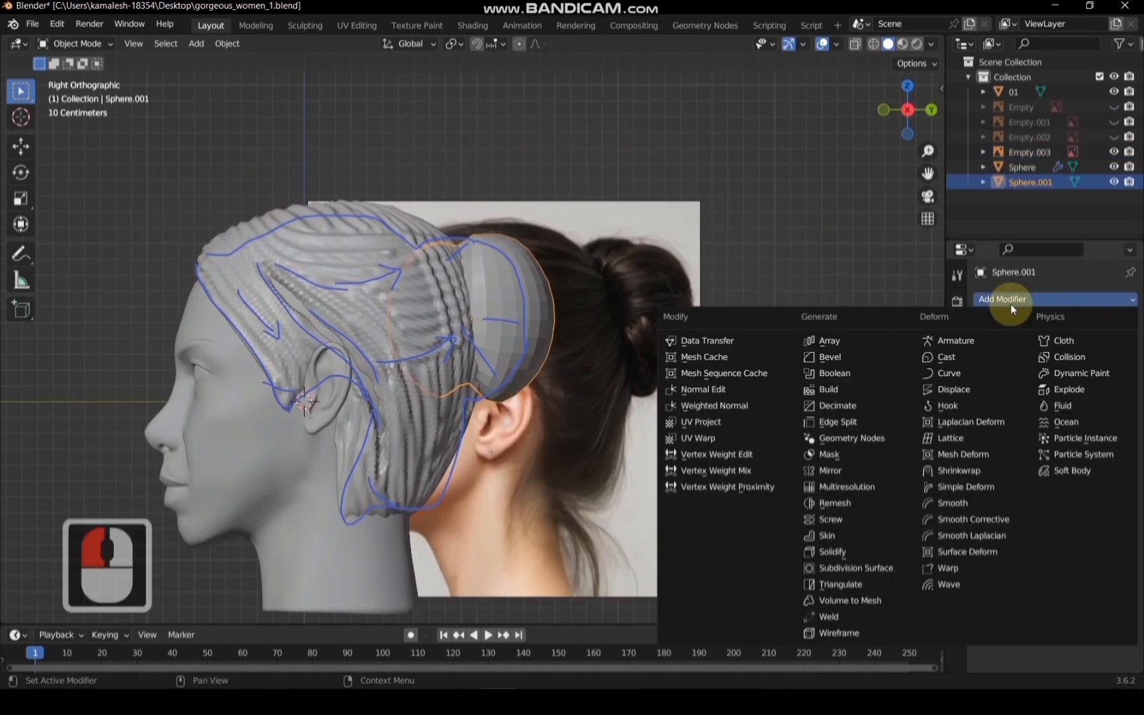
left_click(871, 486)
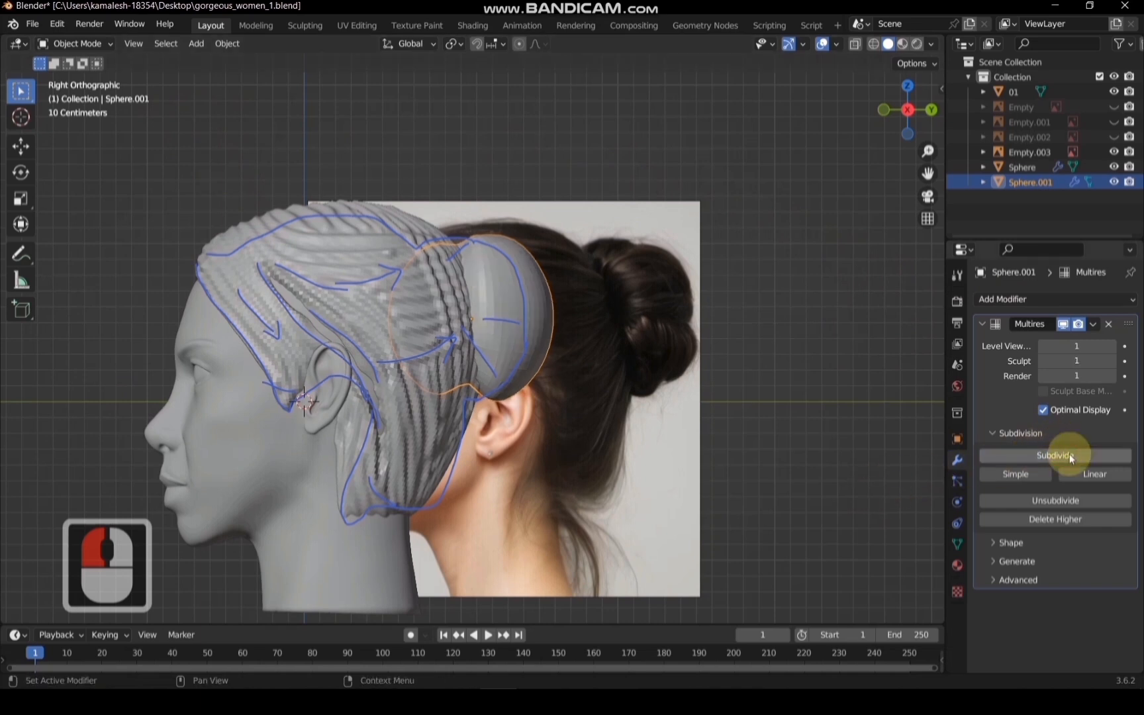
Return to Sculpt Mode and carve a horizontal groove across the bun's side with the subtractive Draw brush at 29 px radius
left_click(95, 54)
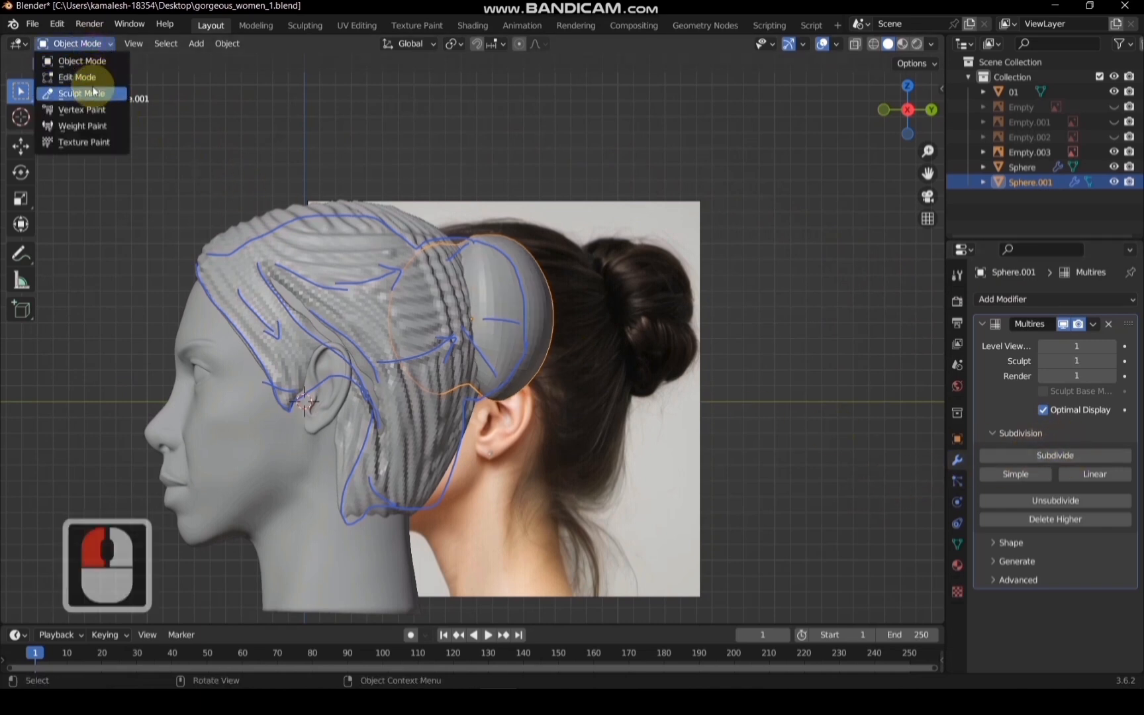
left_click(76, 92)
scroll(509, 274, "up", 3)
key("f")
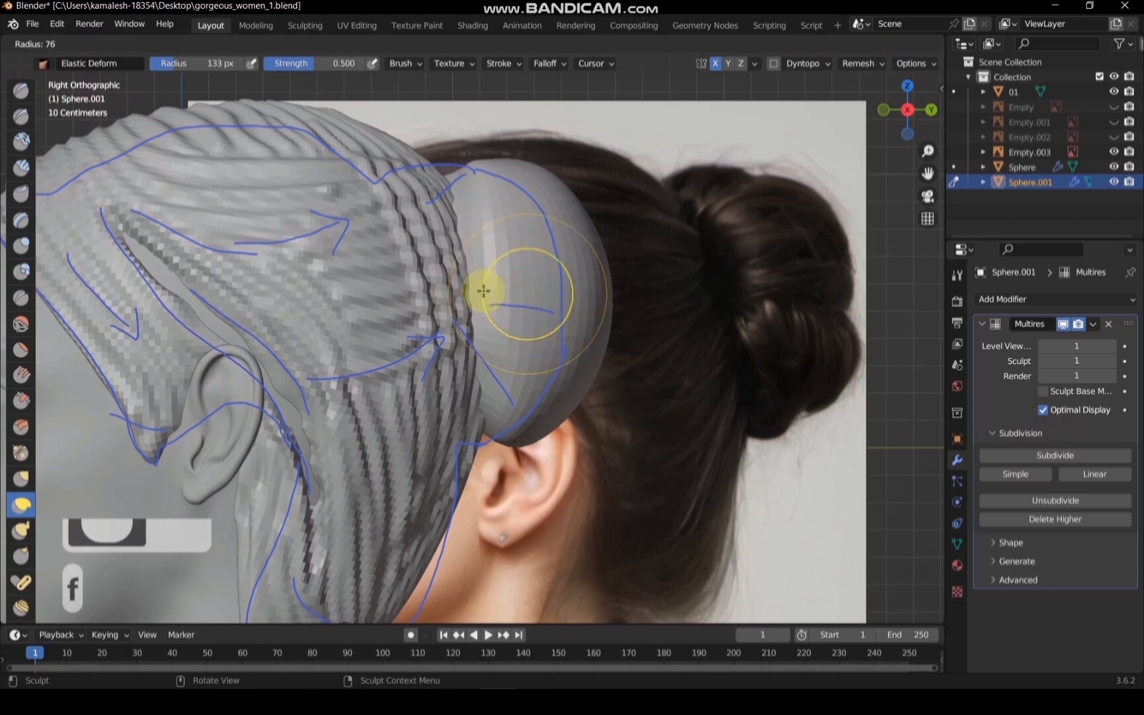
left_click(467, 289)
key("x")
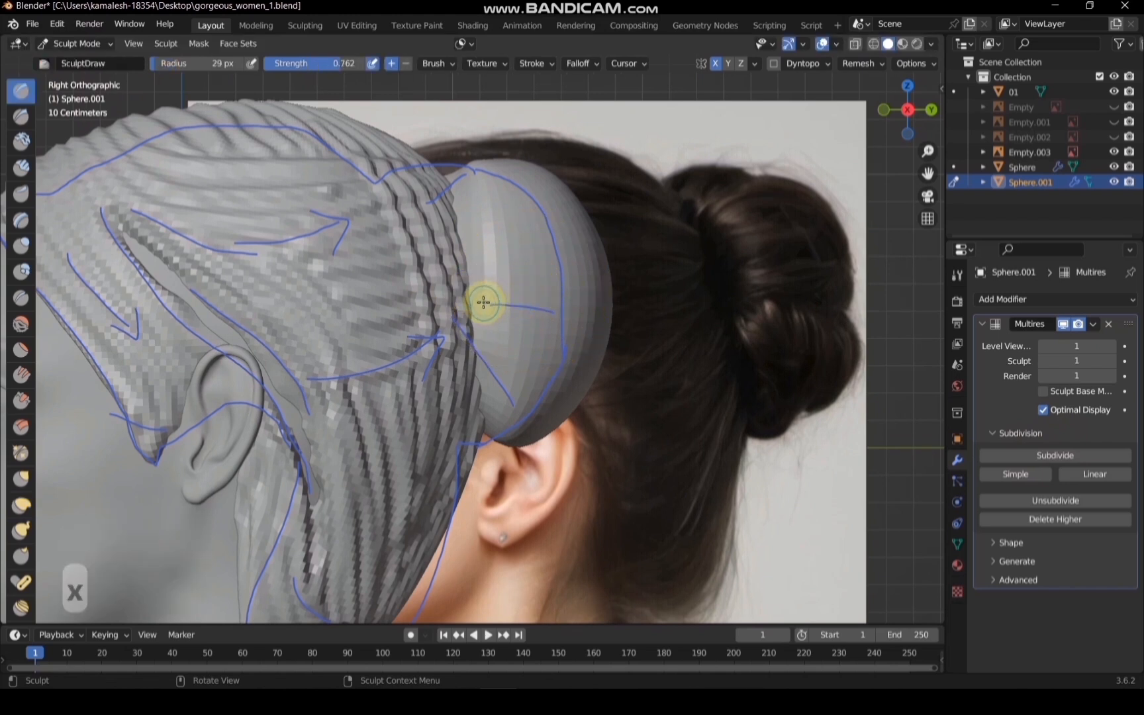
key("ctrl")
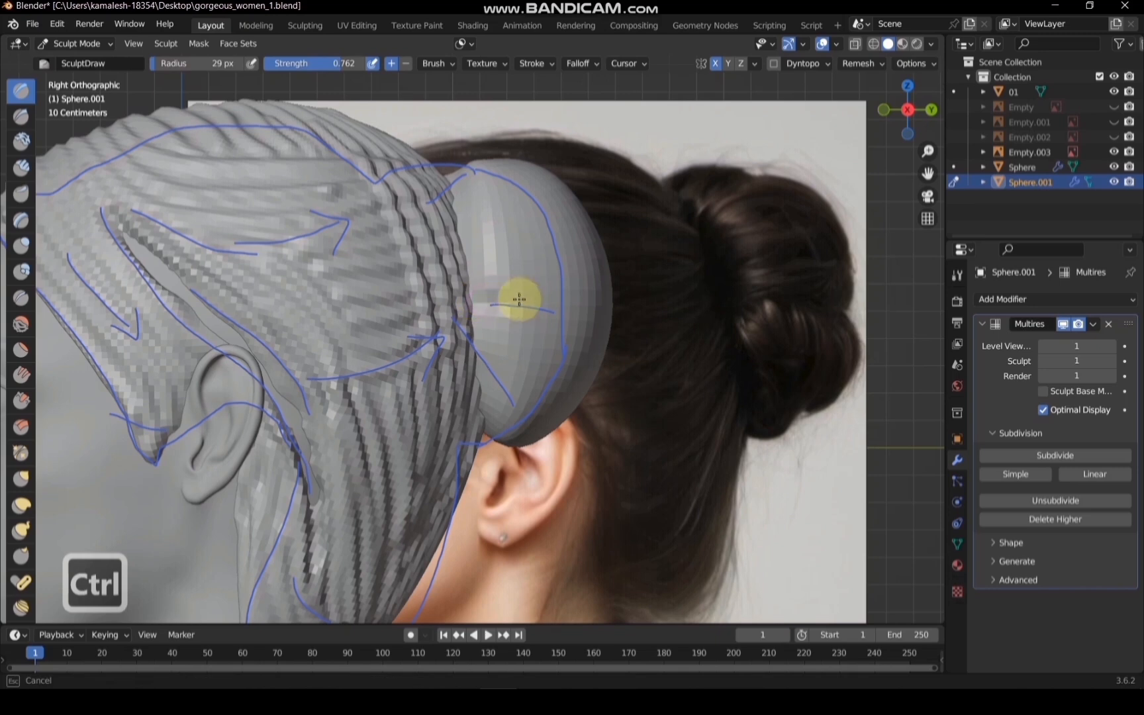
left_click_drag(609, 311, 614, 314, "ctrl")
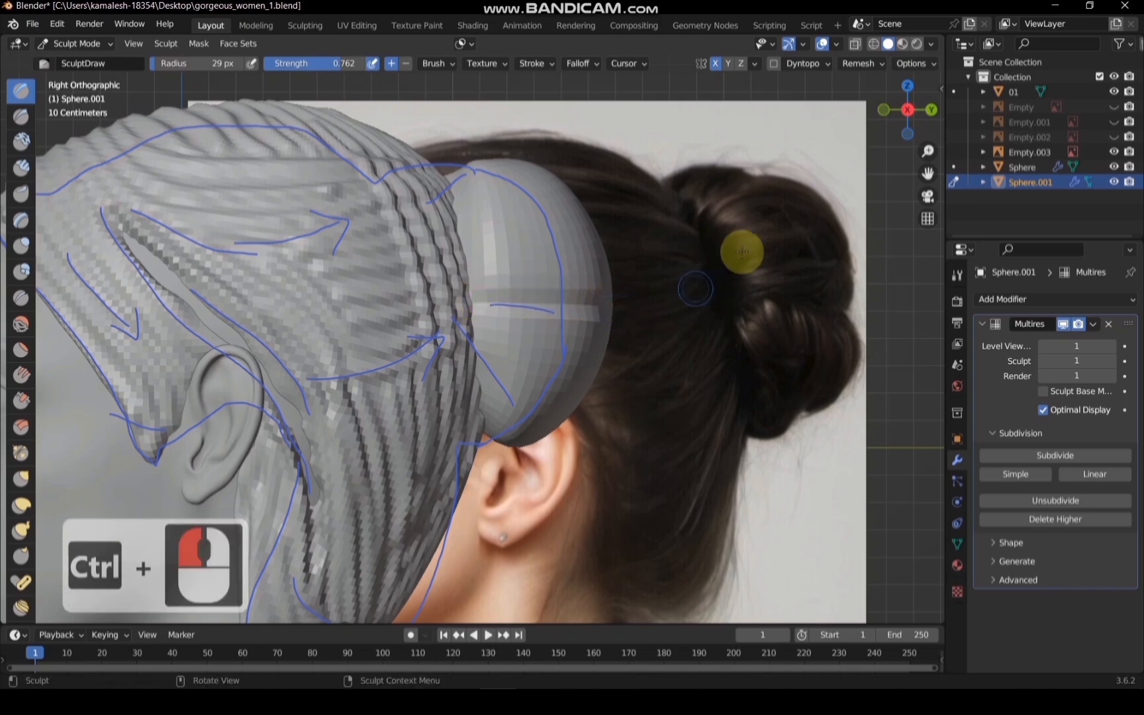
Deepen and extend the horizontal groove around the back of the bun with the subtractive Draw brush
scroll(794, 216, "down", 1)
left_click_drag(907, 109, 836, 123)
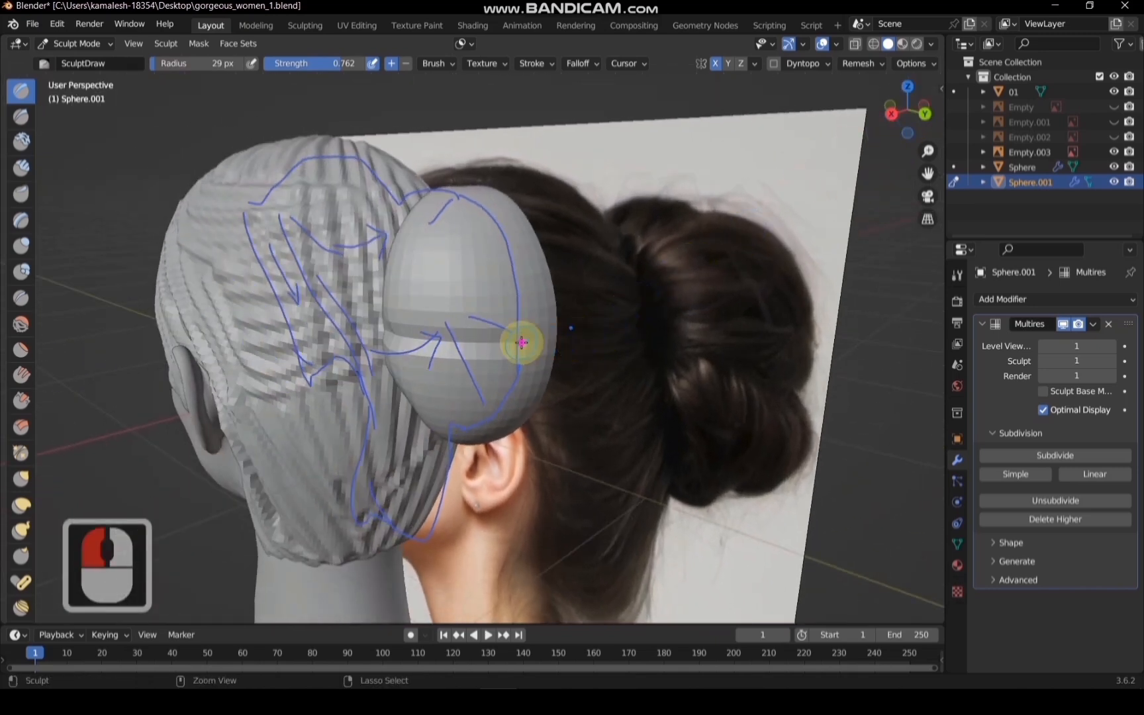
left_click_drag(563, 333, 480, 345, "ctrl")
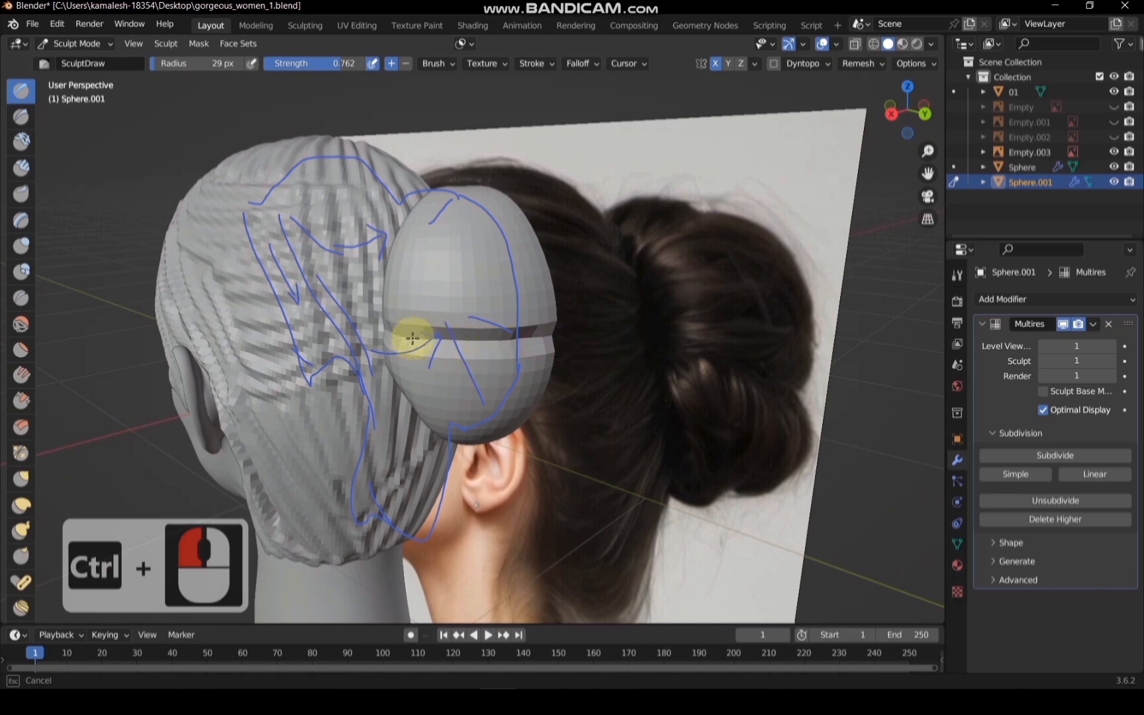
left_click_drag(412, 338, 423, 336, "ctrl")
Carve strand grooves into the bun's side below the horizontal groove and along its upper edge beside the hair
left_click(891, 113)
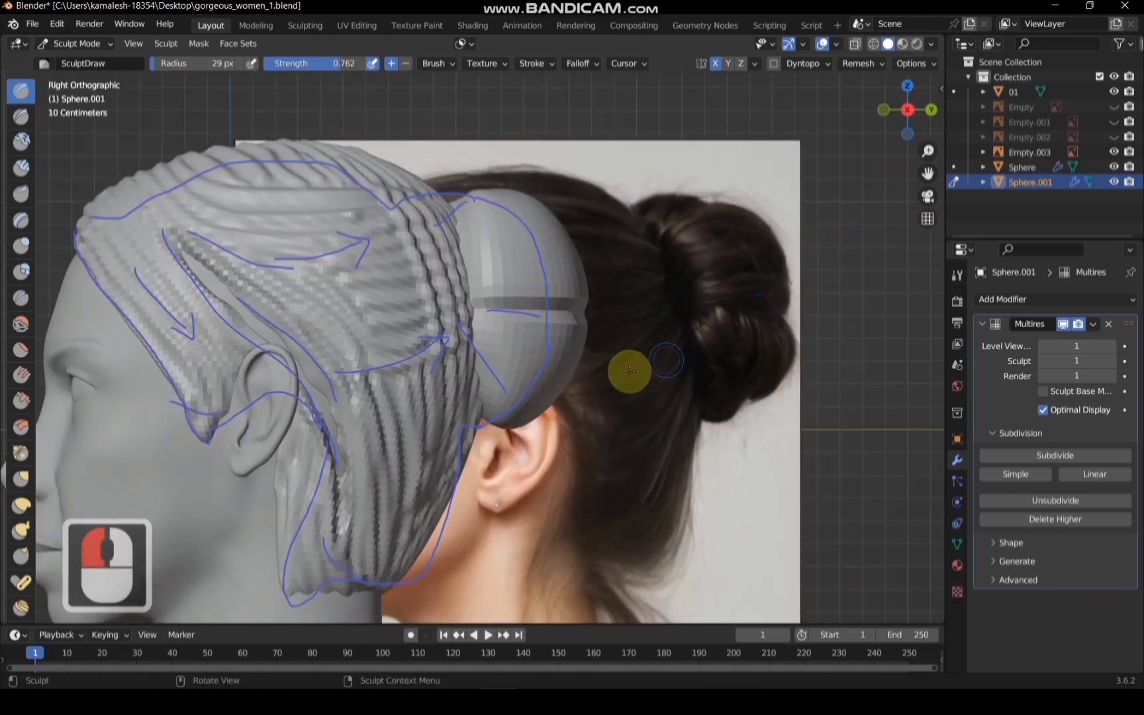
scroll(629, 372, "up", 1)
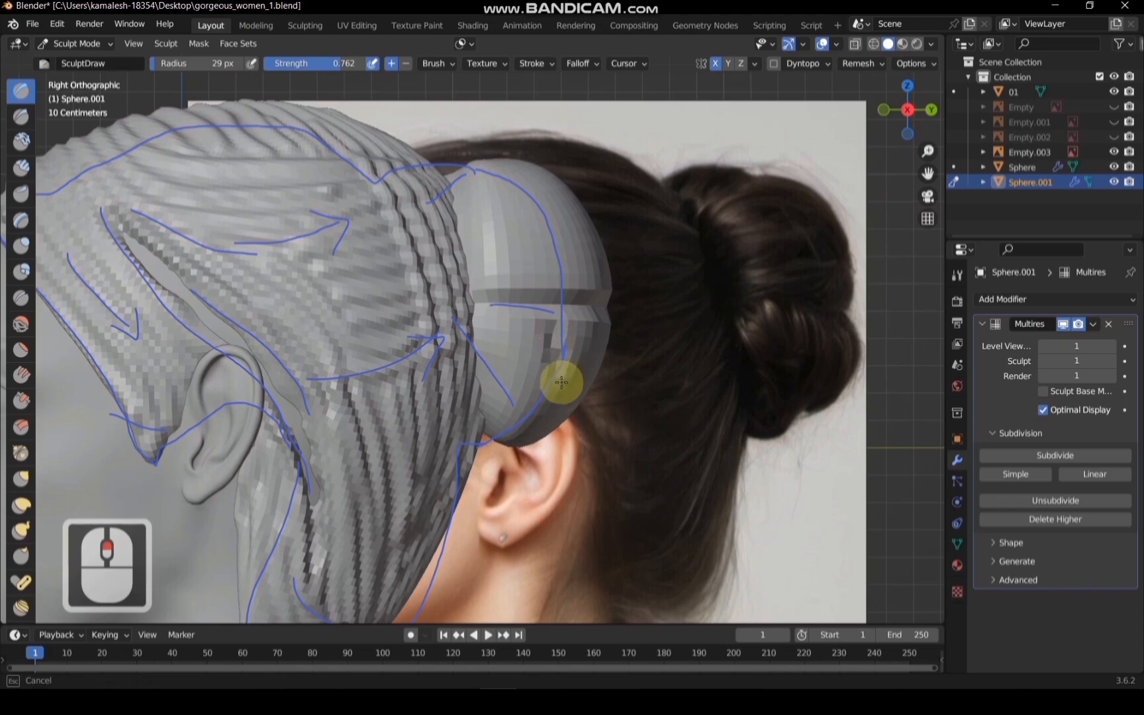
left_click(486, 271, "ctrl")
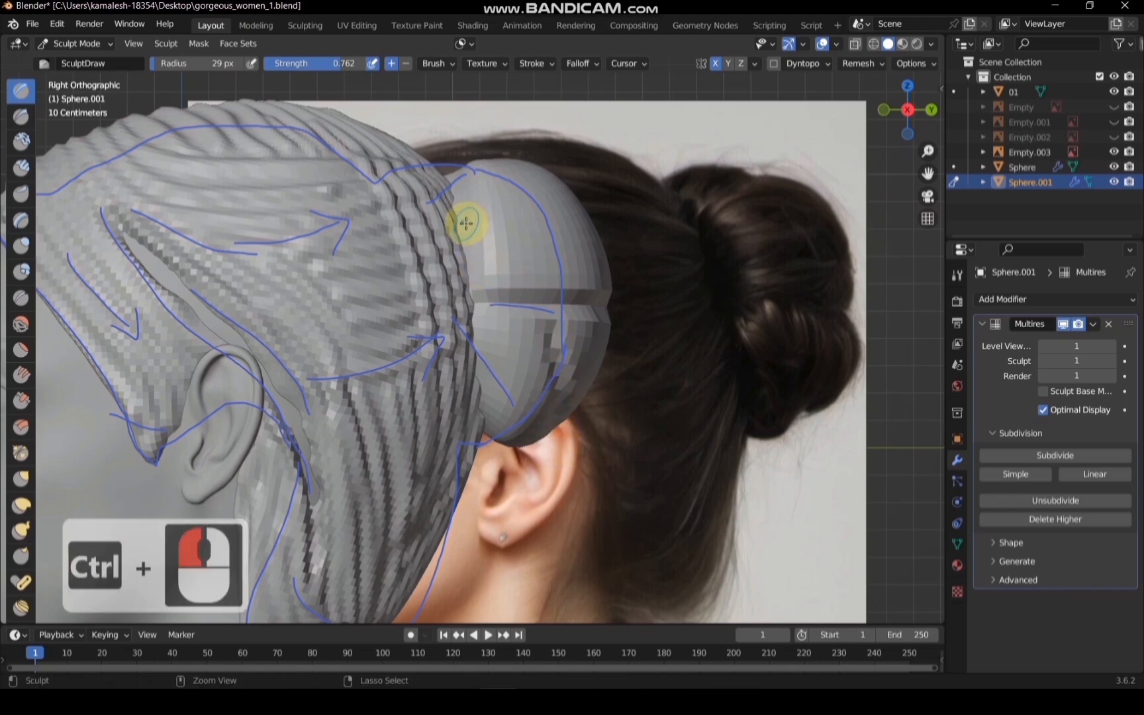
left_click_drag(466, 223, 488, 194, "ctrl")
left_click_drag(534, 152, 555, 144, "ctrl")
Sculpt a curved strand line over the top of the bun from the hair side toward its centre
left_click_drag(899, 100, 890, 156)
left_click_drag(470, 300, 502, 274)
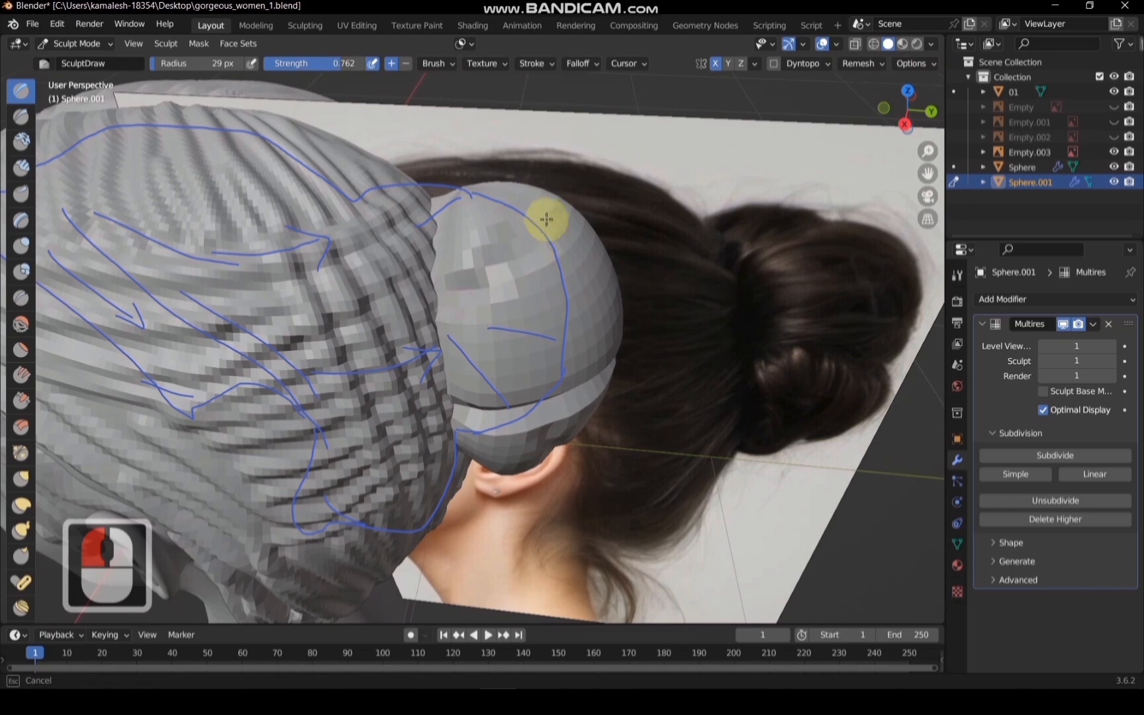
scroll(569, 177, "down", 3)
mouse_move(885, 110)
left_mouse_down()
mouse_move(854, 159)
mouse_move(806, 199)
left_mouse_up()
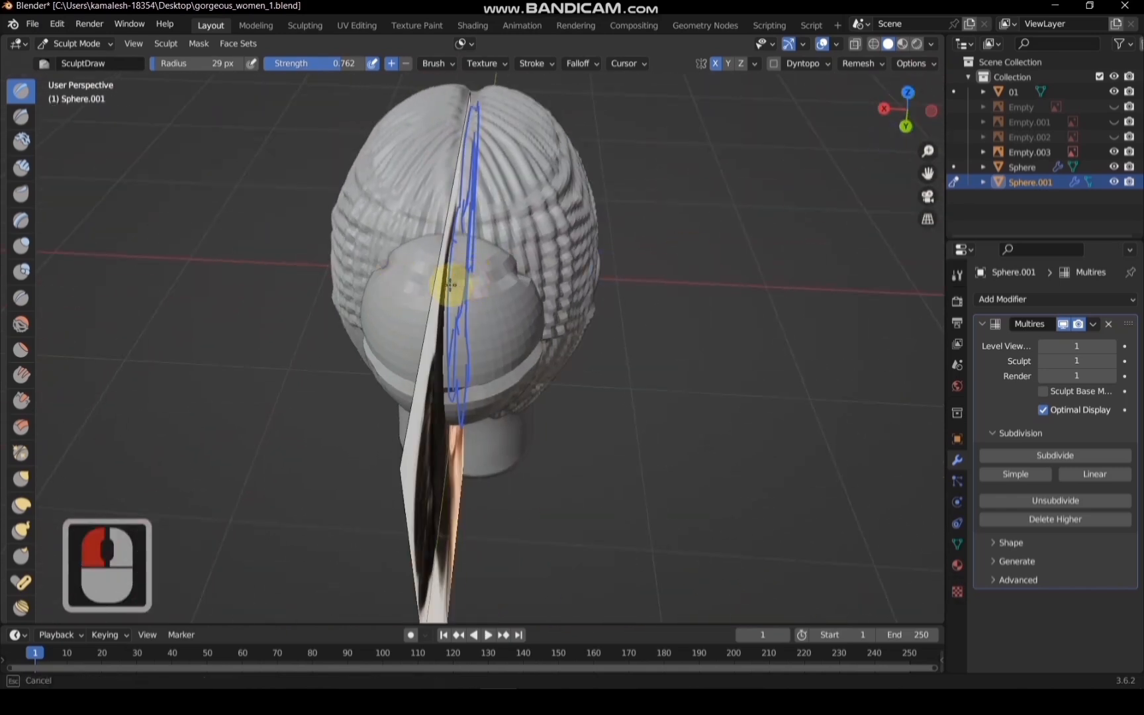
left_click_drag(450, 285, 450, 286)
Subdivide the bun's Multiresolution modifier to sculpt level 2
left_click(919, 369, "ctrl")
left_click(1066, 453)
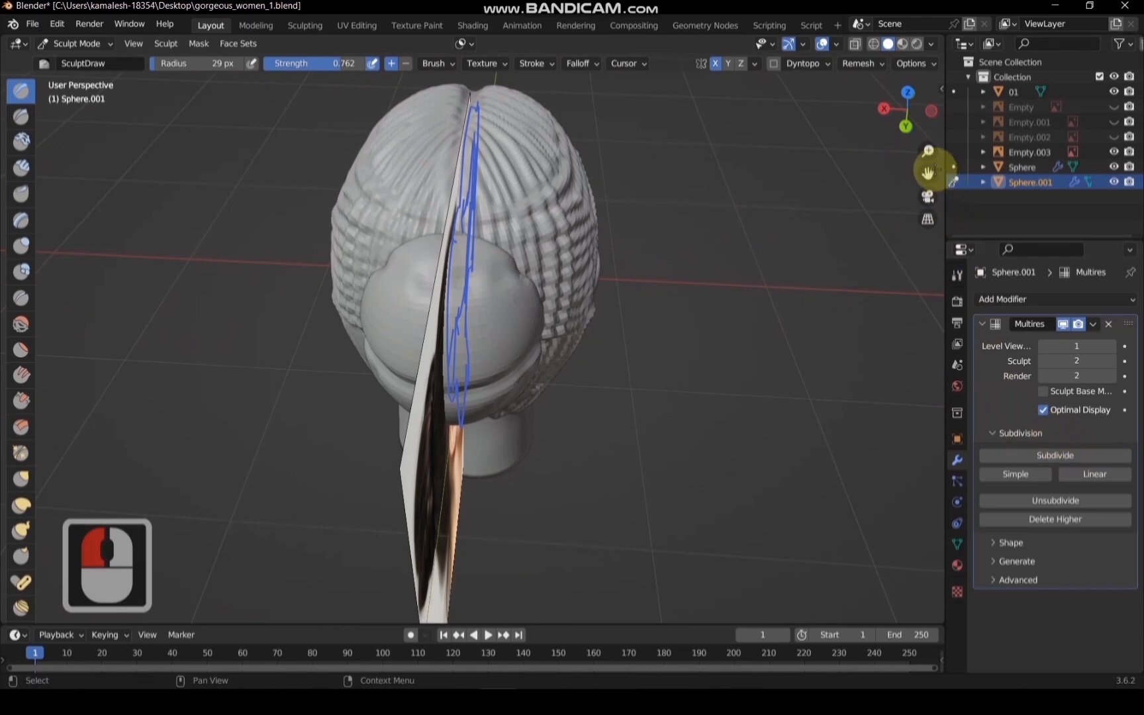
Try another subtractive Draw stroke on the bun and undo it
left_click_drag(908, 105, 890, 116)
left_click(904, 122)
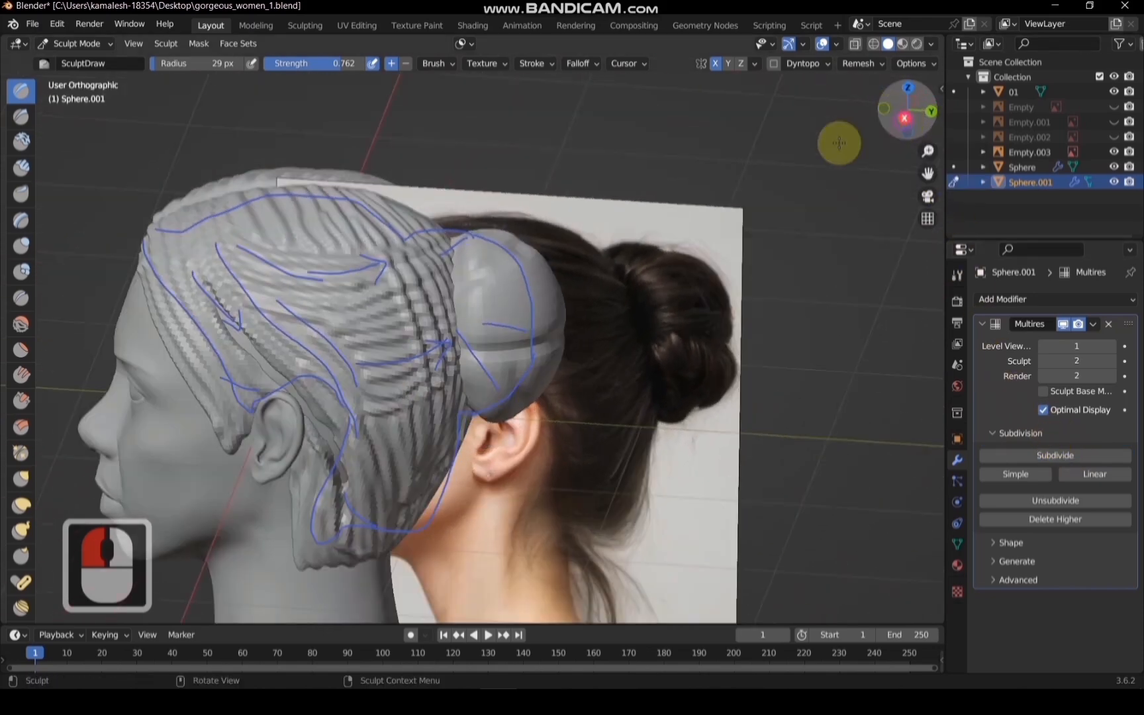
scroll(535, 234, "up", 1)
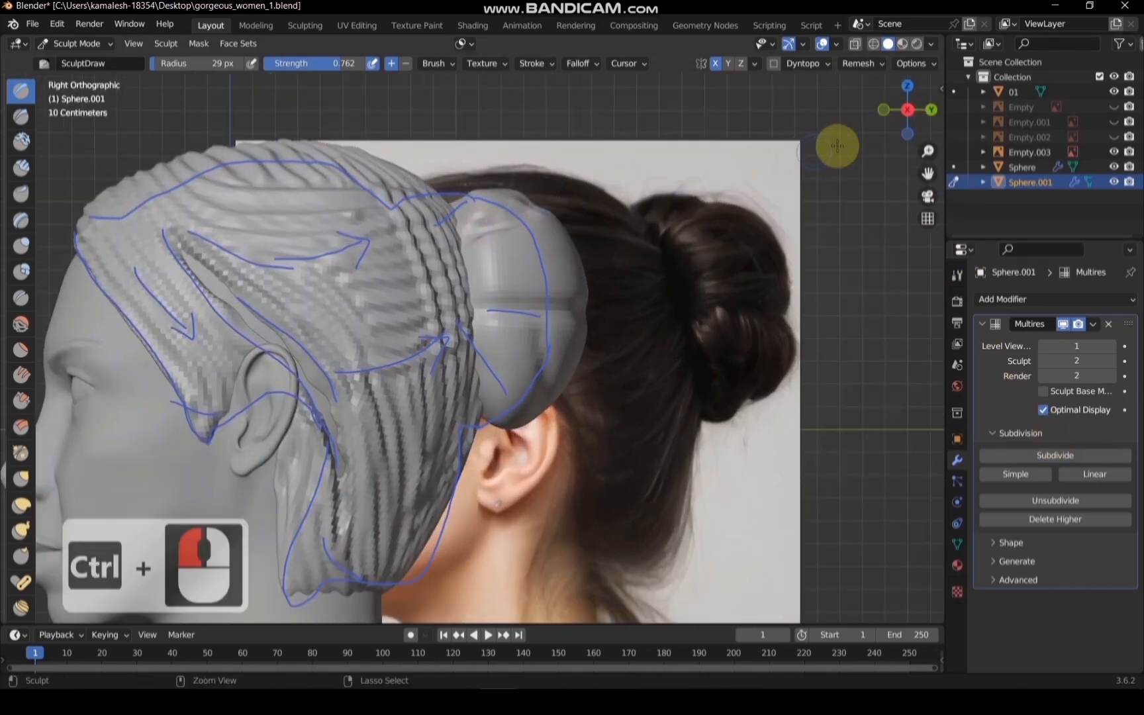
left_click_drag(907, 109, 904, 123, "ctrl")
key("ctrl+z")
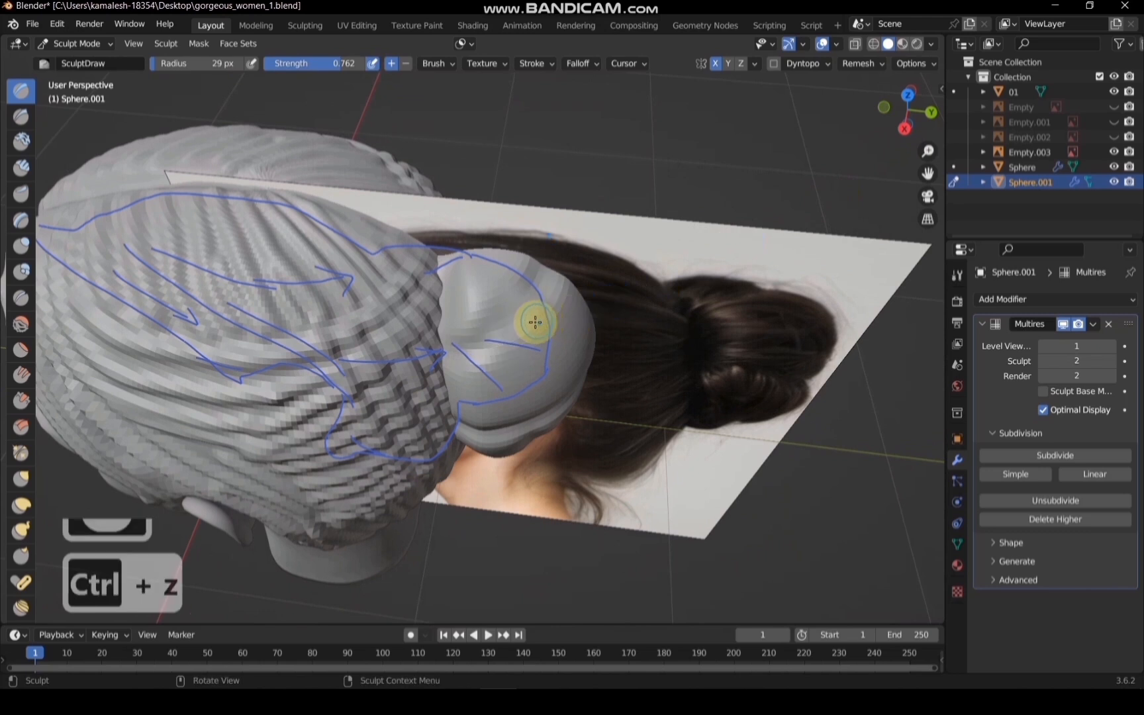
Carve a curved groove across the top of the bun with additive and subtractive Draw strokes
scroll(475, 343, "up", 2)
left_click_drag(468, 352, 542, 309)
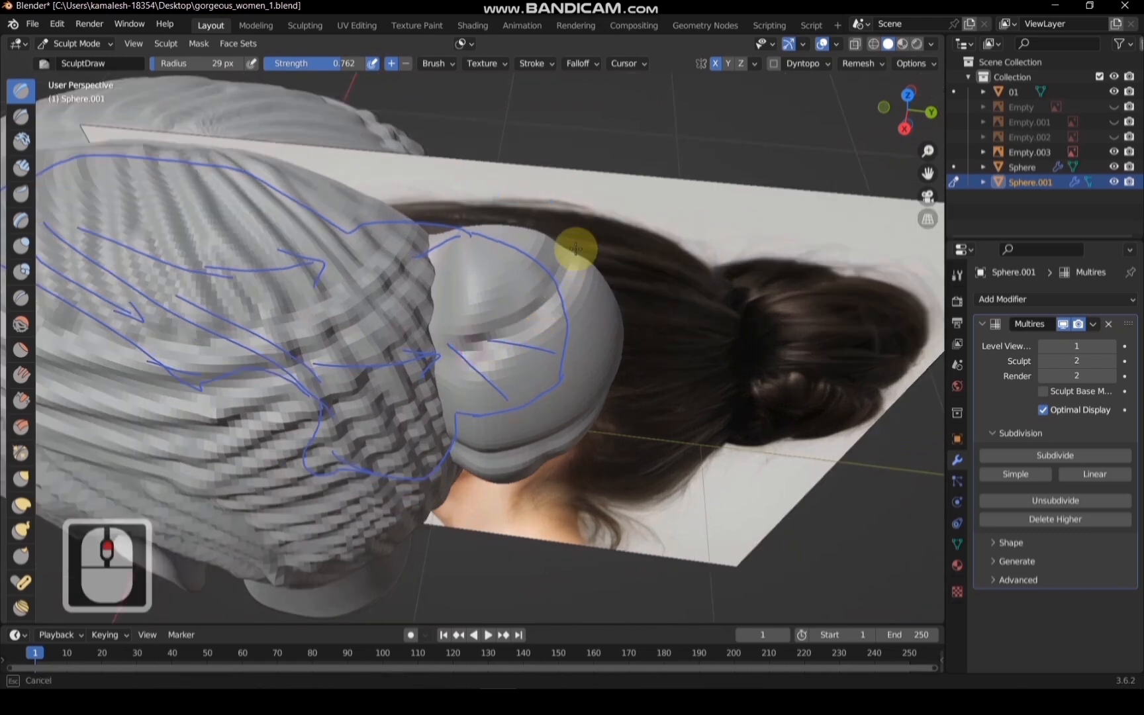
left_click(559, 296, "ctrl")
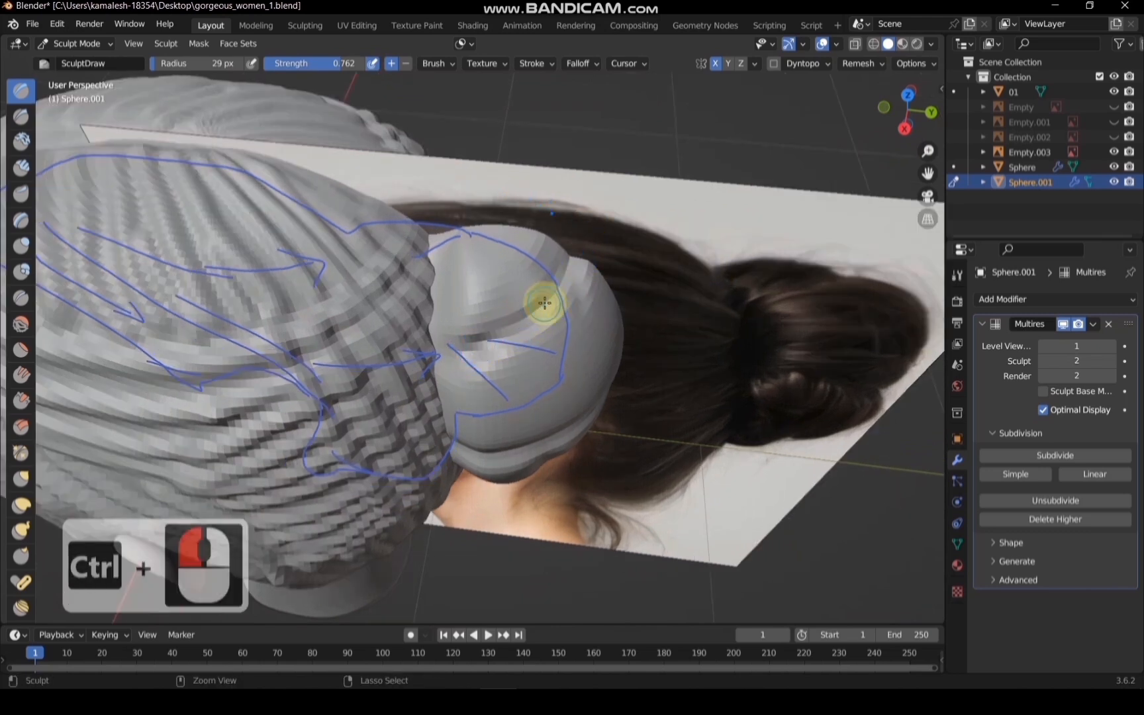
left_click_drag(556, 284, 567, 266, "ctrl")
Set the Draw radius to 50 px, build up the fold beside the bun's top groove, and undo the last stroke
key("f")
left_click(520, 306)
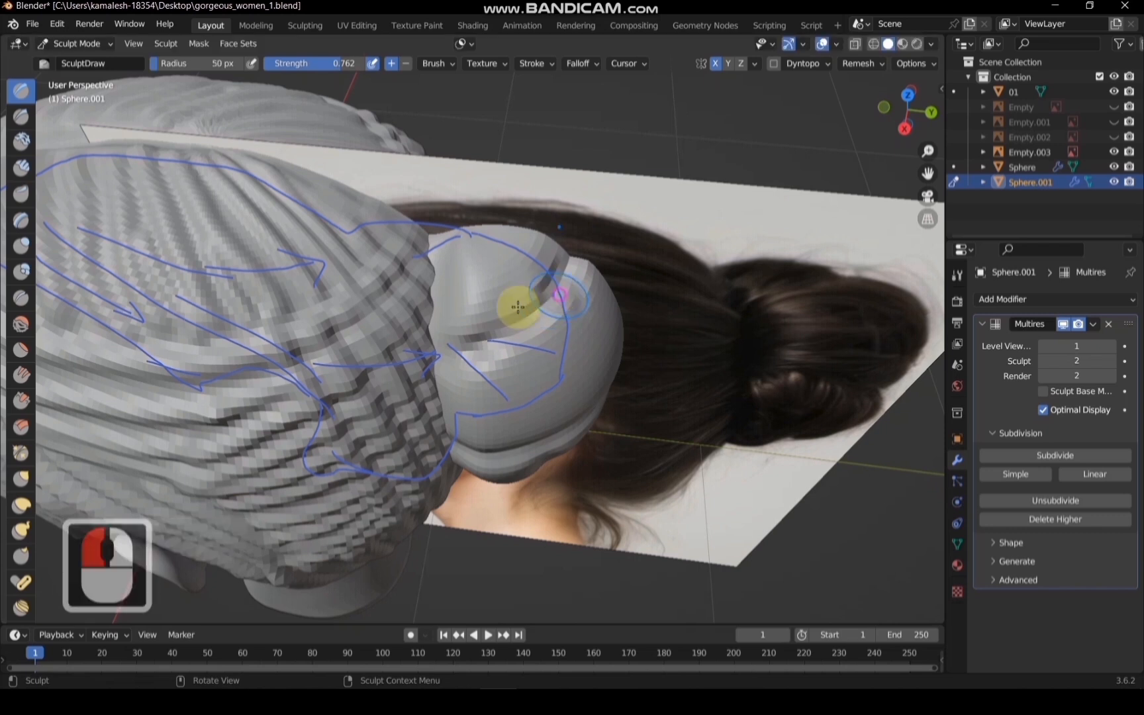
left_click_drag(475, 316, 504, 298)
left_click_drag(547, 244, 559, 231)
left_click_drag(535, 290, 569, 240)
left_click_drag(470, 316, 428, 308)
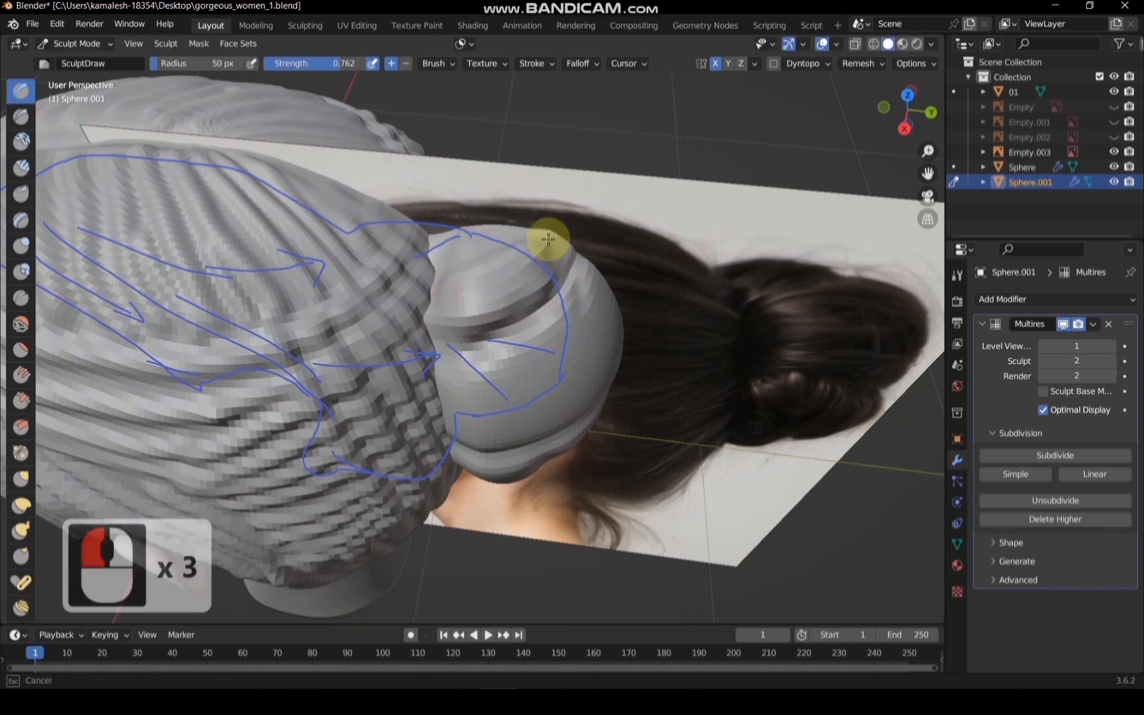
left_click_drag(544, 243, 486, 265)
key("ctrl+z")
Set the Draw radius to 25 px and sculpt finer strand lines across the bun's top beside the hair
key("f")
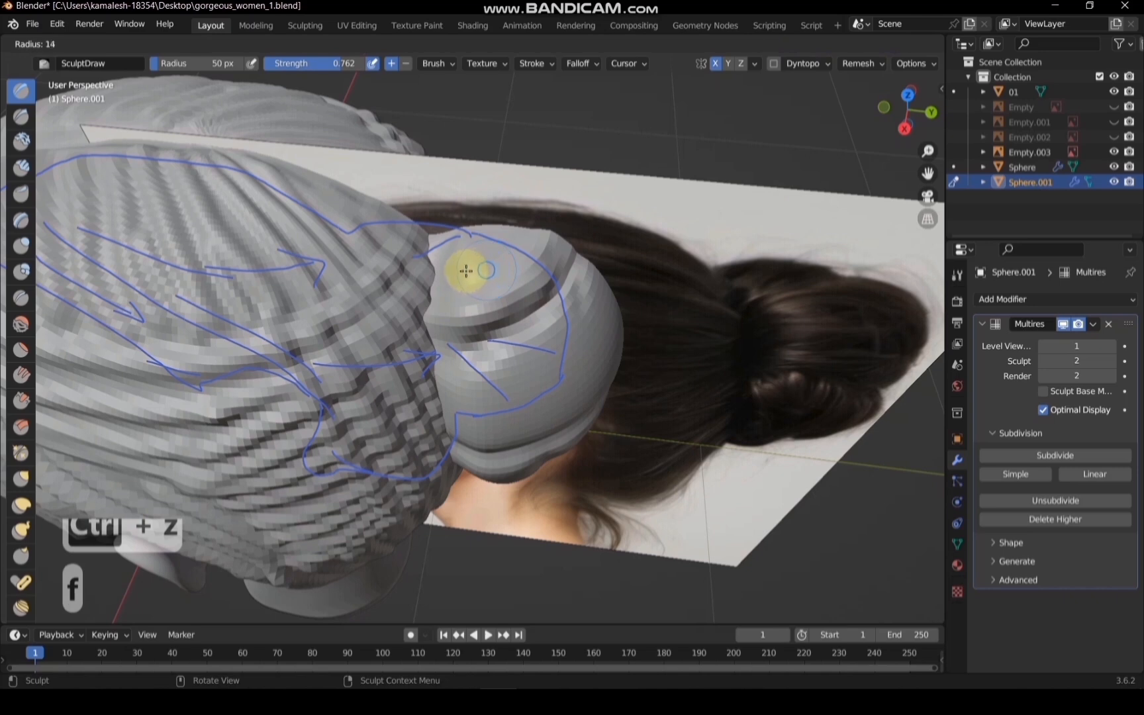
left_click(466, 271)
left_click_drag(527, 239, 531, 241)
left_click_drag(440, 264, 526, 231)
left_click_drag(417, 243, 752, 196)
Smooth the bun's upper rear edge from the right side view and set the brush radius to 41 px
left_click(898, 141)
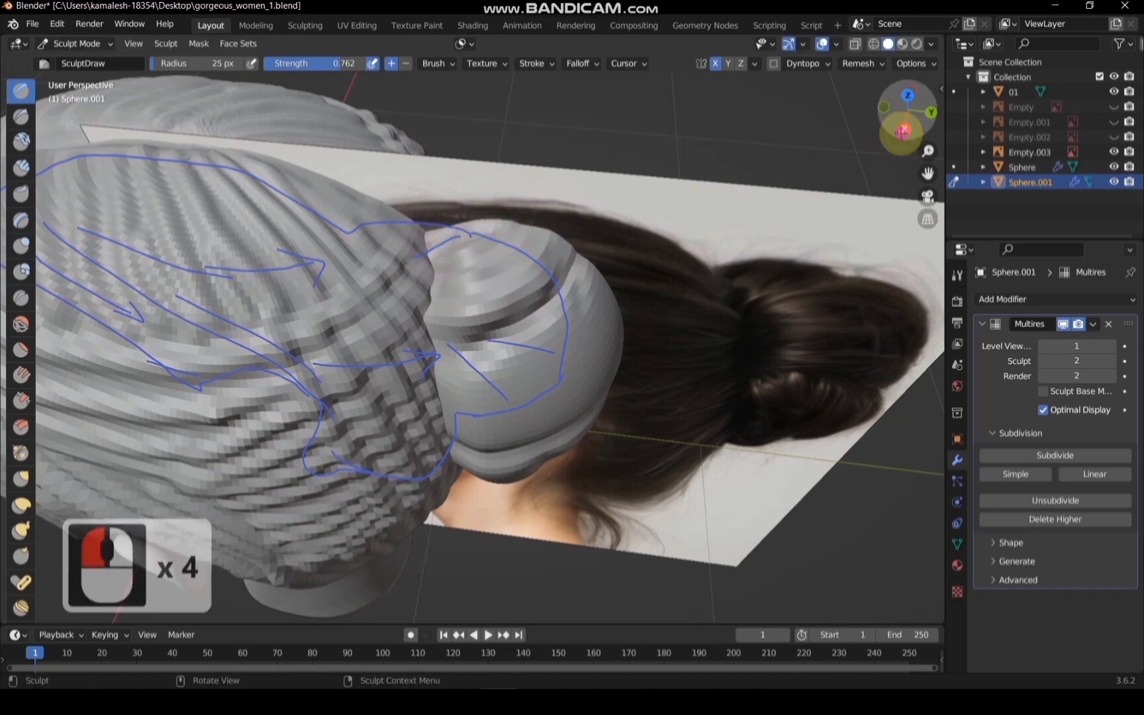
left_click(903, 130)
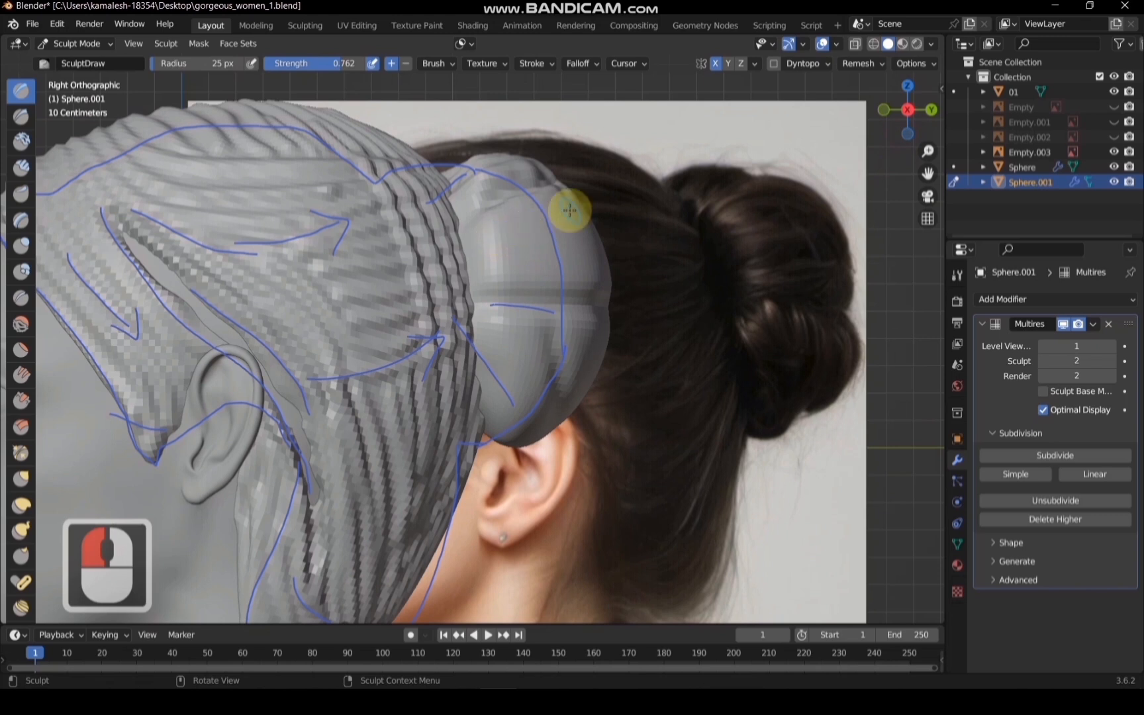
key("s")
left_click_drag(574, 192, 559, 205)
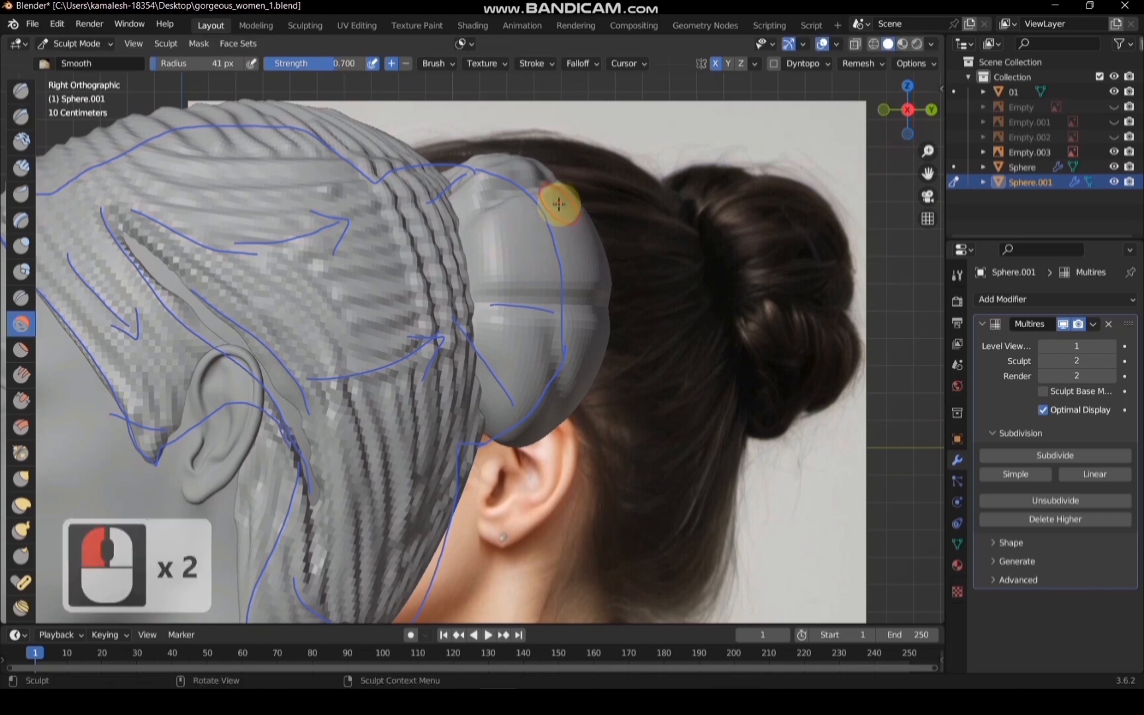
key("f")
left_click(562, 227)
Sculpt strand lines over the bun's upper half with the Draw brush at a 16 px radius
key("x")
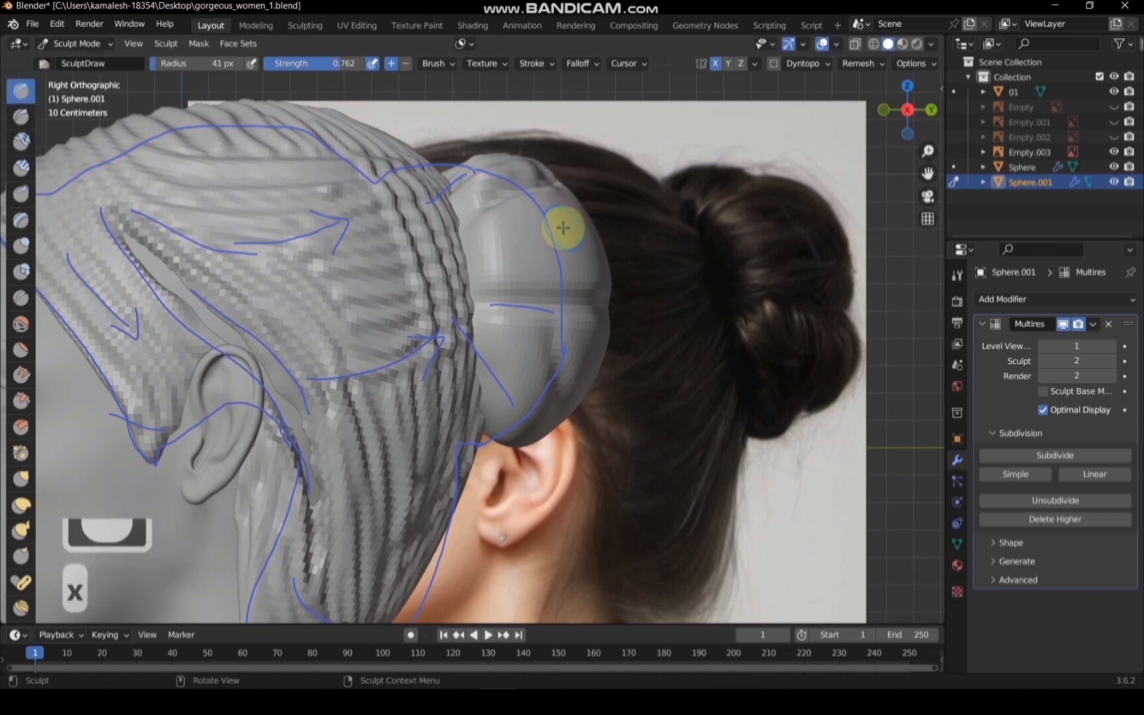
key("f")
left_click(512, 236)
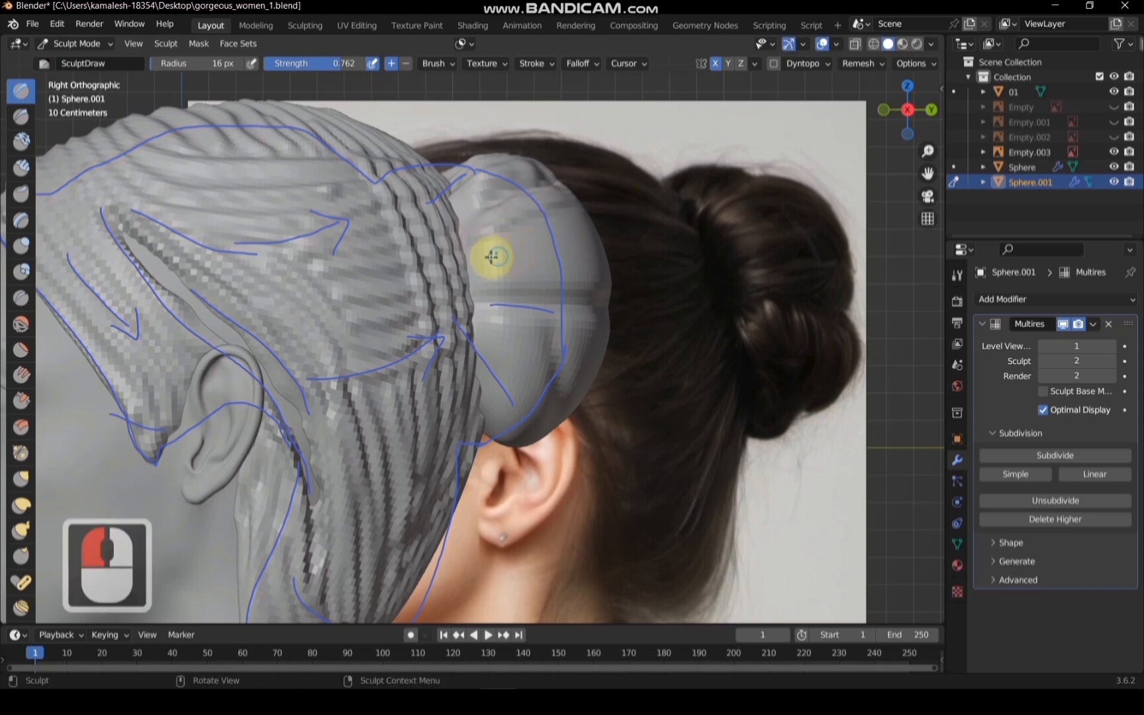
left_click_drag(481, 259, 594, 227)
mouse_move(486, 273)
left_mouse_down()
mouse_move(578, 247)
mouse_move(513, 281)
mouse_move(627, 261)
mouse_move(514, 377)
left_mouse_up()
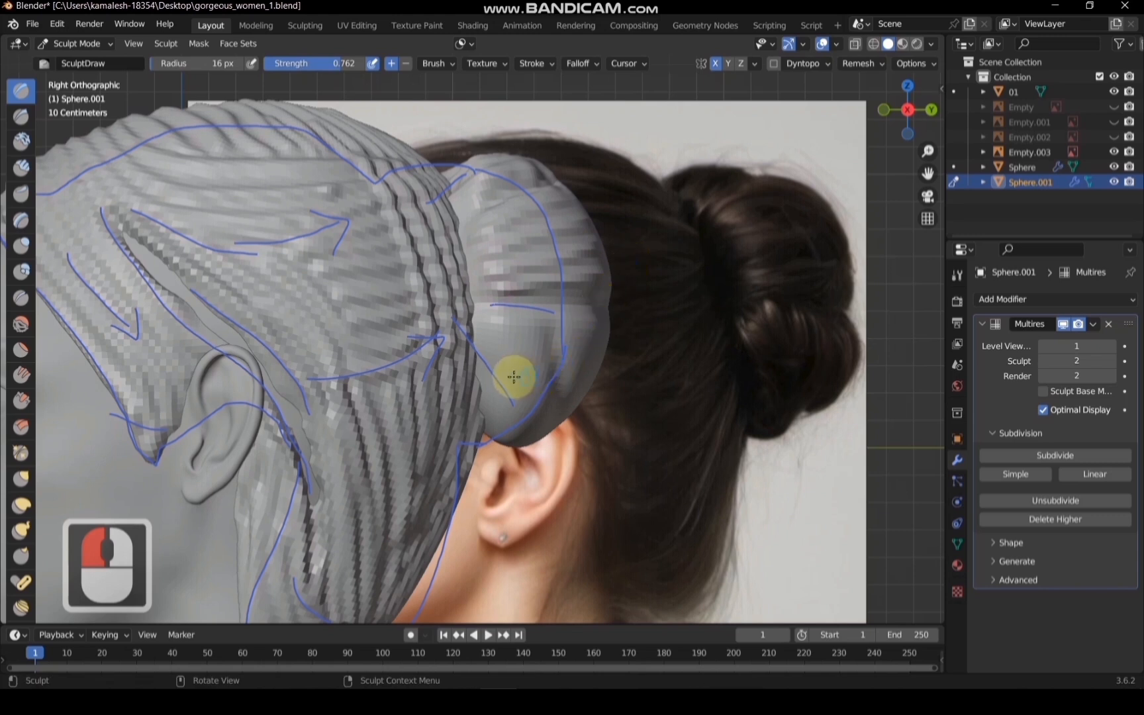
Sculpt curved strand lines down the bun's lower half and around its underside
left_click_drag(479, 328, 488, 354)
mouse_move(505, 428)
left_mouse_down()
mouse_move(503, 325)
mouse_move(524, 434)
mouse_move(524, 327)
mouse_move(540, 413)
mouse_move(507, 373)
left_mouse_up()
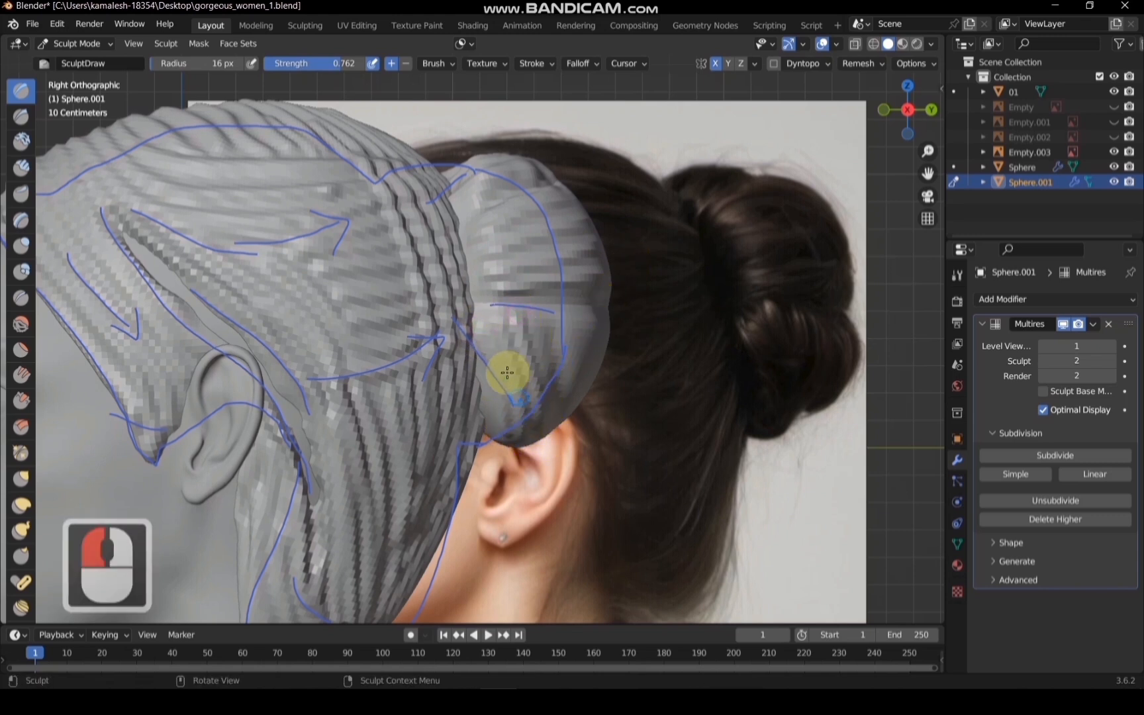
mouse_move(523, 438)
left_mouse_down()
mouse_move(531, 324)
mouse_move(557, 421)
mouse_move(570, 425)
left_mouse_up()
left_click_drag(883, 113, 646, 306)
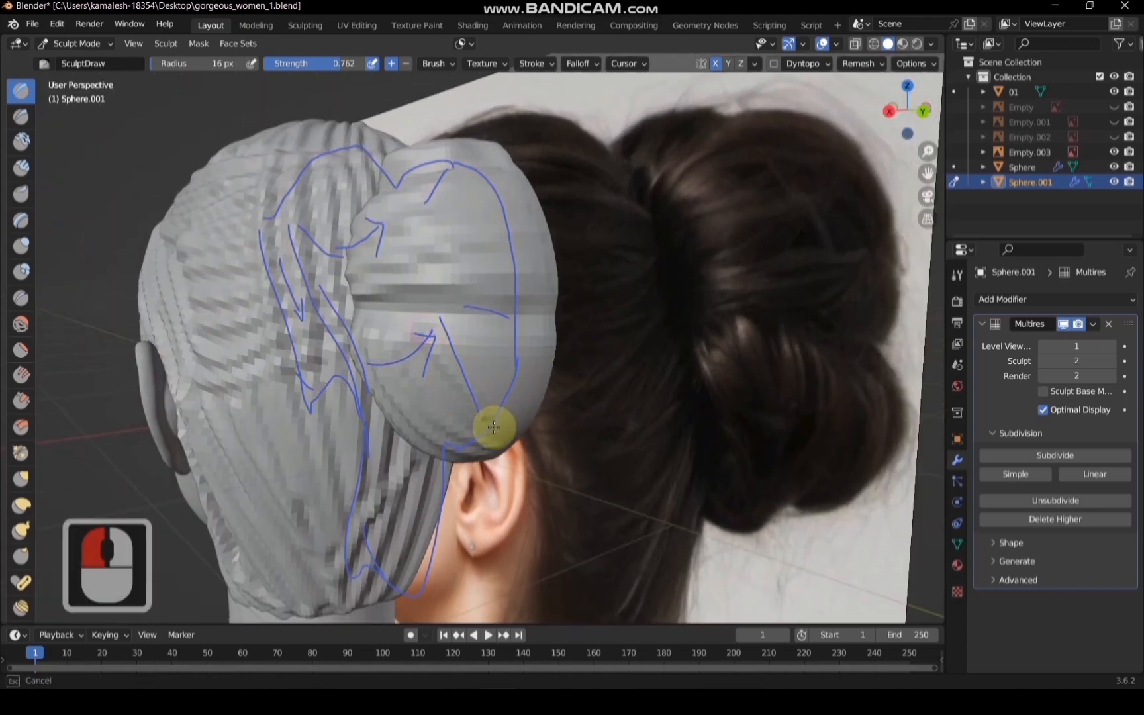
mouse_move(494, 439)
left_mouse_down()
mouse_move(450, 327)
mouse_move(516, 434)
mouse_move(472, 327)
mouse_move(535, 445)
left_mouse_up()
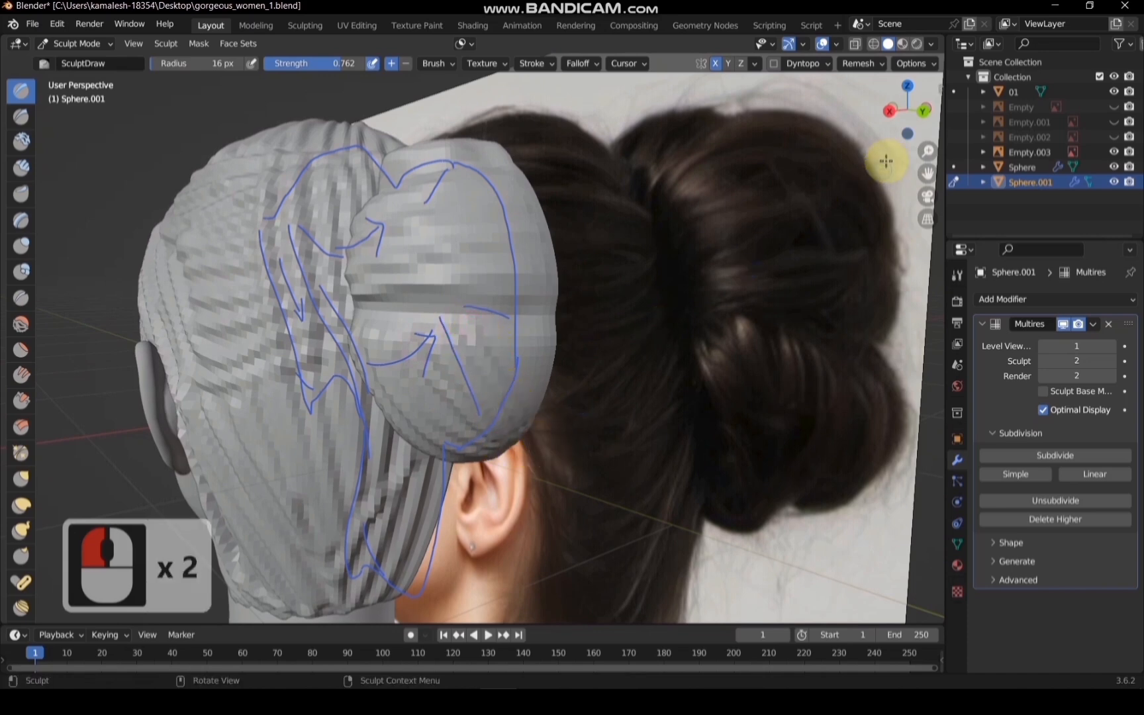
Continue the curved strand lines across the bun's lower lobe from the back view
left_click(923, 110)
scroll(397, 341, "up", 2)
left_click_drag(369, 324, 439, 427)
left_click_drag(401, 315, 434, 402)
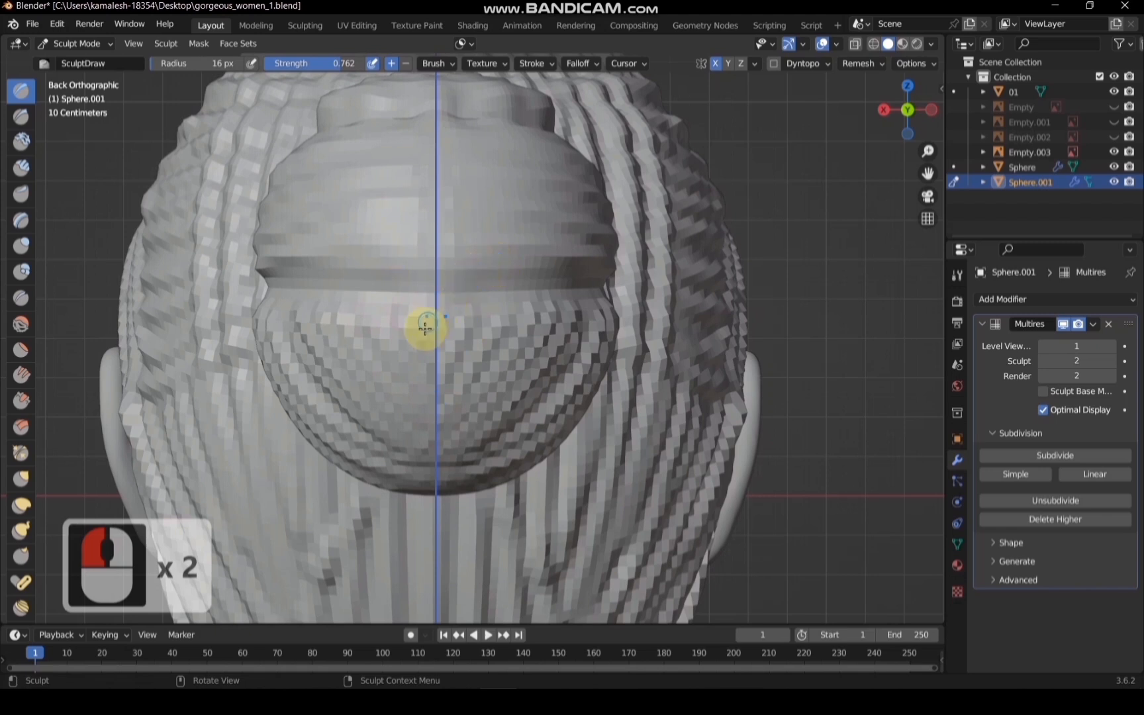
Set the Draw radius to 28 px and sculpt horizontal strand ridges across the bun's upper lobe from the back
key("f")
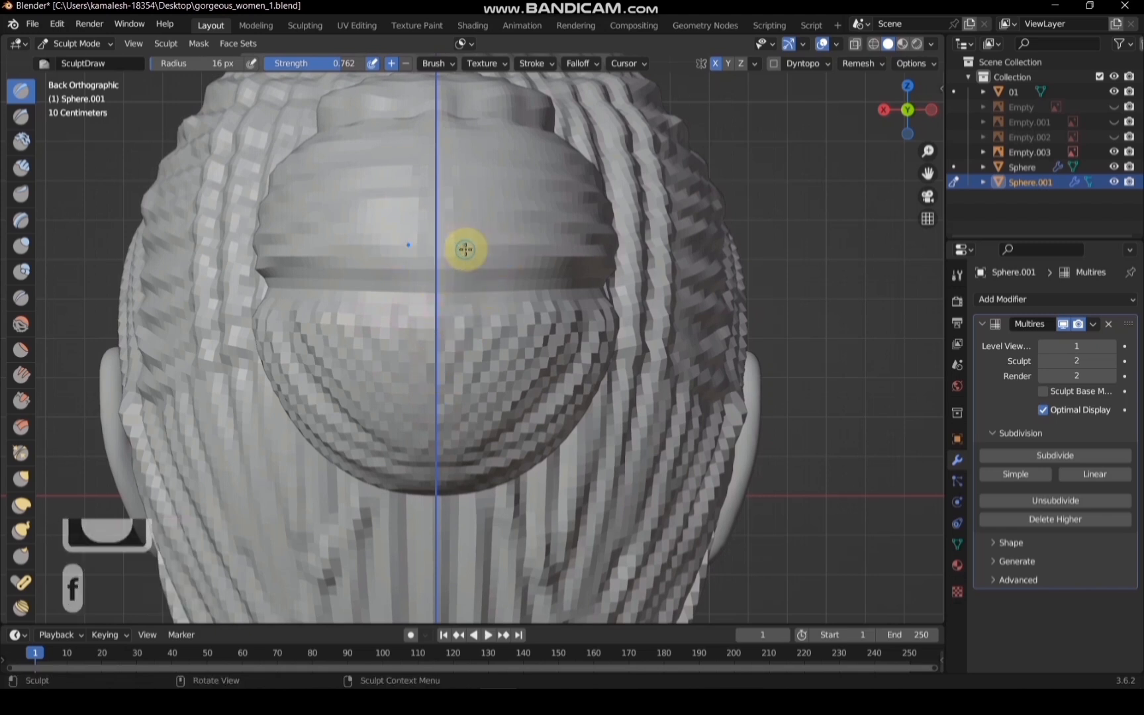
left_click(473, 249)
left_click_drag(470, 256, 627, 256)
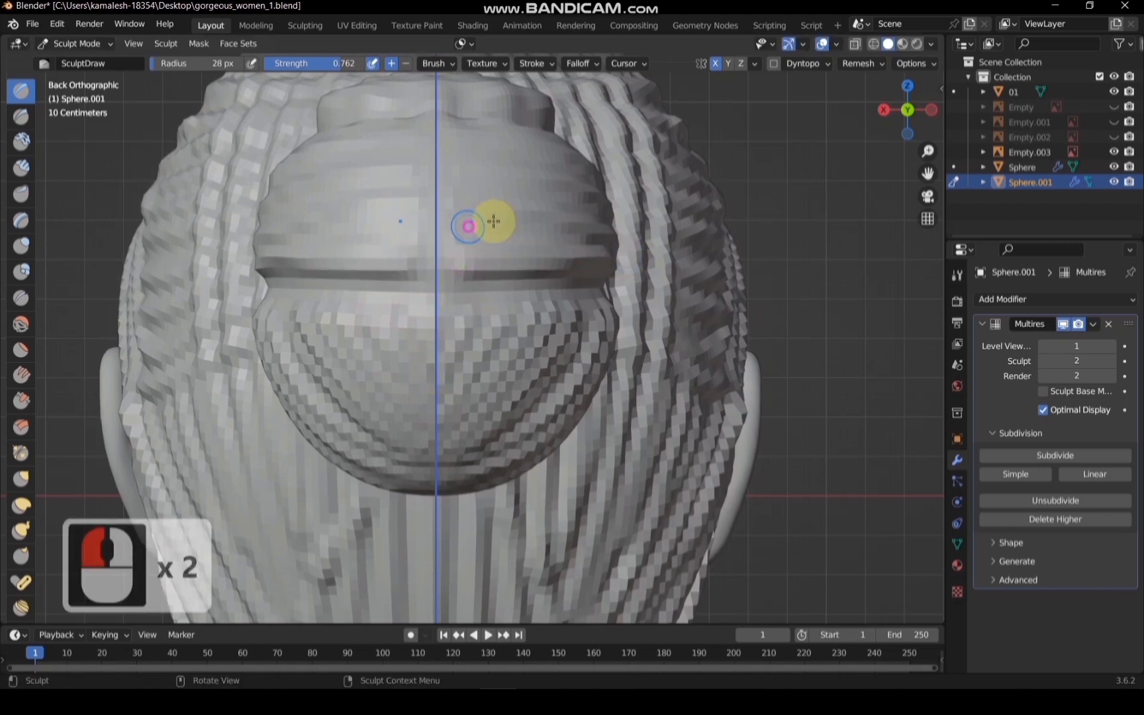
left_click_drag(494, 221, 596, 215)
left_click_drag(482, 190, 630, 197)
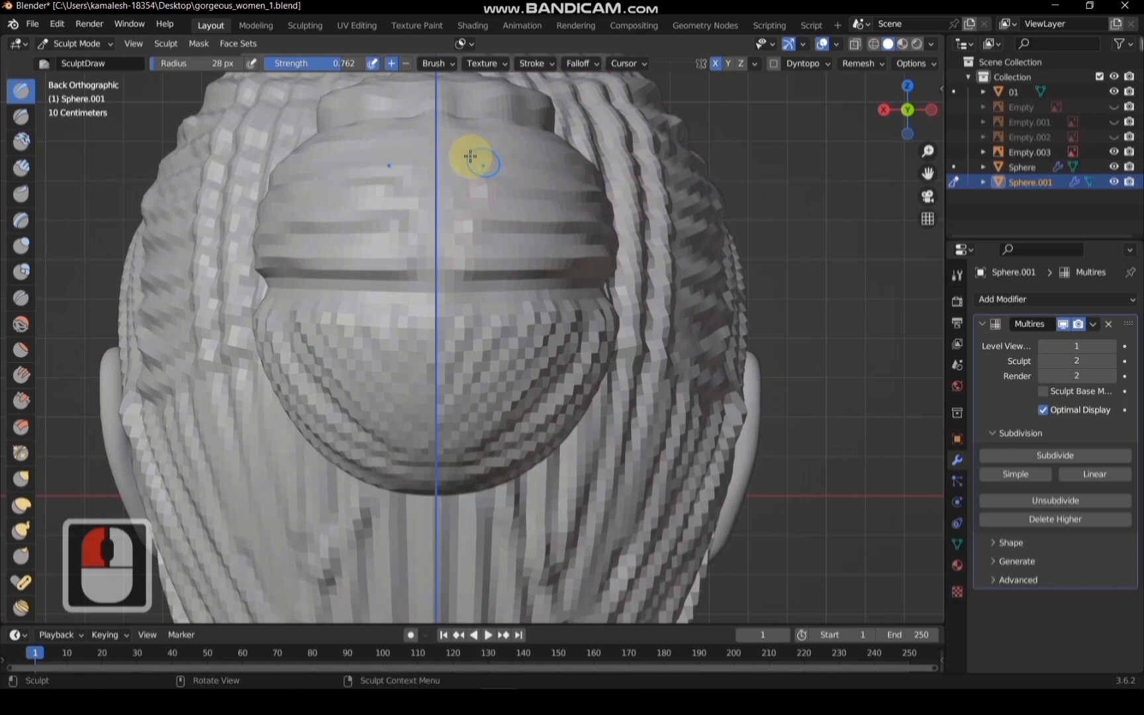
left_click_drag(472, 156, 641, 168)
left_click_drag(452, 124, 621, 148)
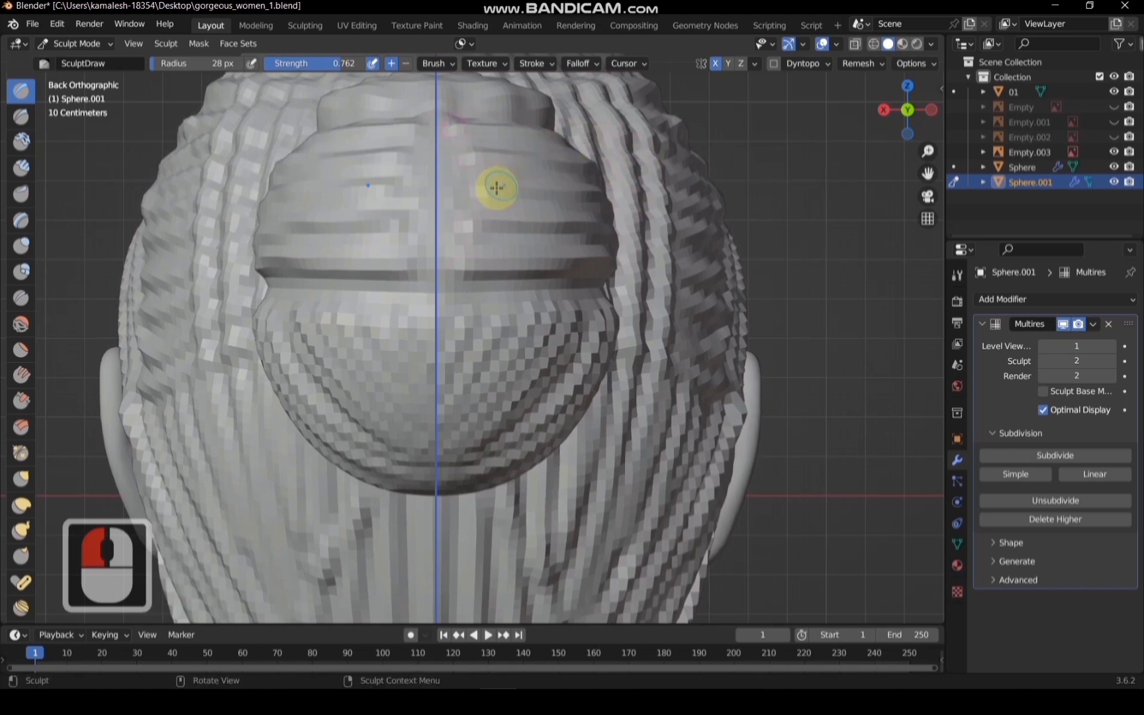
Join the upper lobe's horizontal ridges across the bun's vertical centre line with short Draw strokes
left_click_drag(451, 196, 437, 164)
left_click_drag(445, 226, 442, 227)
left_click_drag(456, 263, 443, 269)
left_click_drag(453, 269, 443, 269)
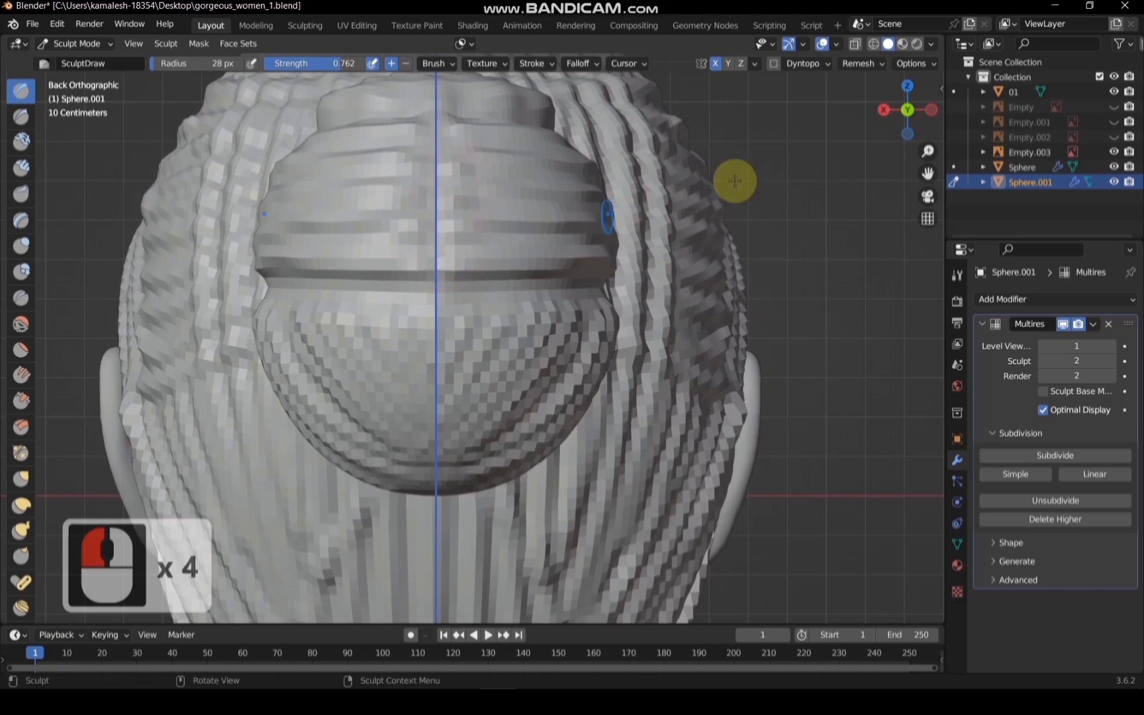
Add short strand strokes below the bun's horizontal groove and beside the hair from the left side view
scroll(794, 158, "down", 1)
mouse_move(888, 111)
left_mouse_down()
mouse_move(821, 143)
mouse_move(747, 124)
left_mouse_up()
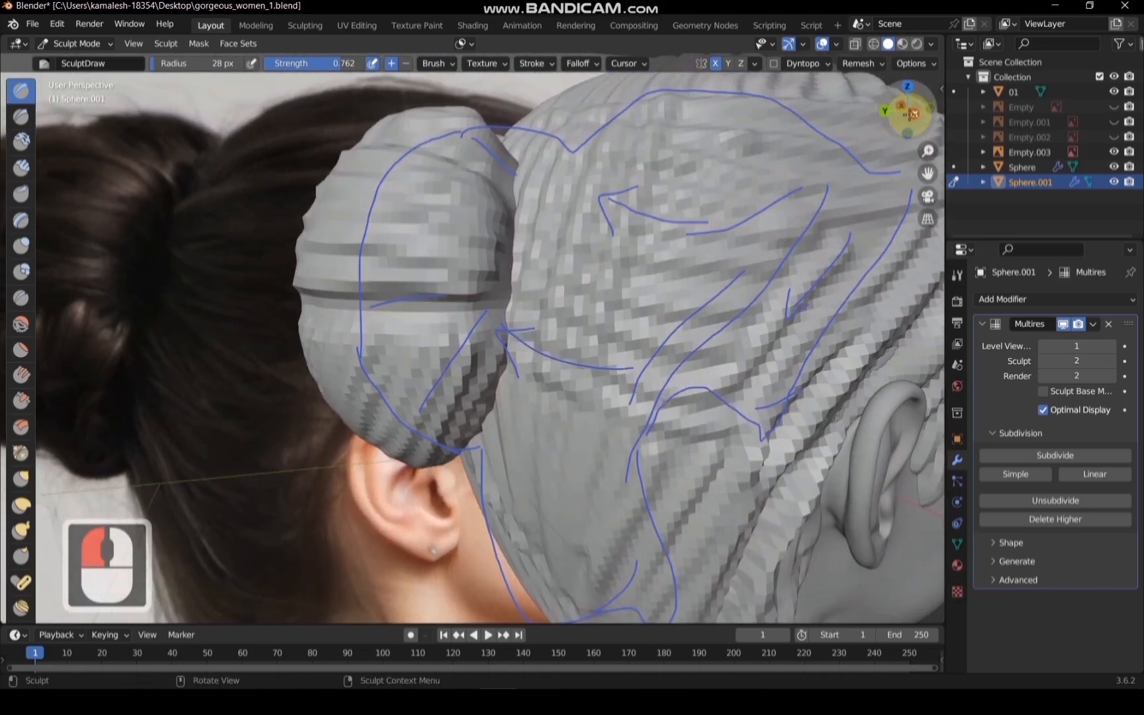
left_click(916, 113)
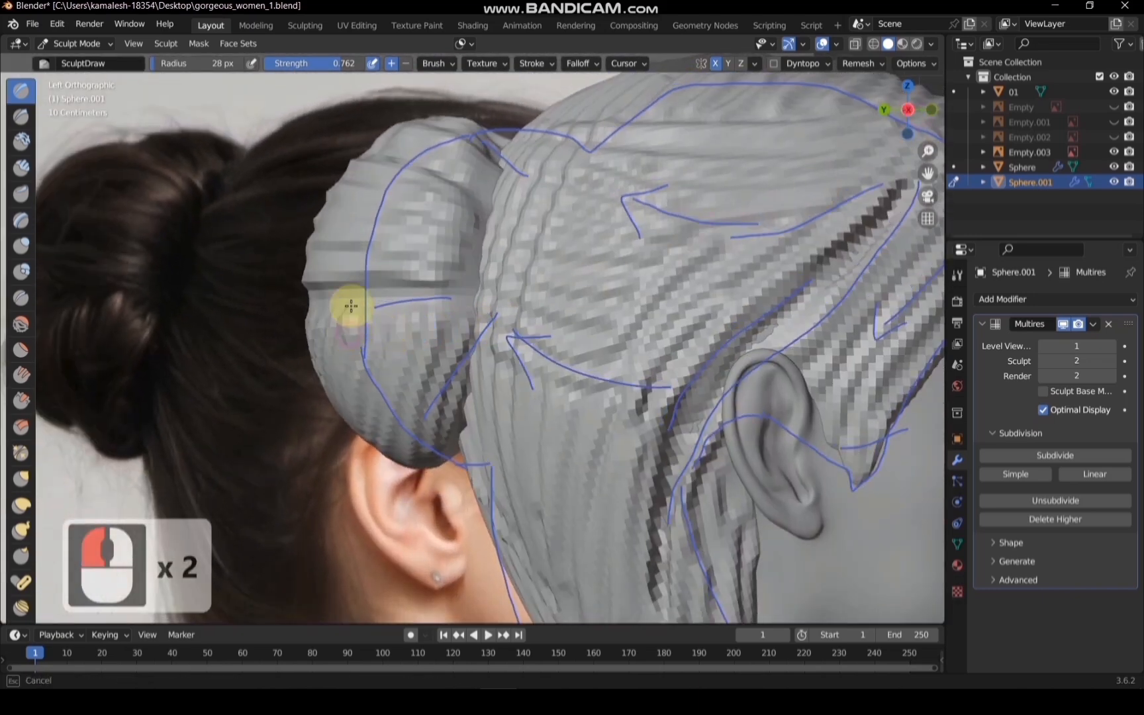
mouse_move(351, 306)
left_mouse_down()
mouse_move(330, 331)
mouse_move(341, 303)
left_mouse_up()
left_click_drag(340, 303, 368, 331)
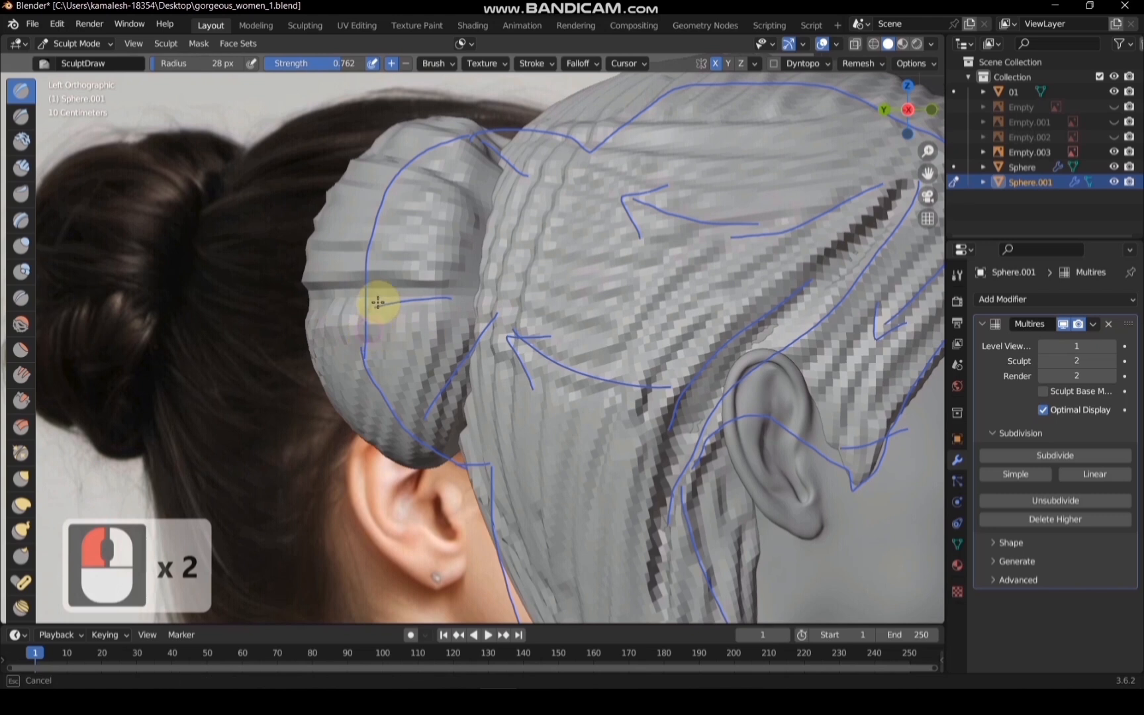
mouse_move(450, 303)
left_mouse_down()
mouse_move(388, 327)
mouse_move(458, 313)
left_mouse_up()
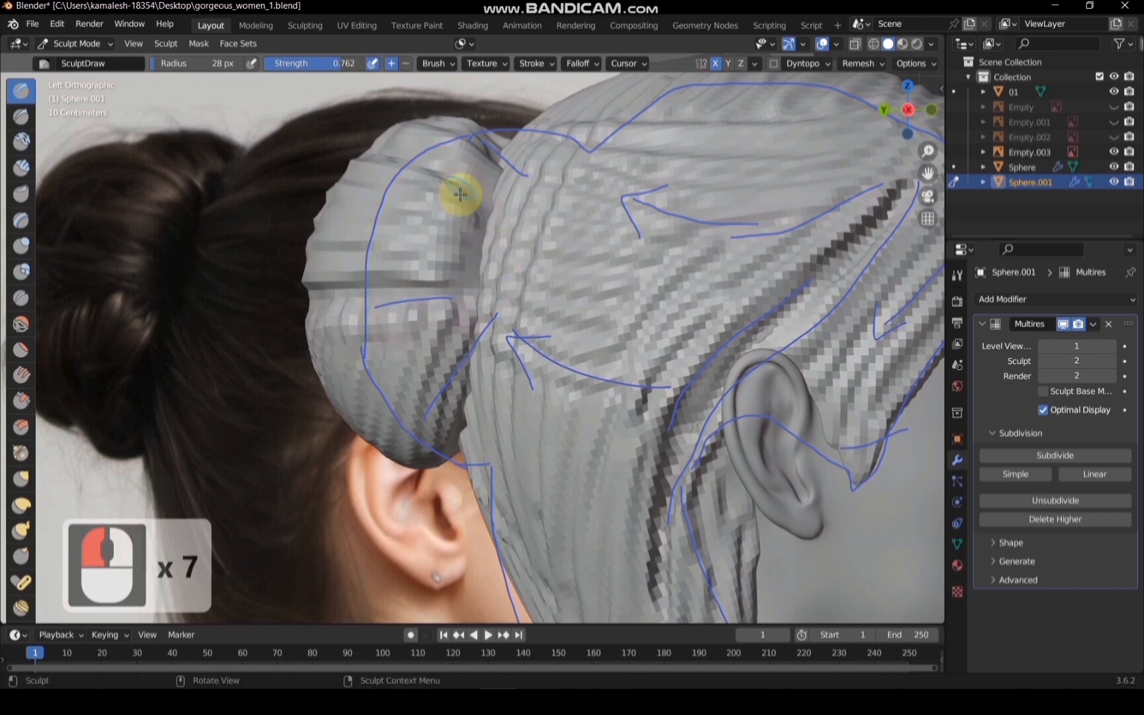
mouse_move(485, 220)
left_mouse_down()
mouse_move(484, 263)
mouse_move(480, 219)
left_mouse_up()
left_click(455, 167)
left_click(554, 204)
Try short Draw strokes where the bun's top meets the hair and undo the last one
scroll(832, 153, "down", 3)
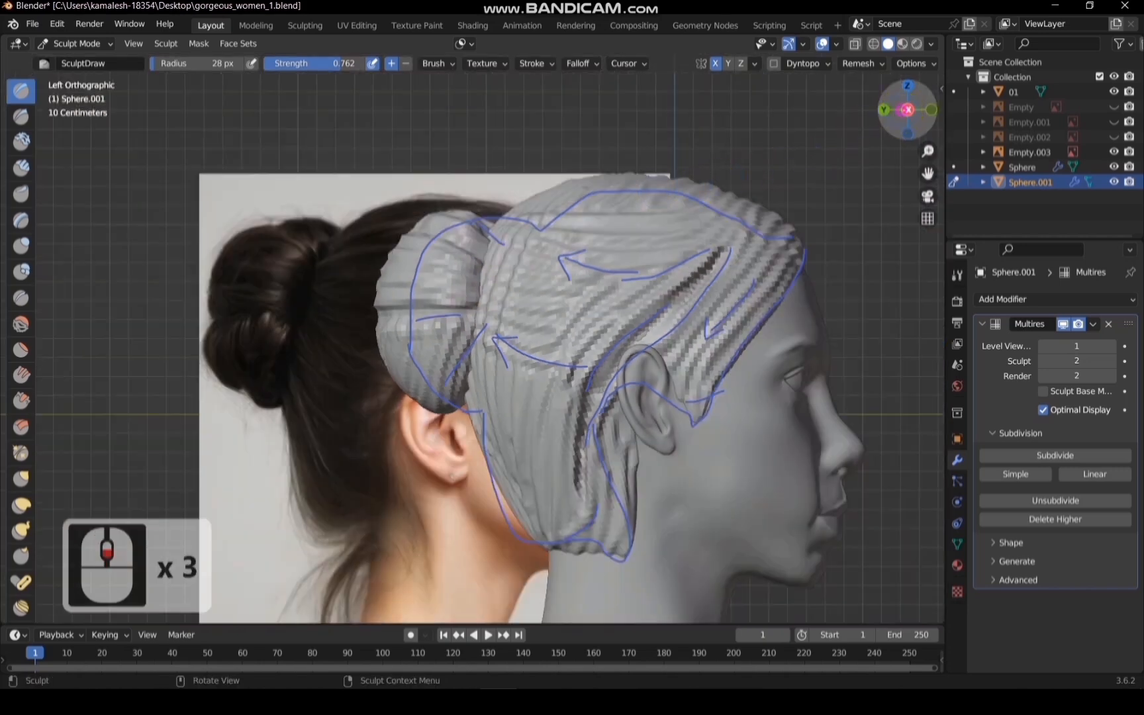
middle_click_drag(907, 110, 552, 292)
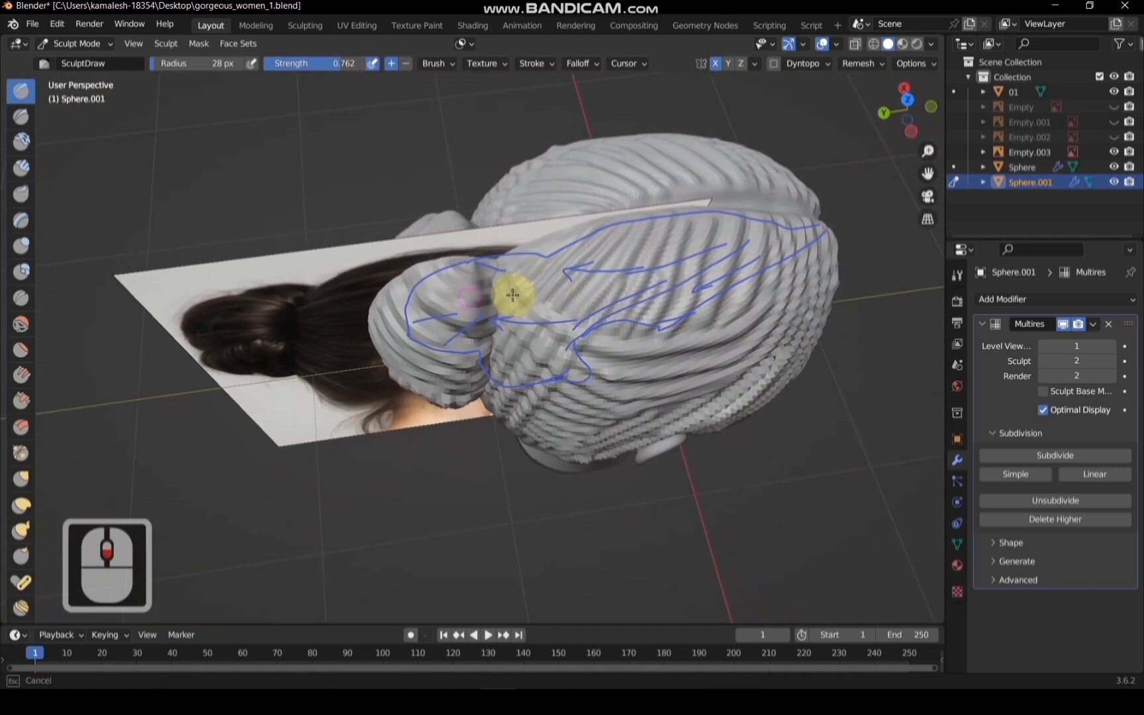
left_click(475, 295)
left_click(488, 295)
key("ctrl+z")
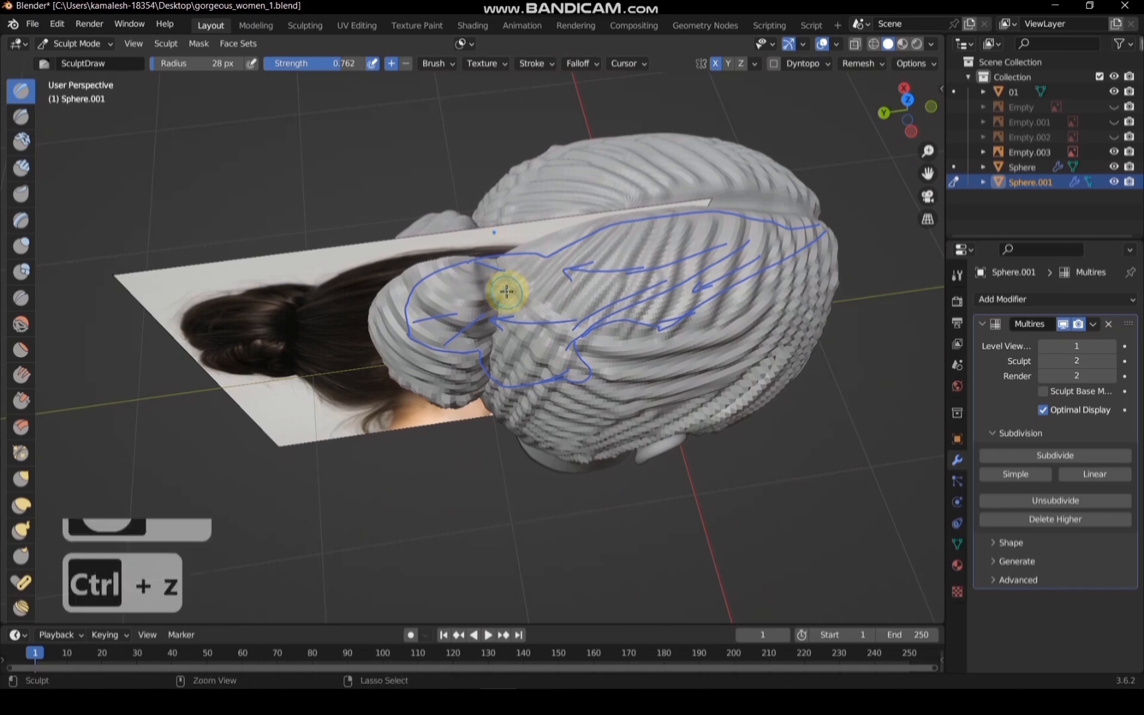
Add short Draw strokes along the top of the bun next to the hair
scroll(492, 293, "up", 2)
left_click_drag(494, 277, 497, 263)
left_click(460, 250)
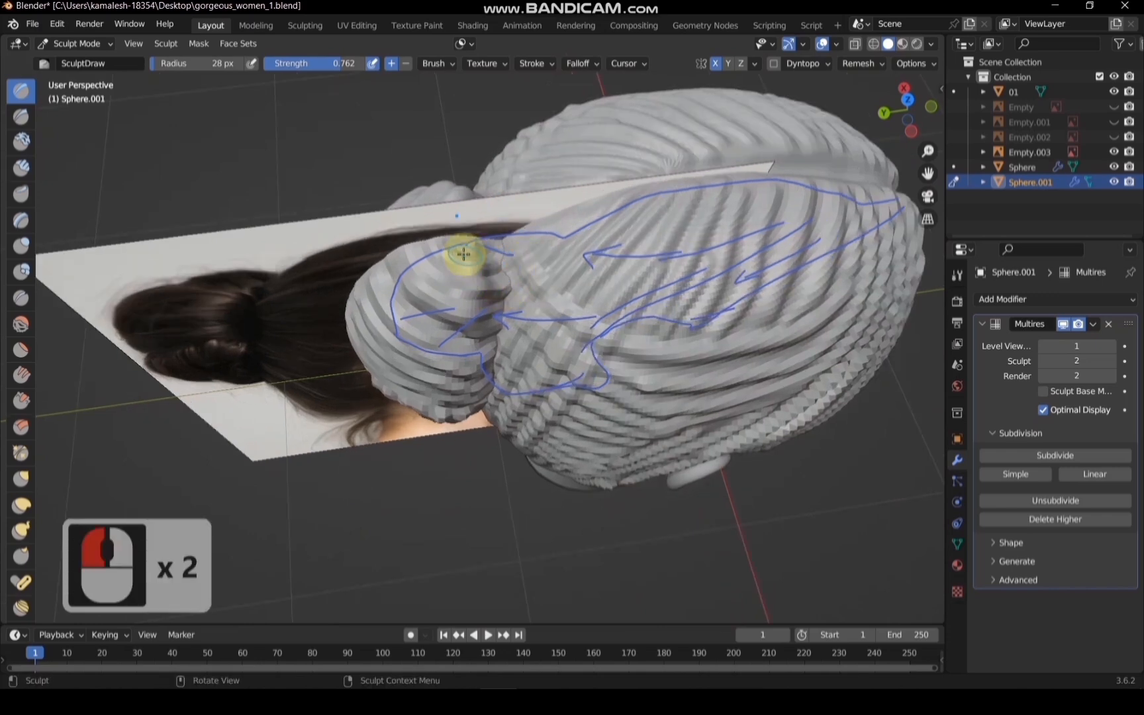
left_click(523, 247)
Set the Draw radius to 19 px and carve subtractive grooves into the bun's lower half and upper front edge from the right
scroll(524, 248, "down", 2)
mouse_move(920, 119)
left_mouse_down()
mouse_move(900, 189)
mouse_move(930, 111)
left_mouse_up()
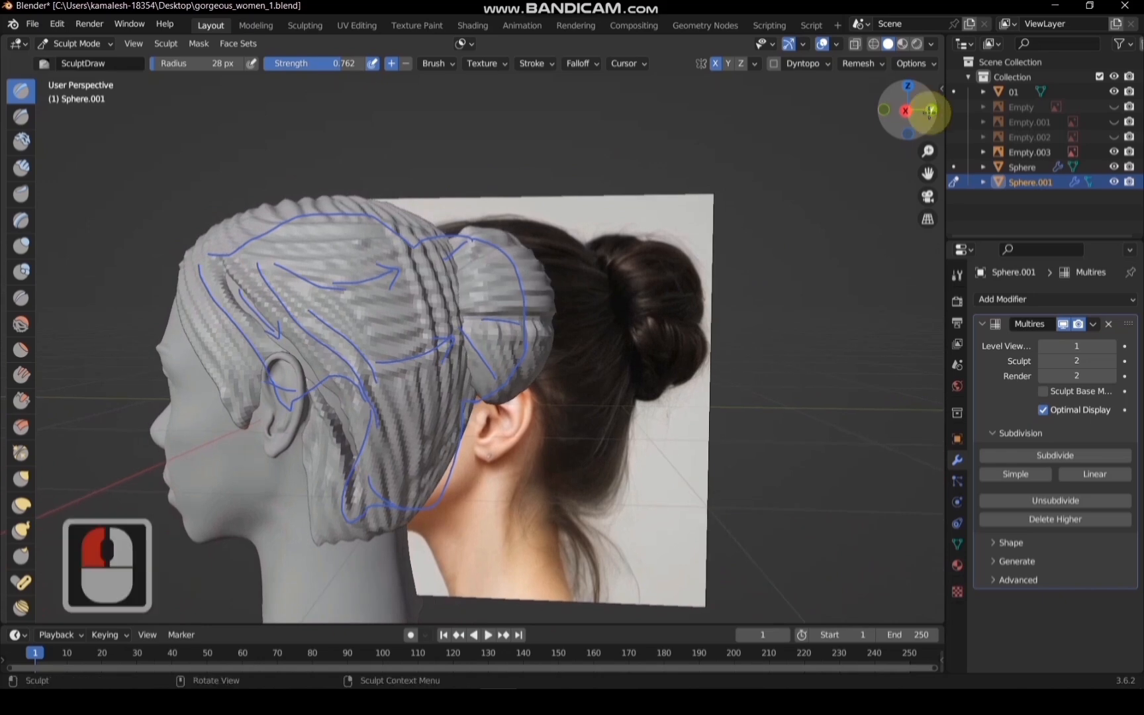
left_click(906, 114)
scroll(554, 335, "up", 5)
scroll(551, 338, "down", 2)
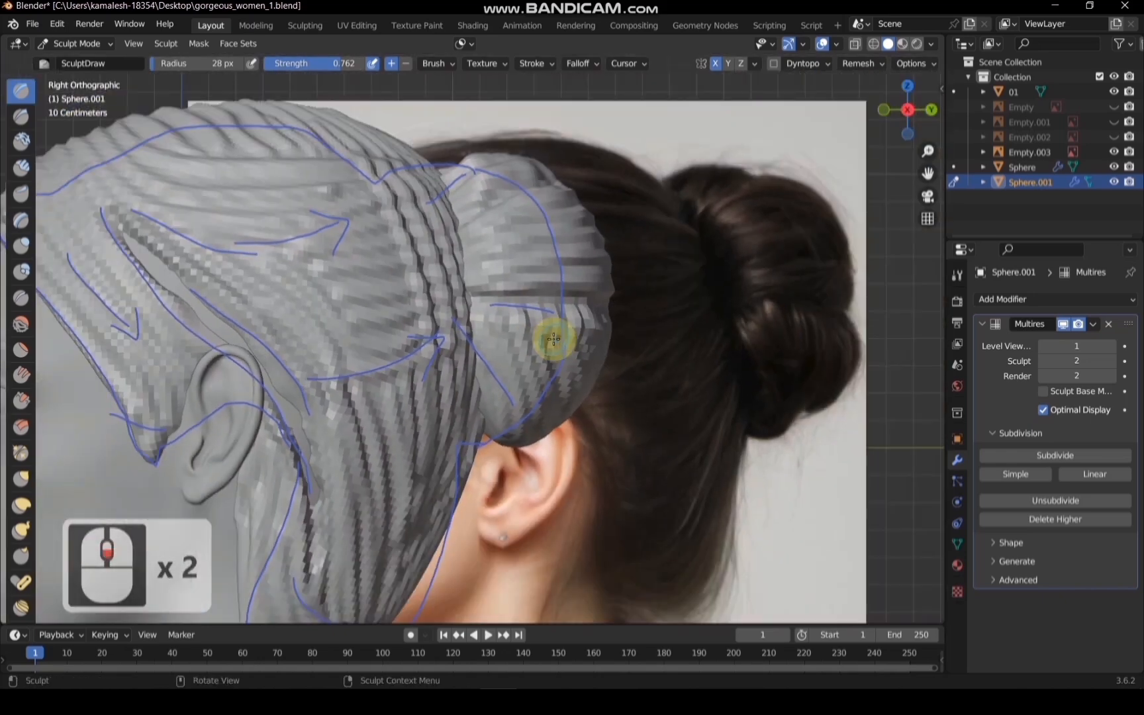
scroll(552, 345, "up", 2)
scroll(590, 368, "down", 2)
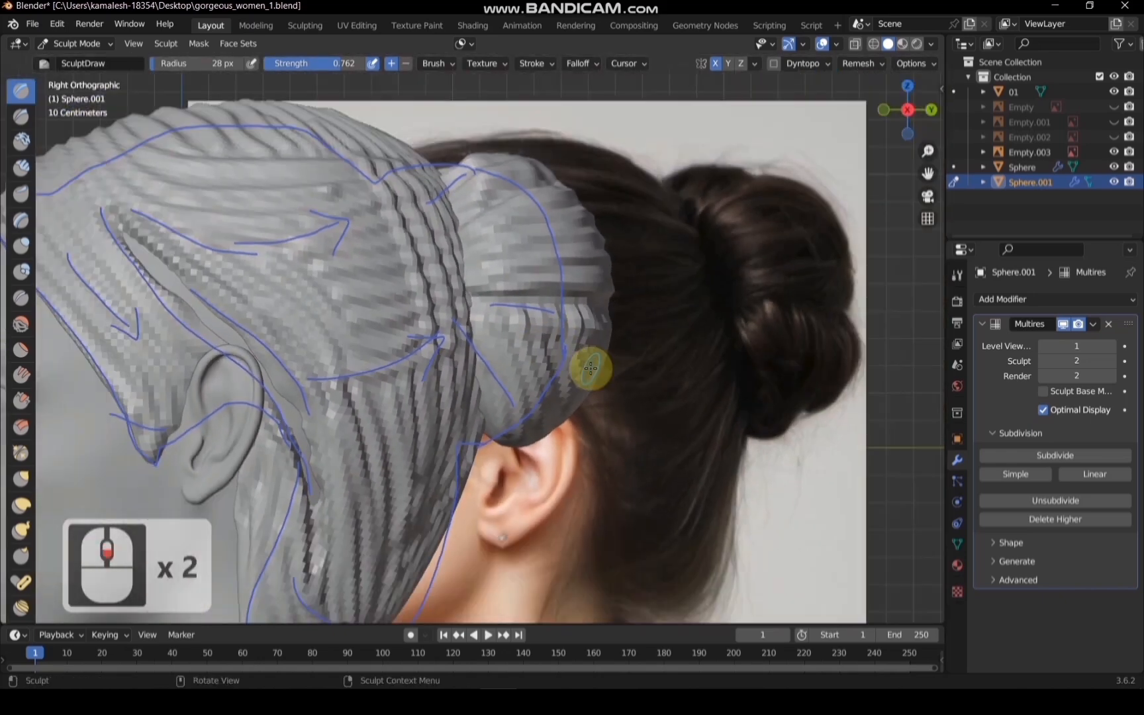
key("f")
left_click(543, 319)
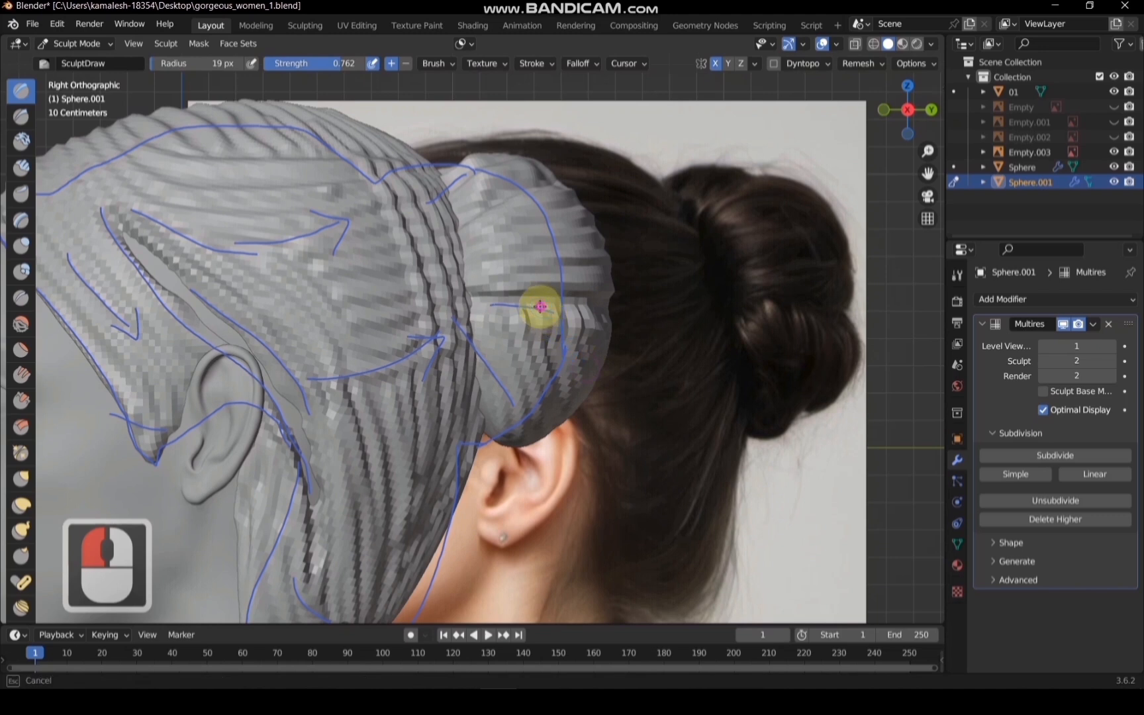
left_click(585, 409, "ctrl")
left_click(570, 389, "ctrl")
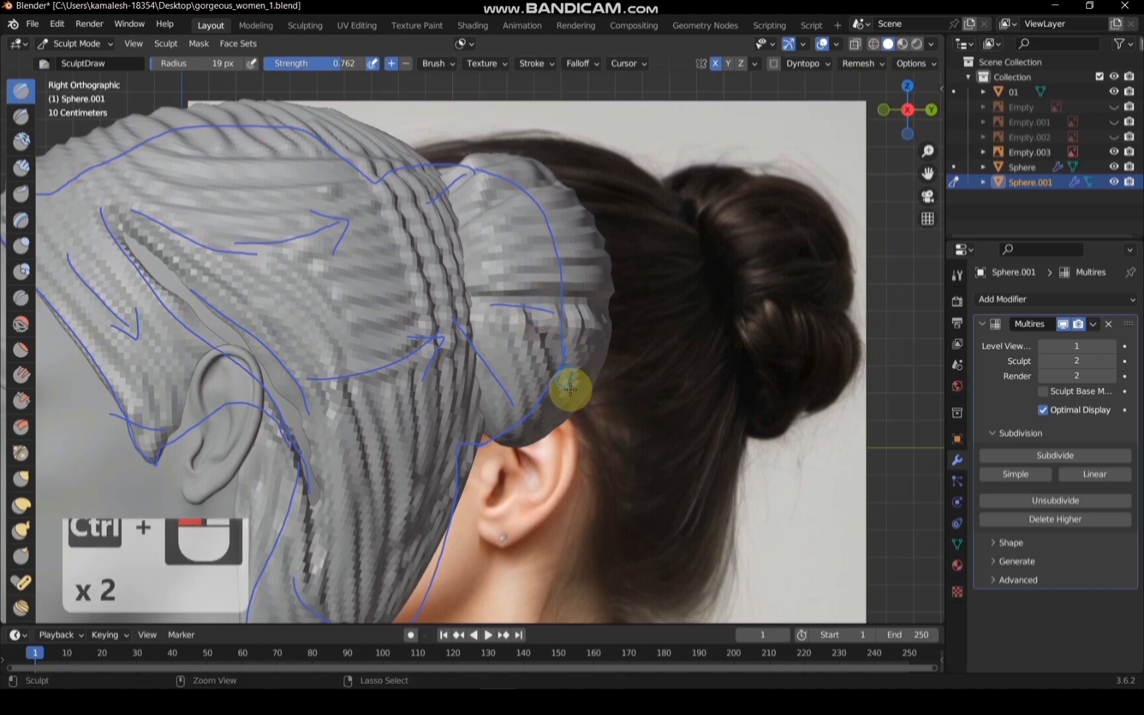
left_click(544, 309, "ctrl")
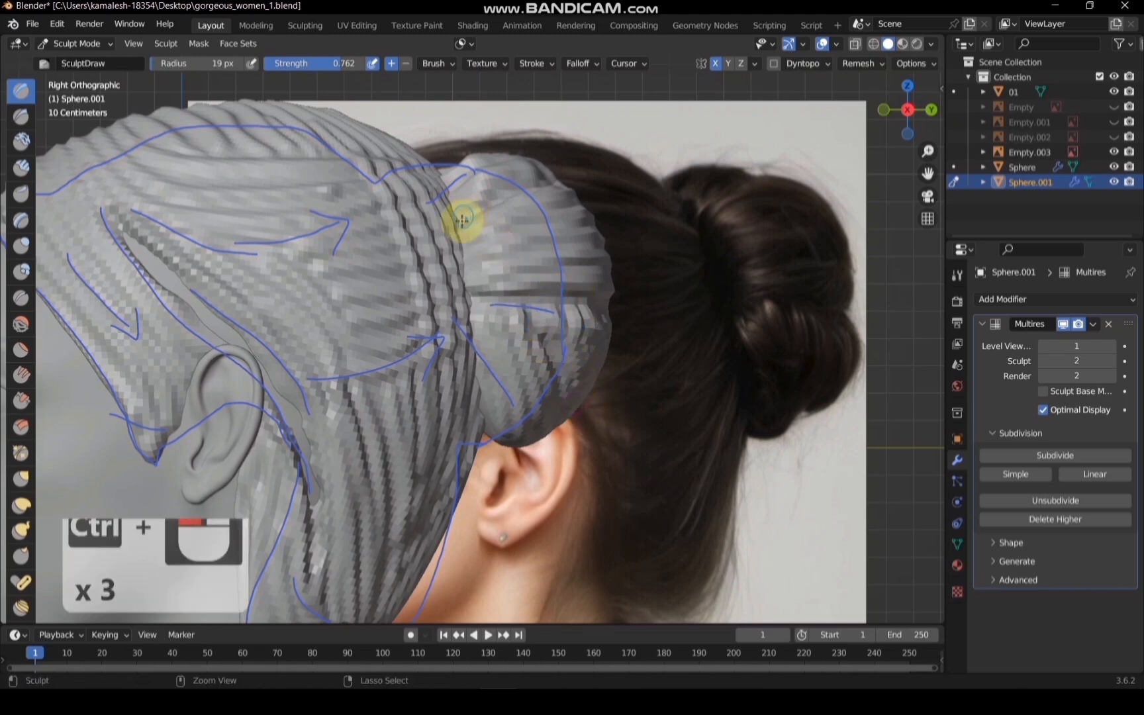
left_click_drag(463, 218, 510, 195, "ctrl")
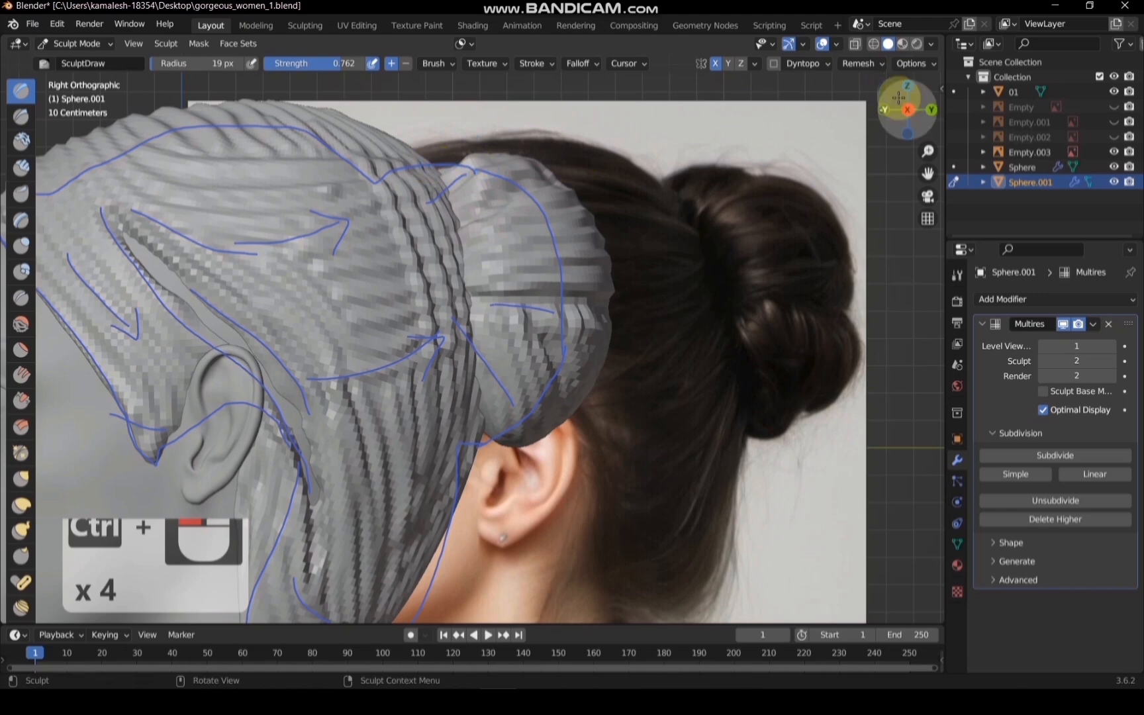
Set the Draw radius to 37 px and add strand strokes across the upper side of the bun
left_click_drag(907, 109, 902, 136)
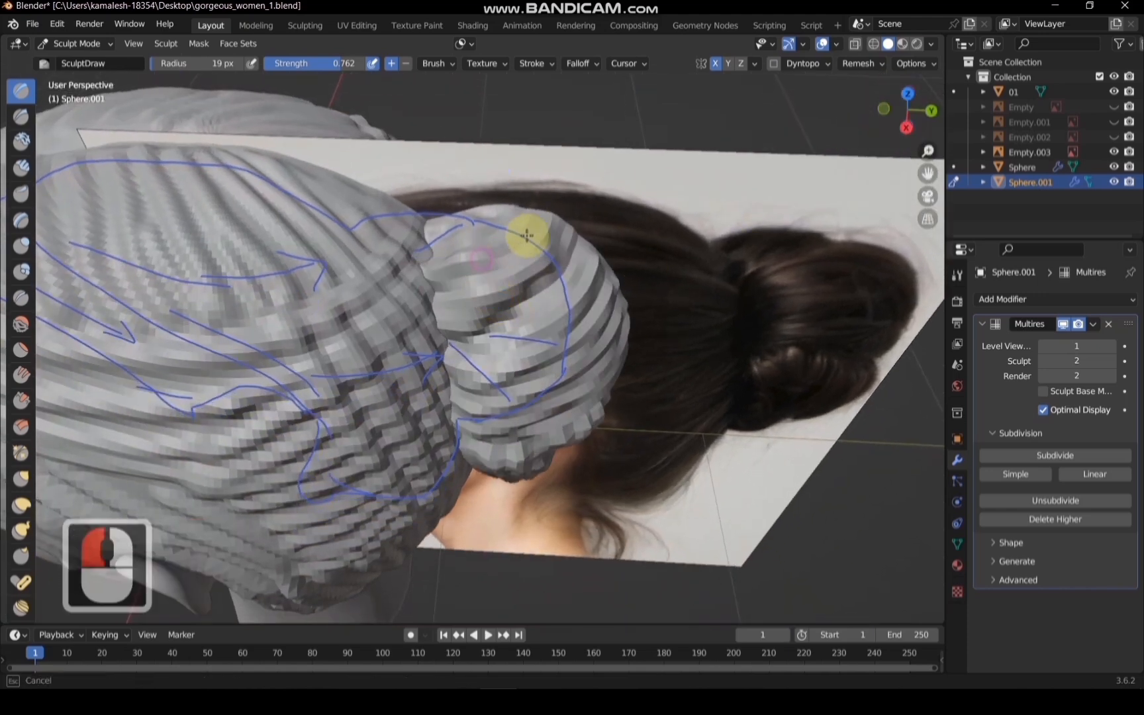
key("f")
left_click(491, 254)
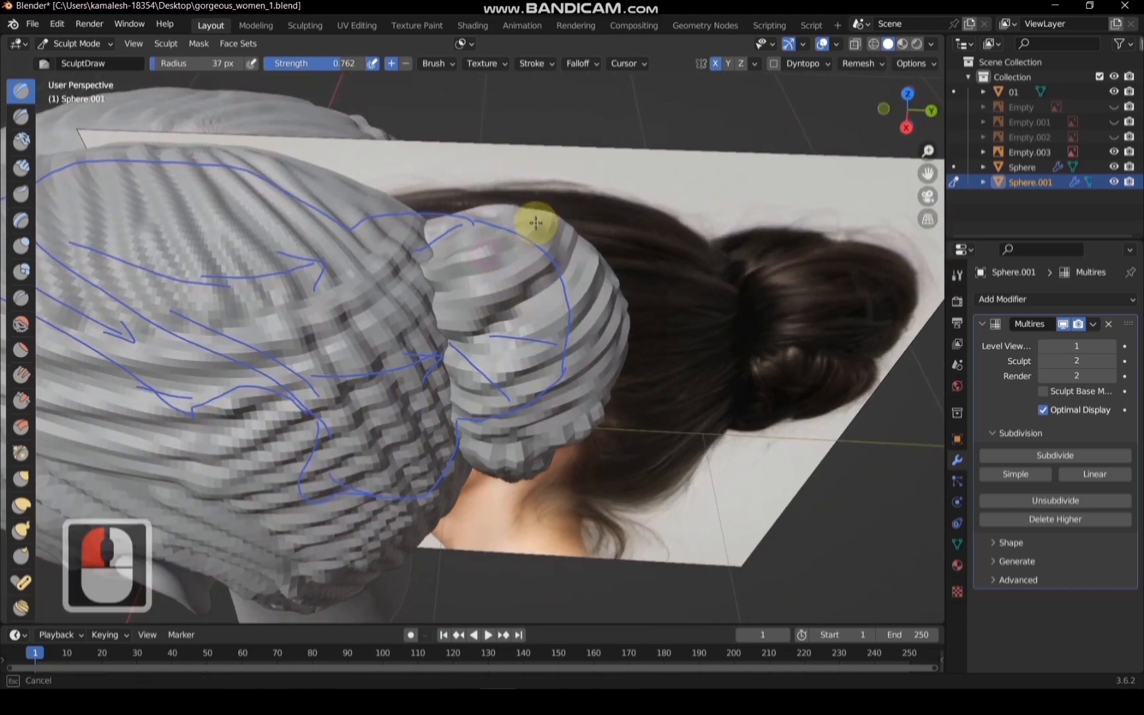
left_click_drag(536, 223, 543, 211)
left_click_drag(501, 248, 556, 214)
left_click_drag(445, 233, 516, 212)
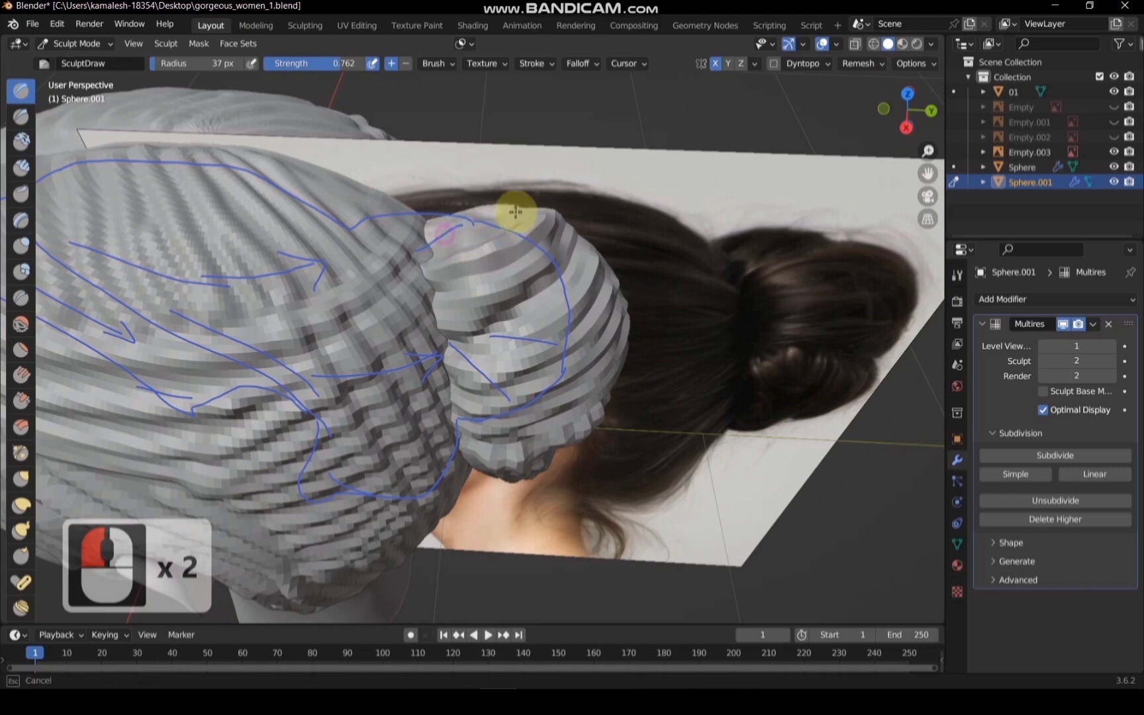
scroll(738, 168, "down", 4)
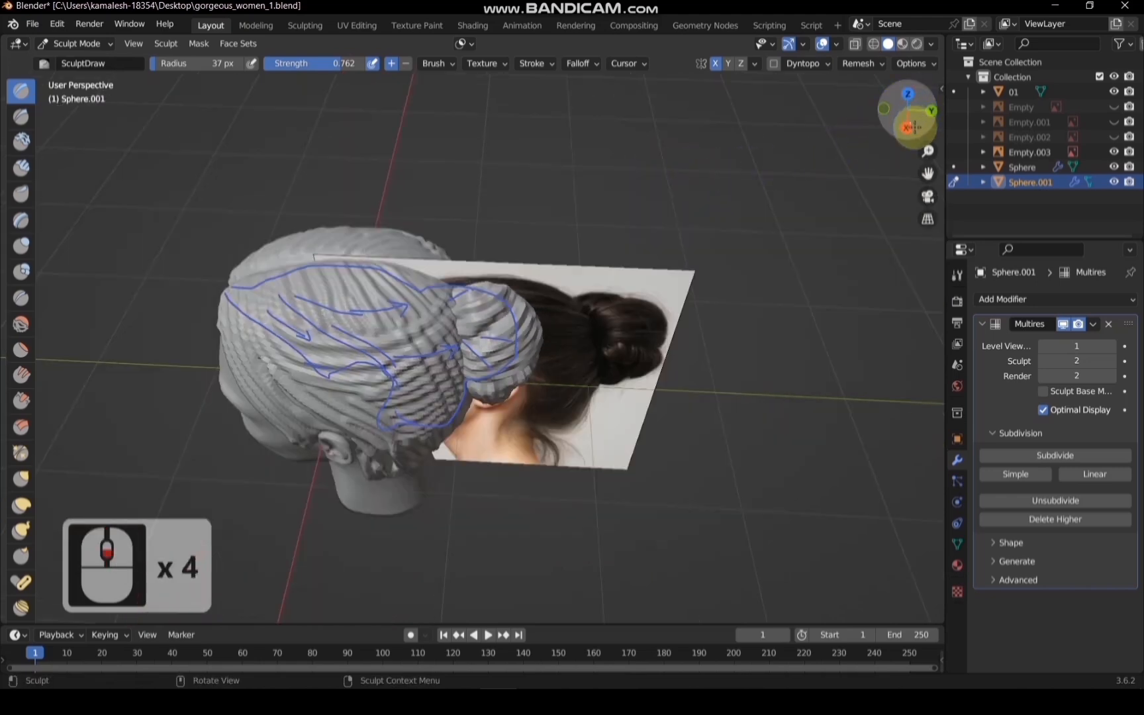
left_click_drag(914, 127, 903, 56)
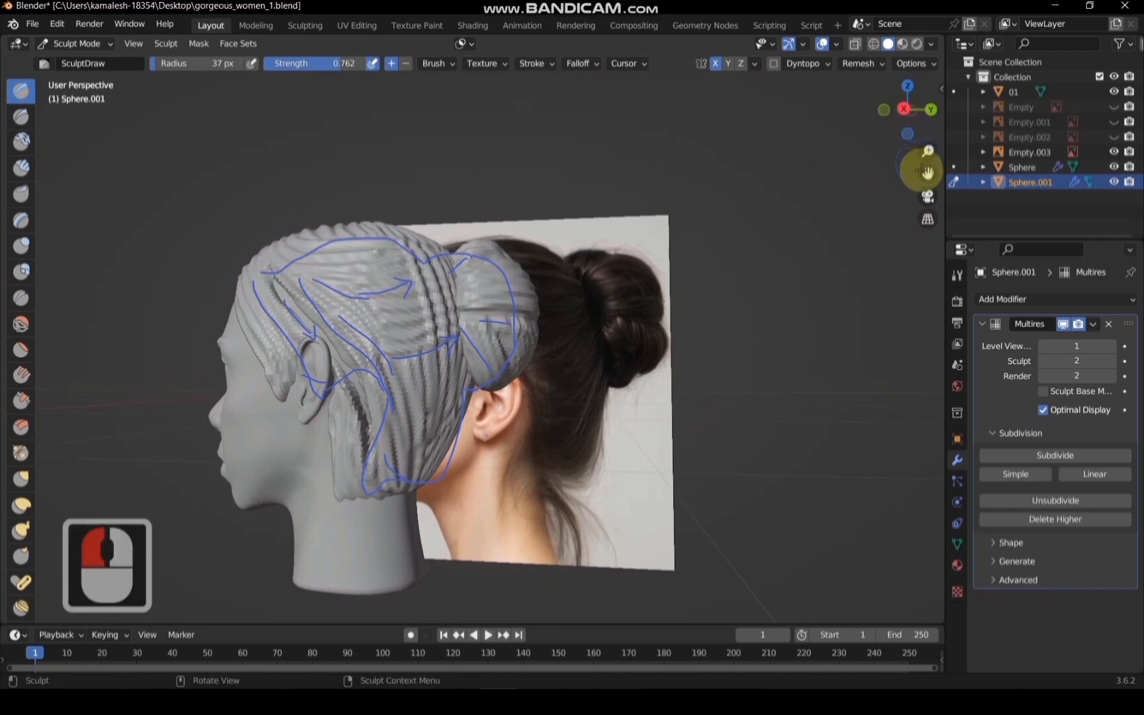
Switch the bun to Object Mode and set its Multires viewport level to 2
left_click(953, 167)
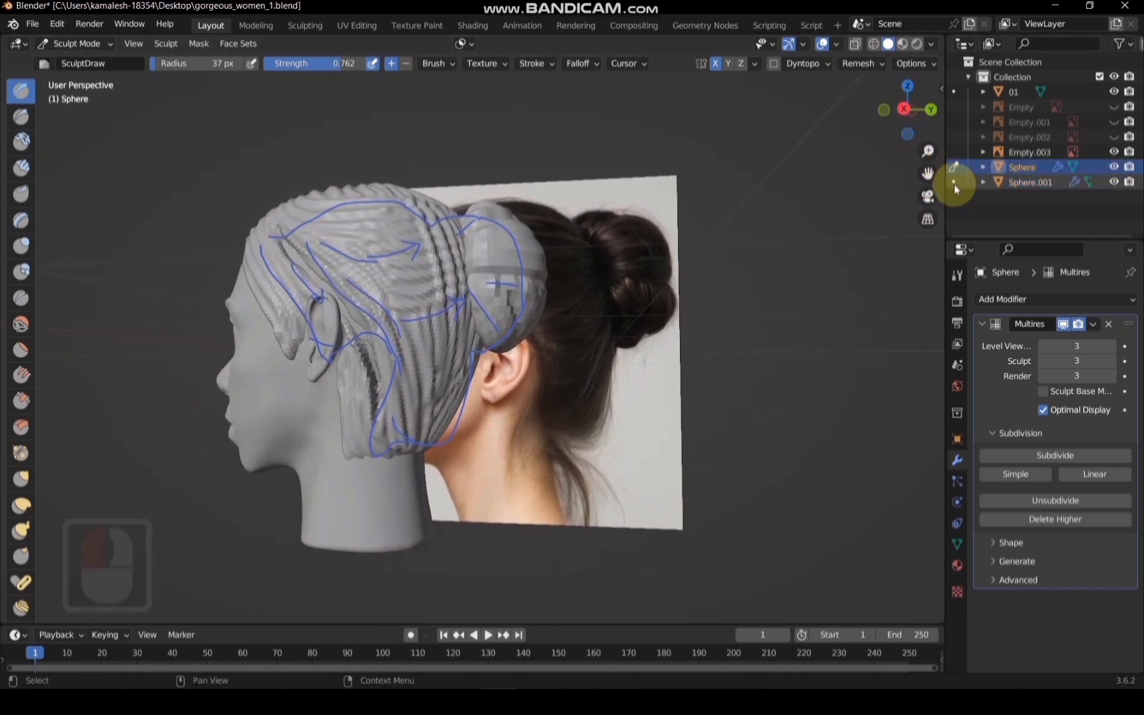
left_click(953, 183)
left_click(63, 44)
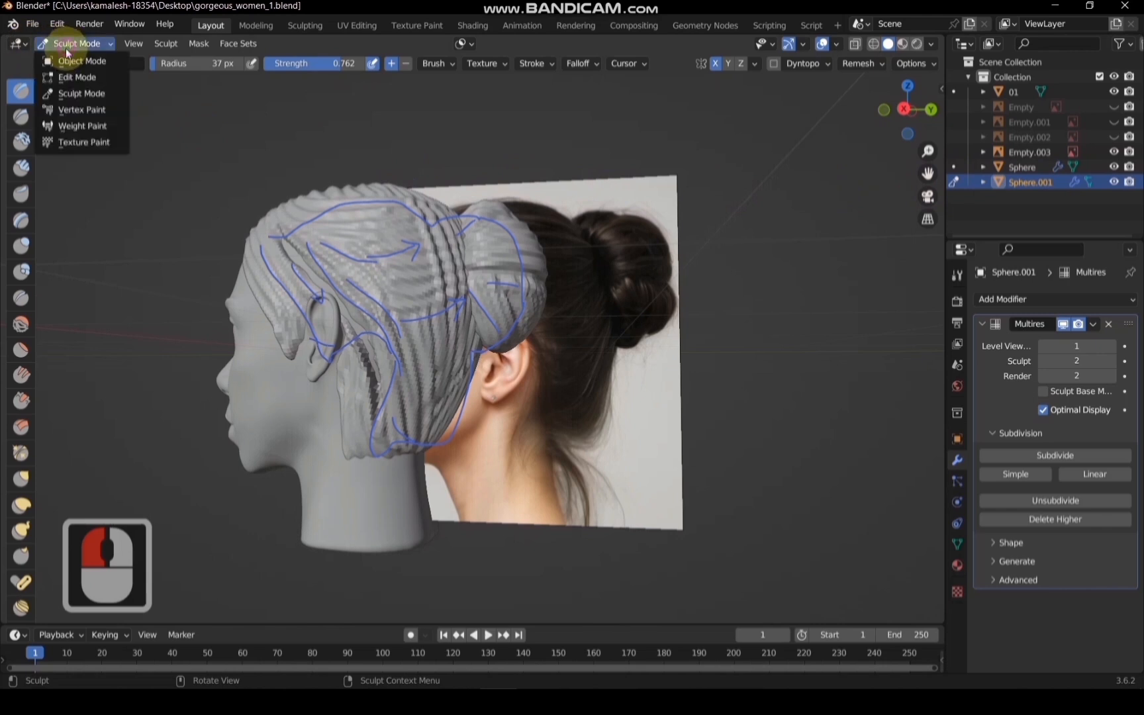
left_click(69, 61)
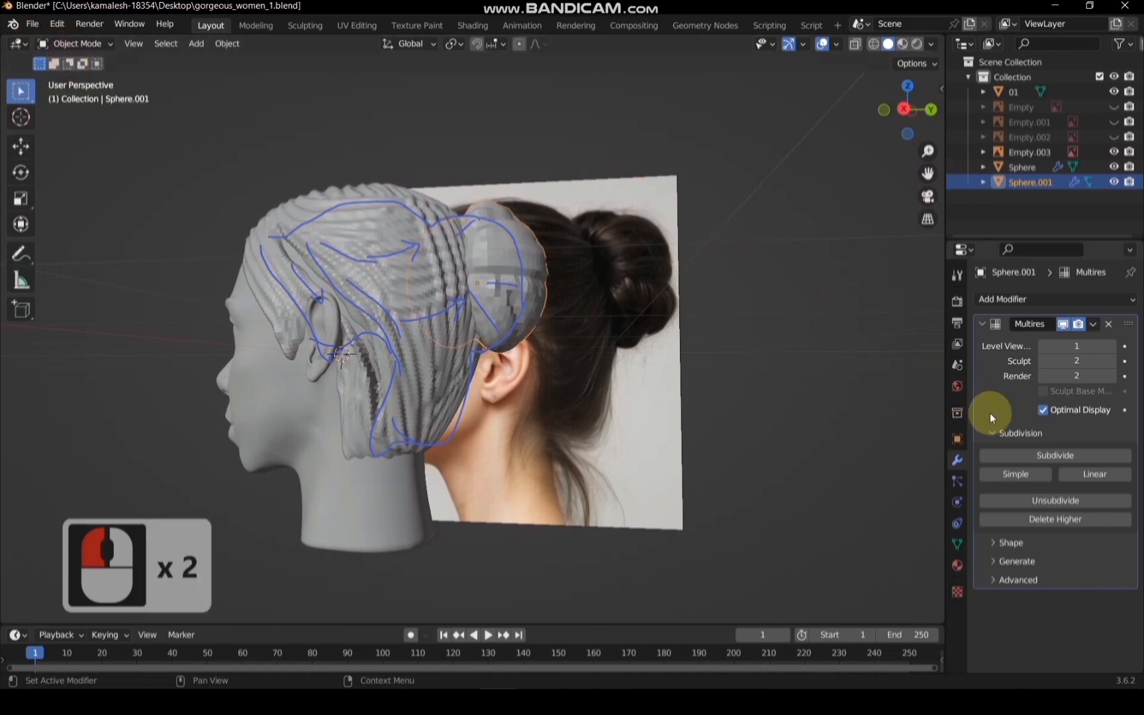
left_click(1112, 346)
left_click(826, 342)
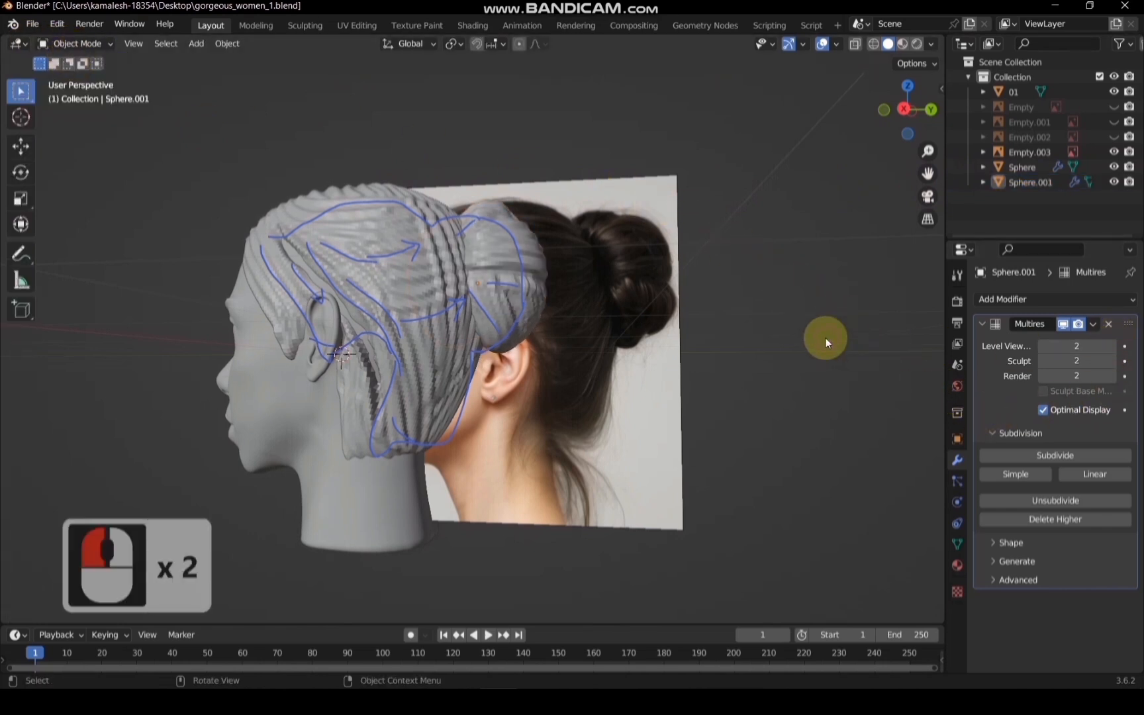
Put the hair mesh in Sculpt Mode and soften the jagged groove behind the ear with the Smooth brush at 60 px
scroll(825, 338, "up", 2)
left_click(452, 358)
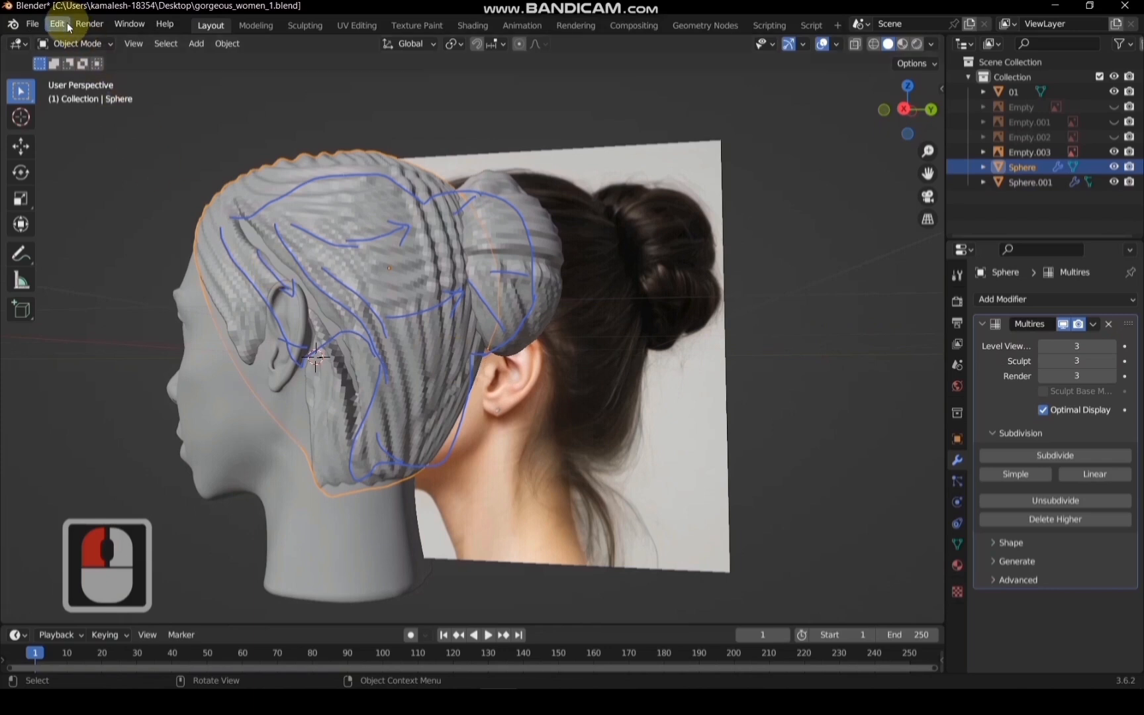
left_click(76, 44)
left_click(73, 91)
scroll(255, 334, "up", 3)
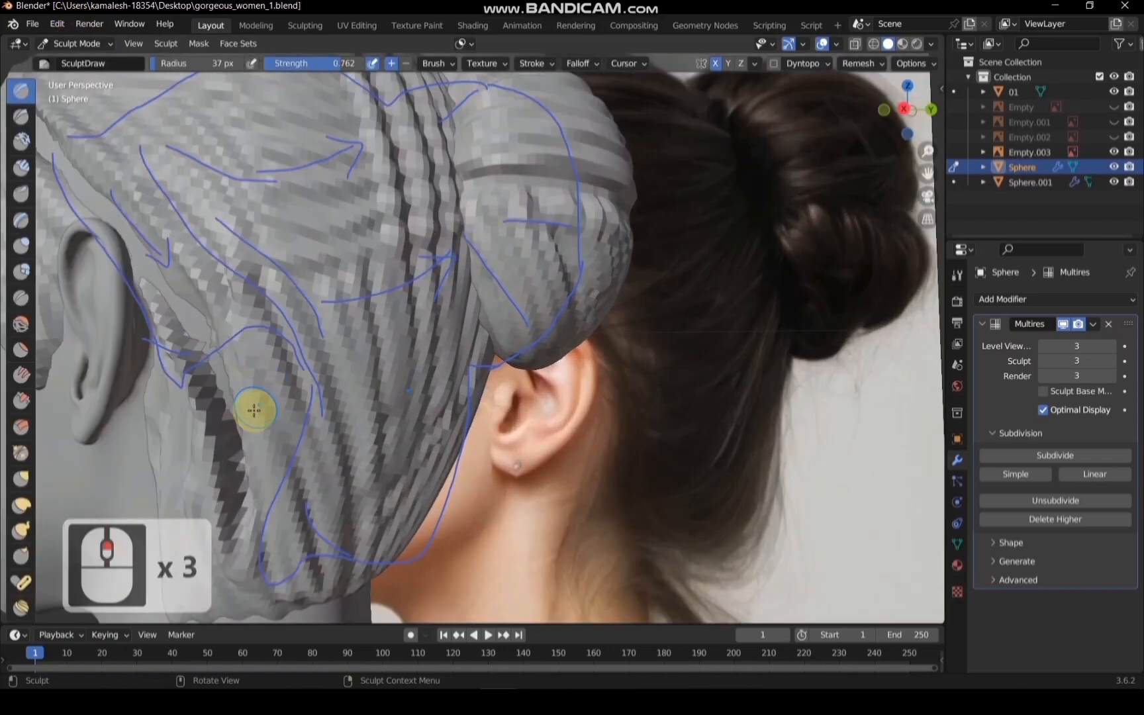
key("shift+s")
key("f")
left_click(242, 417)
mouse_move(186, 348)
left_mouse_down()
mouse_move(164, 307)
mouse_move(202, 358)
mouse_move(240, 480)
mouse_move(212, 381)
mouse_move(120, 212)
left_mouse_up()
scroll(660, 229, "down", 3)
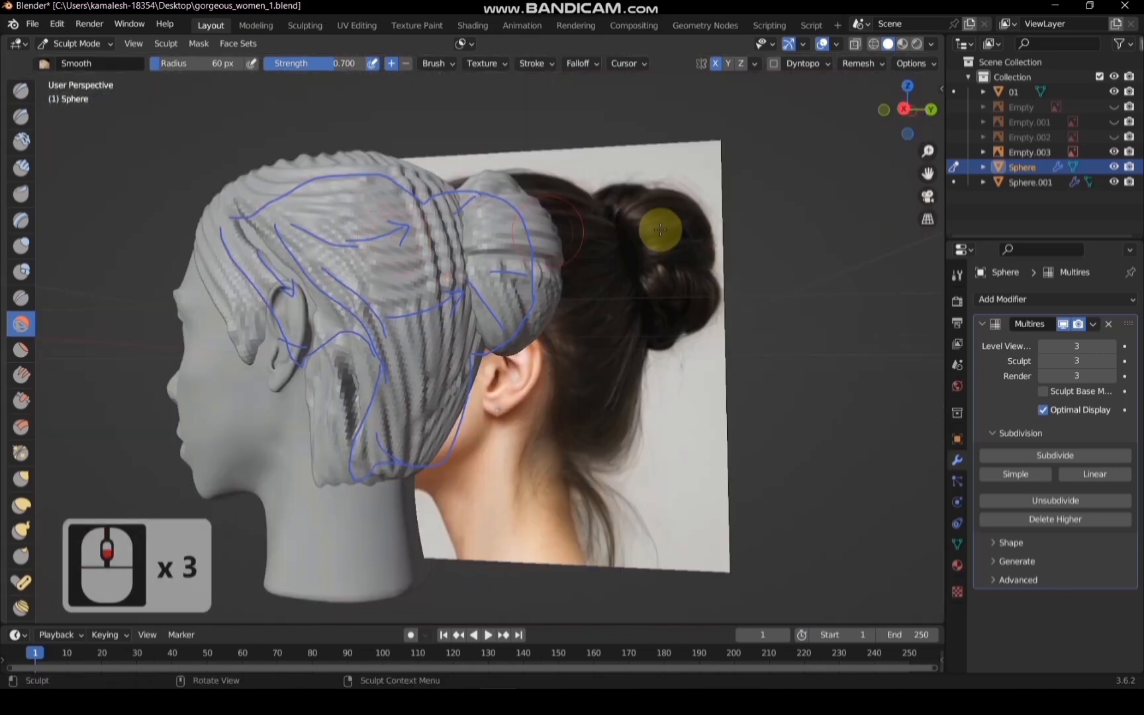
Add Draw strokes at 60 px along the deep hair groove above the ear
left_click_drag(935, 108, 842, 184)
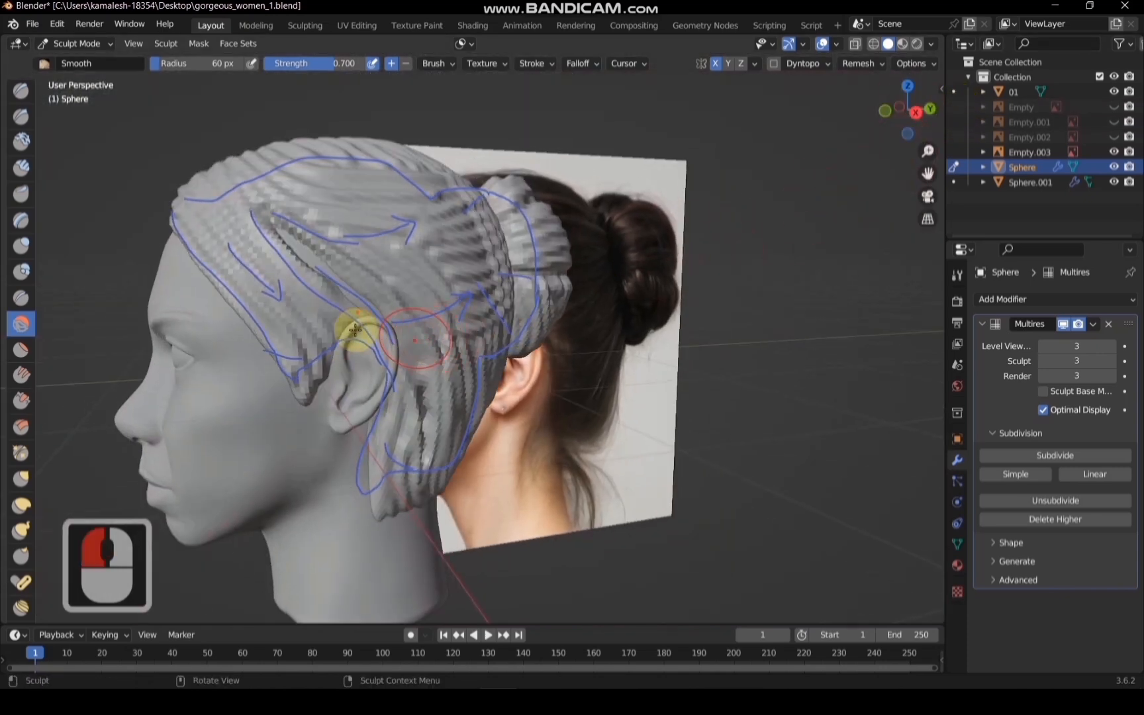
scroll(377, 326, "up", 1)
key("x")
mouse_move(339, 300)
left_mouse_down()
mouse_move(255, 219)
mouse_move(254, 232)
left_mouse_up()
left_click_drag(261, 245, 272, 253)
left_click_drag(281, 257, 312, 276)
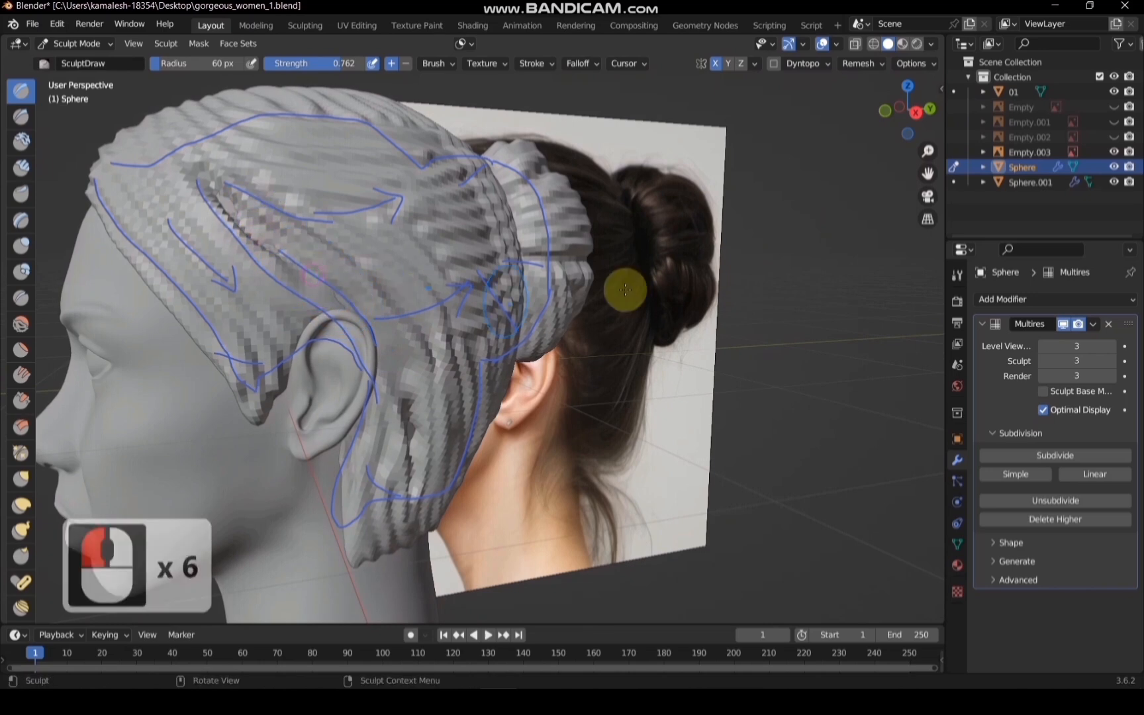
Return to Object Mode and hide the Note.002 annotation layer, leaving the hair deselected
scroll(625, 290, "down", 3)
left_click(889, 113)
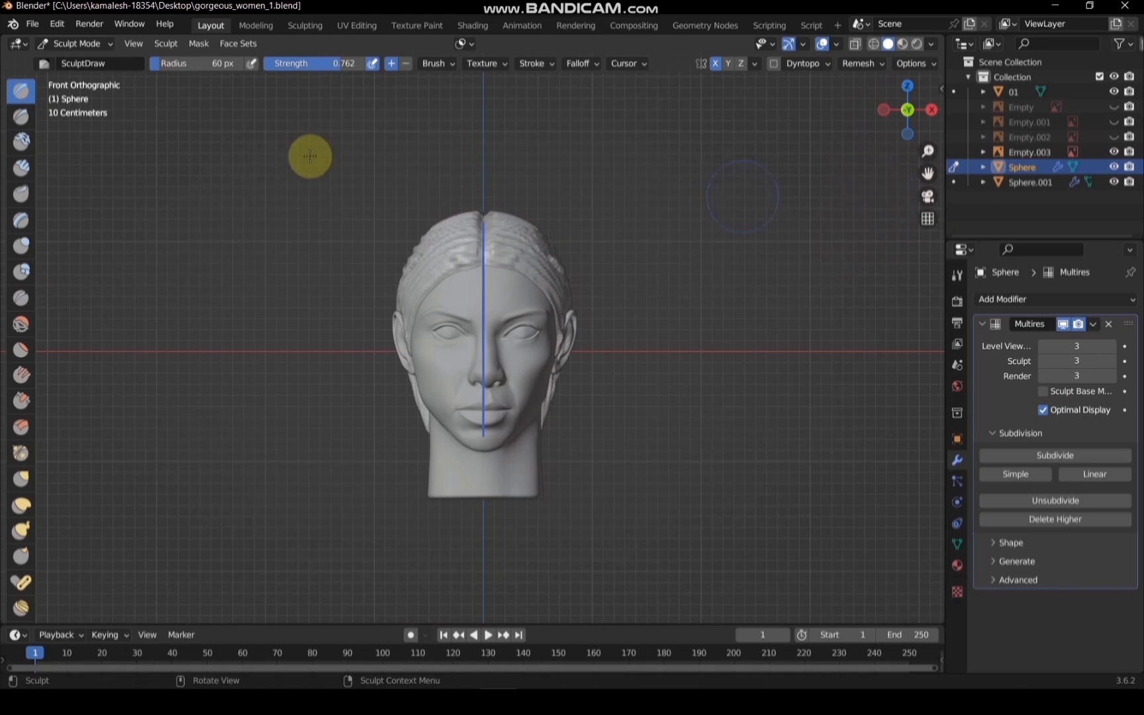
left_click(83, 44)
left_click(83, 53)
left_click(21, 254)
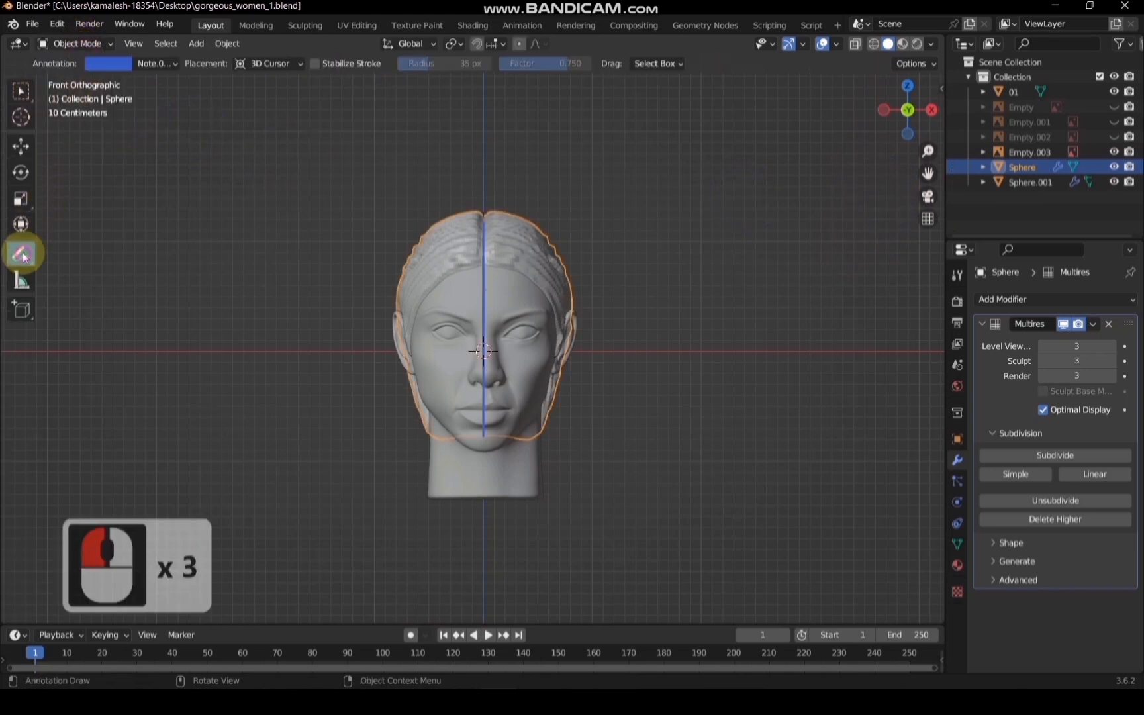
left_click(156, 63)
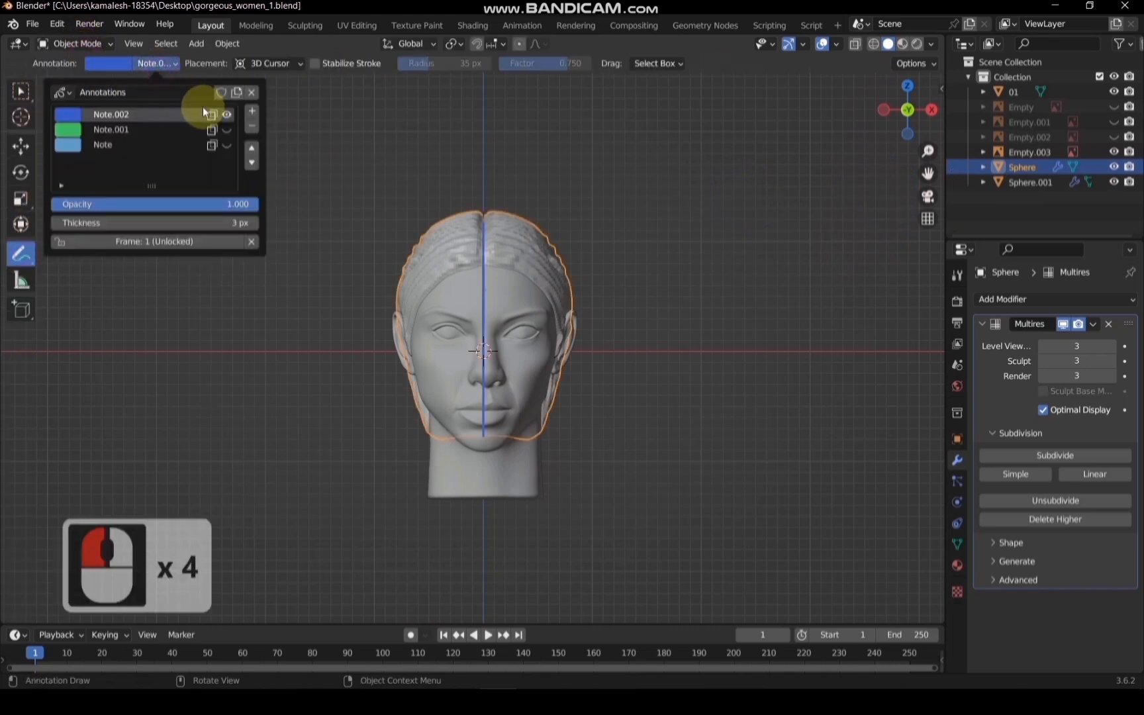
left_click(39, 93)
left_click(21, 91)
left_click(589, 196)
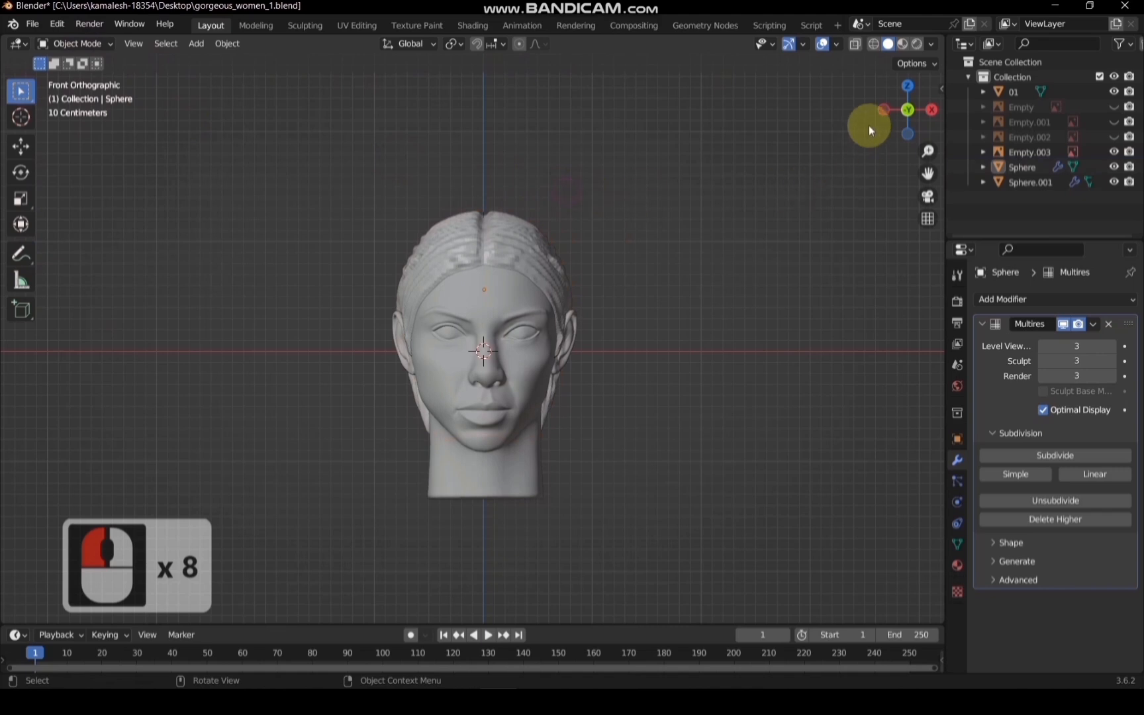
Hide the side-view reference photo Empty.003 from the right view
left_click_drag(869, 125, 904, 115)
left_click(907, 113)
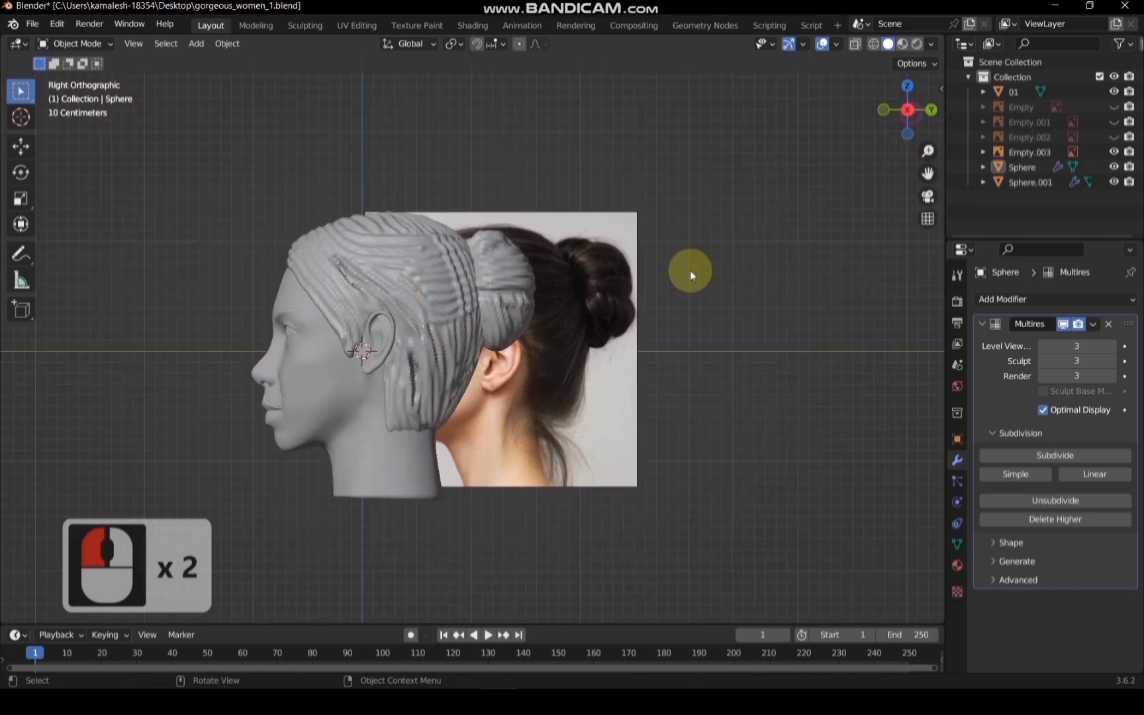
left_click(535, 410)
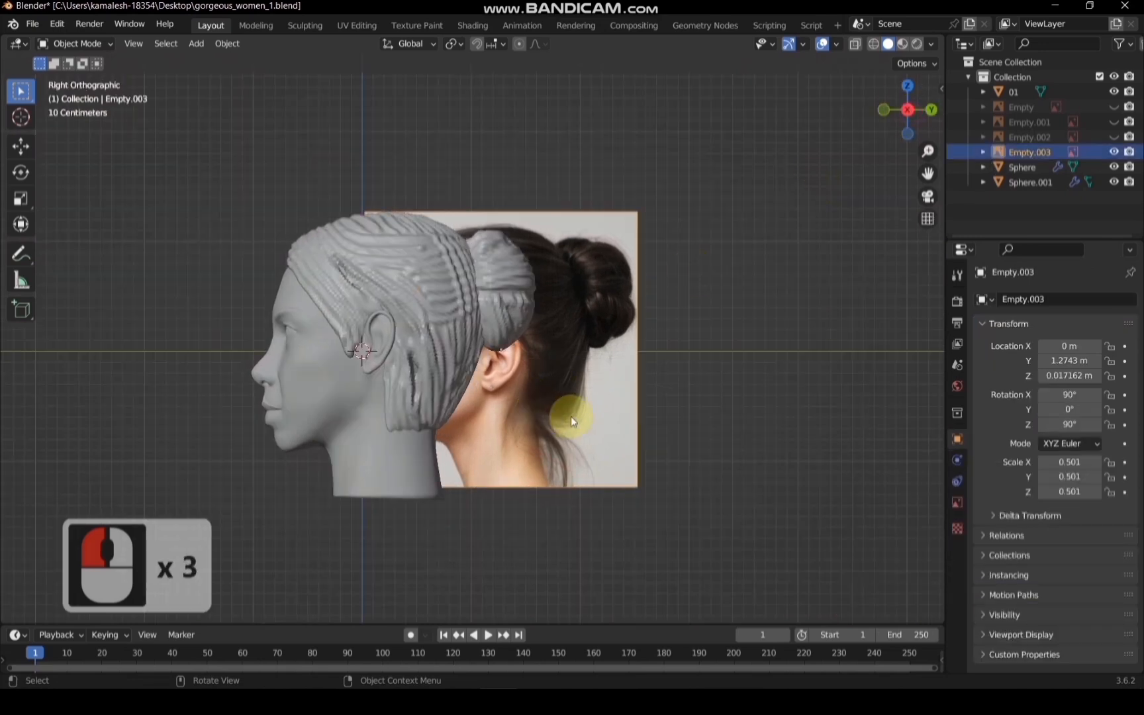
key("h")
Put the bun in Sculpt Mode and choose the Elastic Deform brush with a radius of 123 px
left_click_drag(939, 112, 712, 227)
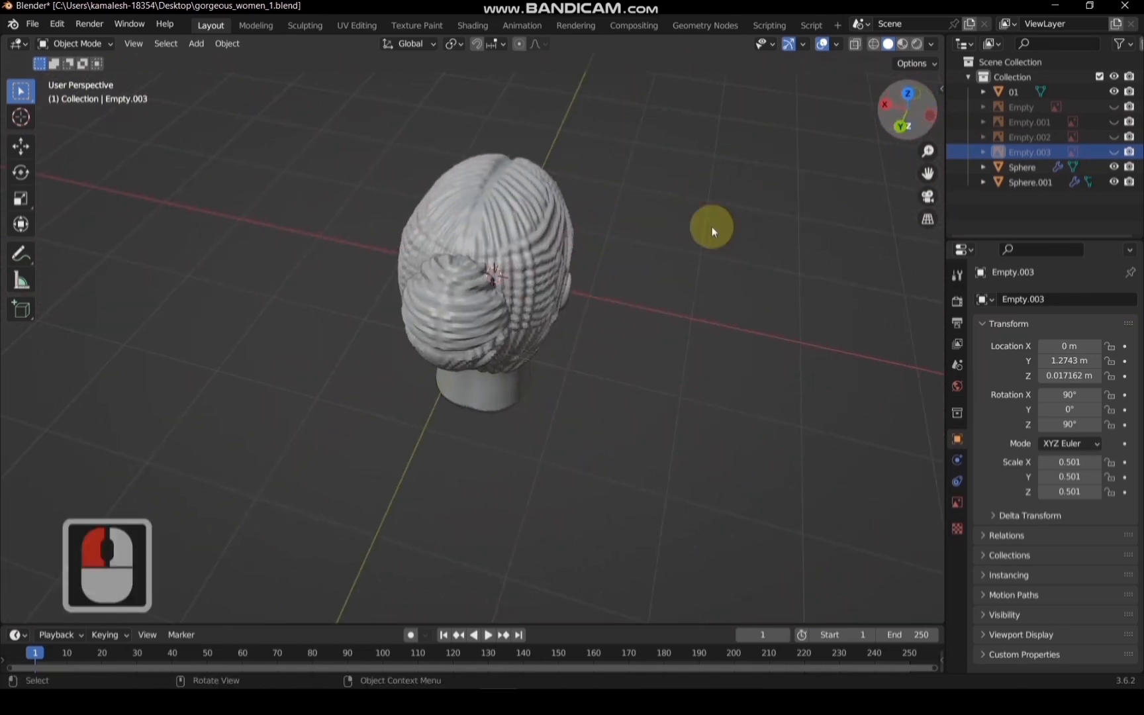
double_click(455, 321)
left_click(70, 43)
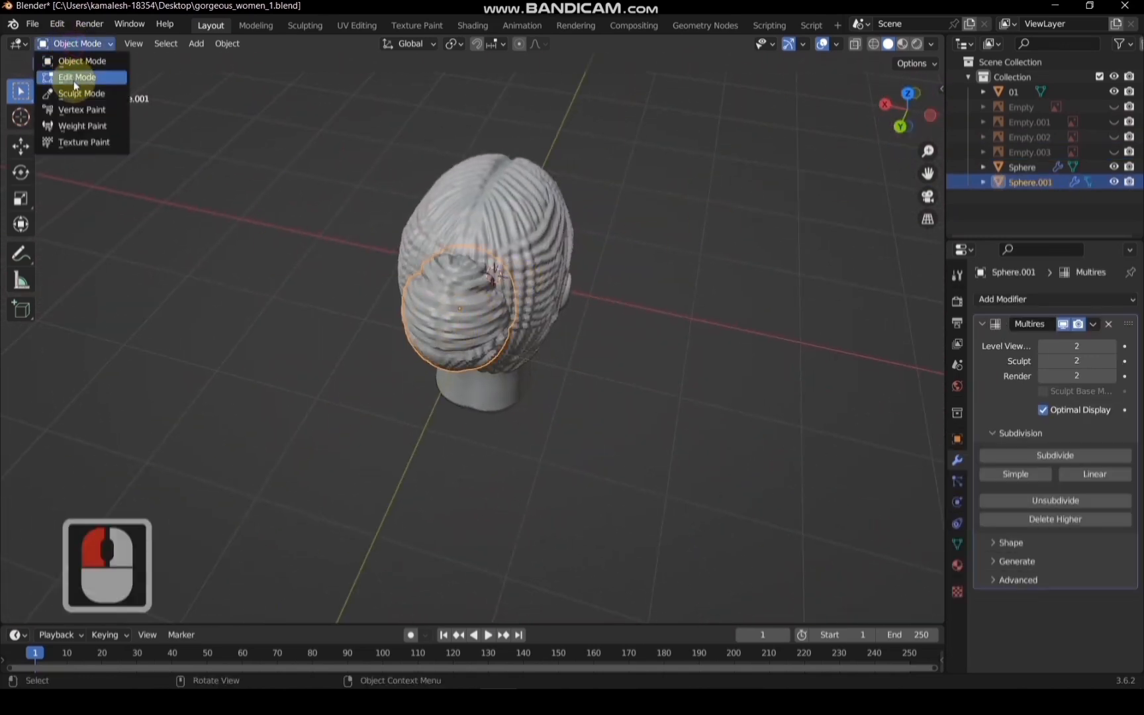
left_click(79, 90)
middle_click_drag(776, 213, 781, 238)
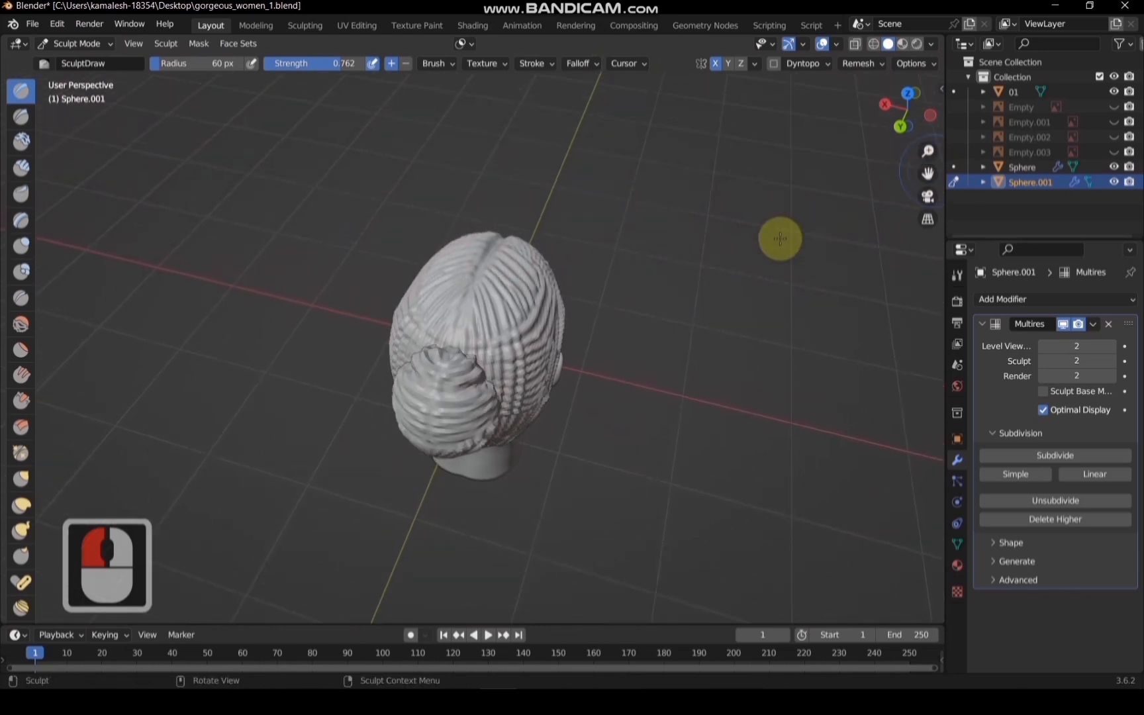
key("f")
left_click(747, 251)
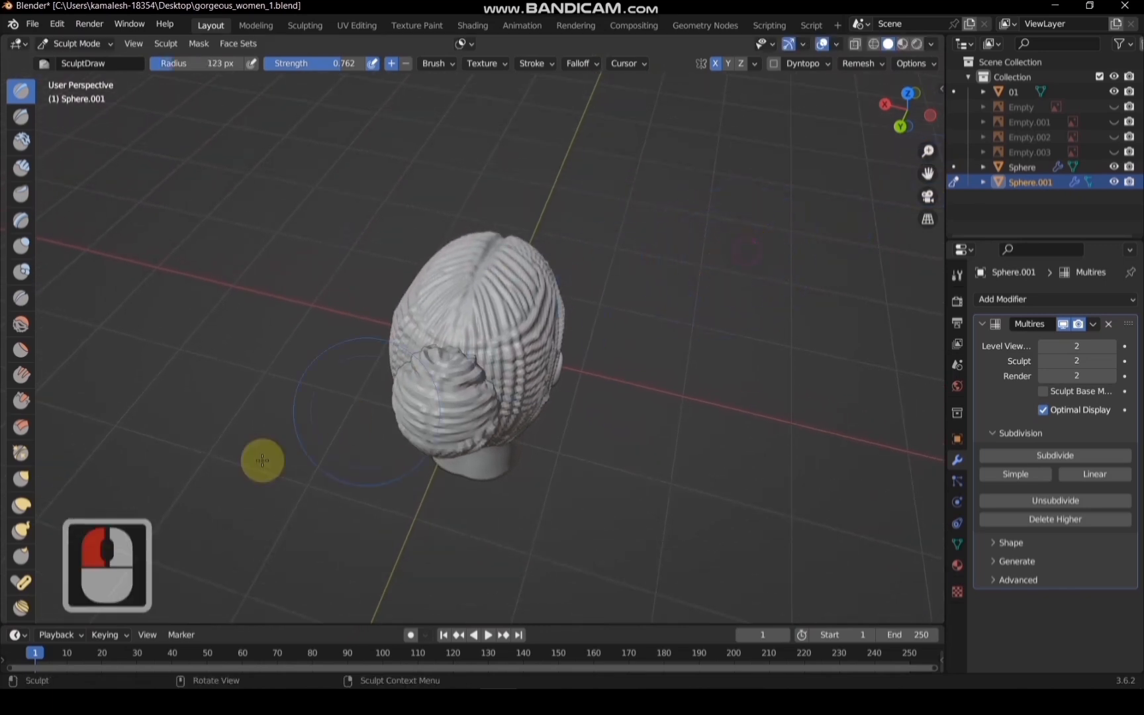
left_click(22, 505)
Reshape the bun's upper sides with Elastic Deform strokes from the back and at an angle
scroll(561, 327, "up", 4)
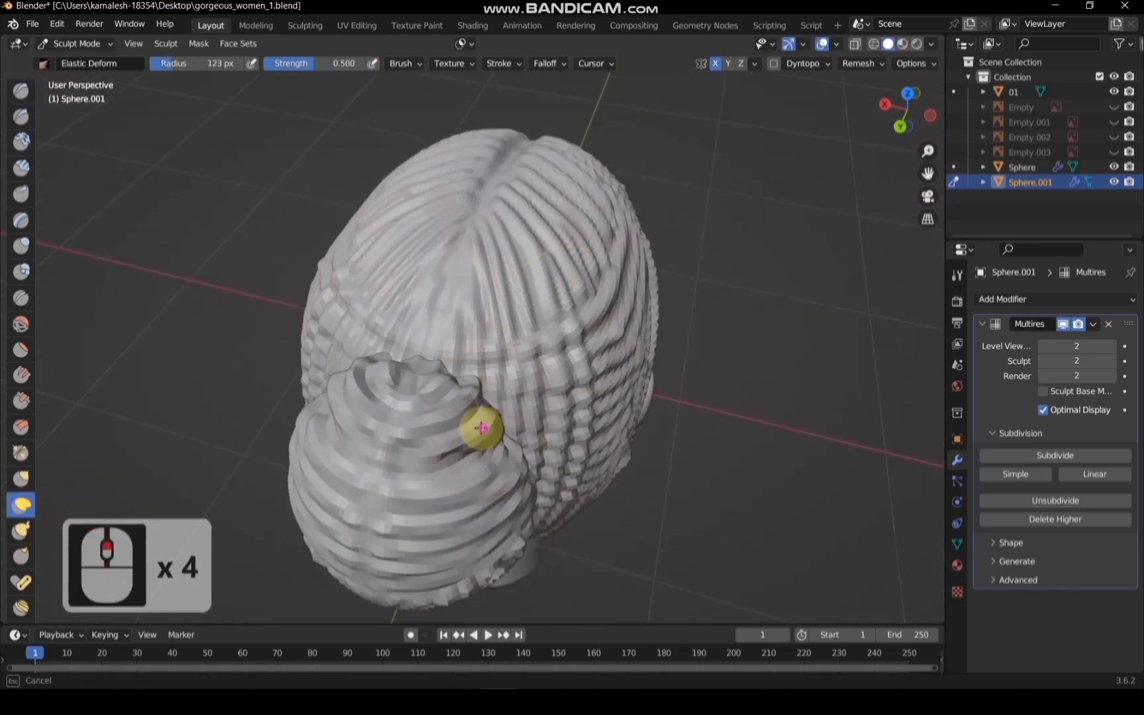
left_click(899, 127)
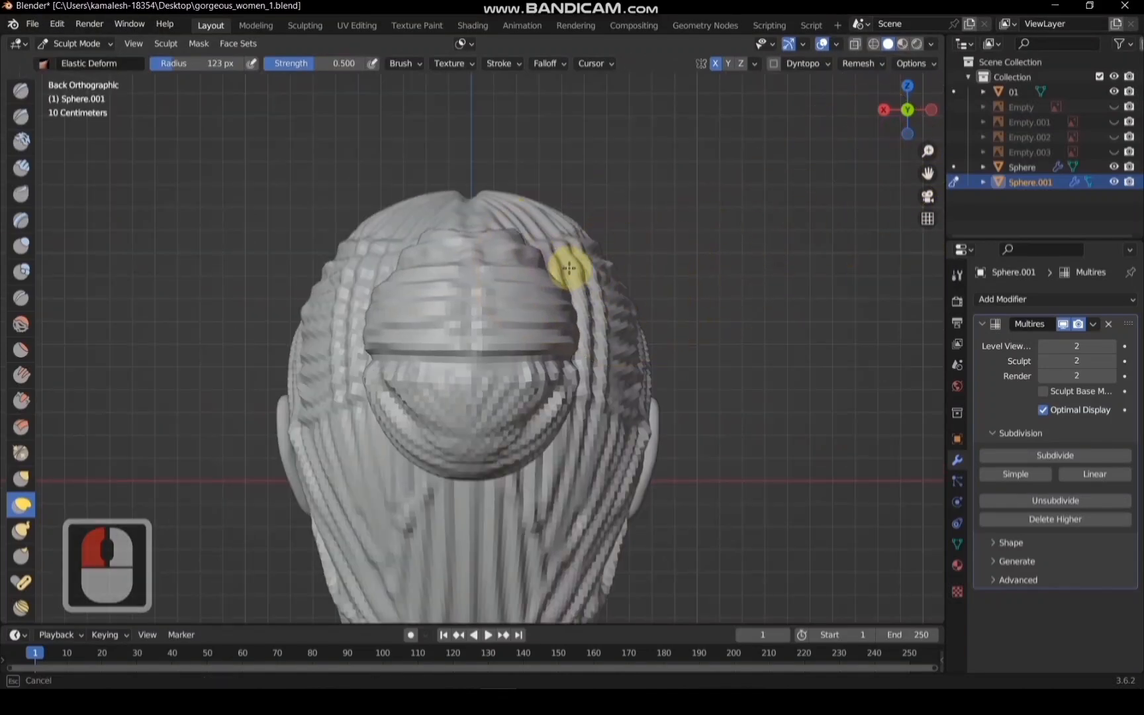
mouse_move(907, 110)
left_mouse_down()
mouse_move(890, 118)
mouse_move(915, 120)
left_mouse_up()
scroll(562, 291, "up", 2)
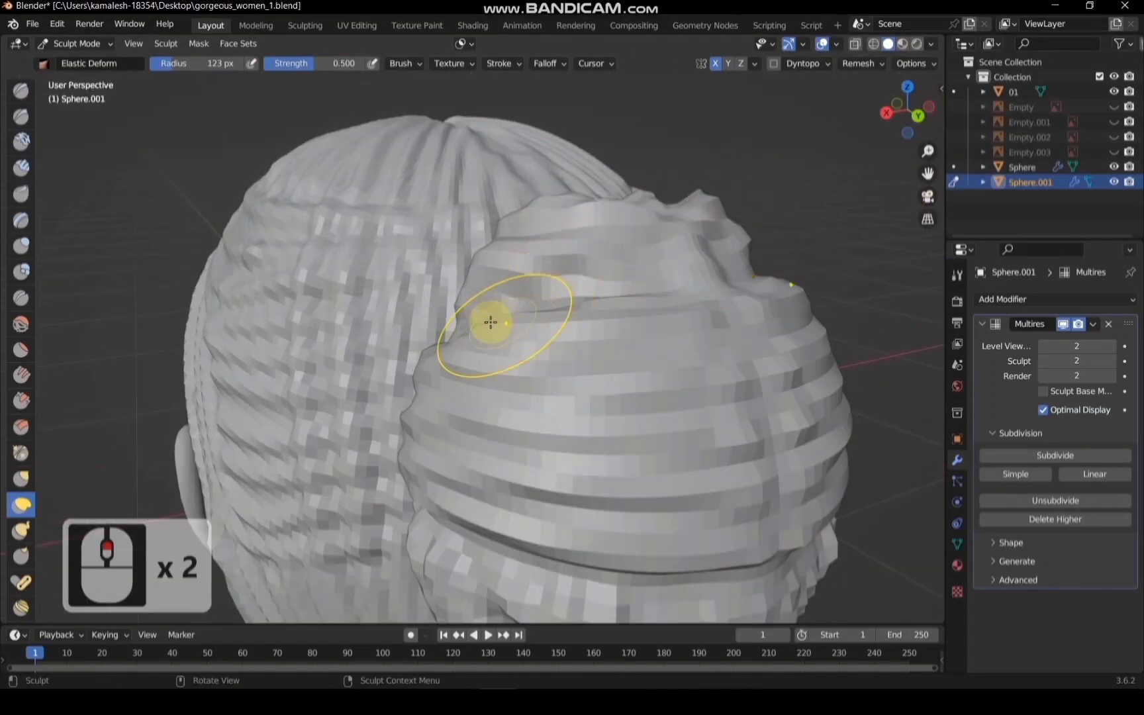
left_click_drag(445, 321, 497, 295)
scroll(703, 224, "down", 3)
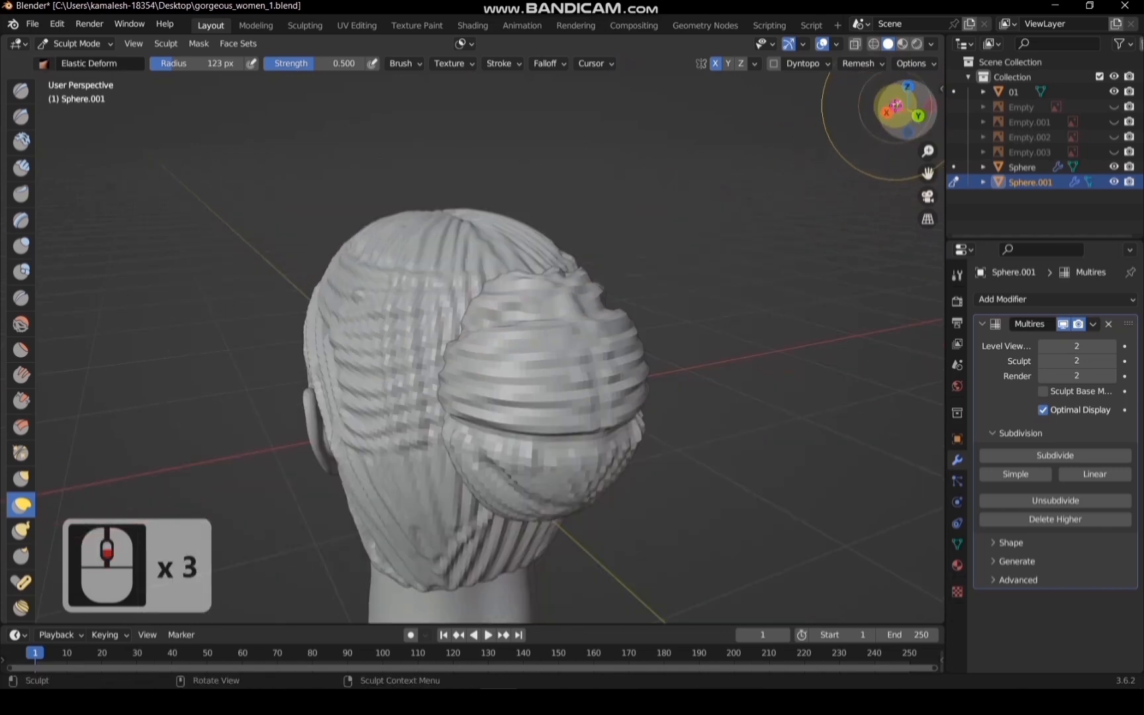
Return to Object Mode in front view and show the front reference photo Empty.002 beside the head
left_click(894, 107)
scroll(895, 106, "down", 2)
left_click(75, 44)
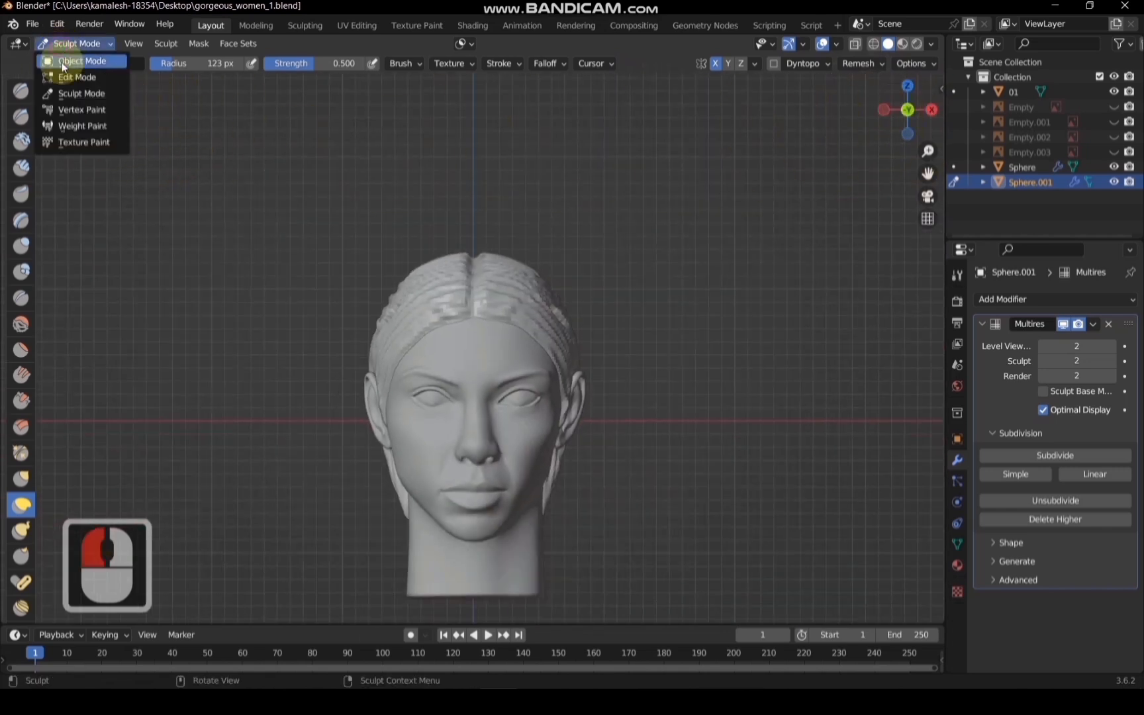
left_click(61, 58)
left_click(637, 224)
scroll(723, 225, "down", 2)
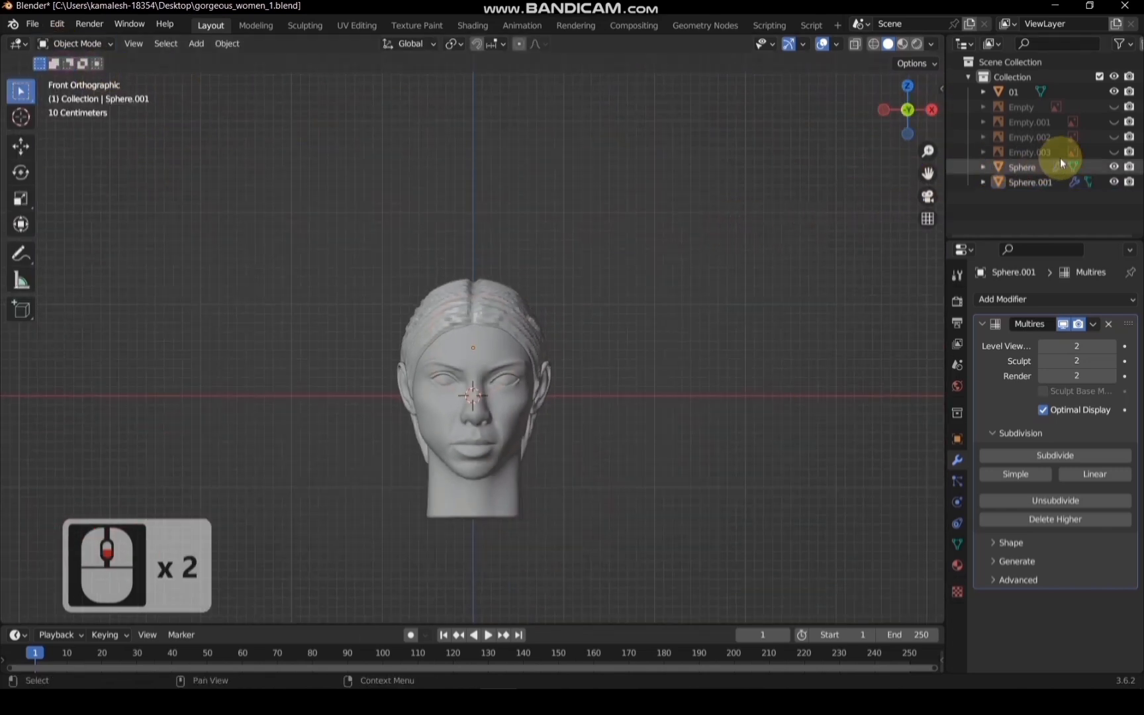
left_click(1115, 152)
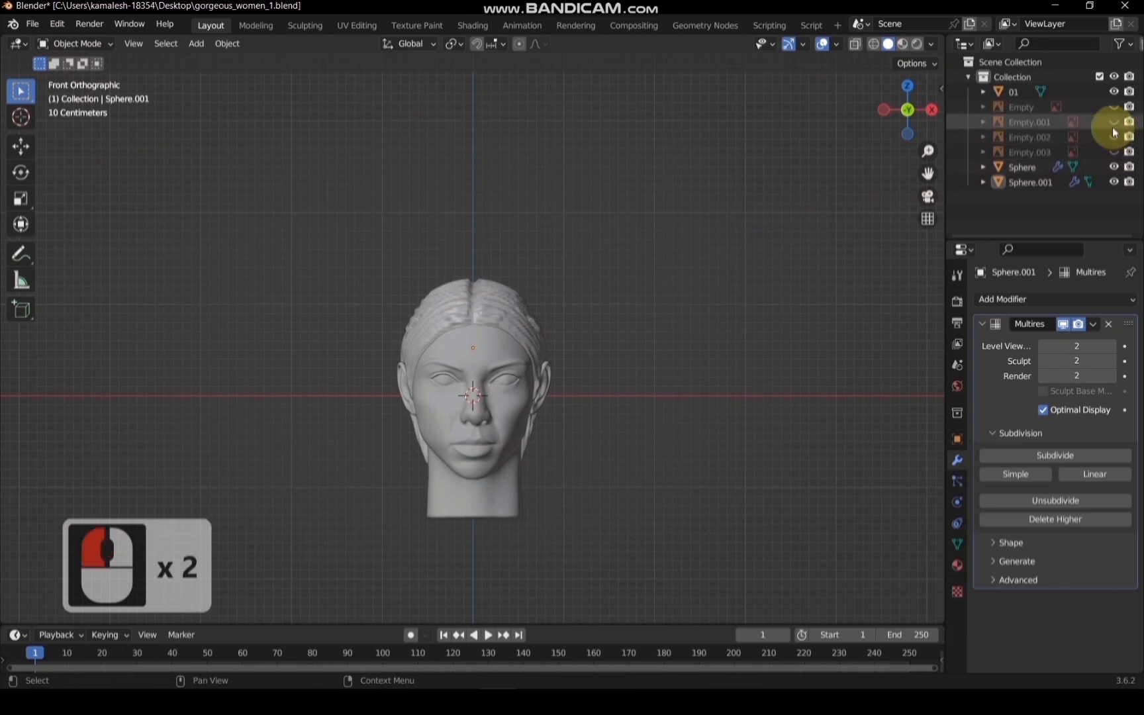
left_click(1115, 137)
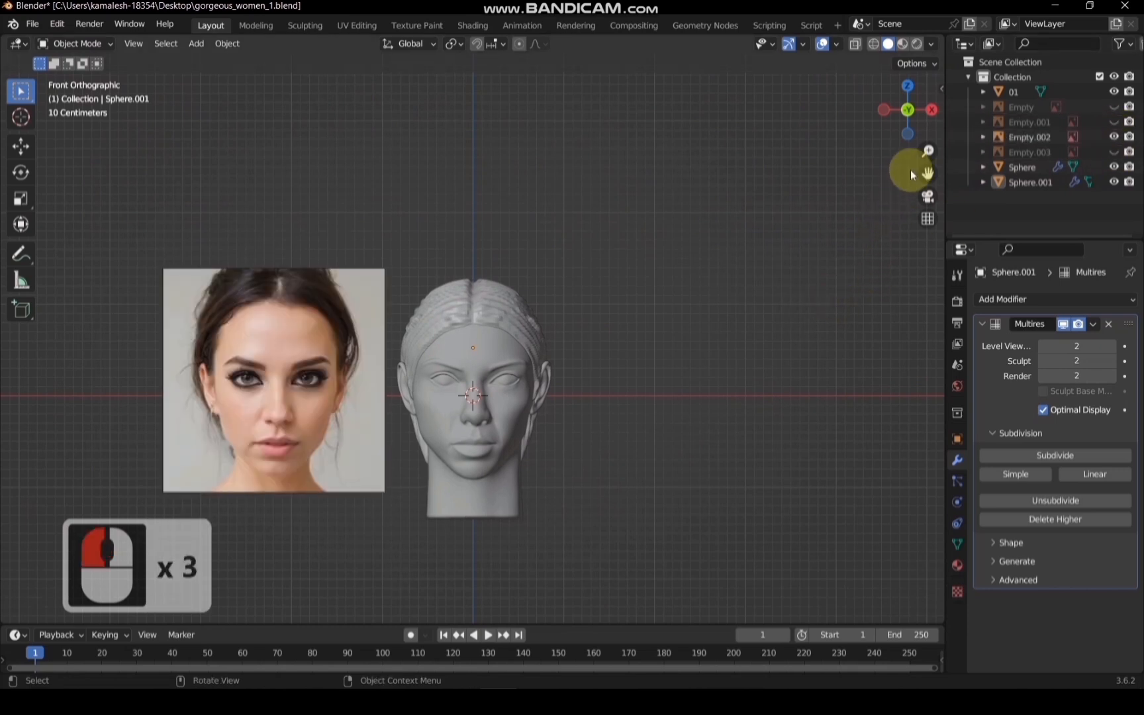
left_click_drag(929, 173, 943, 108)
scroll(747, 329, "up", 2)
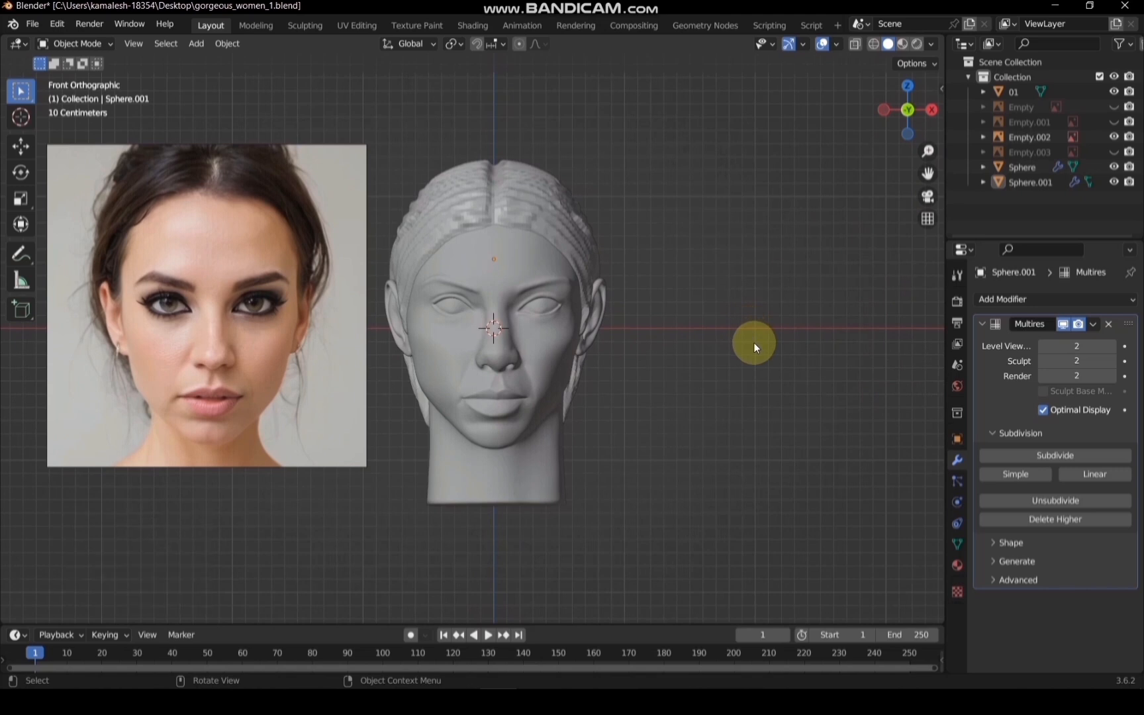
Put the hair object Sphere in Sculpt Mode and set the Elastic Deform brush radius to 63 px
left_click(560, 224)
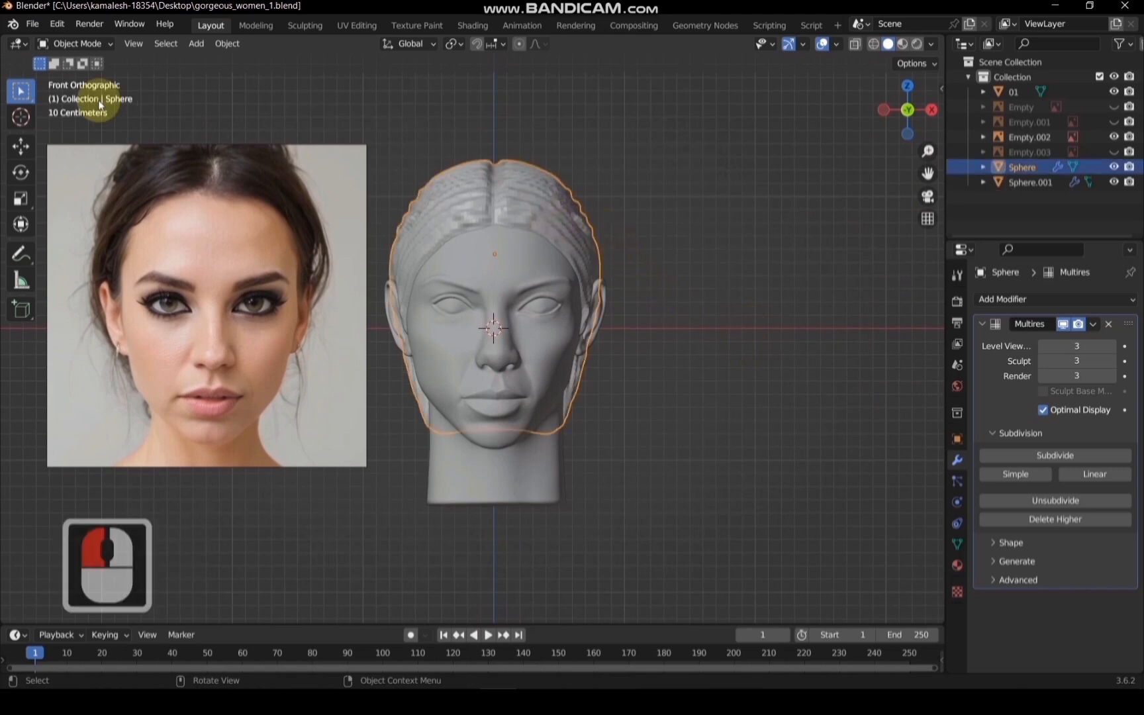
left_click(73, 43)
left_click(83, 92)
scroll(409, 243, "up", 1)
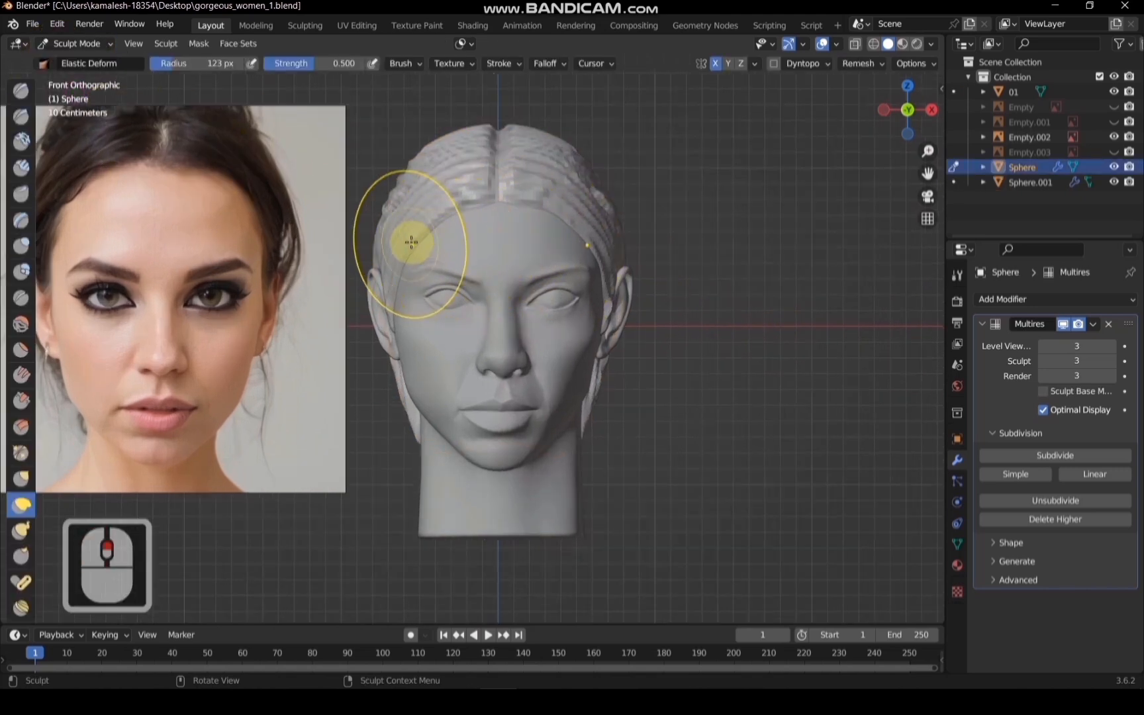
left_click_drag(439, 205, 592, 210)
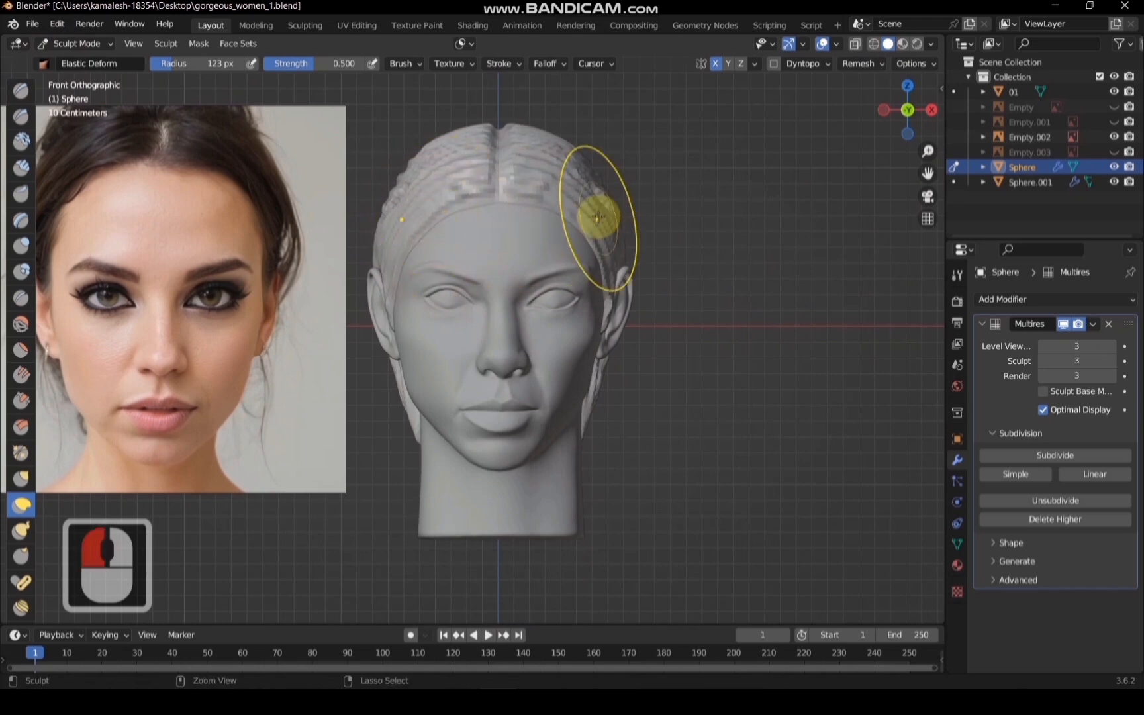
key("ctrl+z")
key("f")
left_click(443, 211)
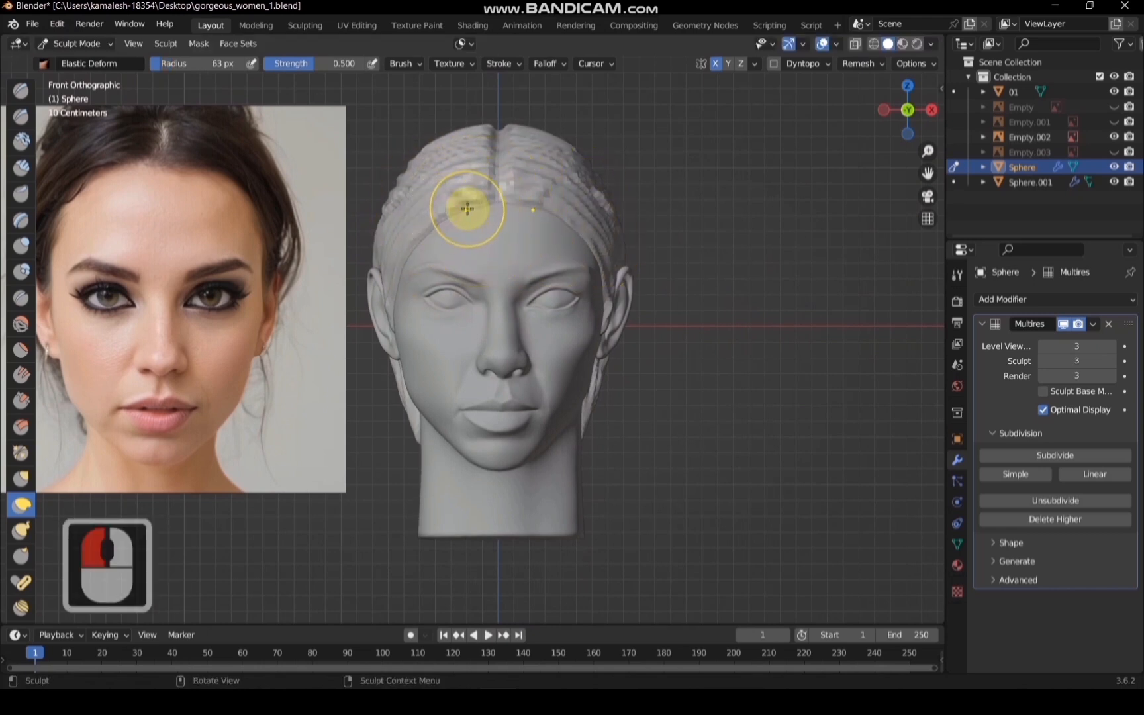
Carve back the front hairline and temples with inverted SculptDraw strokes at 63 px radius and 0.762 strength
key("x")
left_click_drag(467, 197, 450, 218, "ctrl")
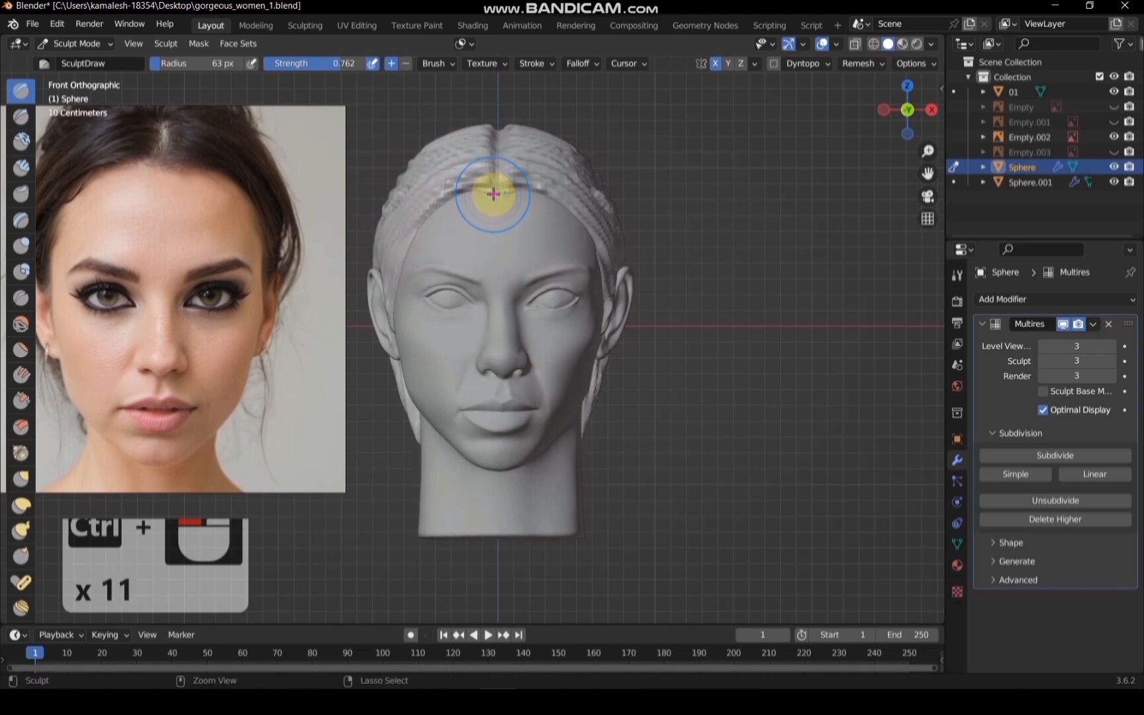
left_click_drag(495, 191, 480, 191, "ctrl")
key("ctrl+z")
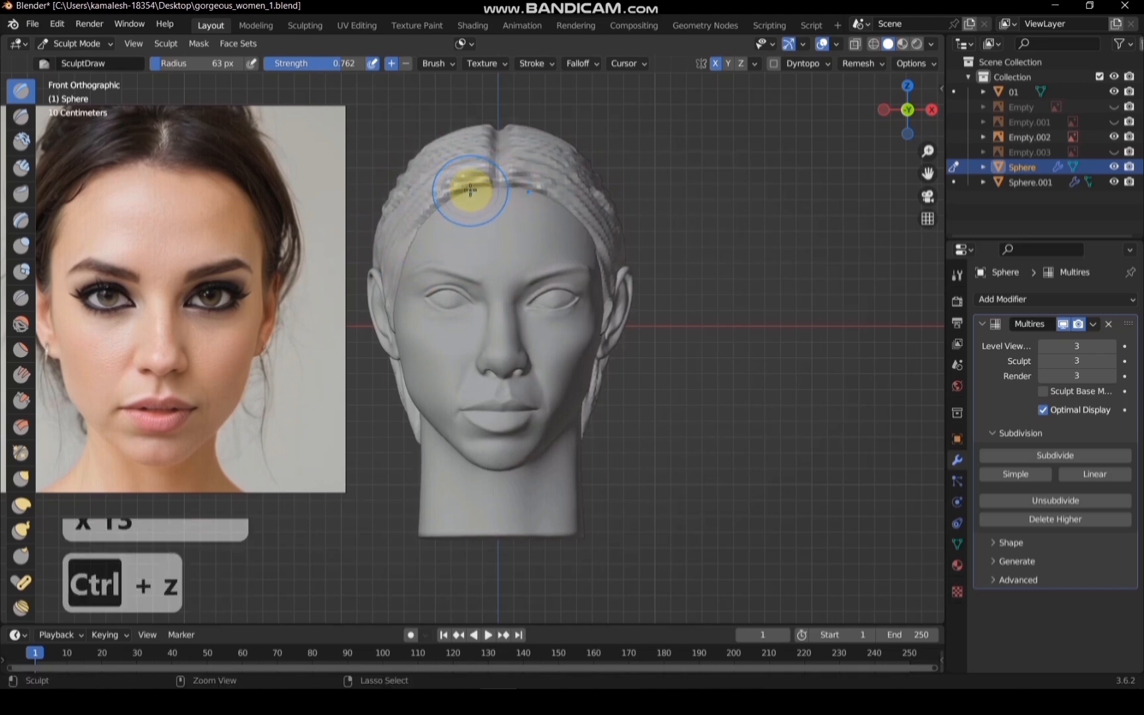
left_click_drag(420, 229, 409, 258, "ctrl")
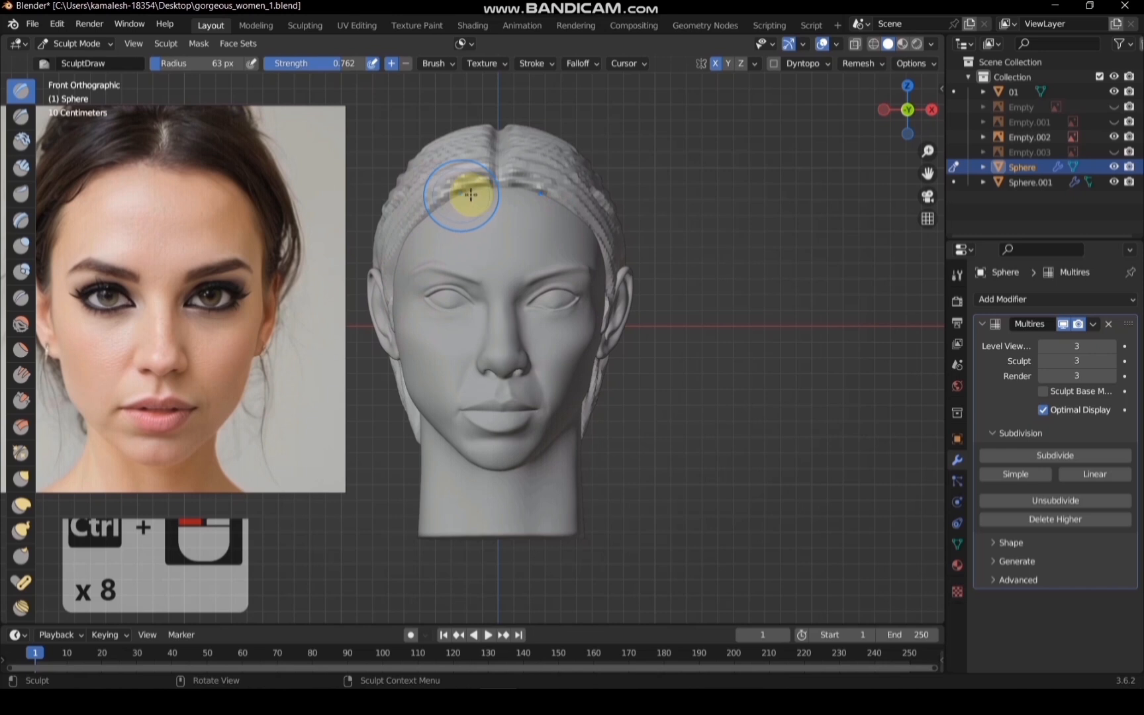
scroll(823, 229, "down", 1)
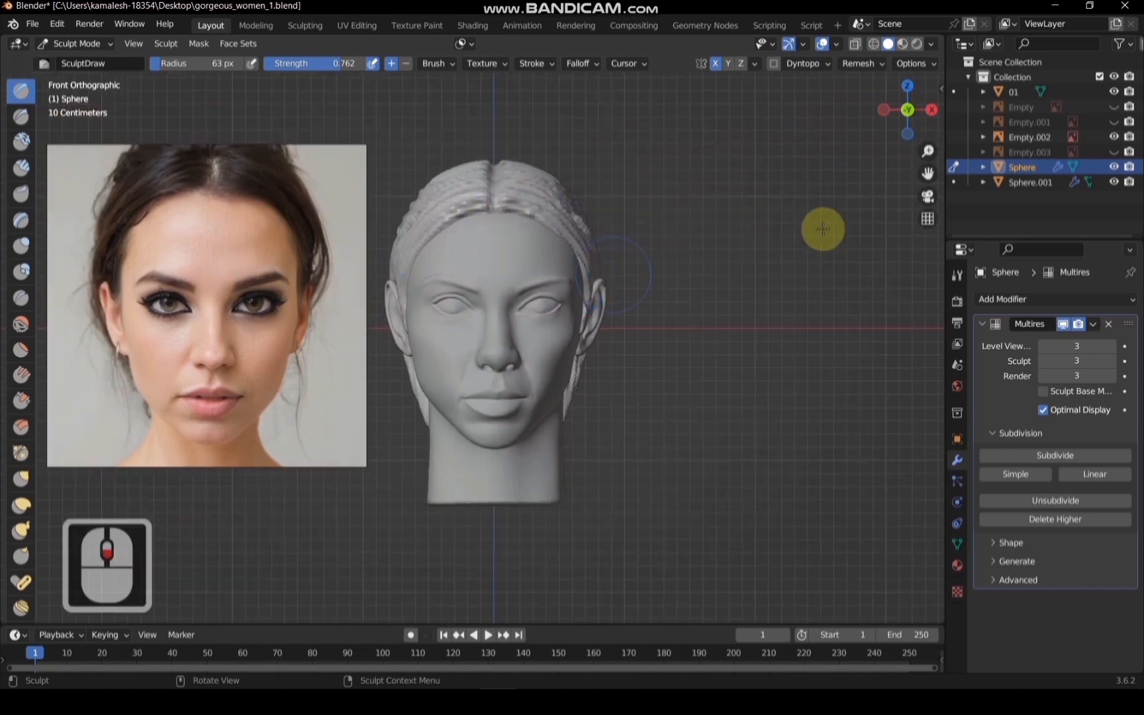
Reshape the hair's upper sides and front hairline with 75 px Elastic Deform strokes in front and left views
scroll(526, 289, "up", 2)
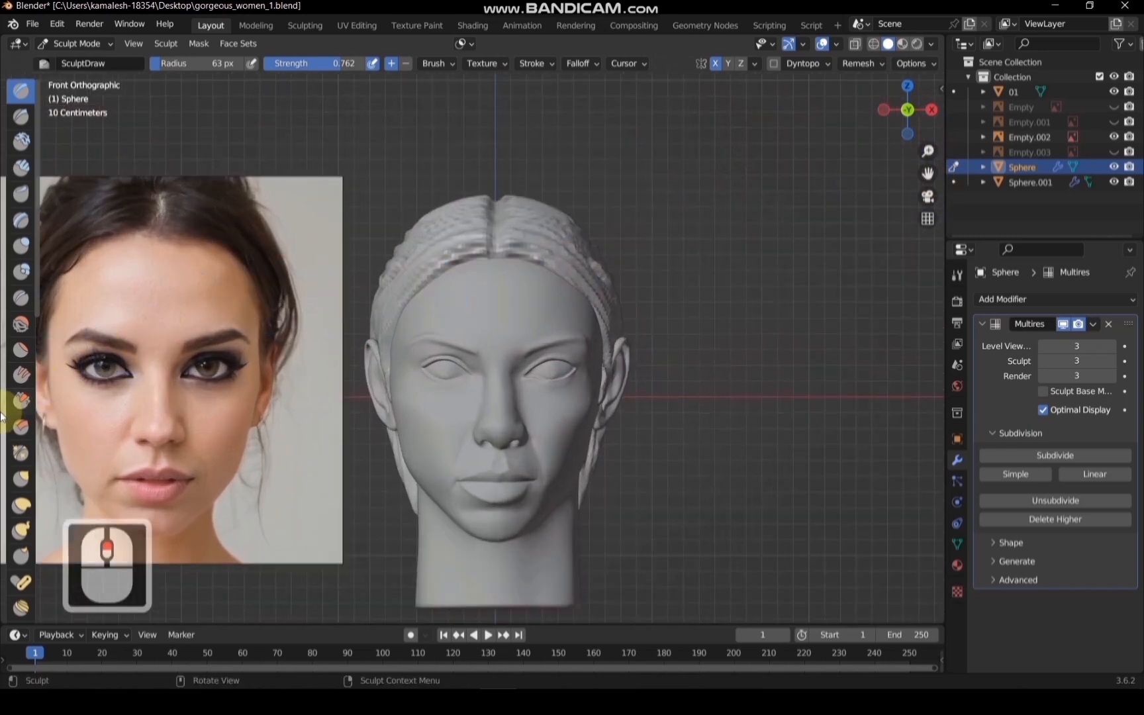
left_click(21, 505)
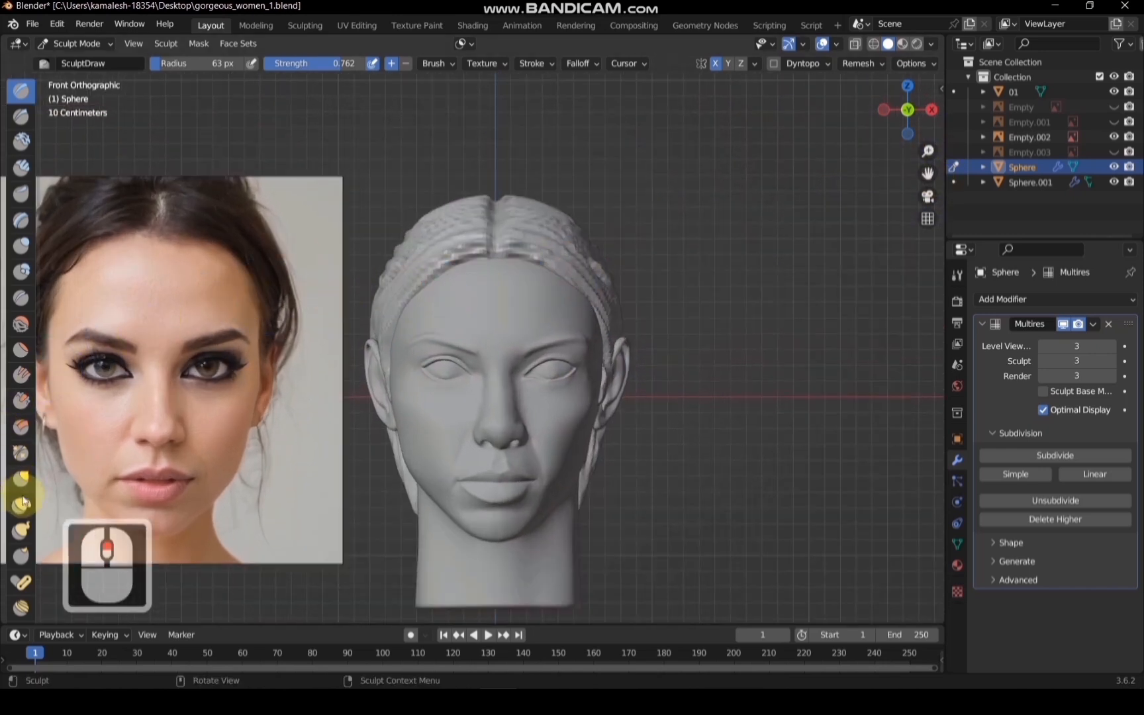
key("f")
left_click(417, 242)
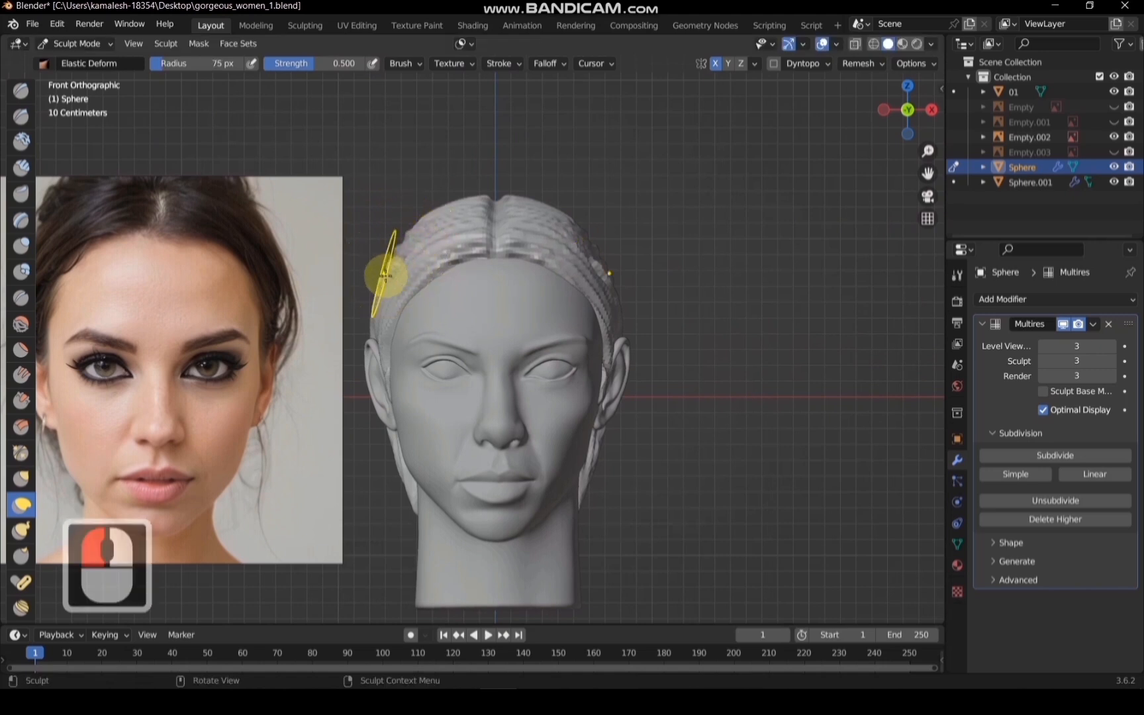
left_click_drag(383, 274, 380, 271)
left_click_drag(473, 265, 476, 252)
double_click(931, 109)
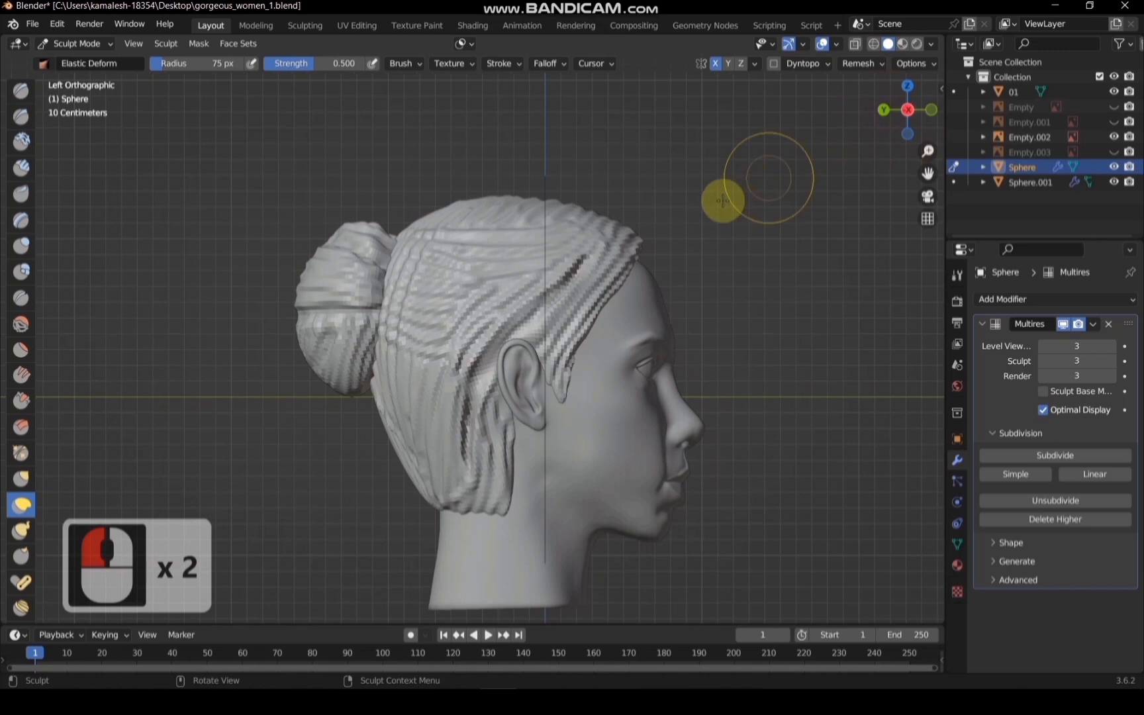
left_click_drag(600, 246, 582, 247)
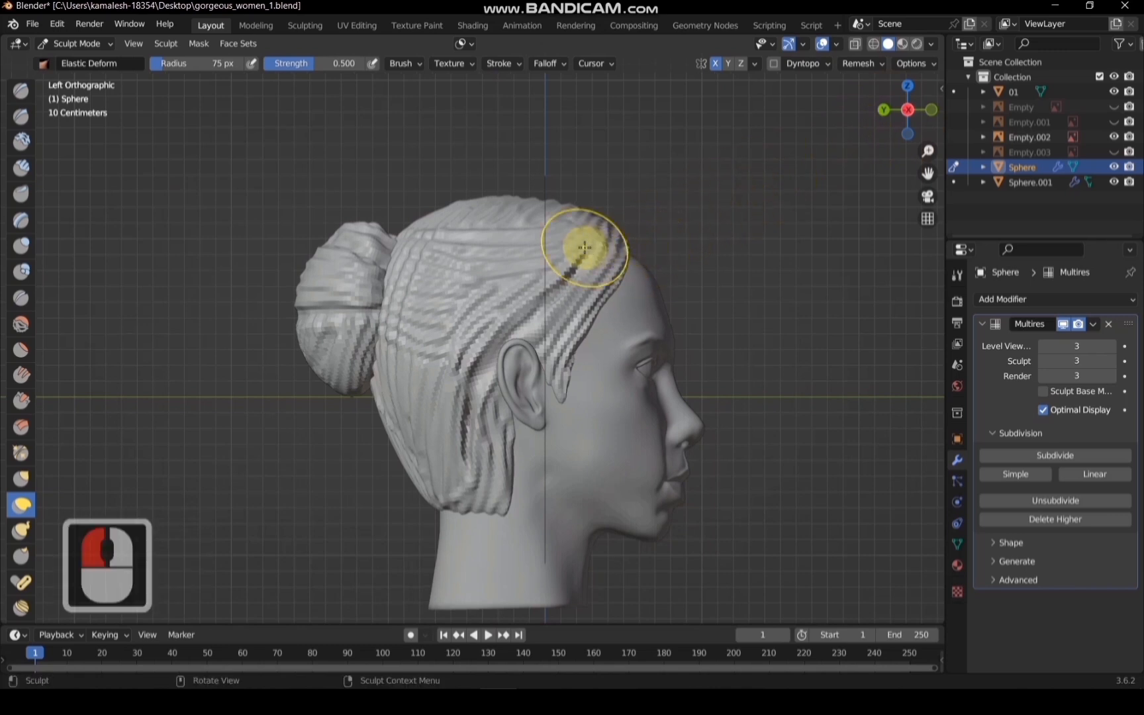
Put the head mesh 01 in Sculpt Mode and adjust the forehead's top with Elastic Deform at 112 px radius
left_click(74, 44)
left_click(78, 57)
left_click(655, 305)
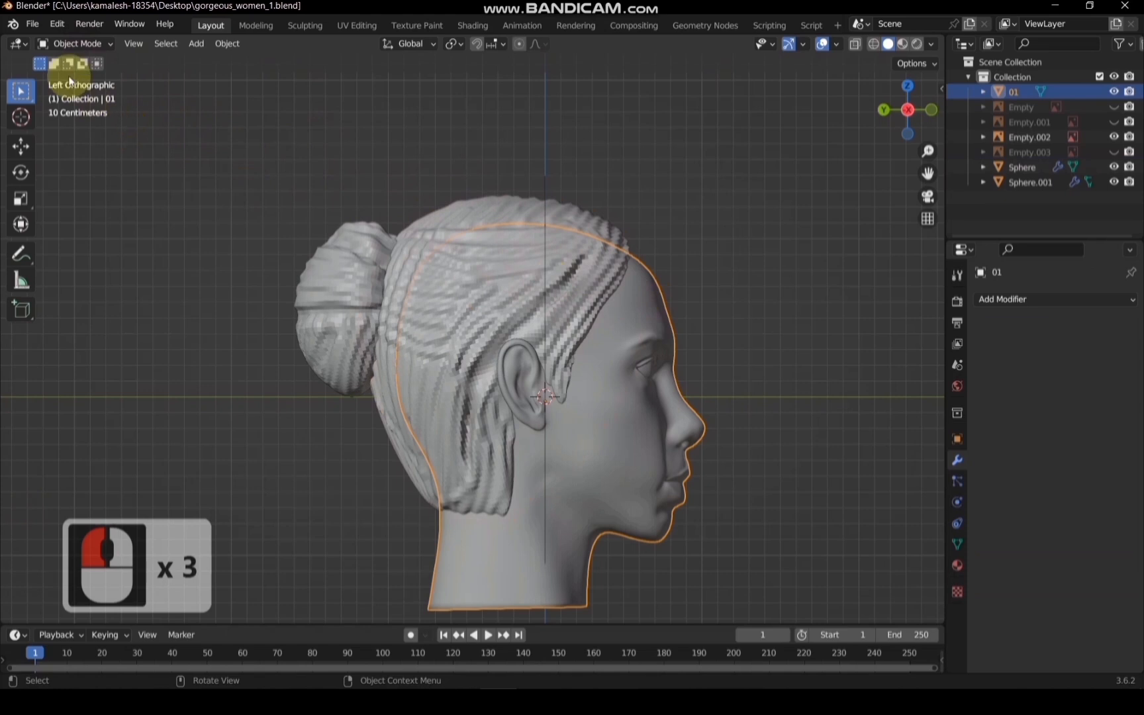
left_click(74, 43)
left_click(79, 89)
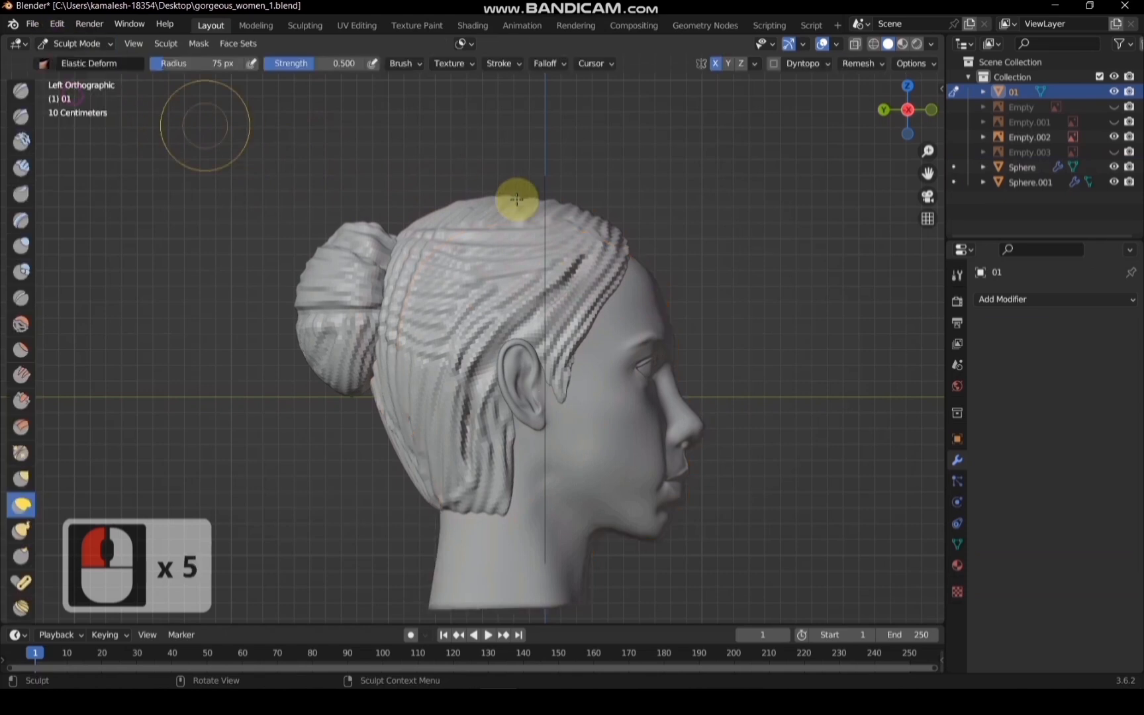
key("f")
left_click(626, 256)
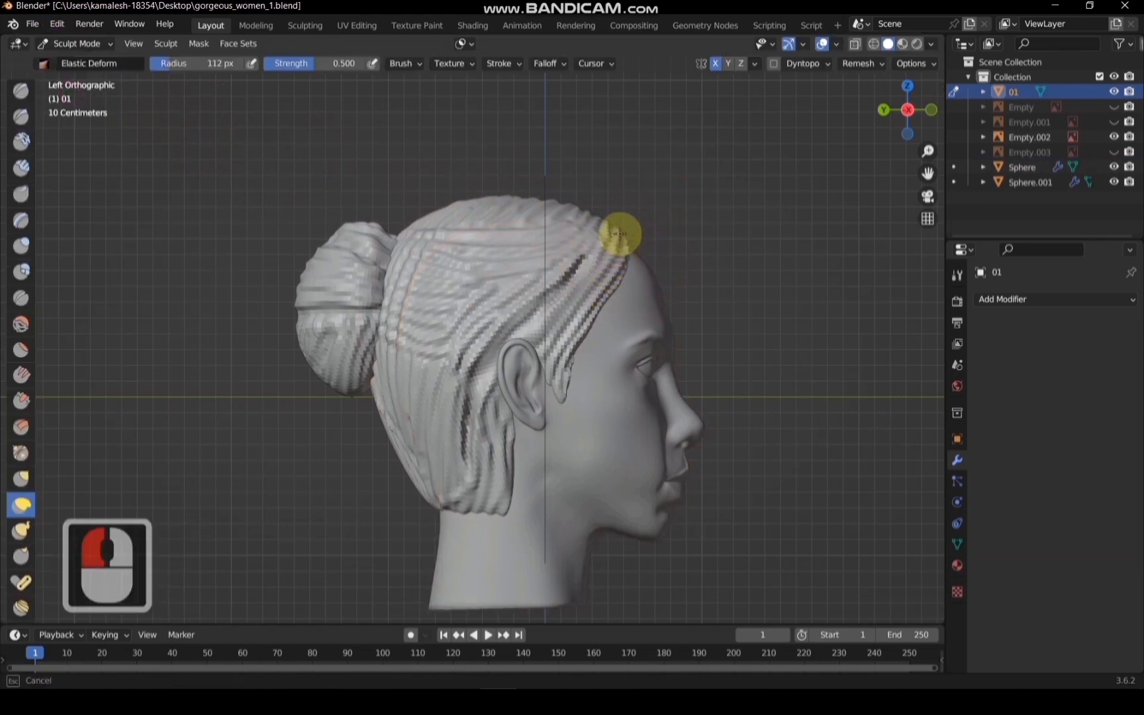
left_click_drag(891, 120, 778, 129)
left_click(891, 121)
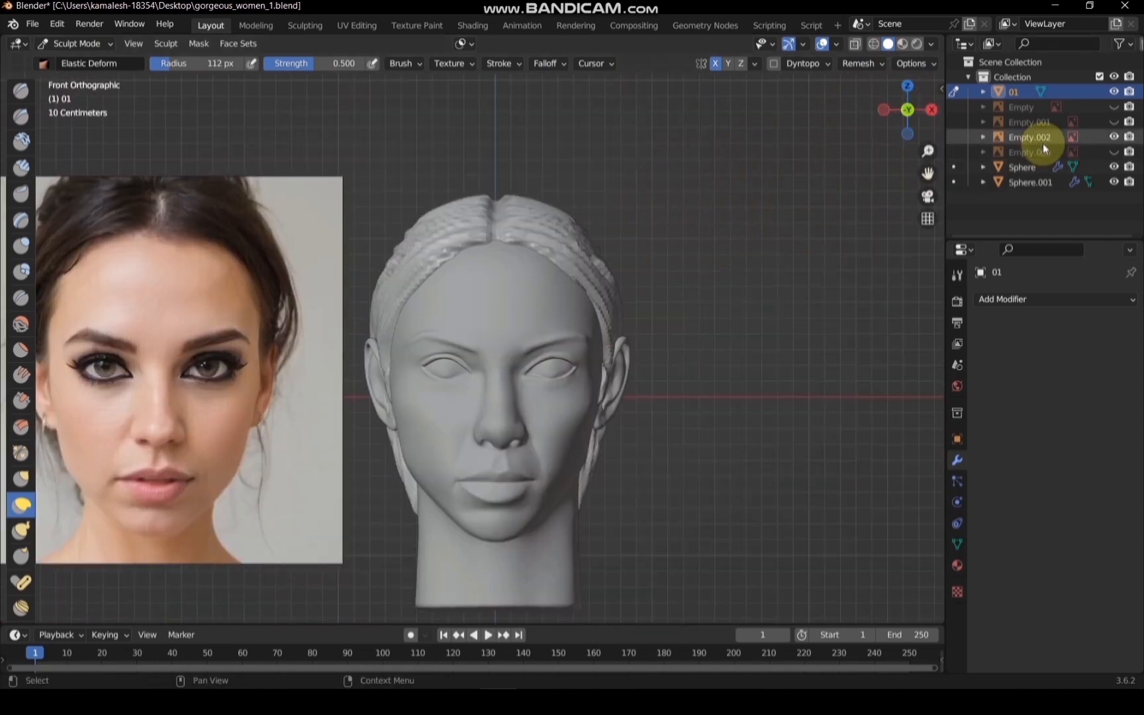
Switch from the head mesh back to the hair object Sphere and put it in Sculpt Mode
left_click(107, 45)
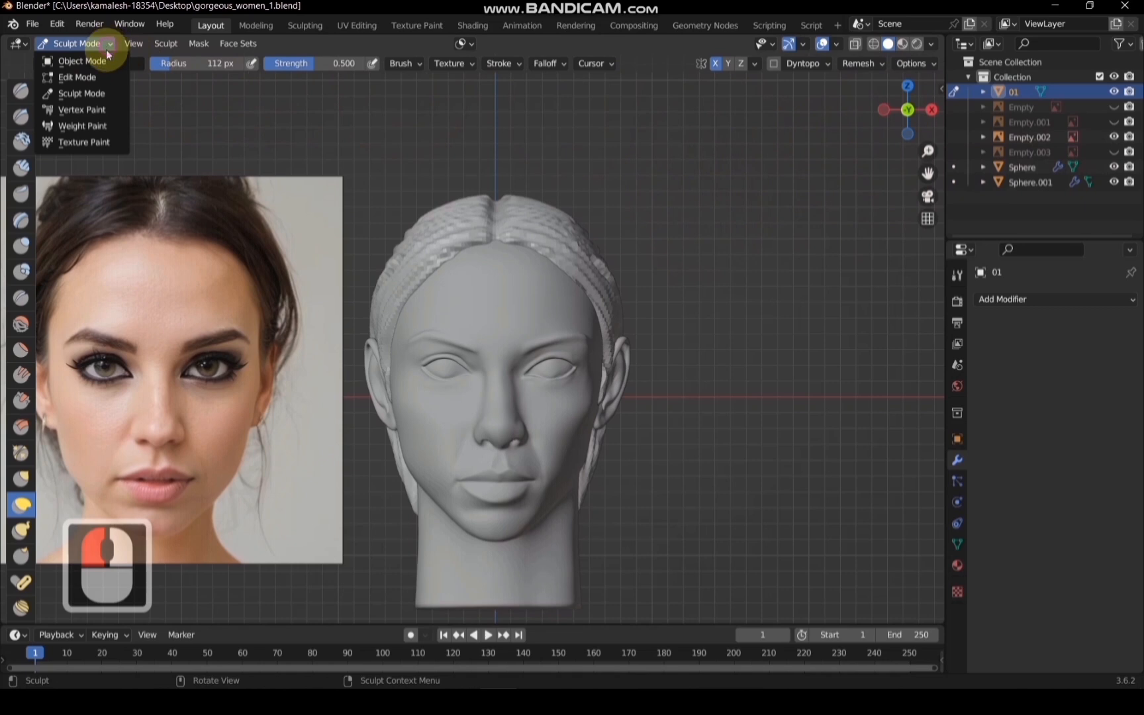
left_click(66, 56)
left_click(513, 209)
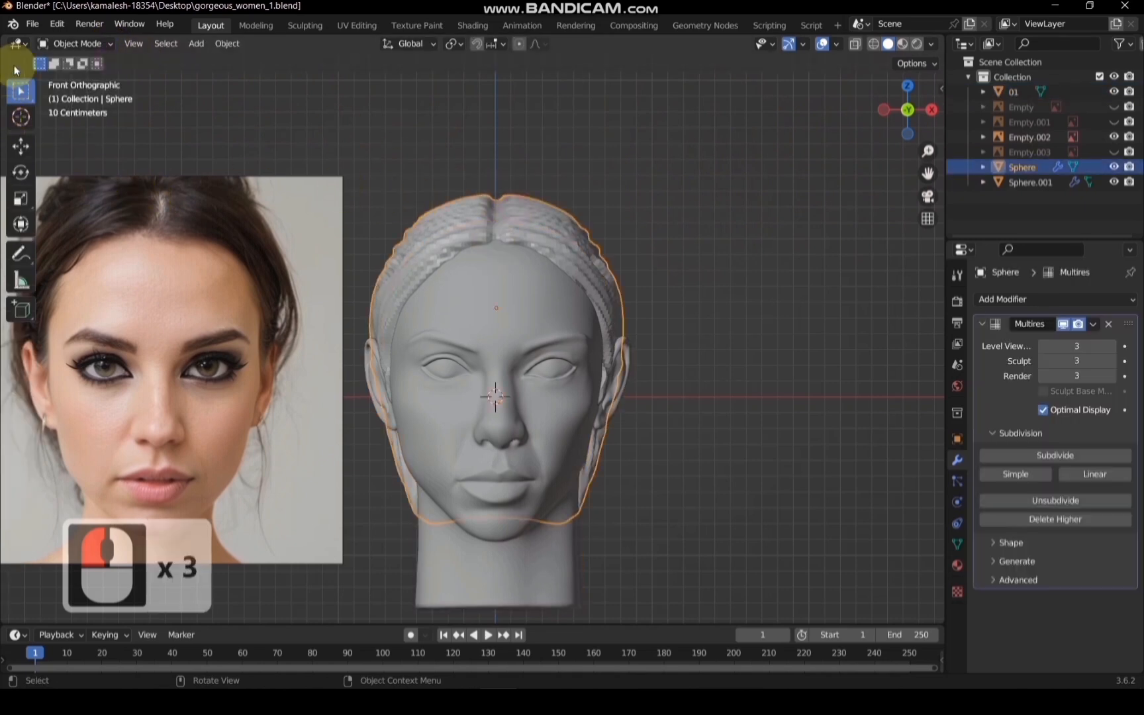
left_click(76, 44)
left_click(73, 77)
scroll(490, 199, "up", 2)
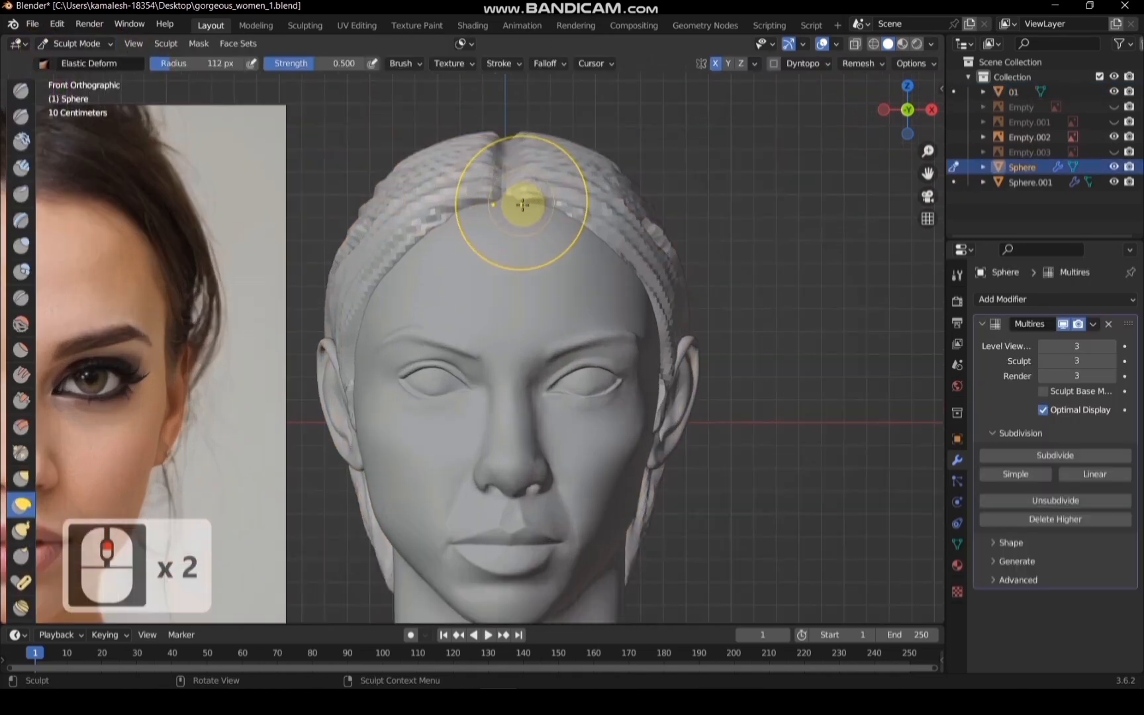
Choose the SculptDraw brush at 112 px radius, undo a stroke above the forehead, and add volume to the hair's upper sides
key("x")
mouse_move(532, 207)
left_mouse_down()
mouse_move(508, 204)
mouse_move(580, 199)
left_mouse_up()
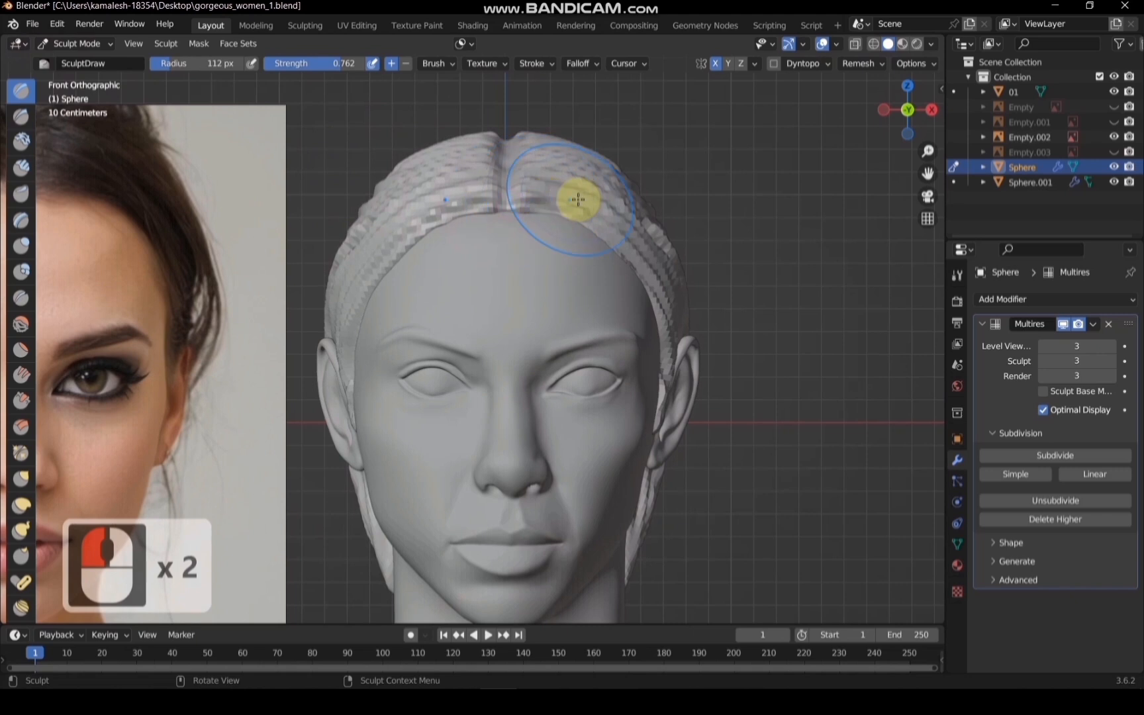
key("ctrl+z")
scroll(518, 185, "down", 2)
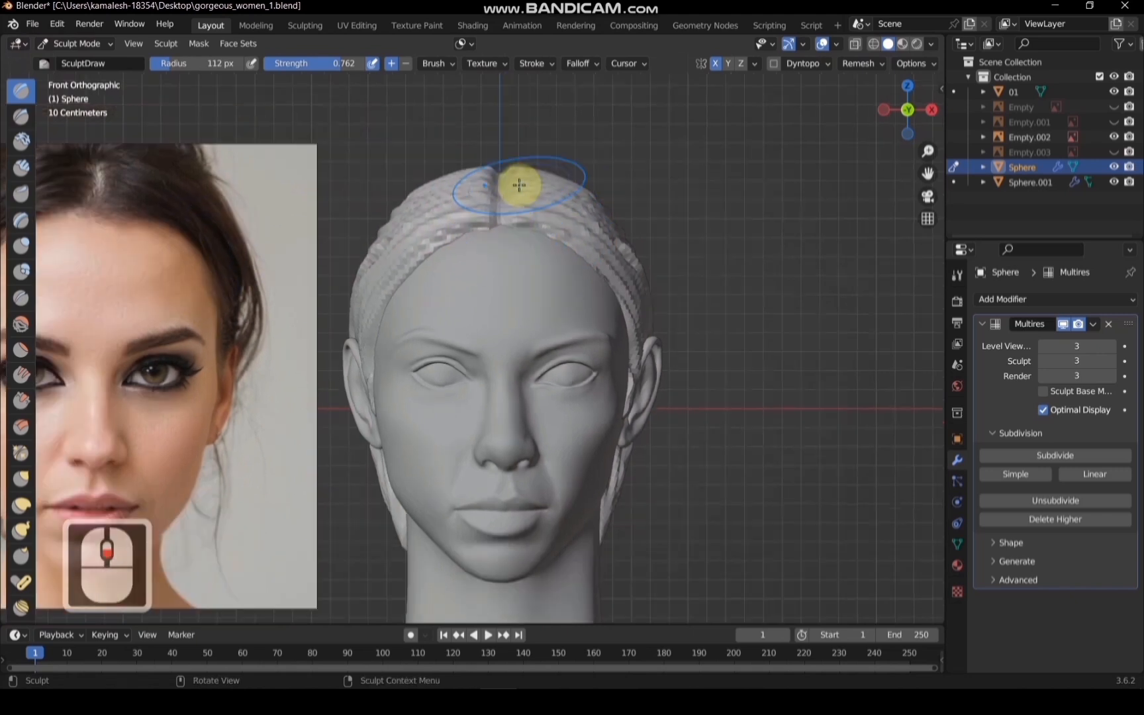
scroll(776, 210, "down", 1)
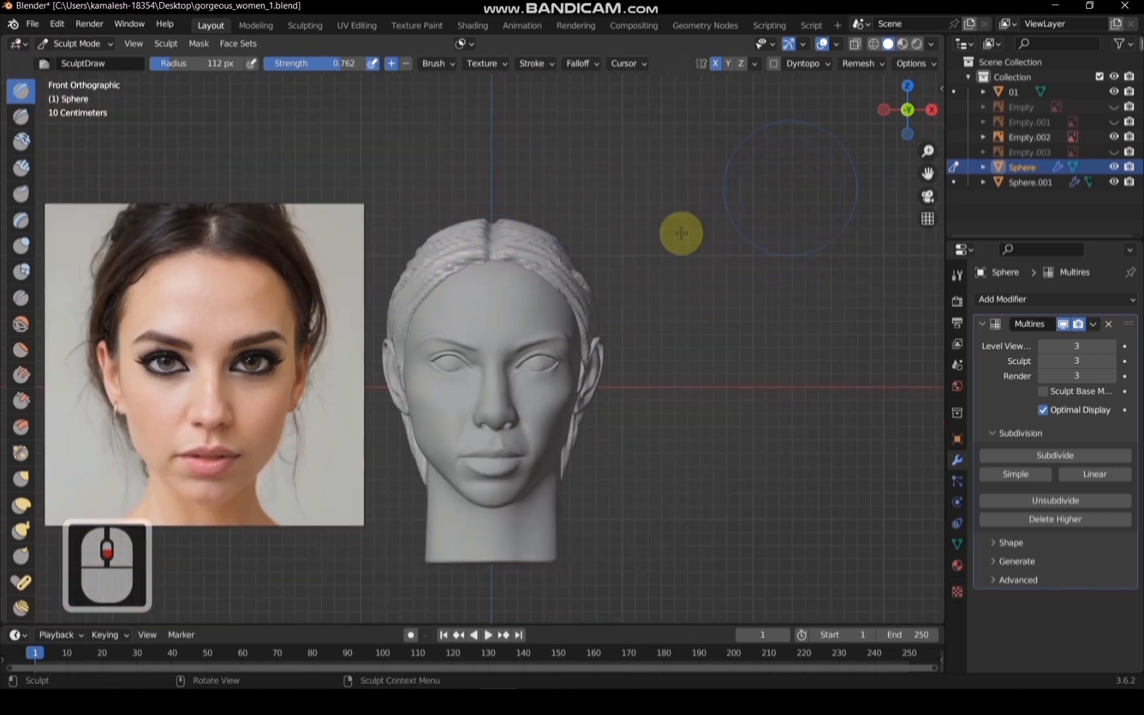
left_click_drag(417, 258, 423, 259)
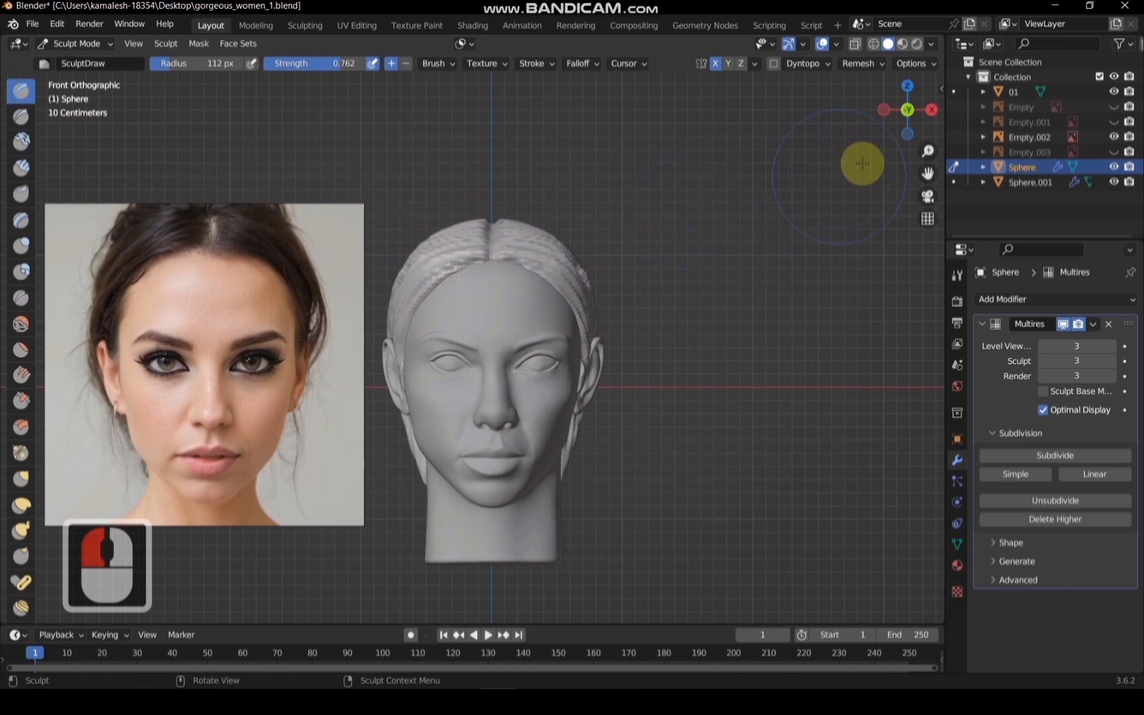
Refine the hair's crown from several angles with SculptDraw strokes, including an inverted stroke
left_click_drag(906, 108, 860, 129)
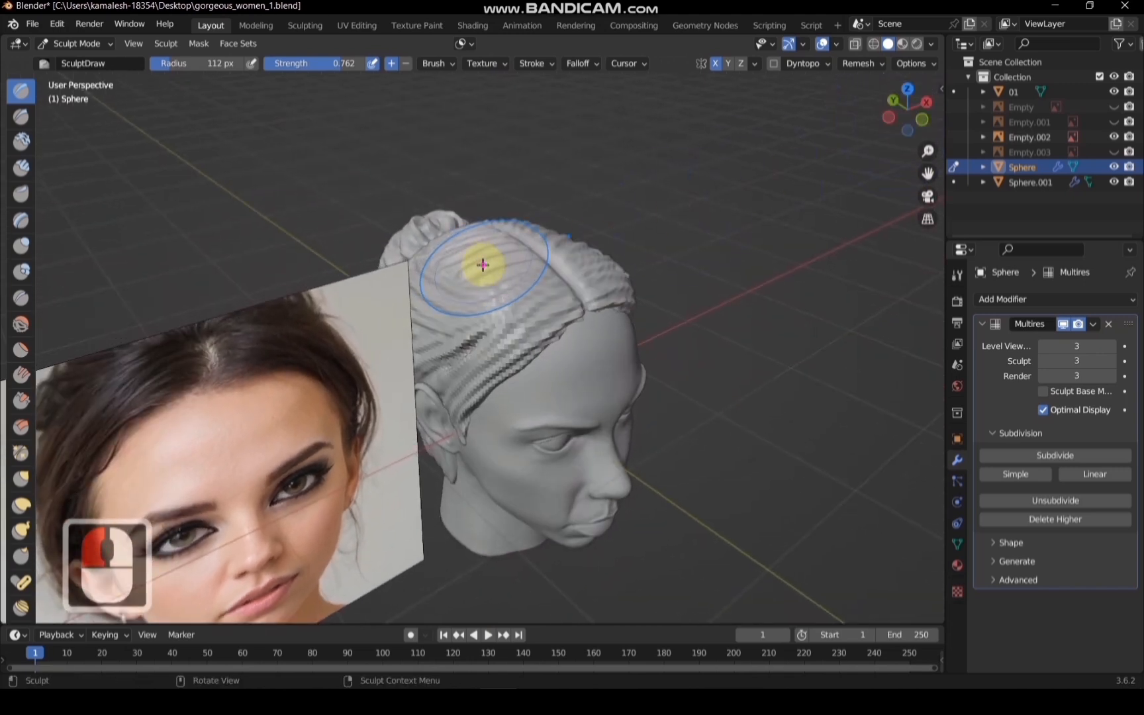
mouse_move(483, 265)
left_mouse_down()
mouse_move(439, 268)
mouse_move(485, 255)
left_mouse_up()
mouse_move(908, 107)
left_mouse_down()
mouse_move(909, 133)
mouse_move(892, 132)
left_mouse_up()
left_click_drag(550, 284, 561, 278)
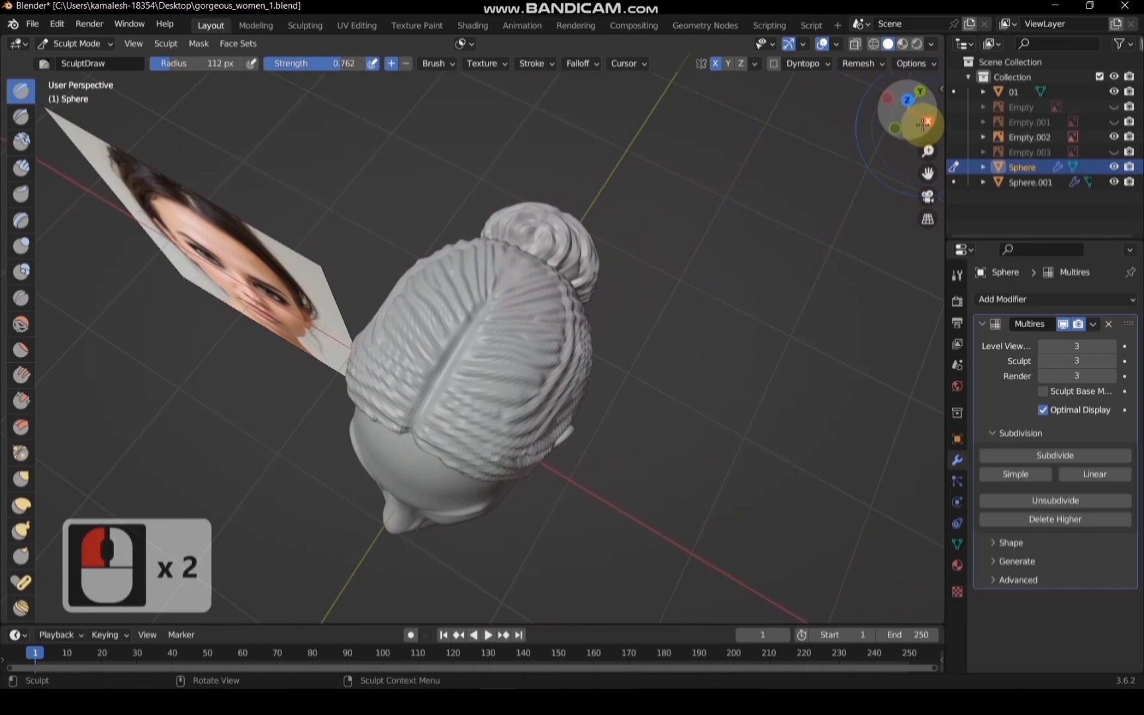
left_click_drag(909, 128, 791, 82)
mouse_move(550, 276)
left_mouse_down("ctrl")
mouse_move(538, 279)
mouse_move(553, 275)
left_mouse_up("ctrl")
Compare the hair with the front reference photo and apply the Multires modifier on Sphere in Object Mode
scroll(548, 274, "up", 1)
left_click_drag(930, 169, 933, 166)
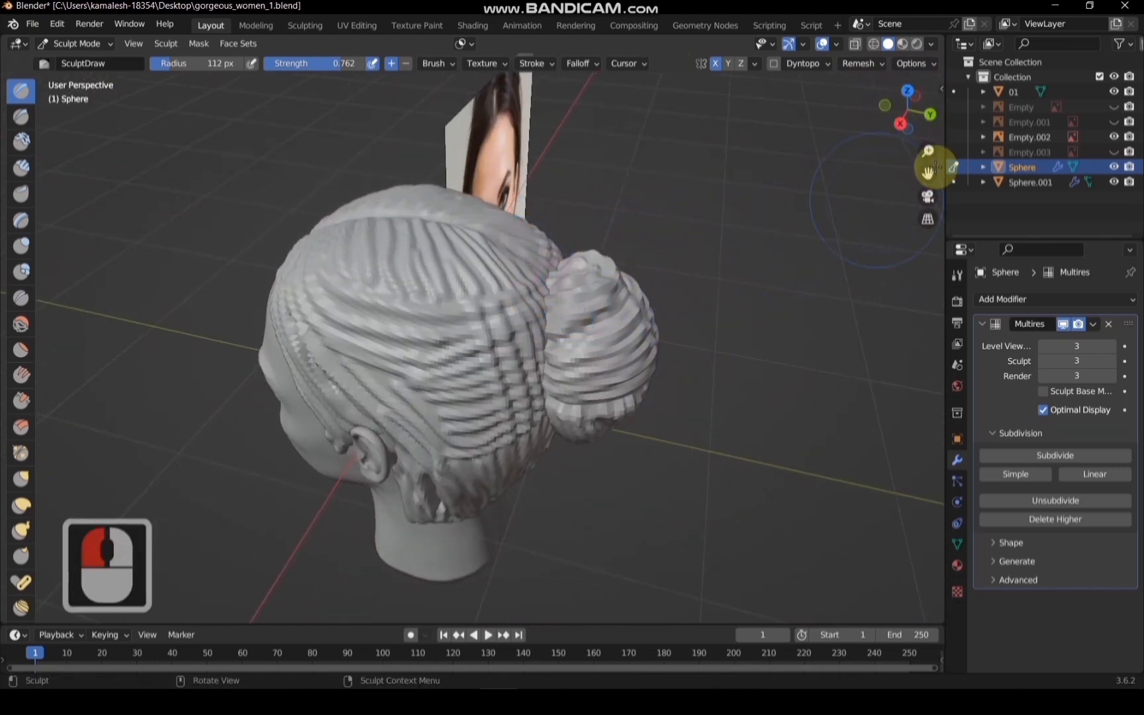
left_click(887, 106)
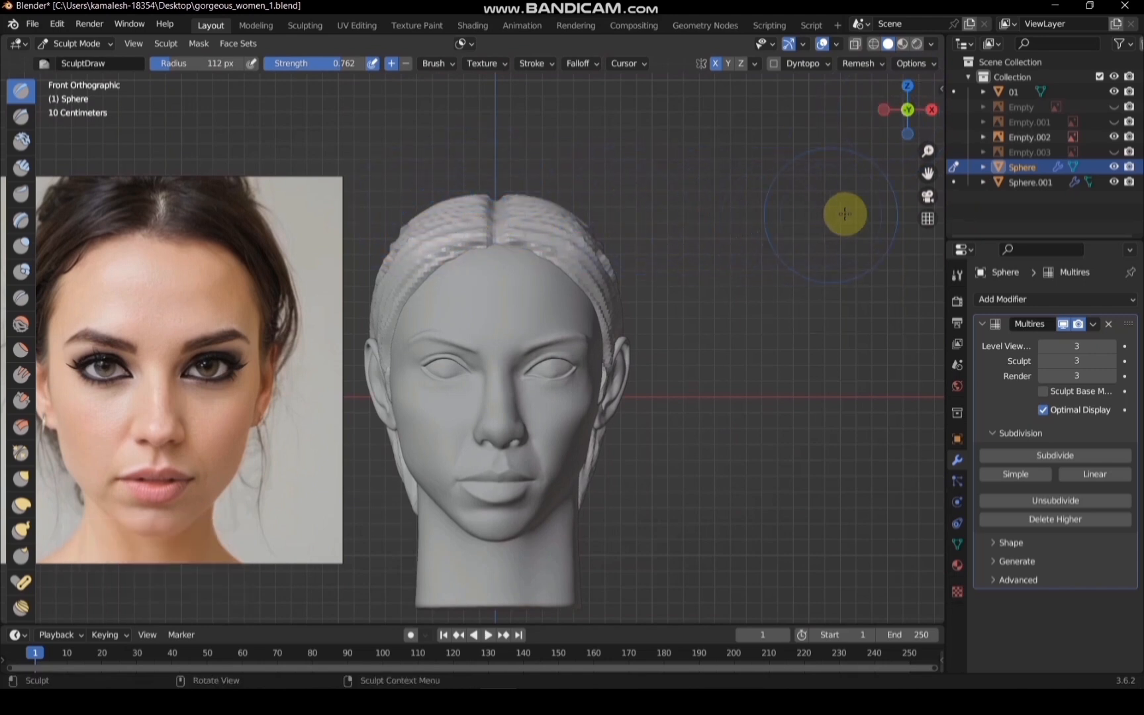
scroll(868, 210, "down", 1)
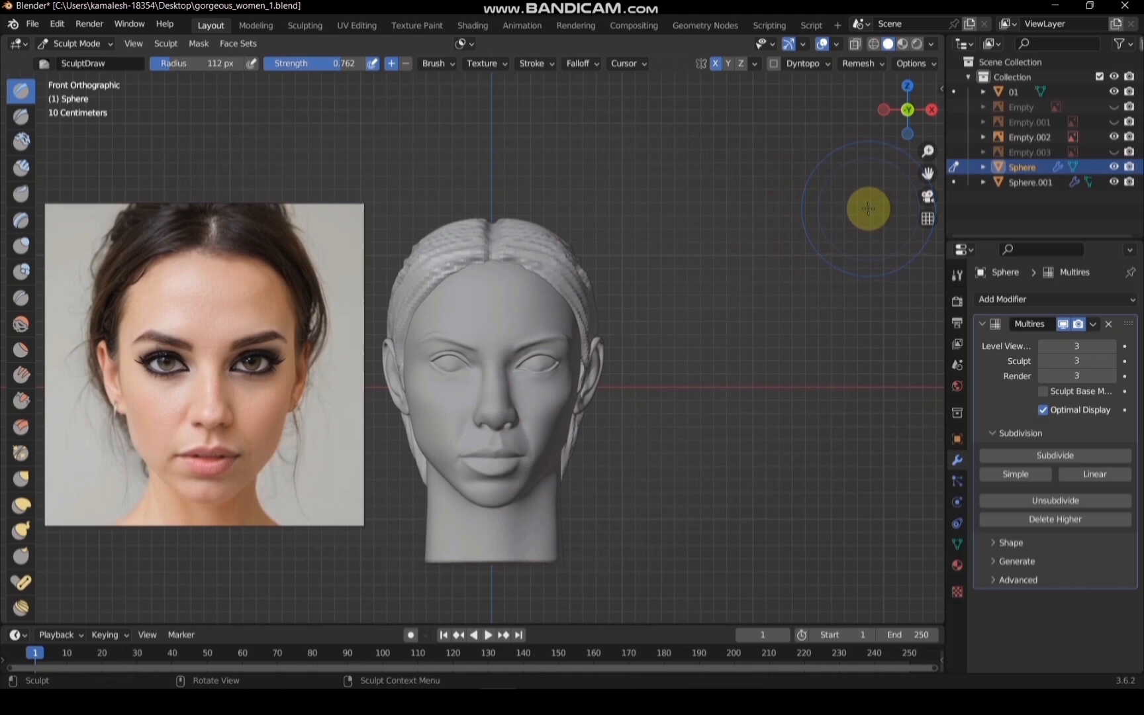
left_click_drag(928, 173, 247, 156)
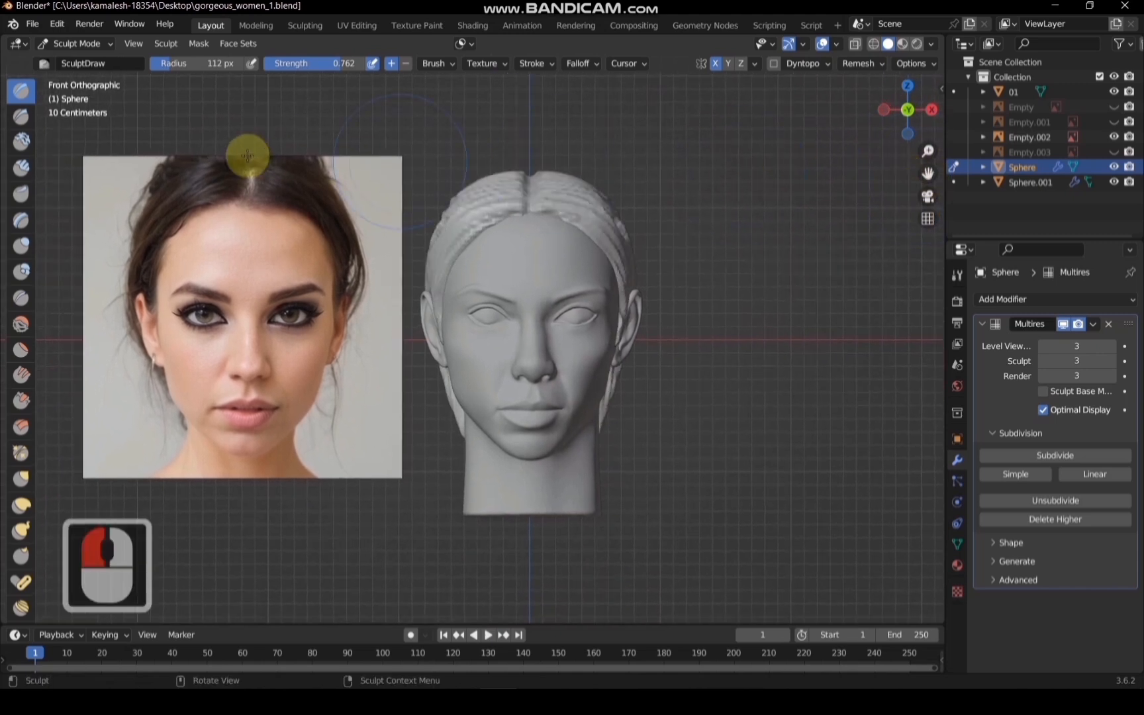
left_click(73, 43)
left_click(66, 58)
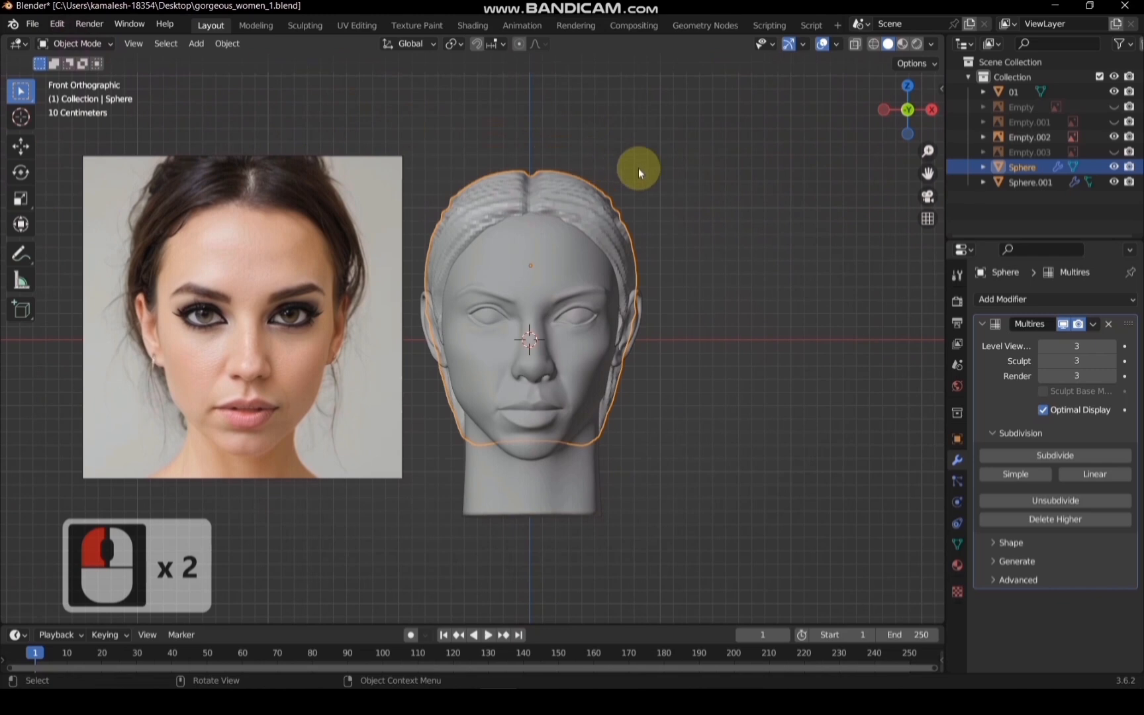
left_click(1045, 338)
left_click(1093, 325)
left_click(1057, 342)
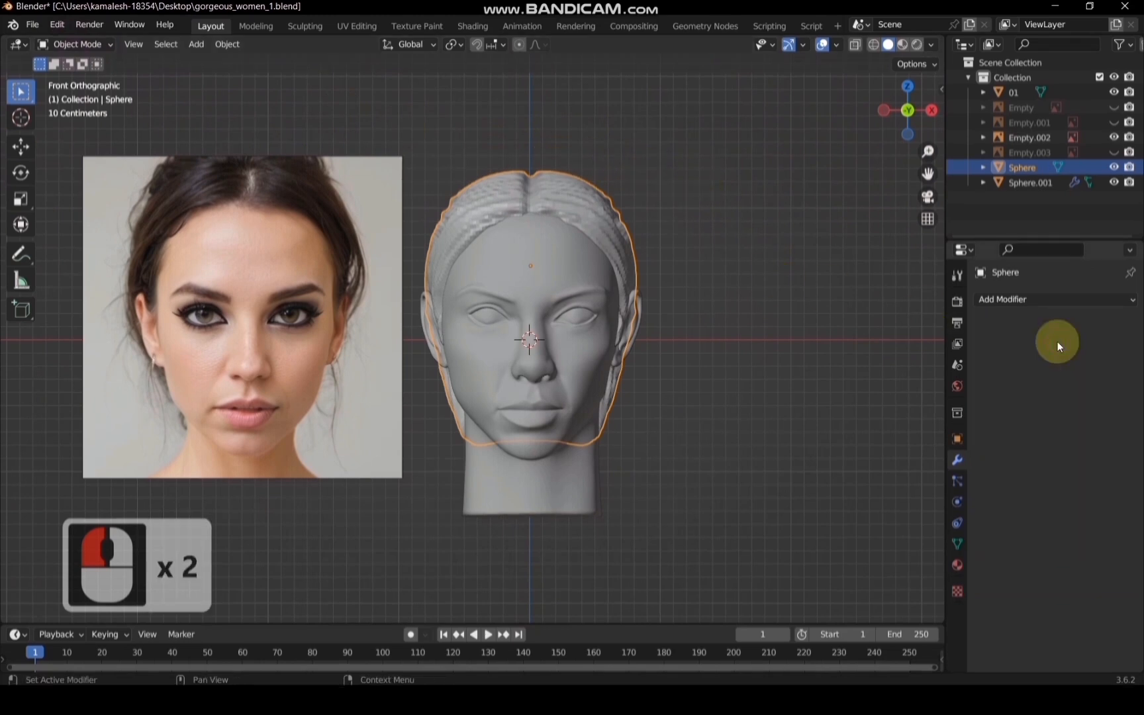
Apply the Multires modifier on the bun Sphere.001 and clear the selection
left_click(1032, 182)
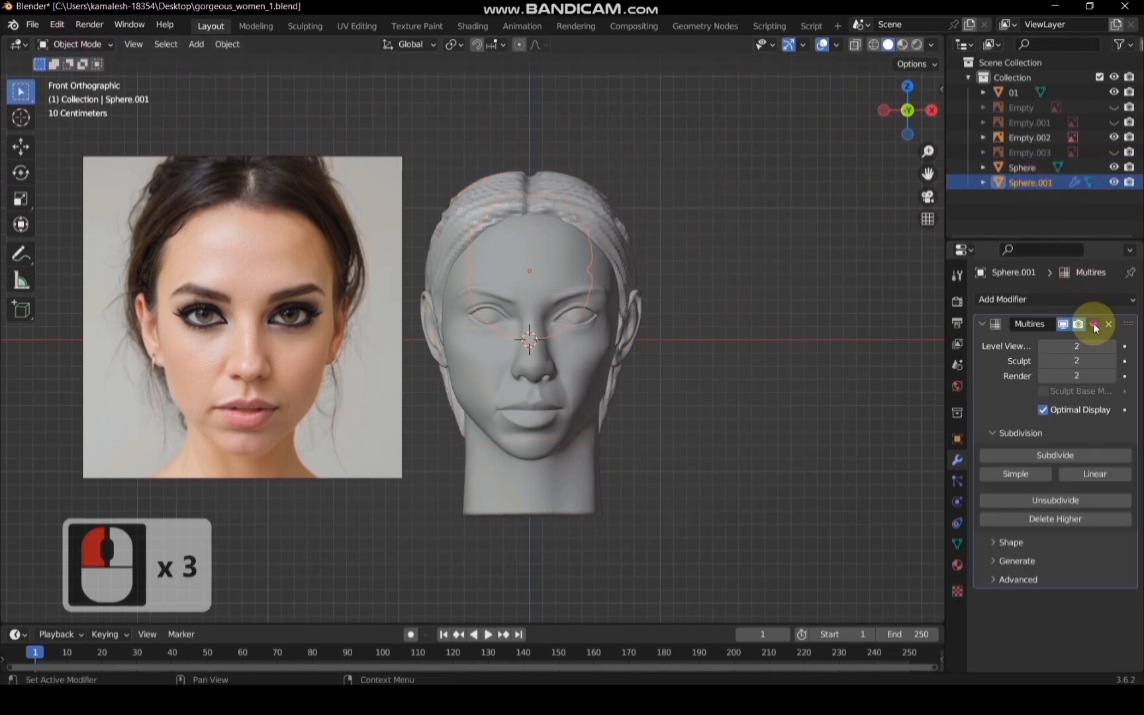
left_click(1094, 325)
left_click(1052, 341)
left_click(815, 206)
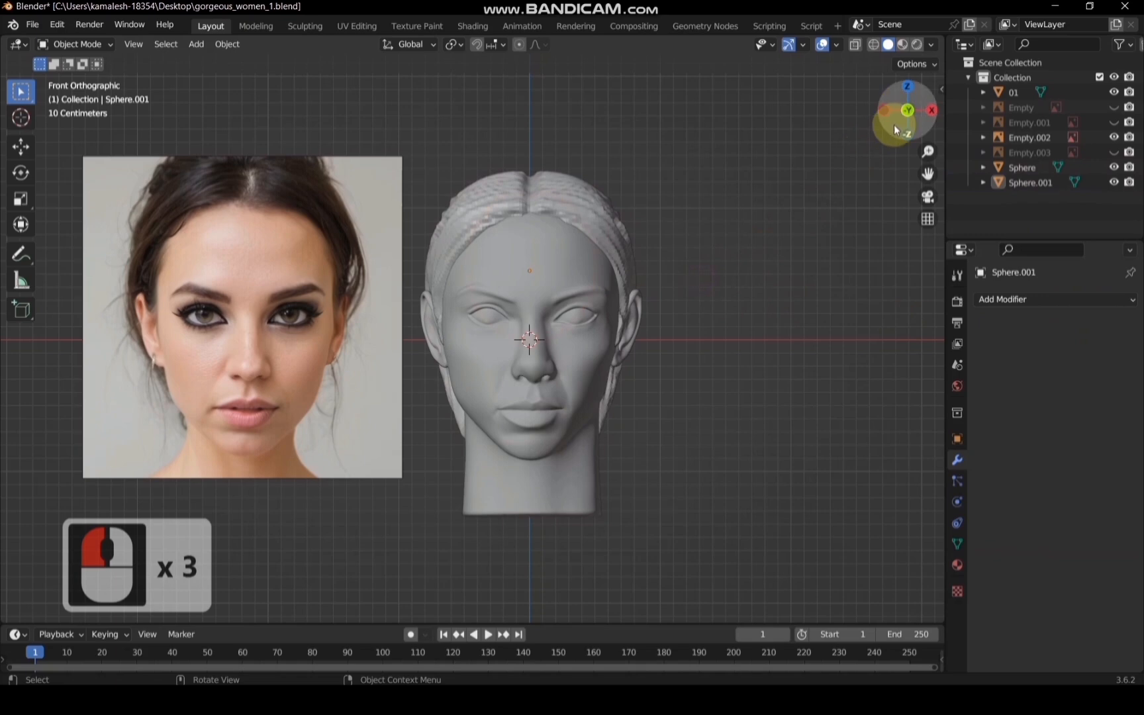
mouse_move(895, 130)
left_mouse_down()
mouse_move(927, 125)
mouse_move(893, 129)
left_mouse_up()
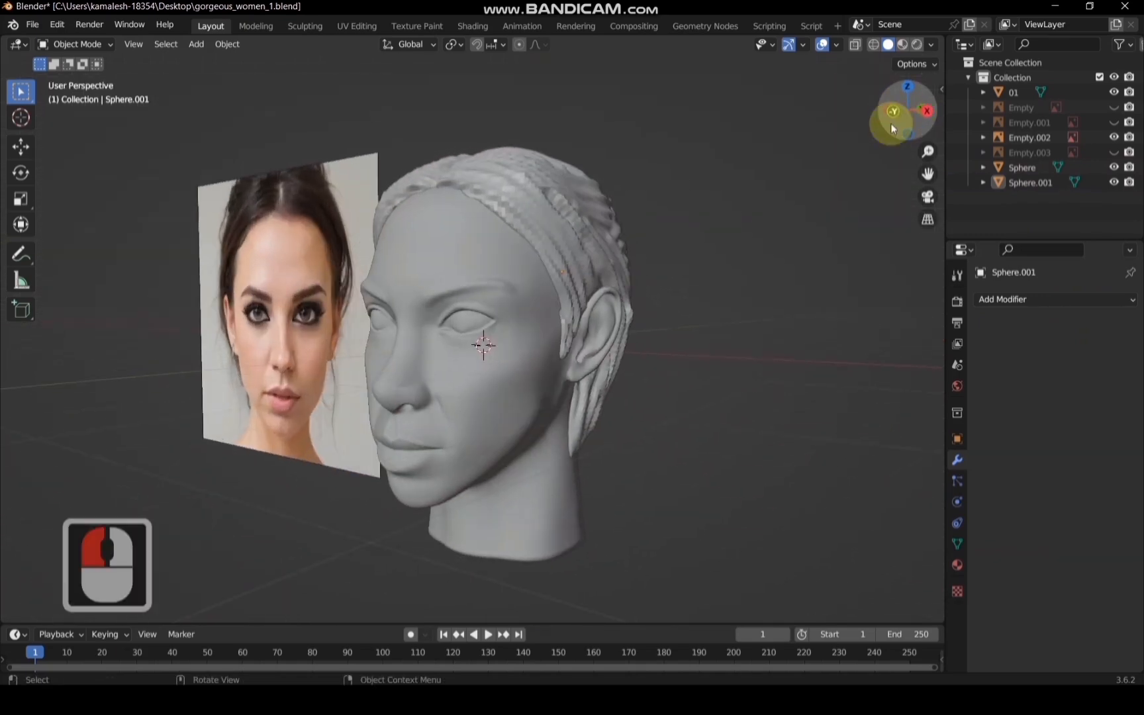
Save the scene as a new file named print face.blend on the Desktop
double_click(895, 115)
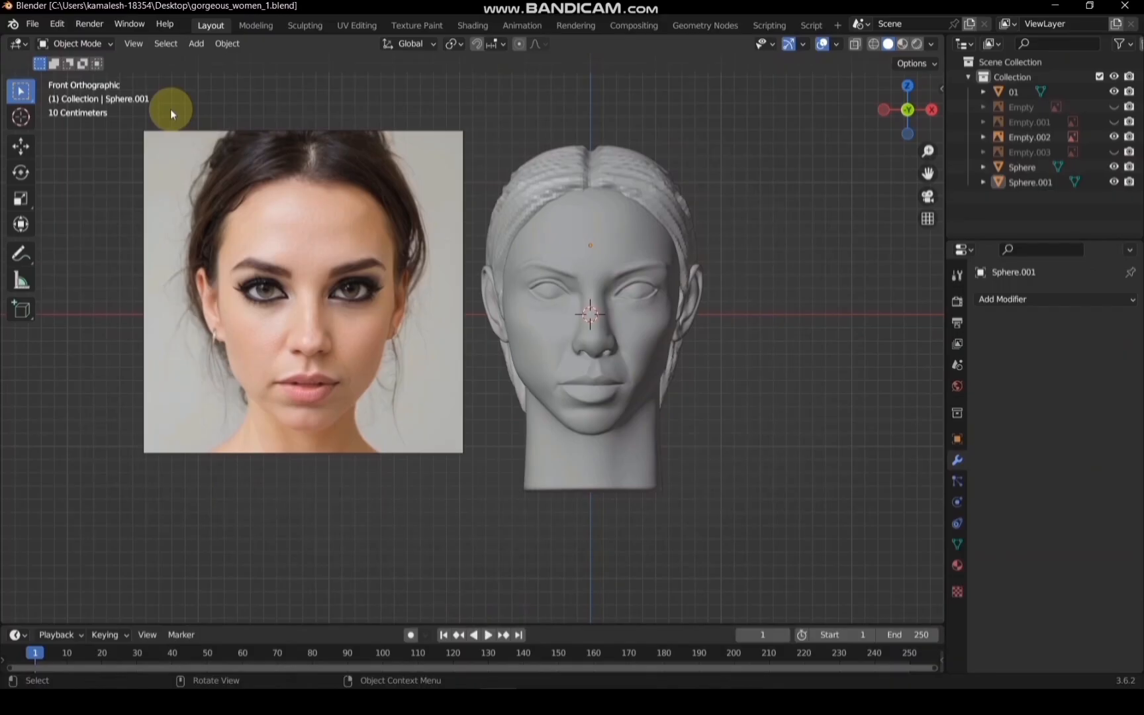
left_click(169, 107)
key("ctrl+shift+s")
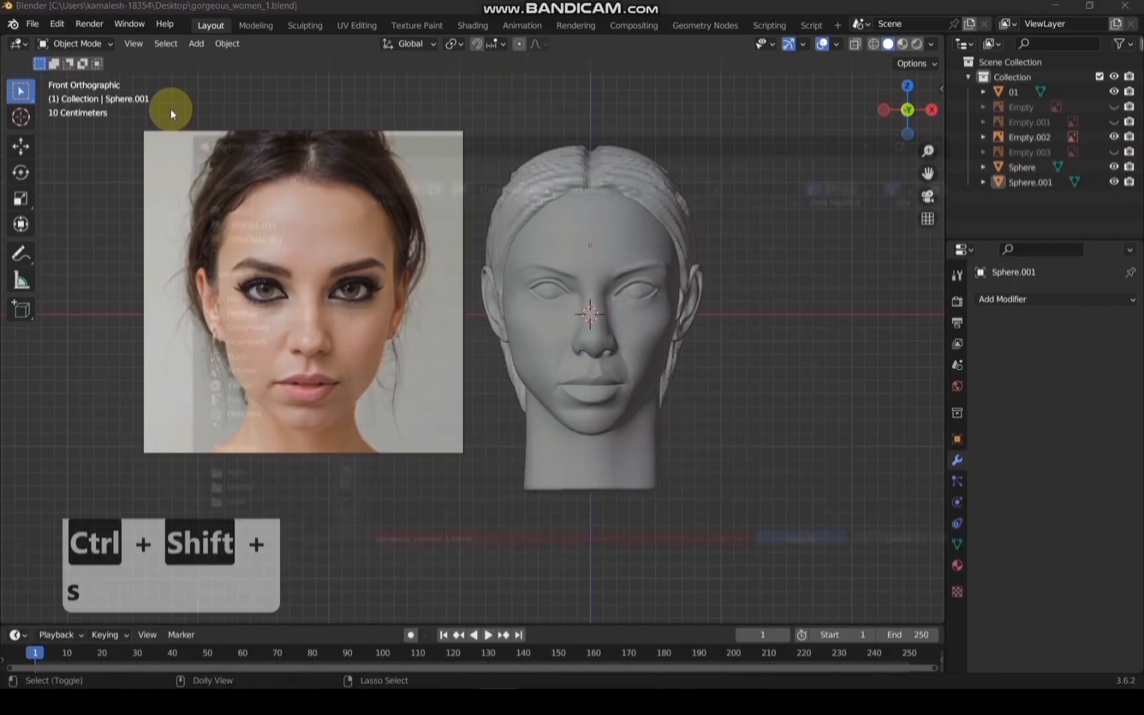
left_click(486, 536)
key("BackSpace")
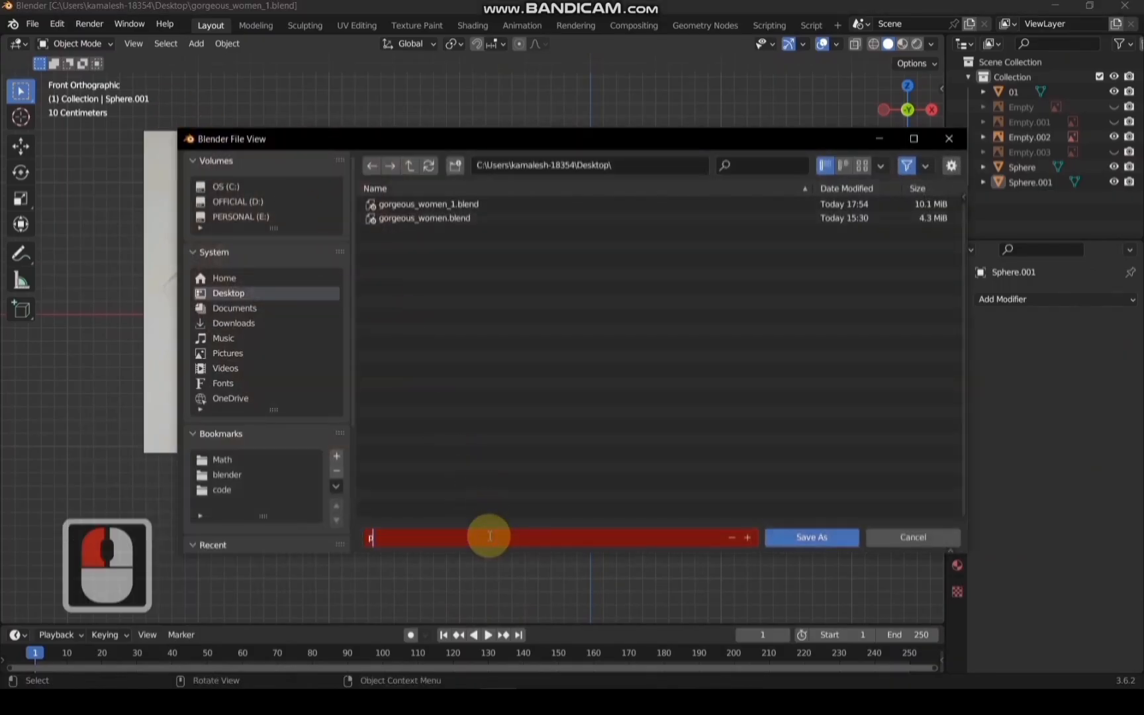
type("print face")
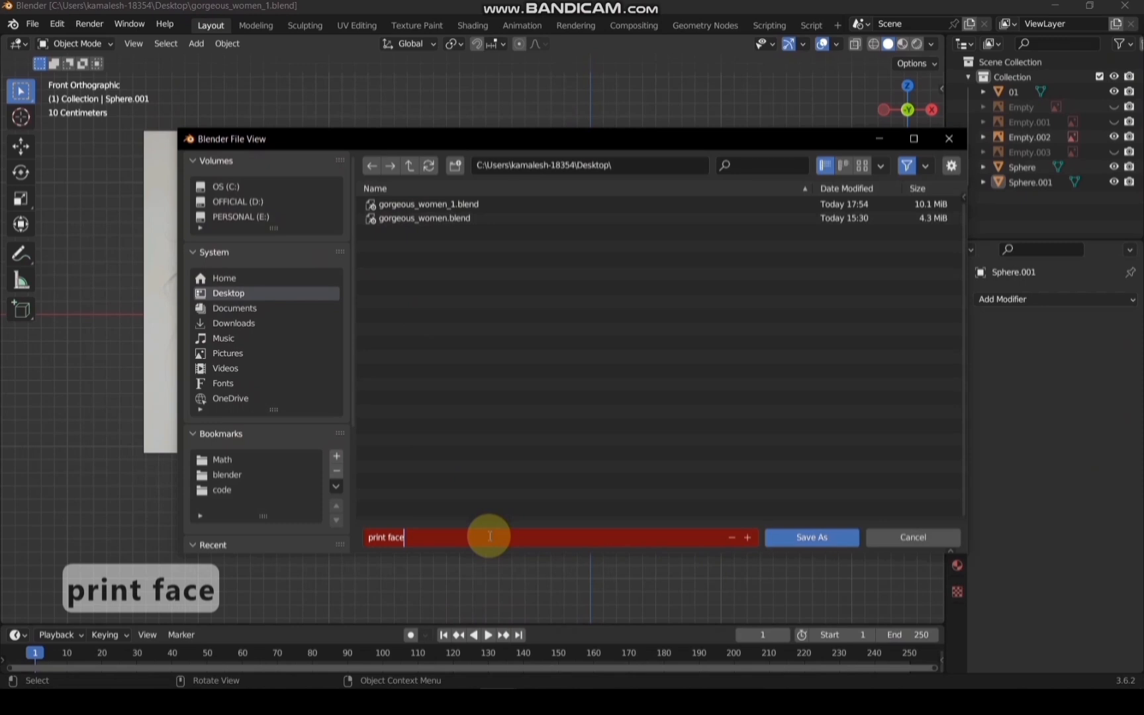
left_click(804, 540)
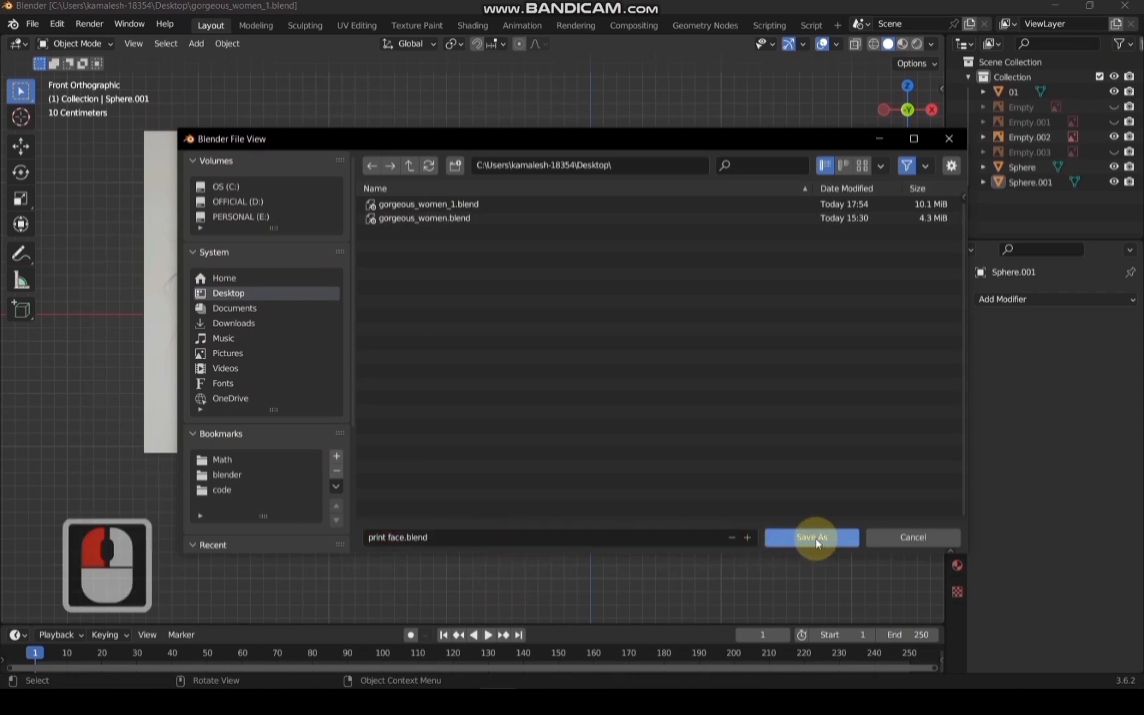
left_click(816, 538)
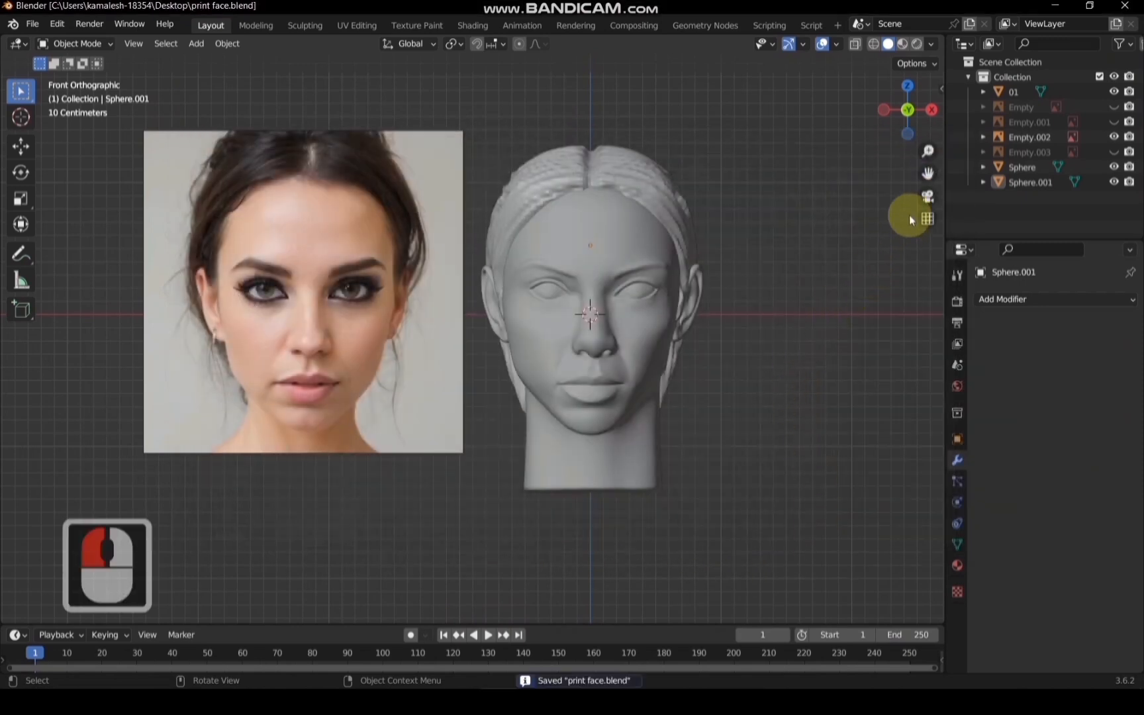
Select the head, hair and bun together and rotate them about 3° in the right side view
left_click_drag(927, 173, 868, 177)
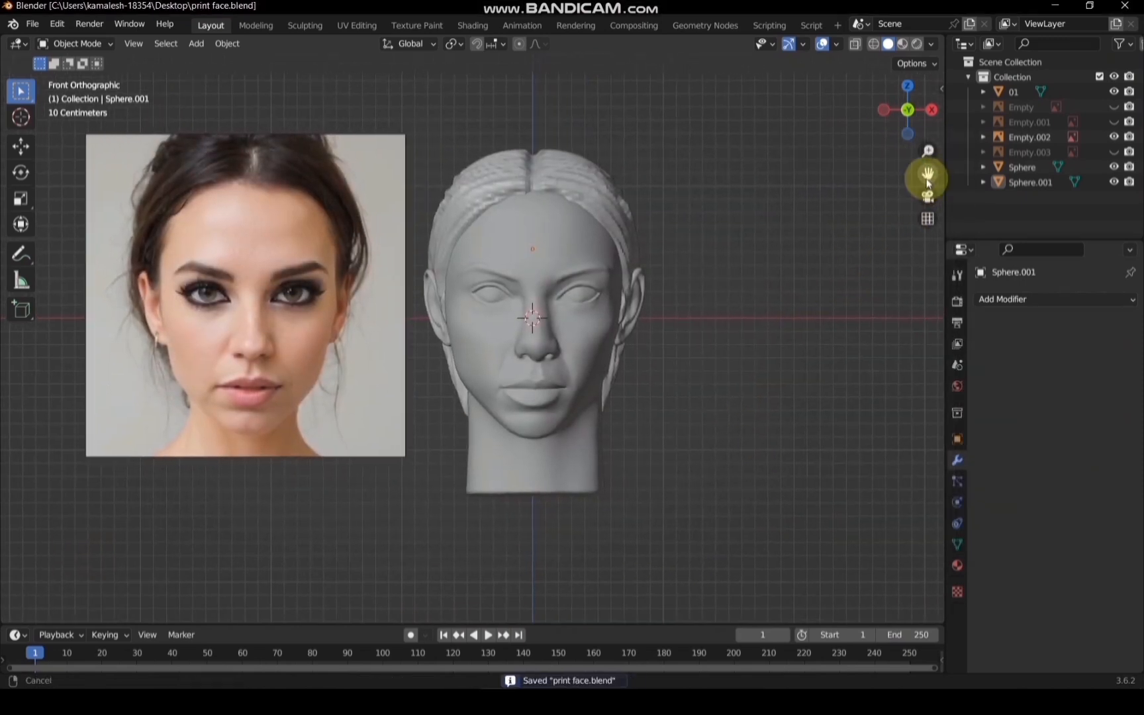
left_click(931, 111)
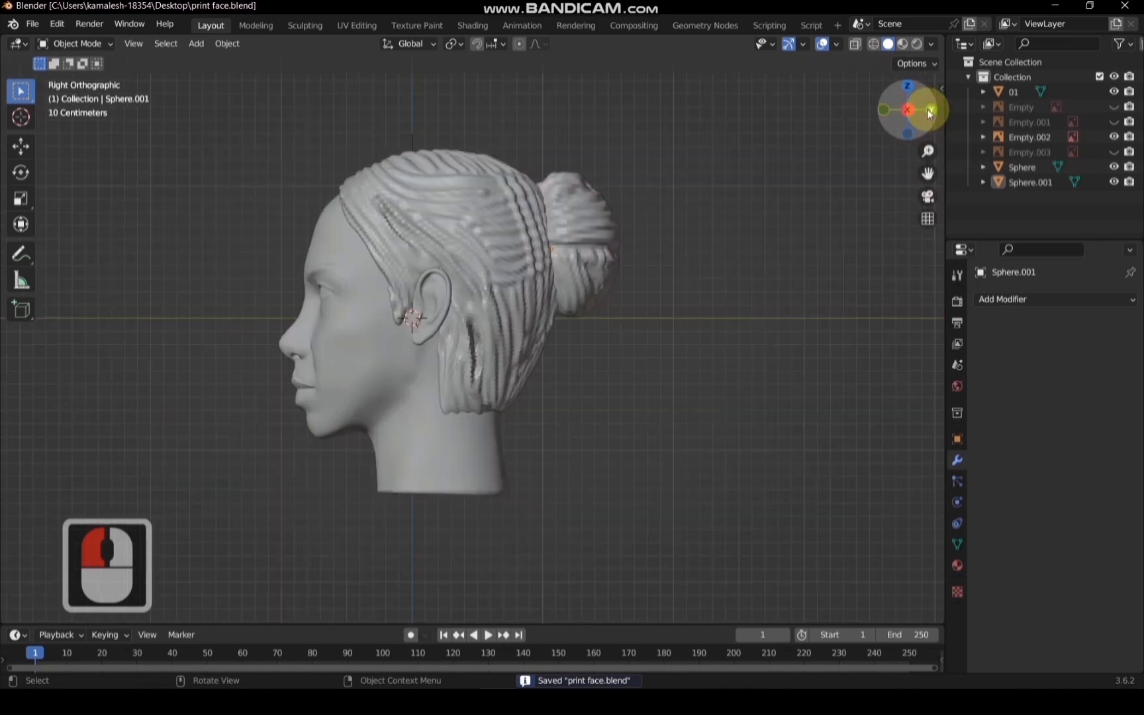
left_click(369, 327)
left_click(462, 229, "shift")
left_click(566, 218, "shift")
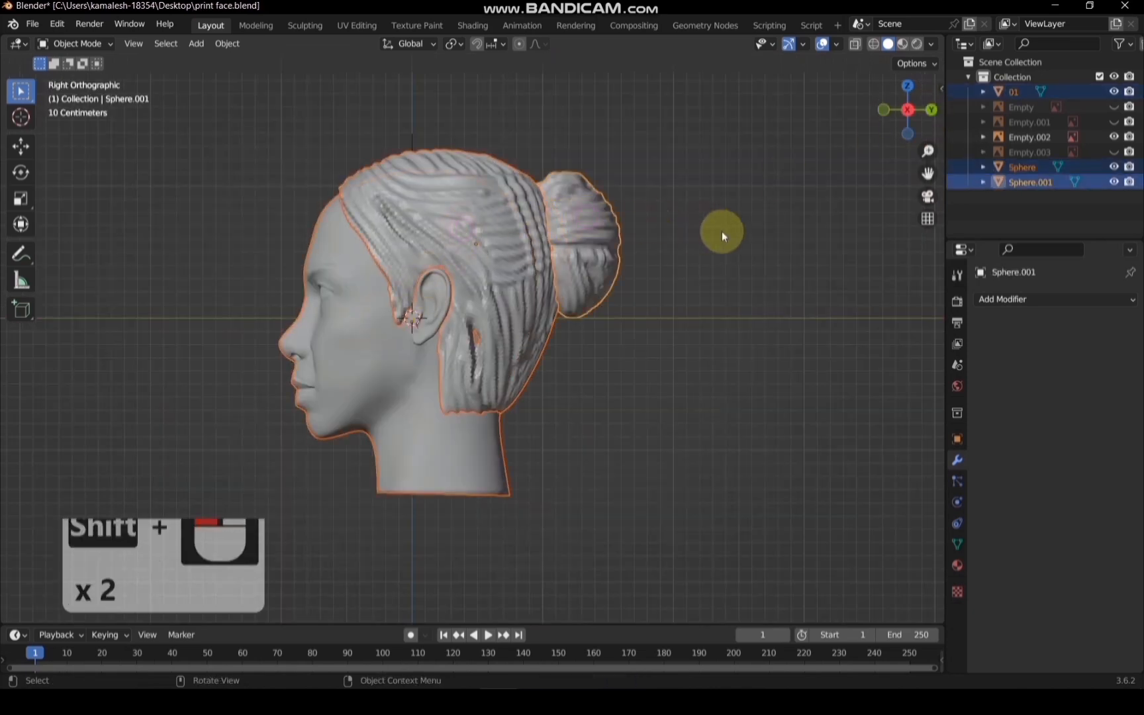
key("r")
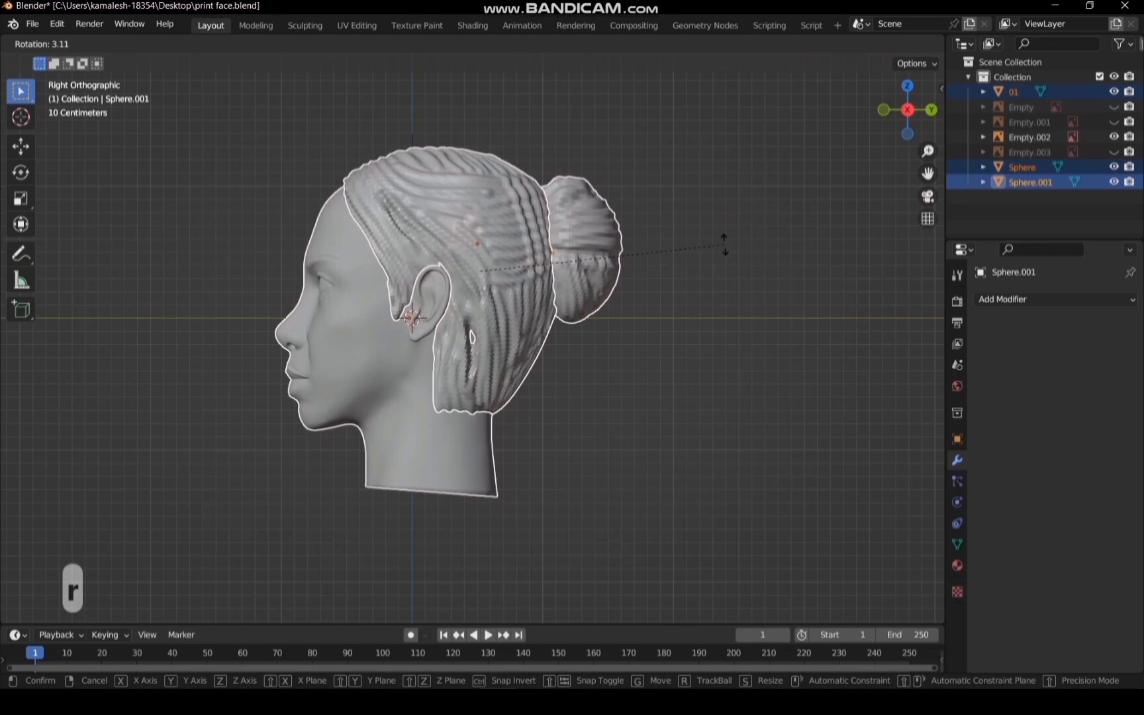
left_click(724, 245)
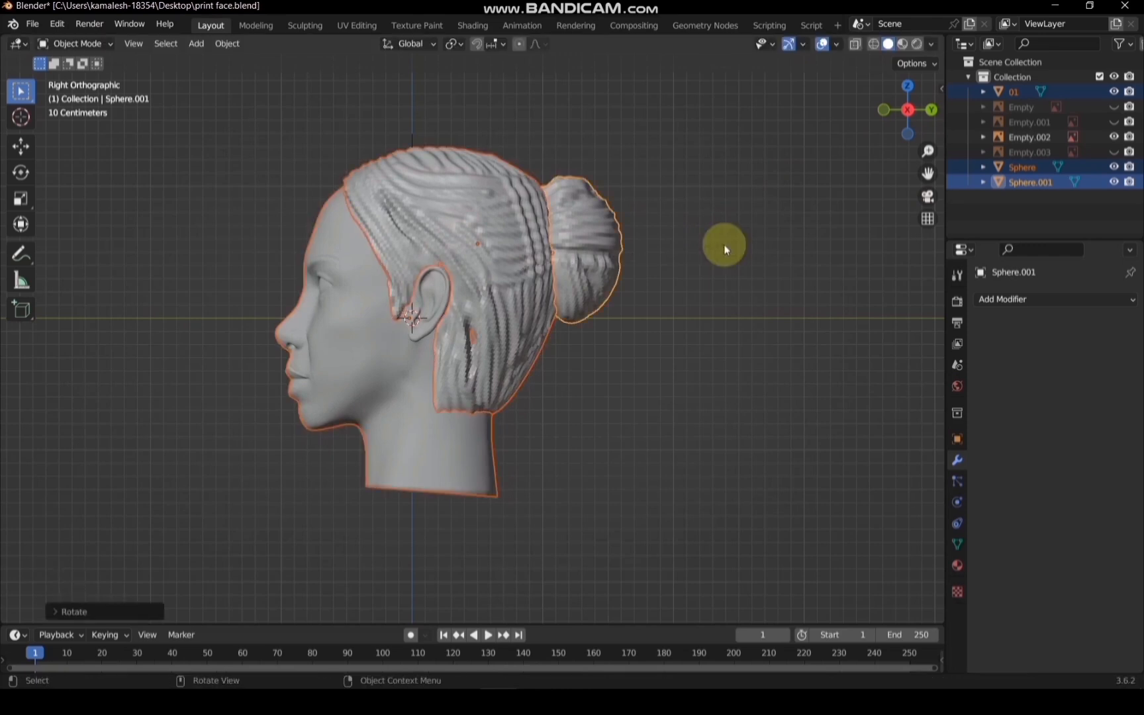
Add a cube and move it down about 1.87 m so it covers the lower part of the neck
left_click(201, 45)
mouse_move(218, 60)
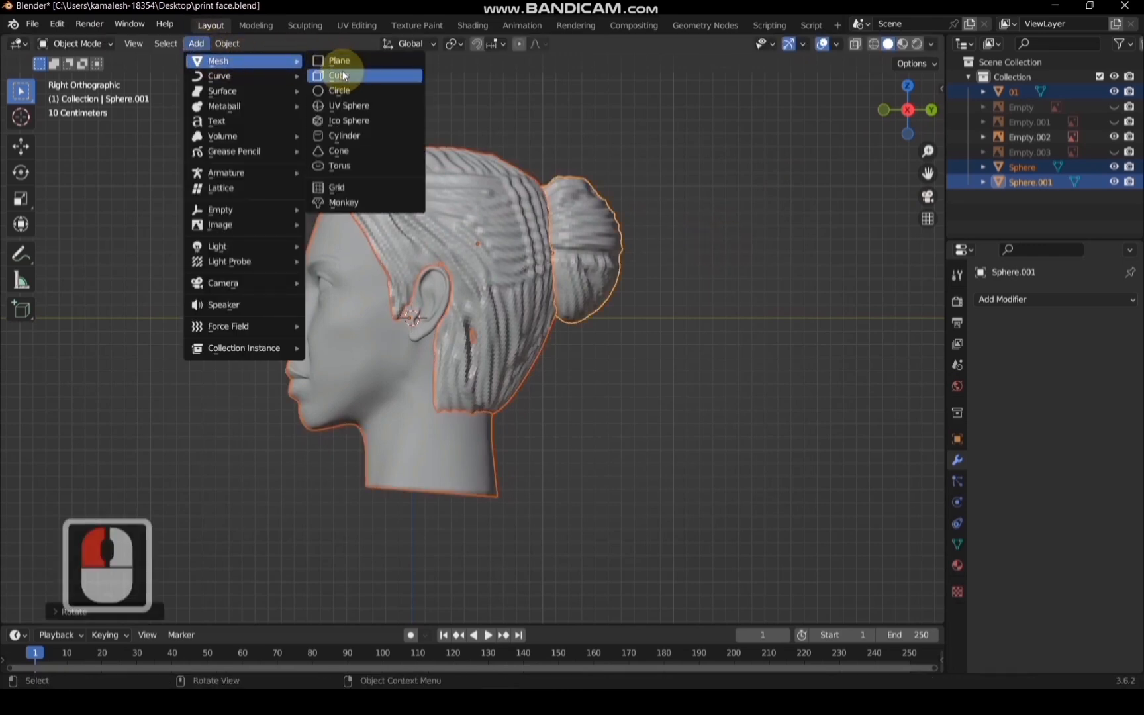
left_click(344, 76)
key("g")
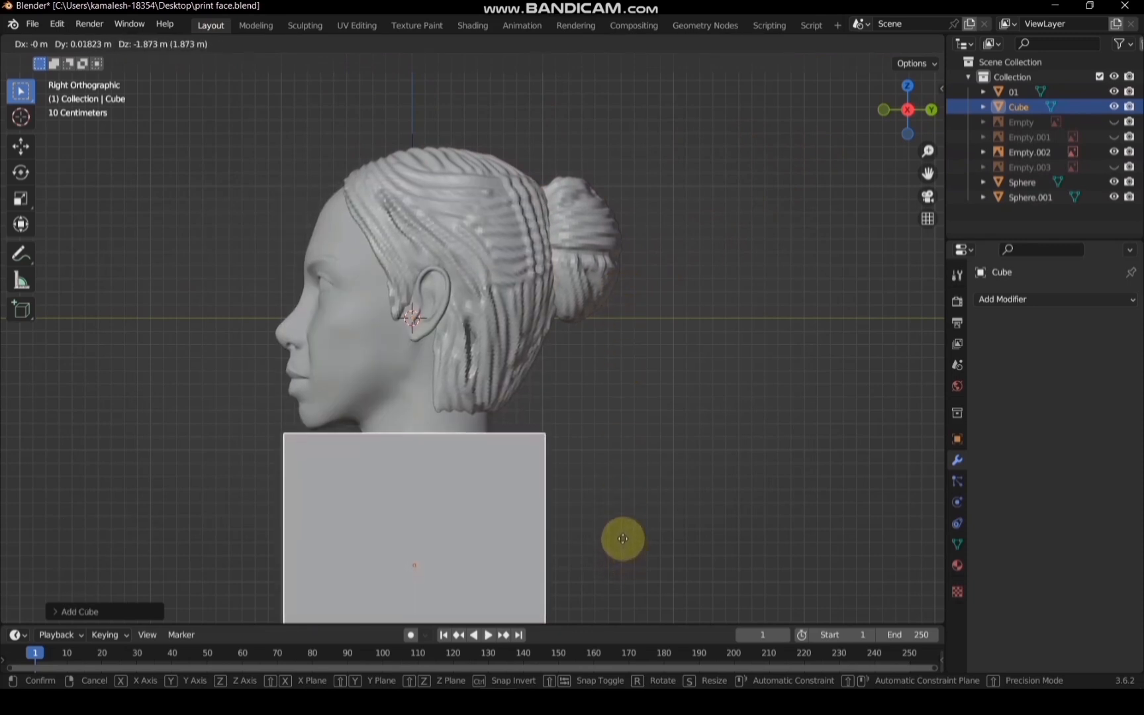
left_click(622, 540)
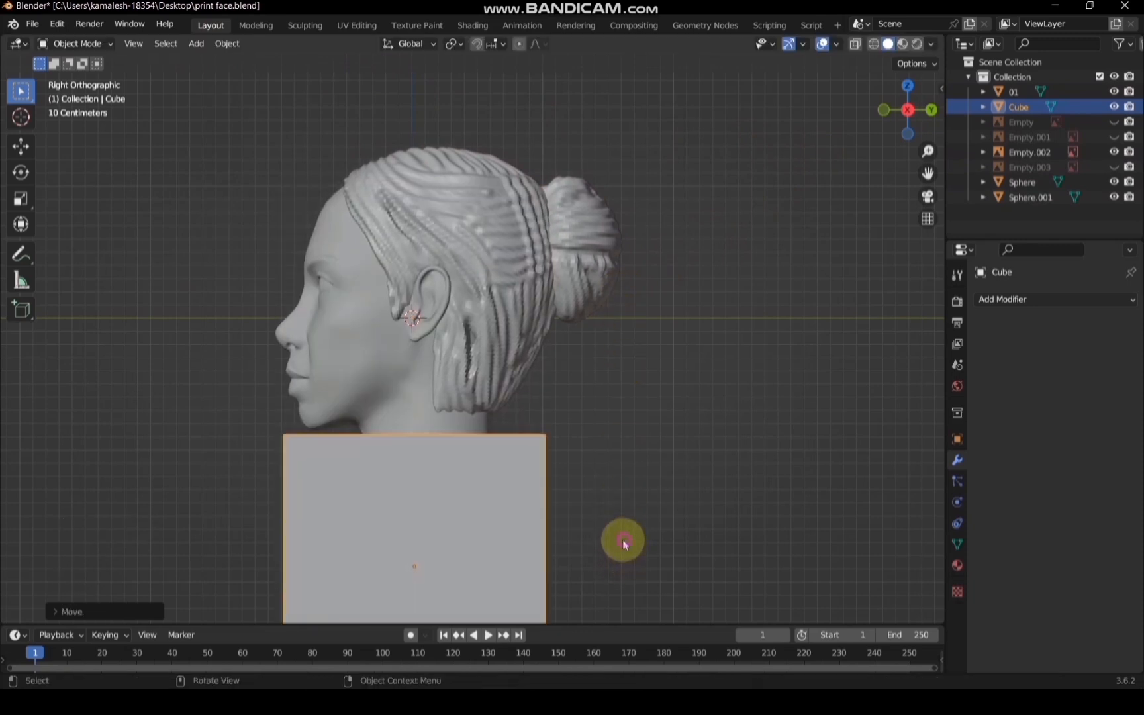
Add a Boolean Difference modifier to head object 01 with the Cube as its cutting object
left_click(426, 396)
left_click(1019, 300)
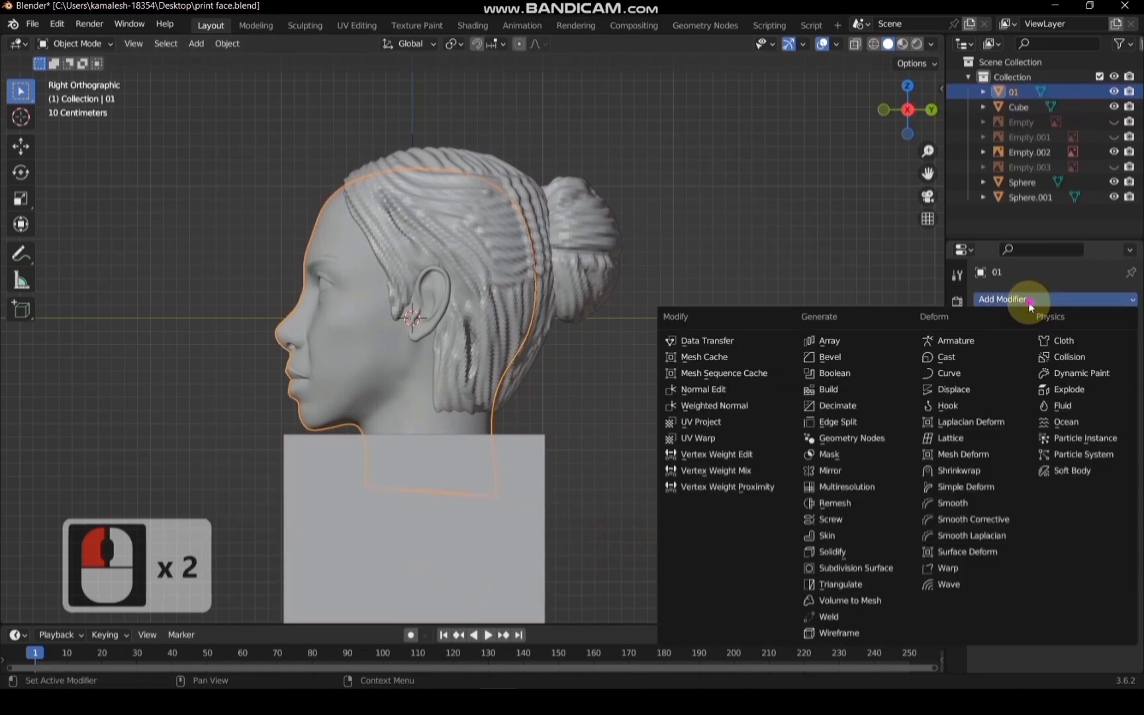
left_click(860, 374)
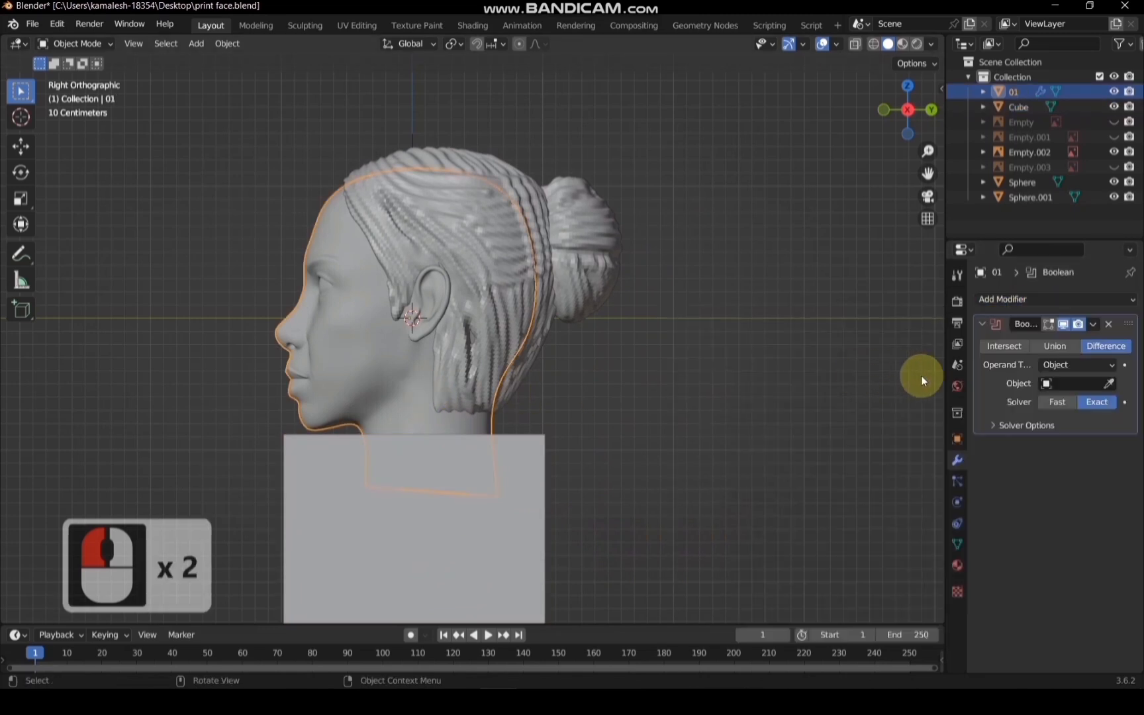
left_click(1108, 383)
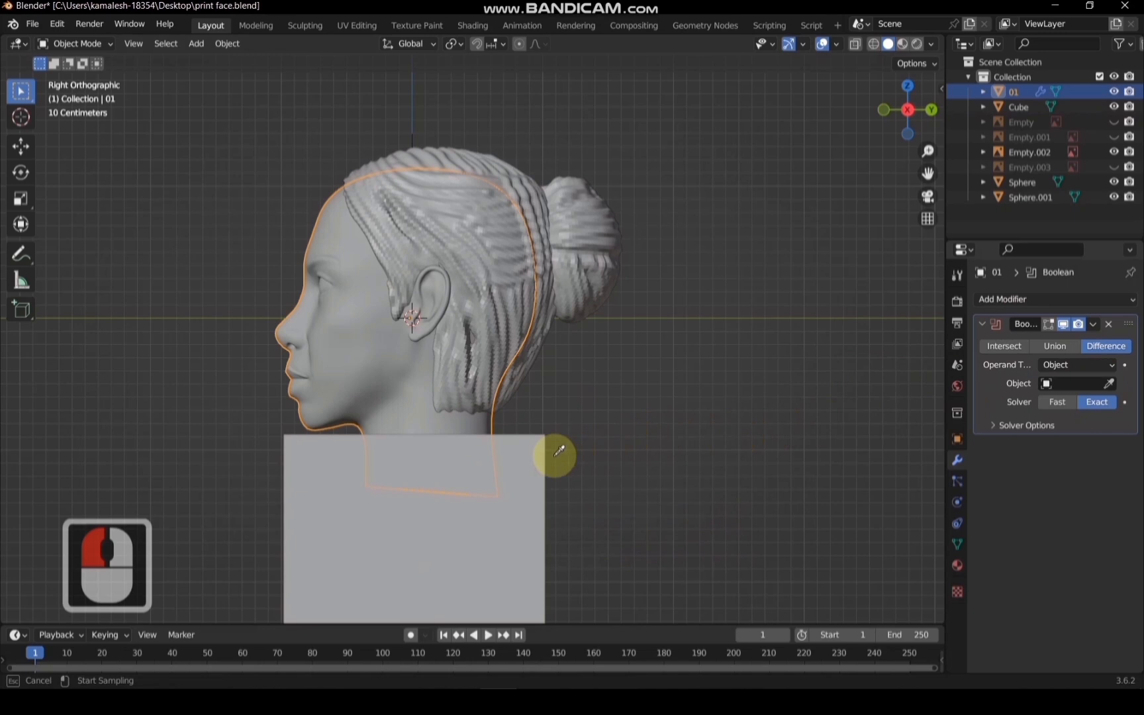
left_click(547, 452)
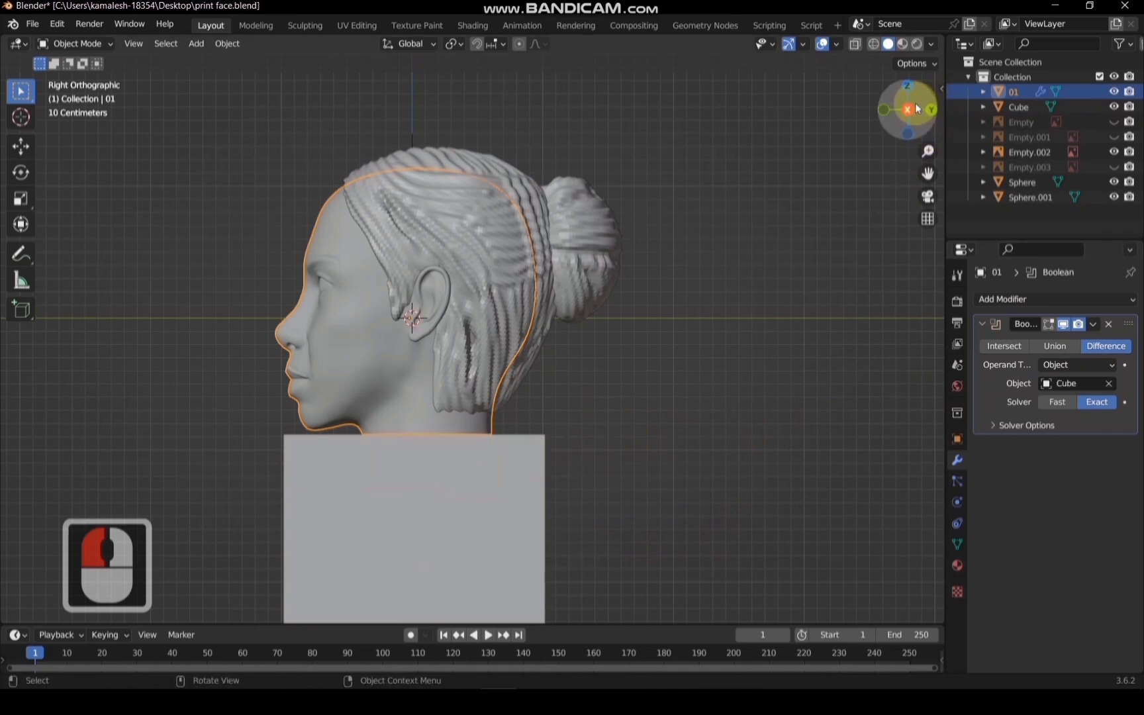
Apply the Boolean modifier on head object 01 and delete the cutting cube
mouse_move(906, 107)
left_mouse_down()
mouse_move(927, 116)
mouse_move(917, 112)
left_mouse_up()
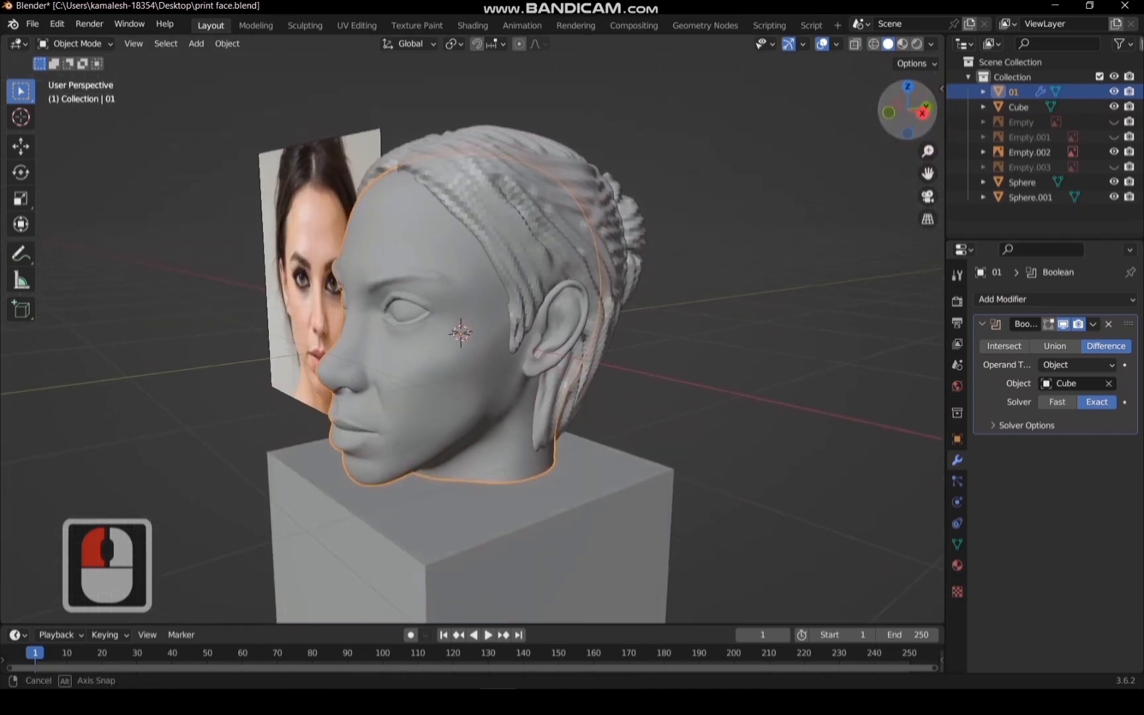
left_click(1093, 324)
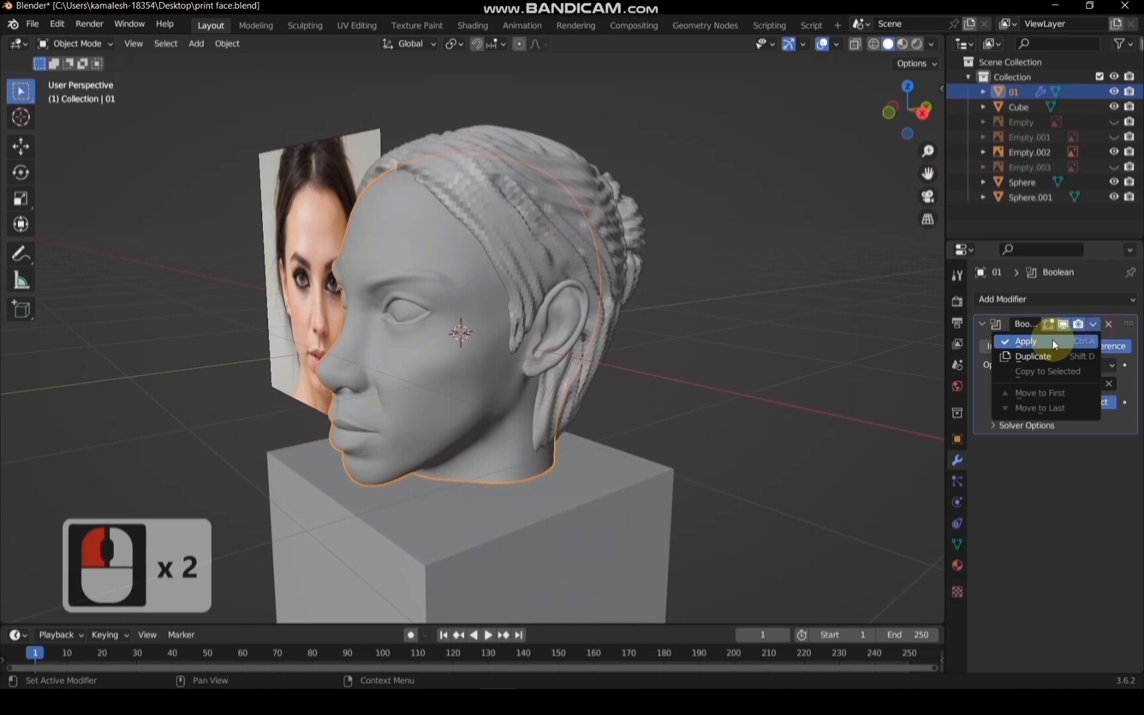
left_click(1051, 339)
left_click(622, 506)
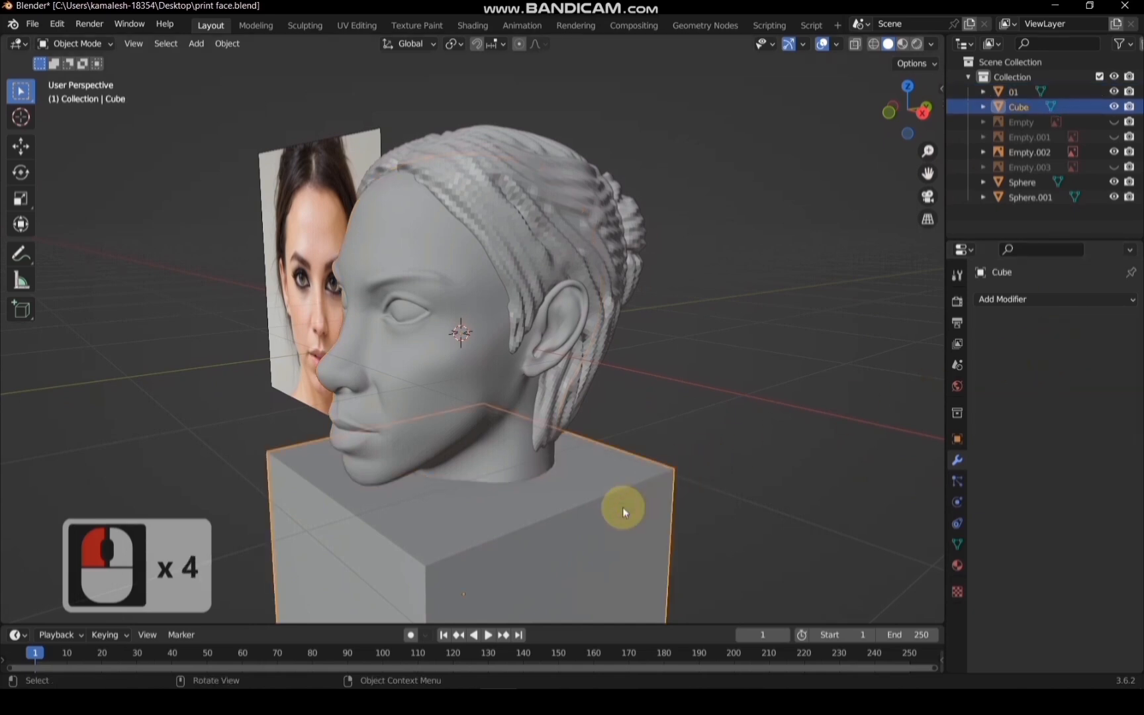
key("Delete")
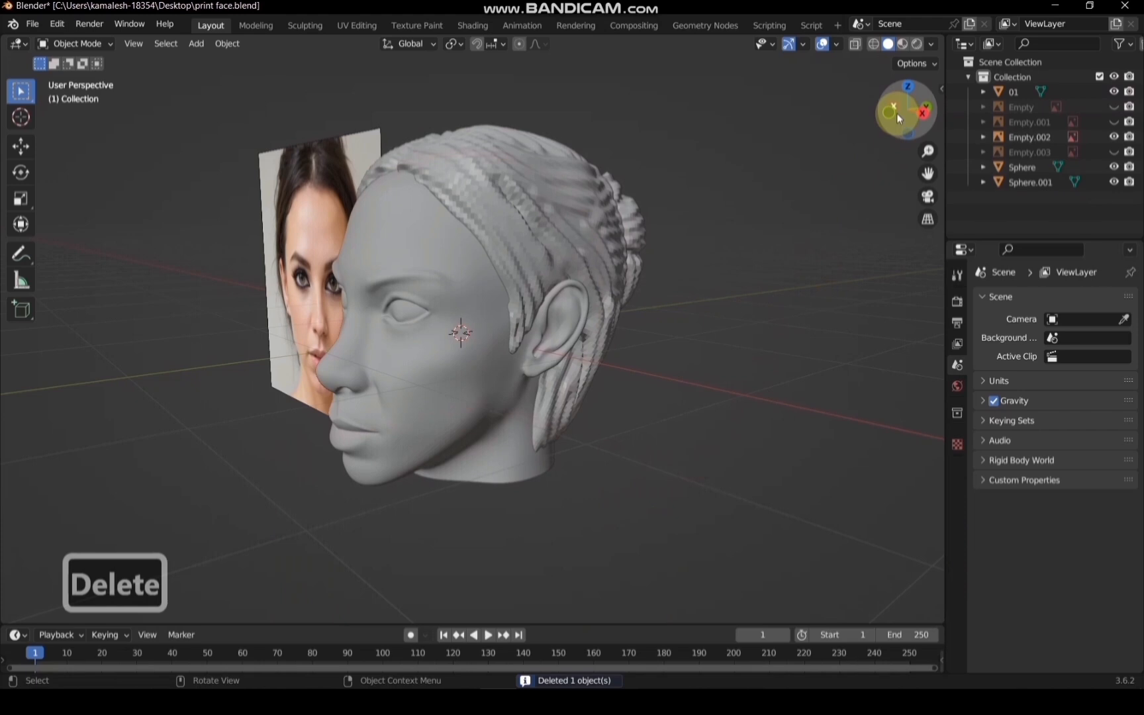
Export the model to the Desktop as print face.stl
left_click(892, 119)
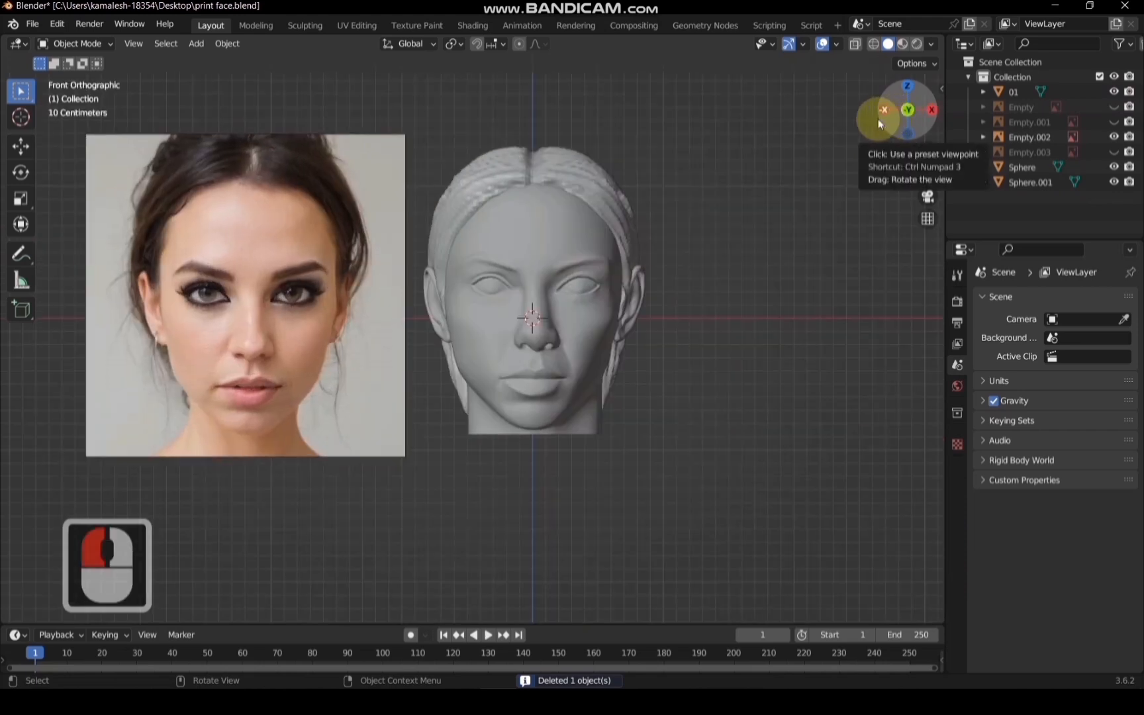
left_click(32, 24)
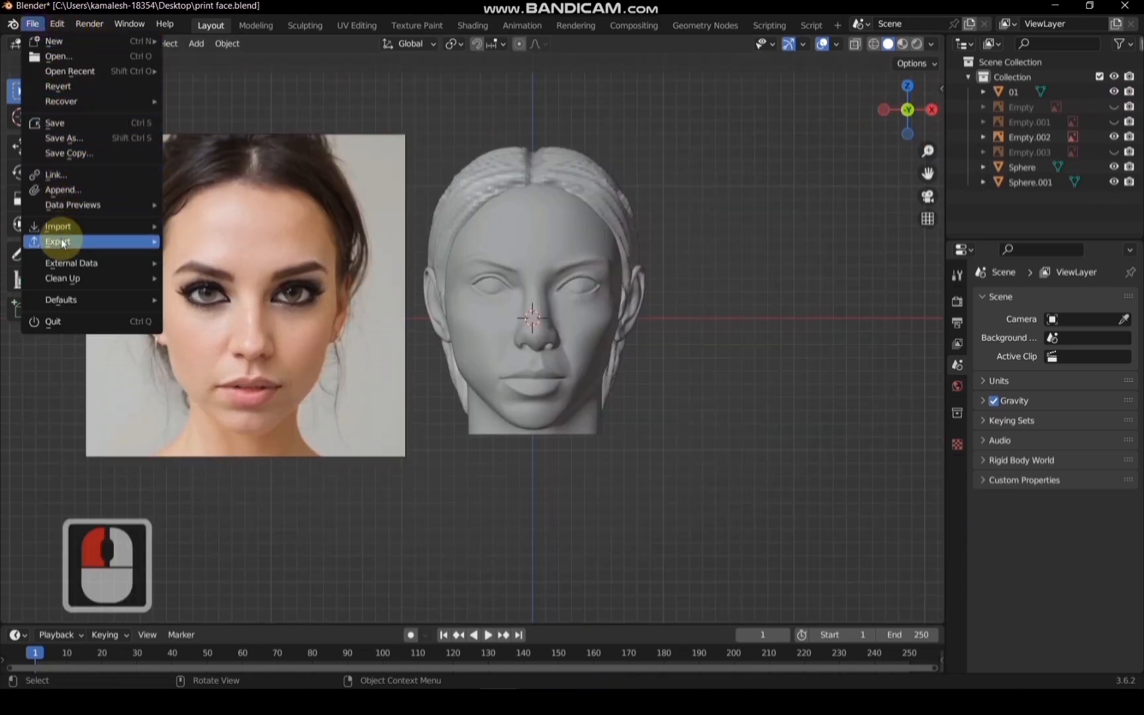
mouse_move(86, 241)
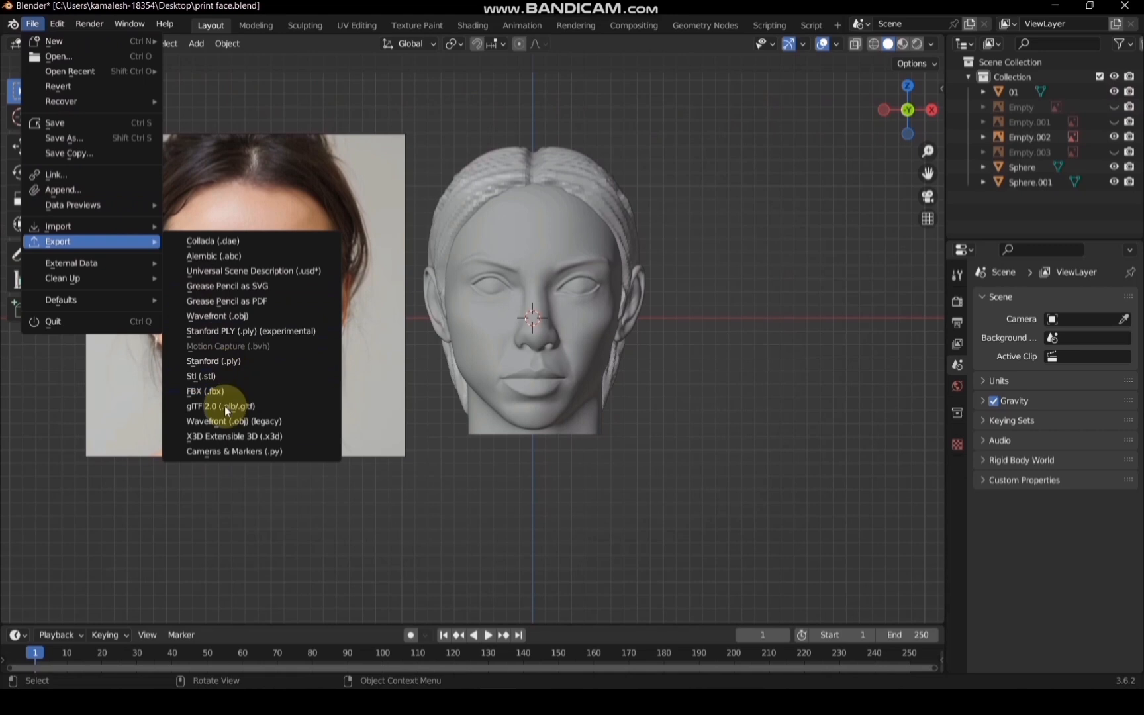
left_click(224, 376)
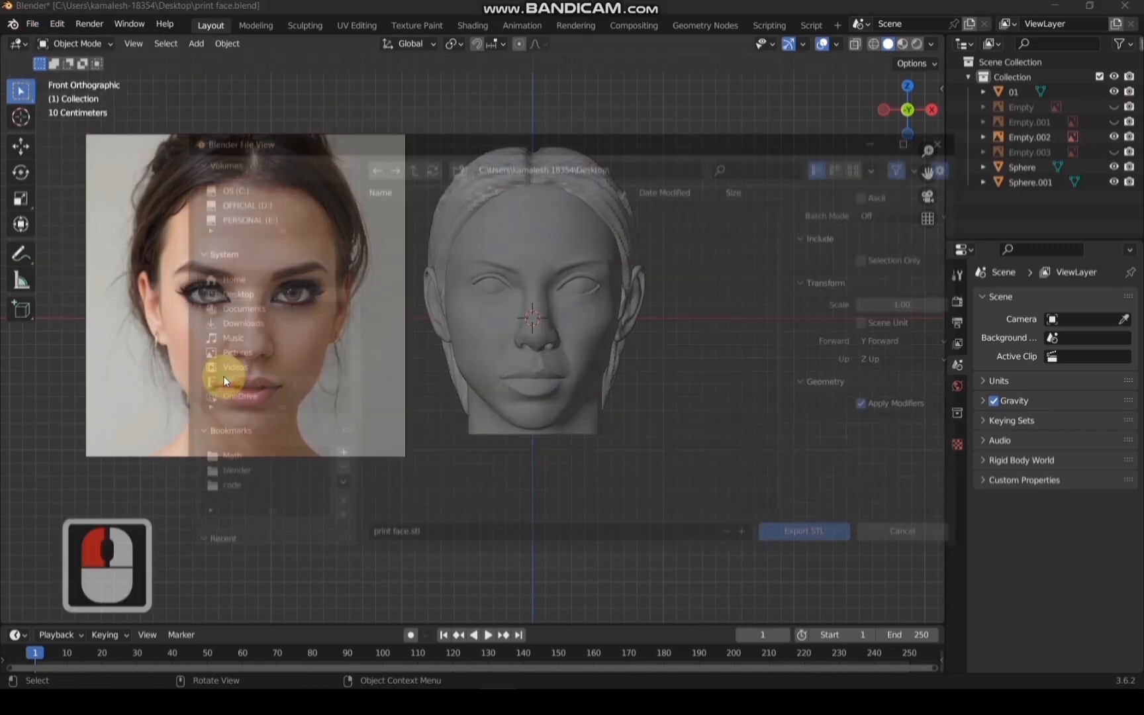
left_click(809, 540)
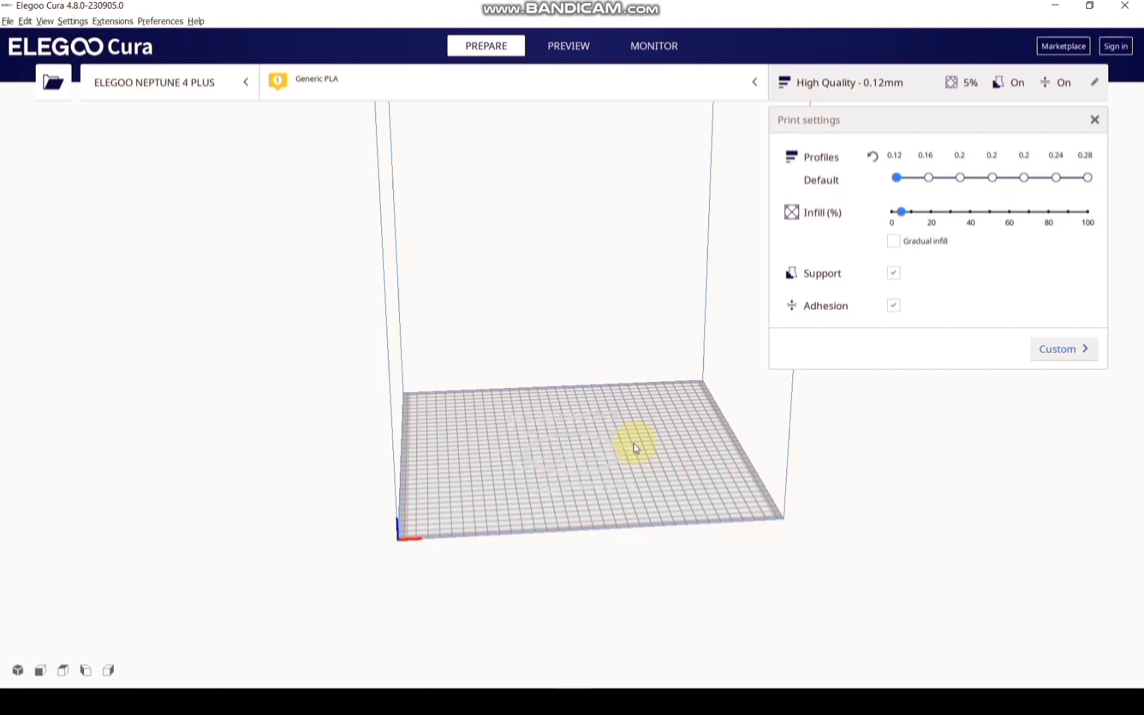
Load print face.stl from the Desktop folder into Elegoo Cura
left_click(98, 699)
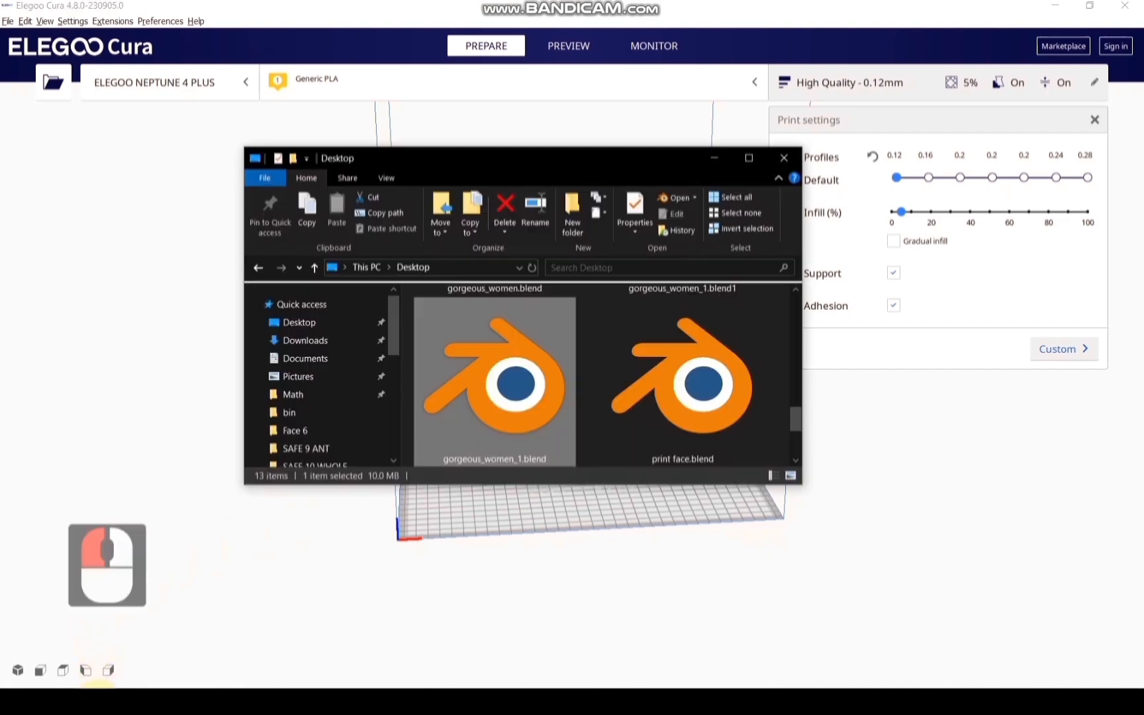
scroll(524, 408, "down", 4)
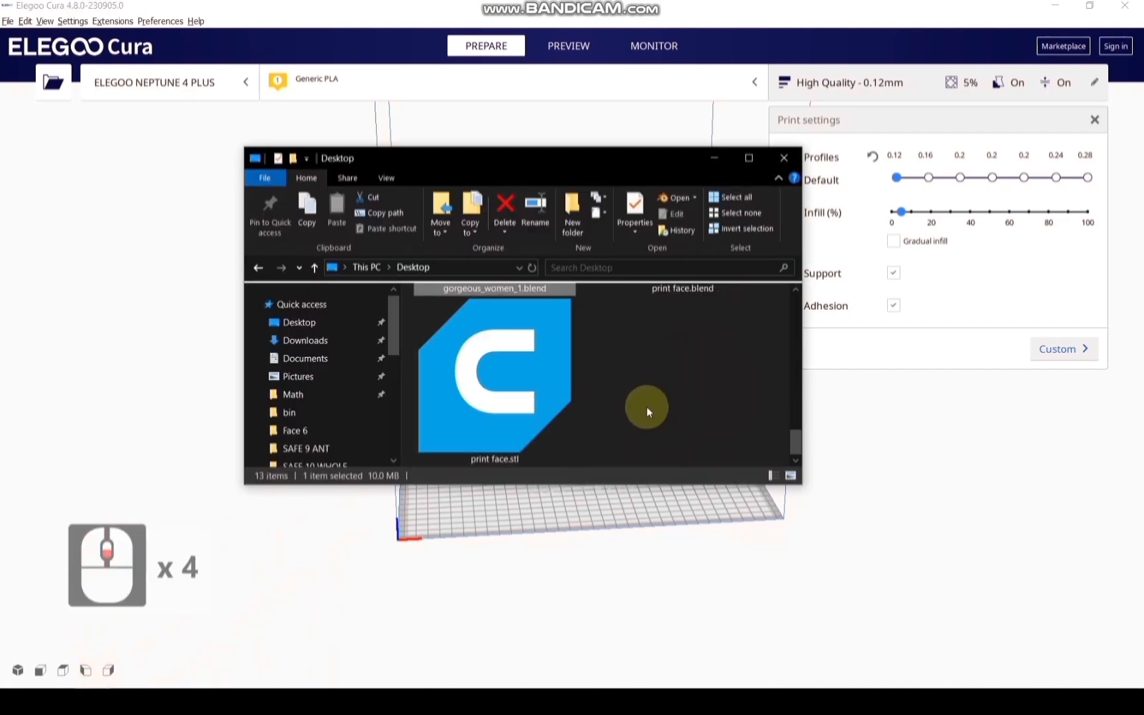
left_click(553, 417)
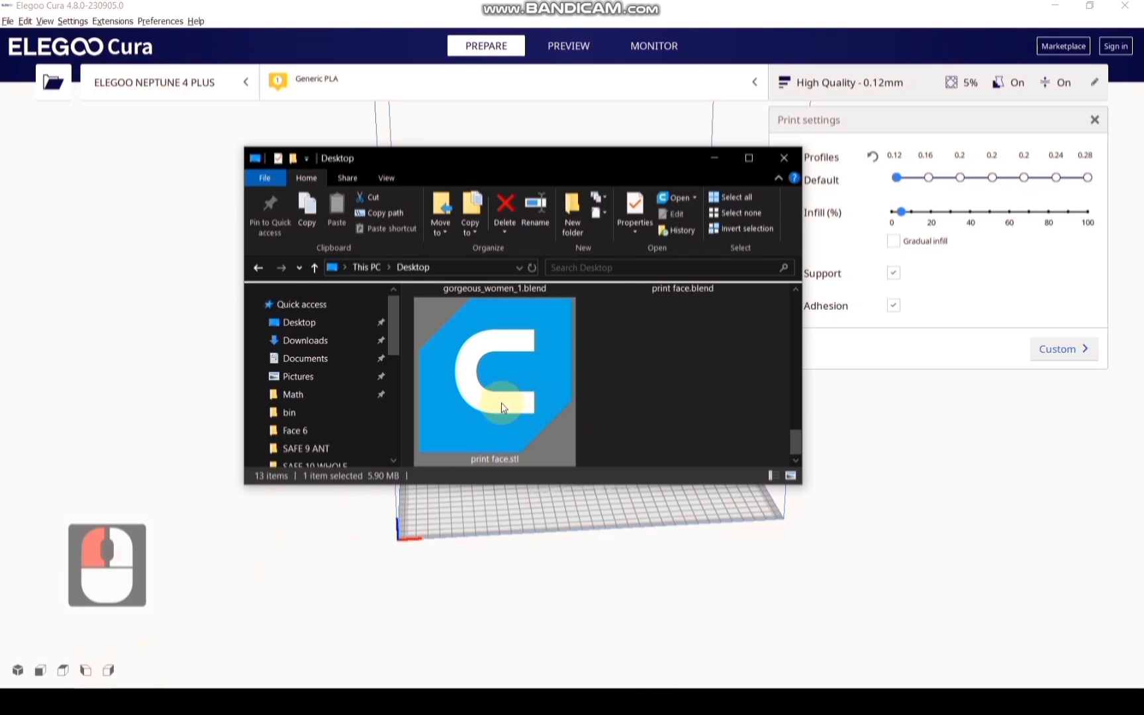
left_click_drag(510, 401, 153, 391)
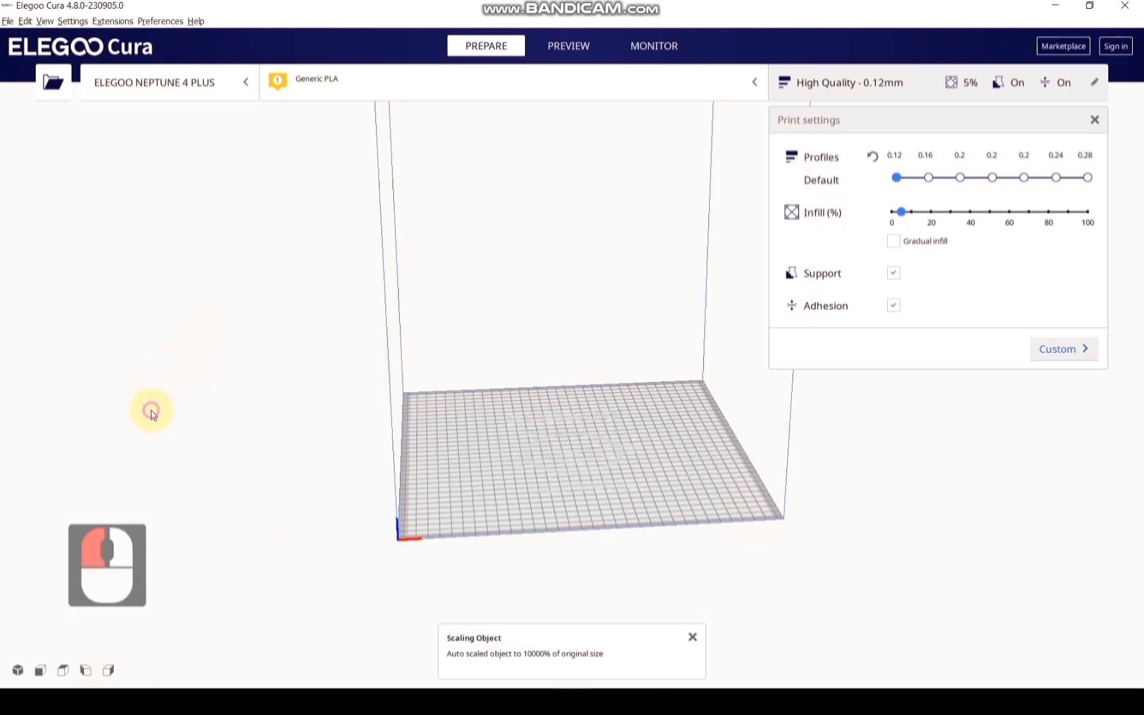
Select the imported head and set its Z position to 0 mm so it sits on the build plate
key("ctrl+a")
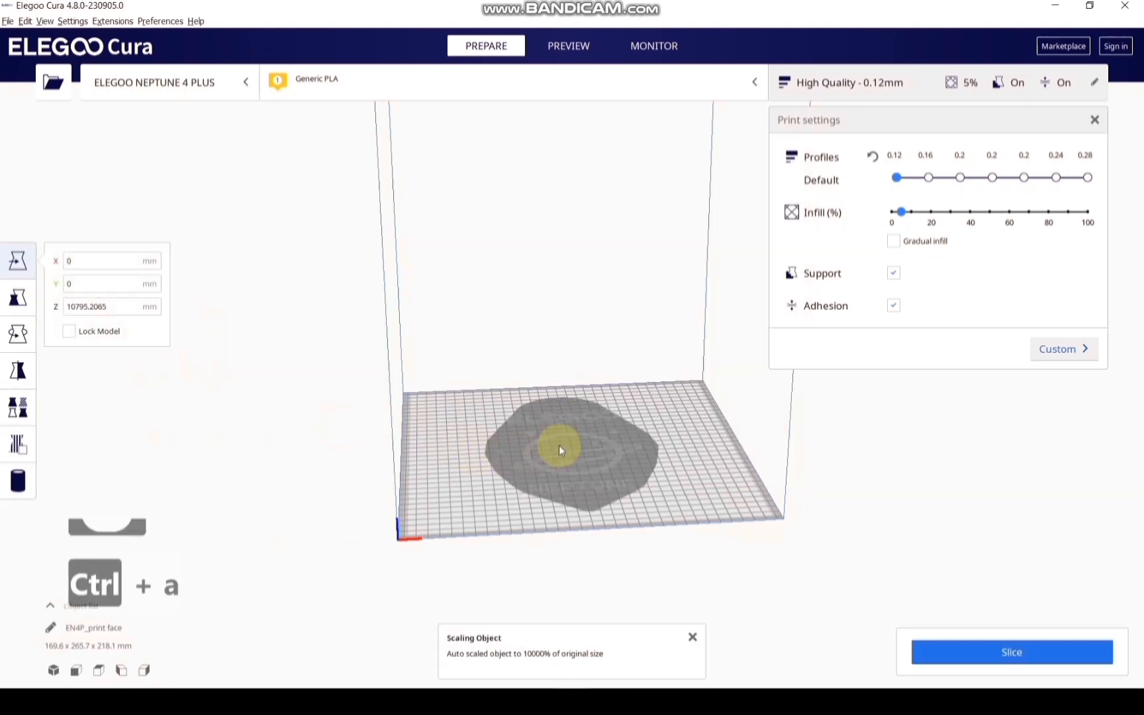
left_click(113, 307)
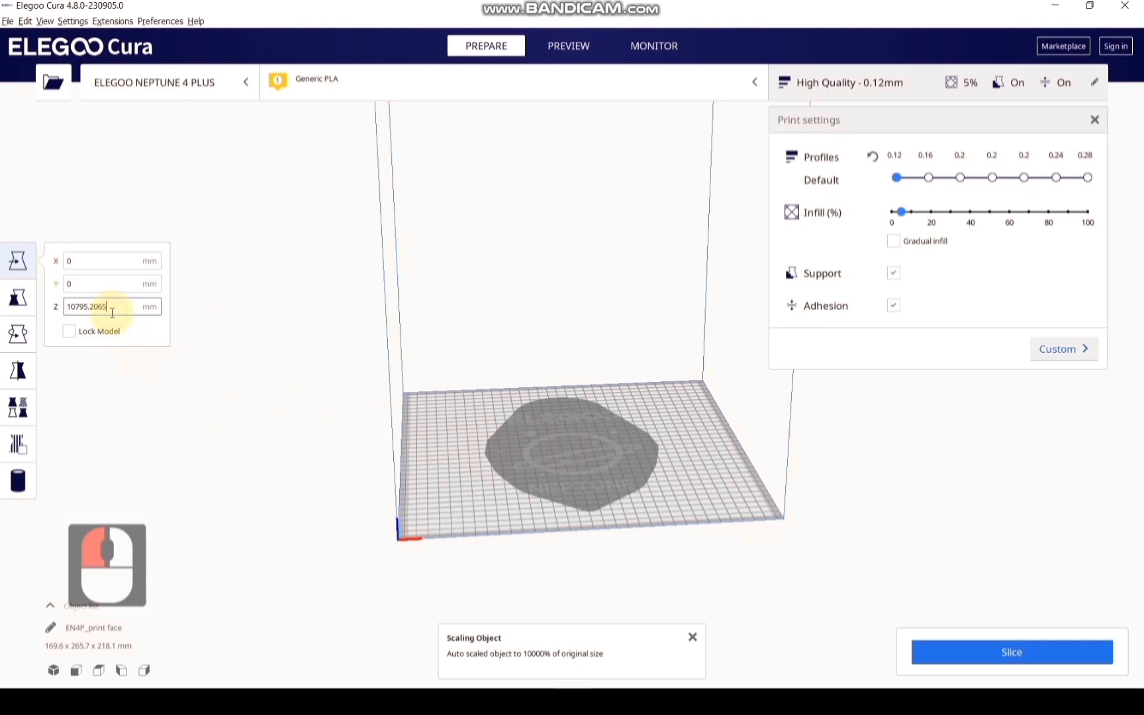
key("ctrl+a")
type("0")
key("Return")
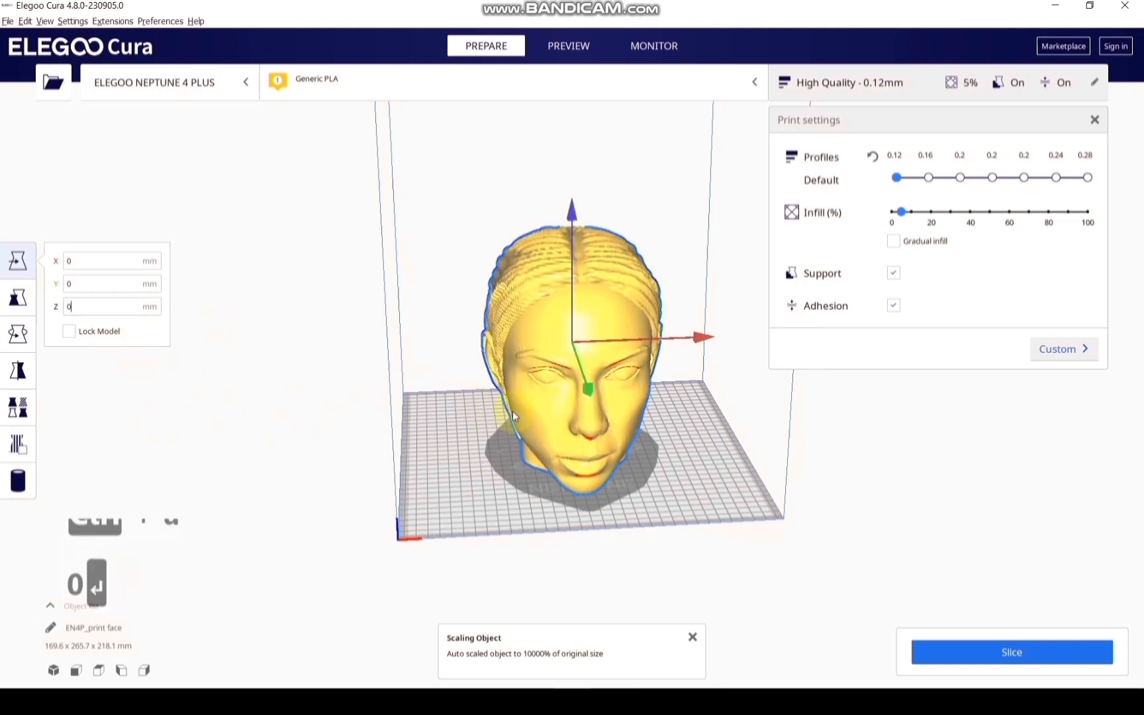
Scale the head uniformly to a Z height of 60.5 mm
left_click(16, 300)
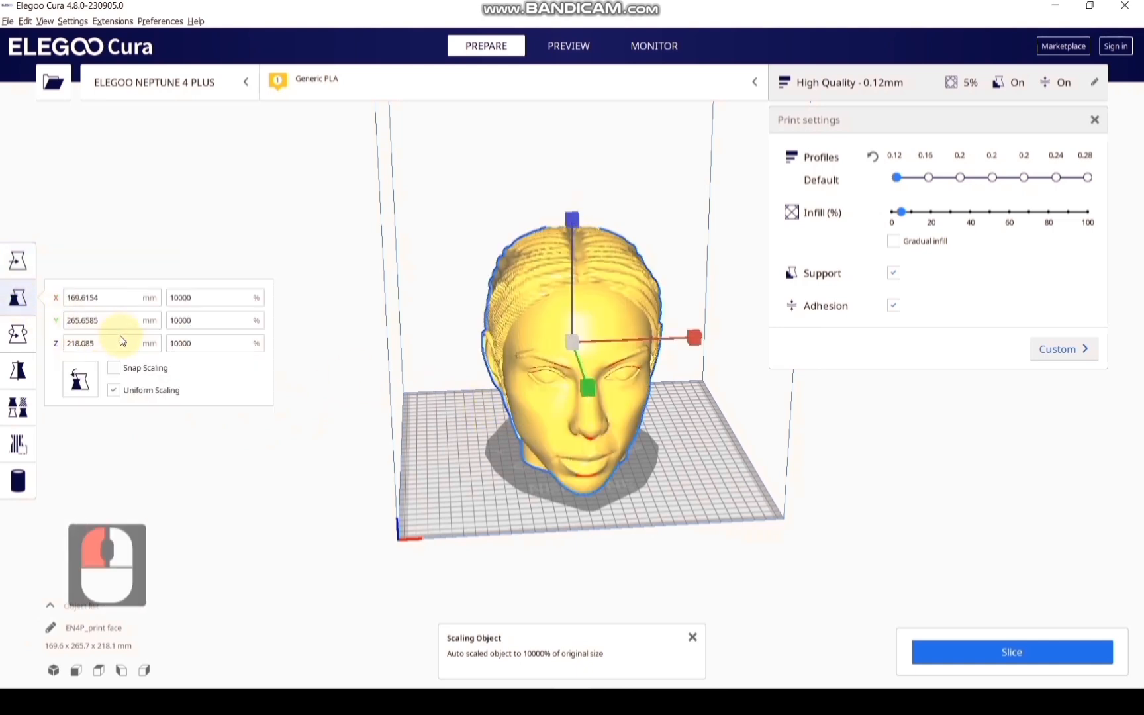
left_click_drag(90, 343, 69, 346)
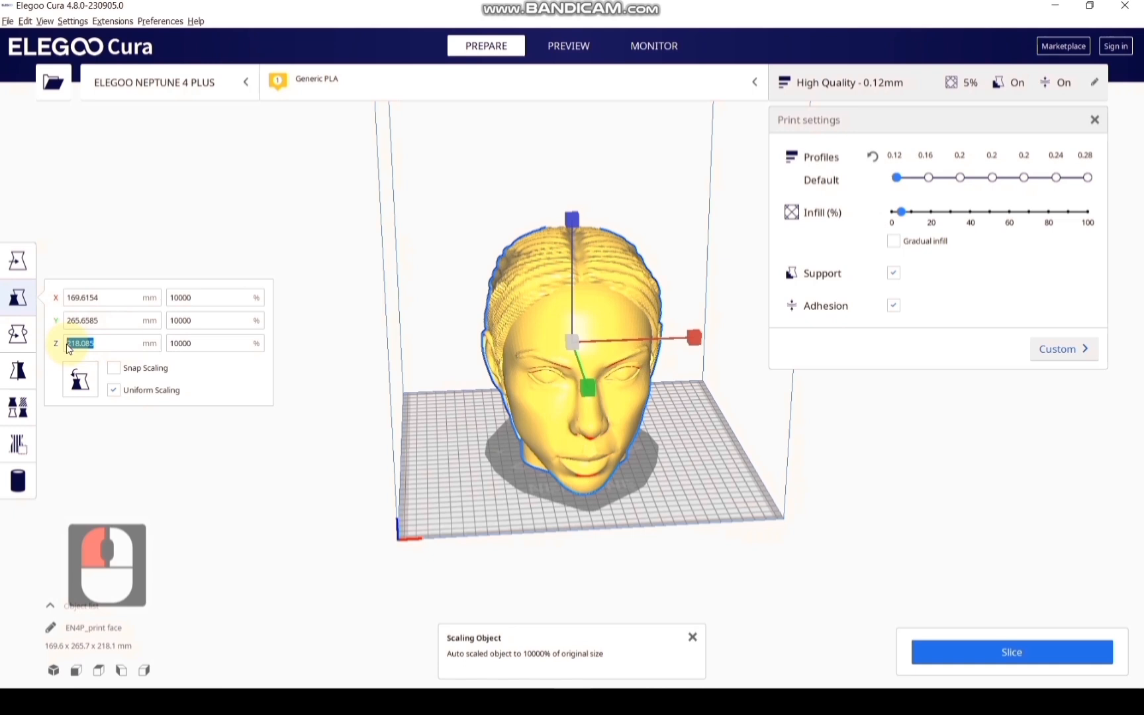
type("60")
key("Return")
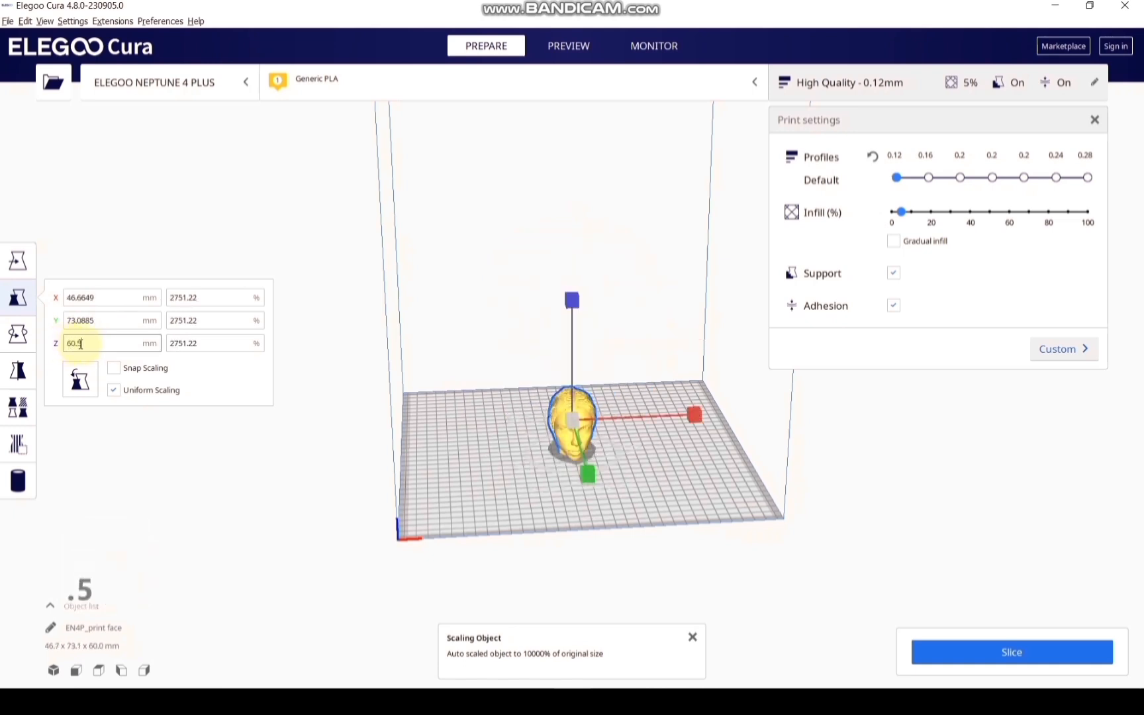
key("Return")
left_click(690, 476)
scroll(690, 477, "up", 3)
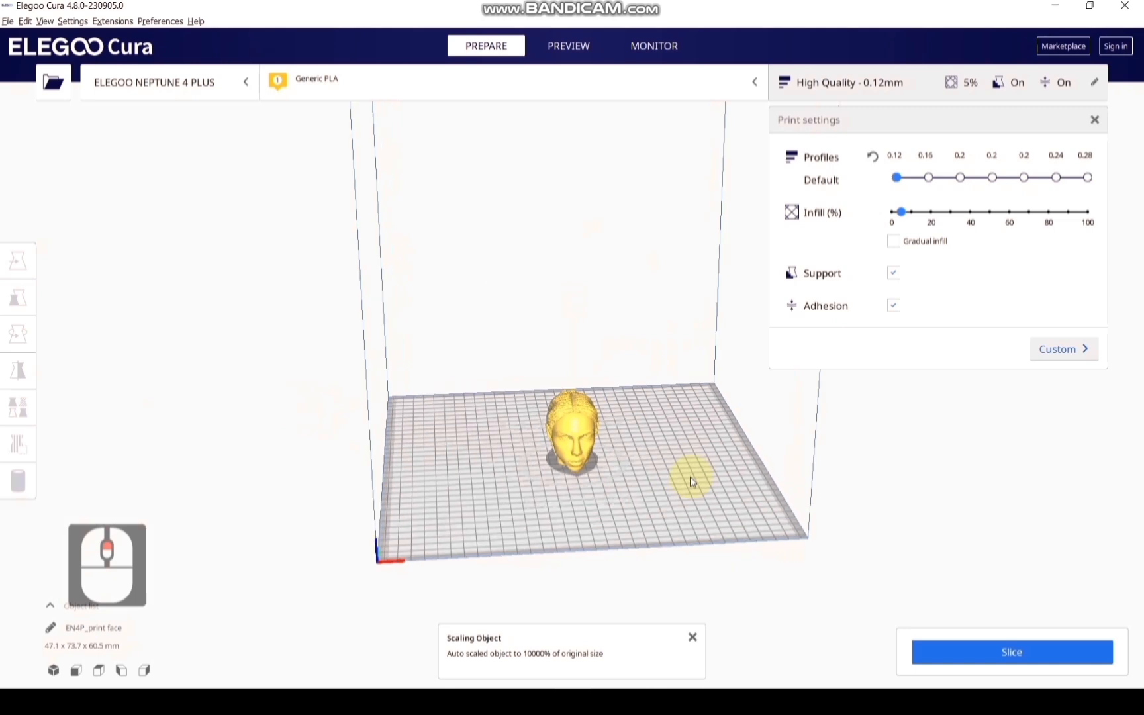
Enlarge the head uniformly by hand with the Z scale handle to a height of about 69.4 mm
left_click(578, 449)
right_click_drag(663, 458, 662, 446)
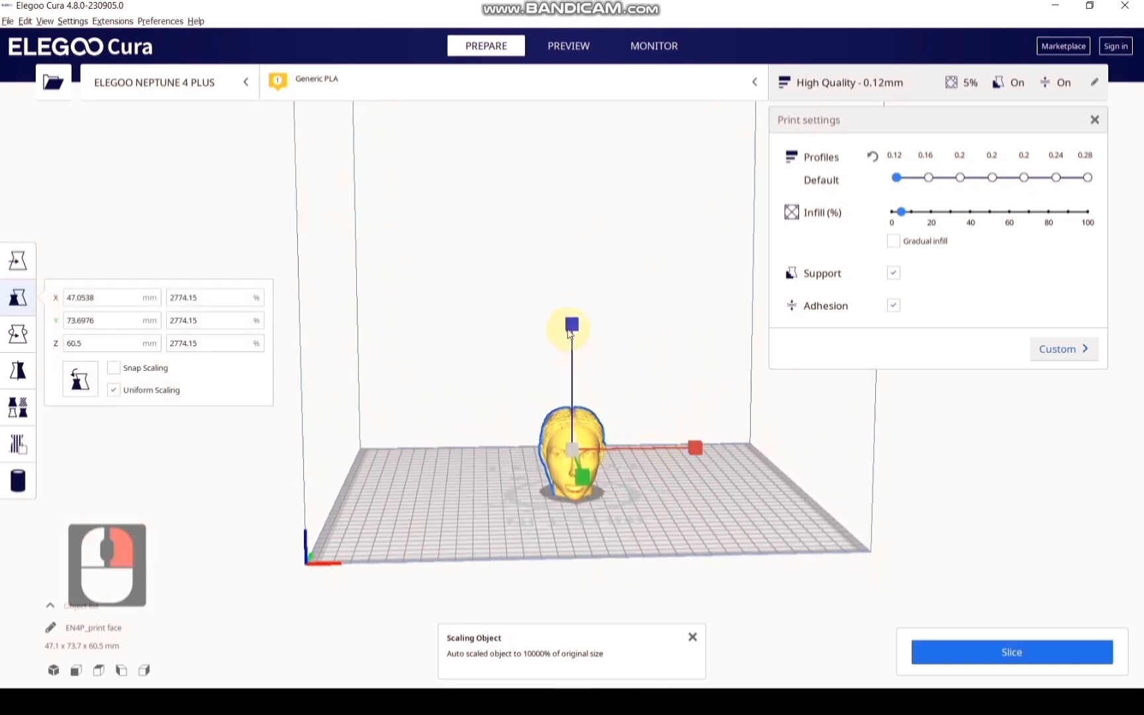
left_click_drag(573, 319, 582, 266)
right_click_drag(671, 492, 503, 502)
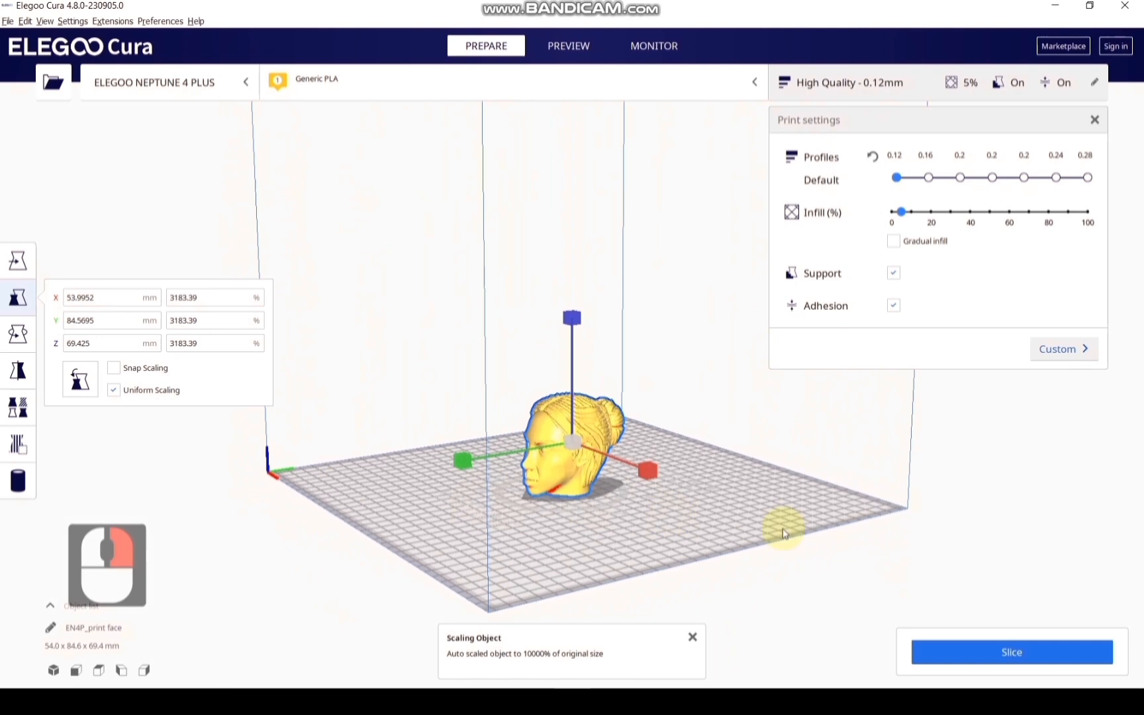
Slice the head and examine its internal infill in the layer preview, lowering the visible layers to 449
left_click(1001, 655)
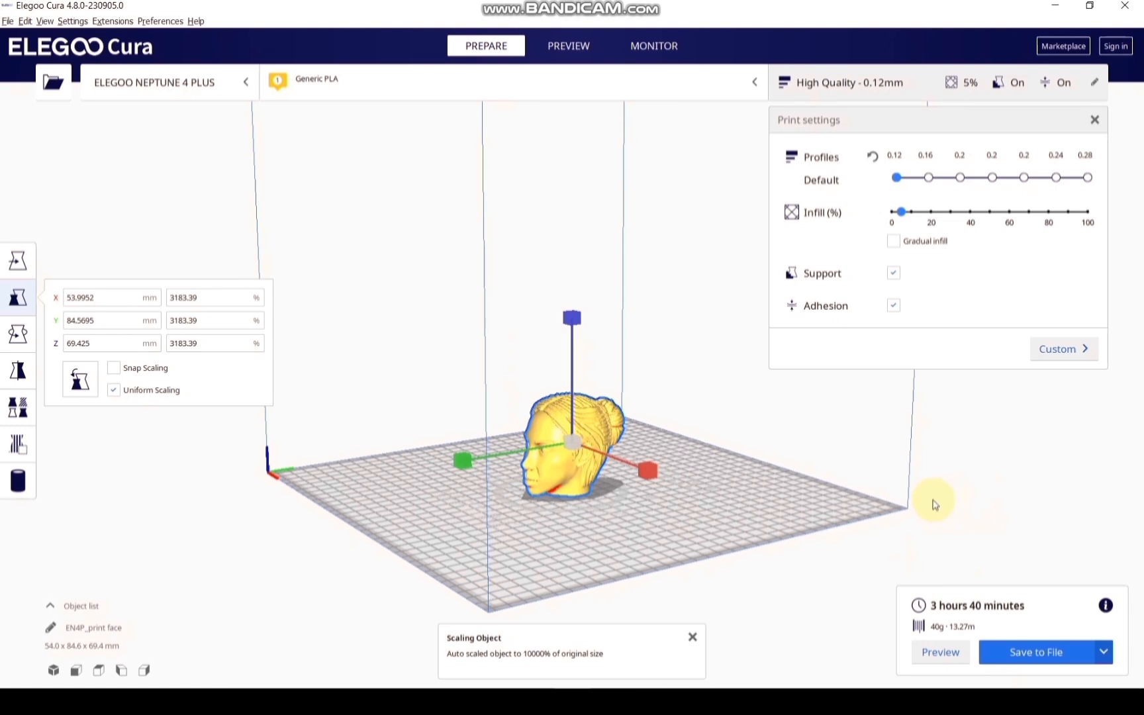
left_click(568, 46)
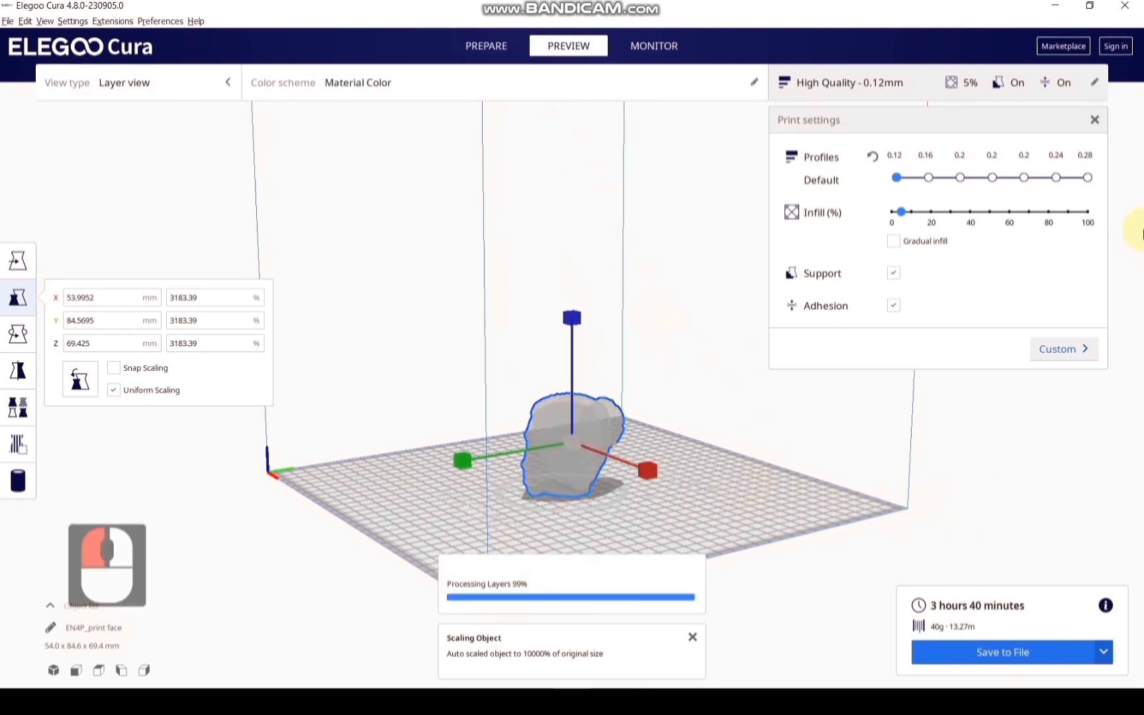
left_click_drag(1131, 243, 1129, 260)
right_click_drag(836, 433, 816, 510)
scroll(761, 470, "up", 8)
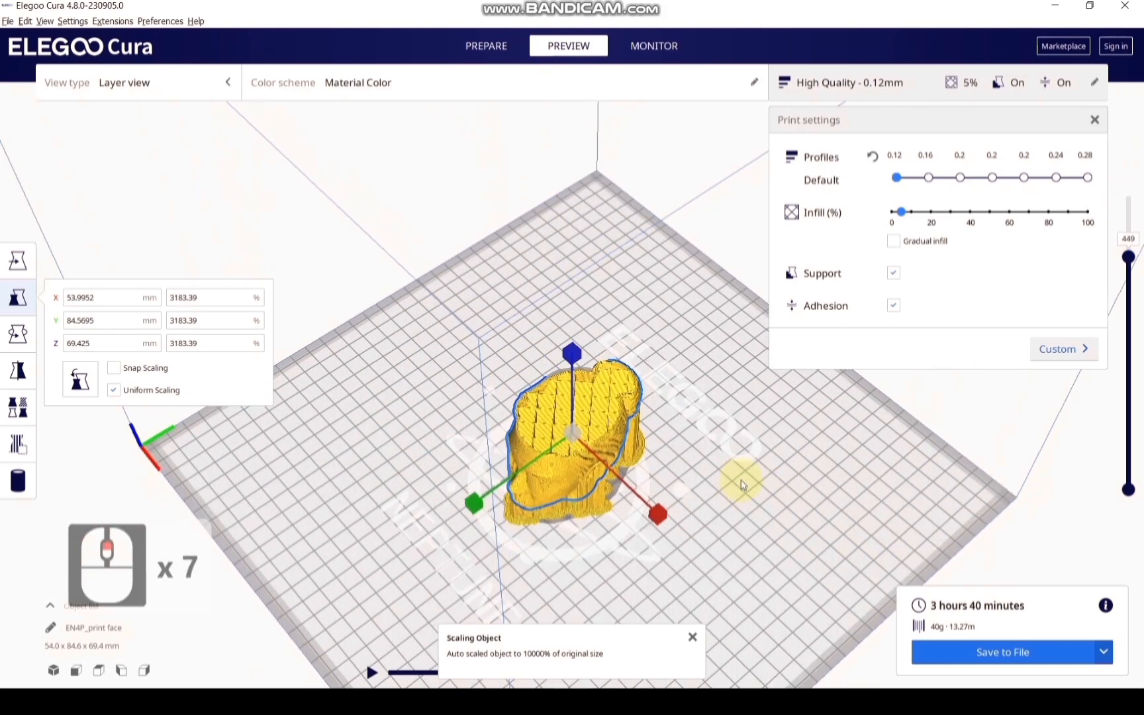
Check the infill density in the custom print settings and return to the recommended settings
left_click(1081, 349)
left_click(1028, 271)
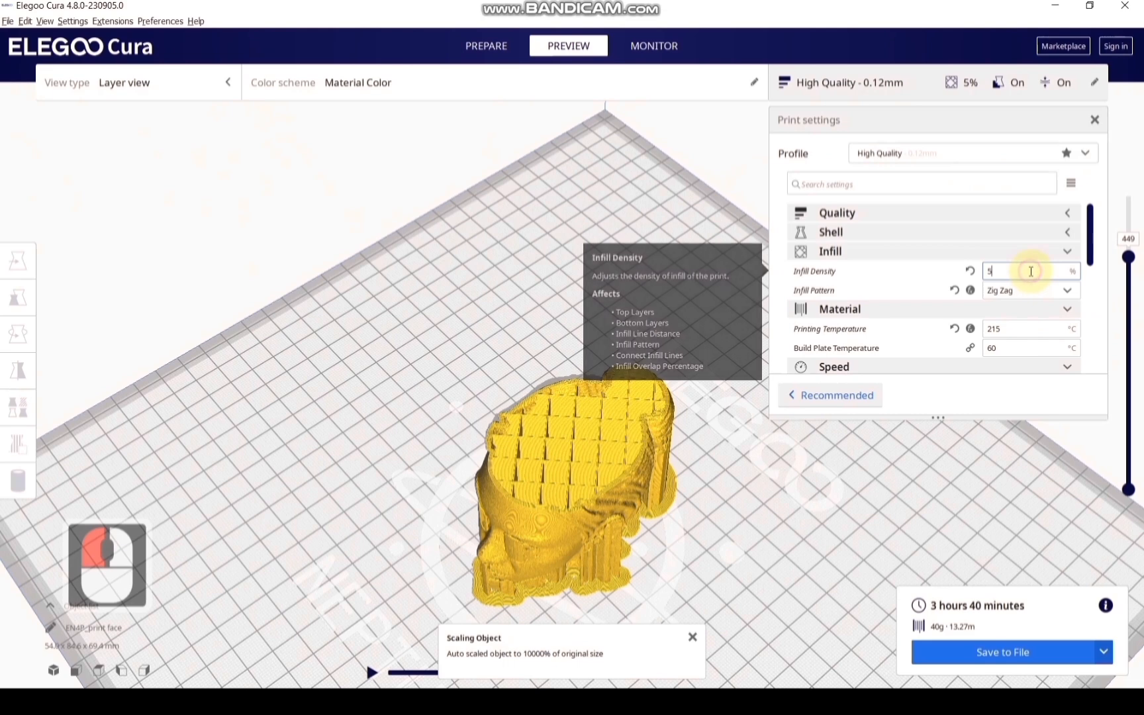
left_click(860, 395)
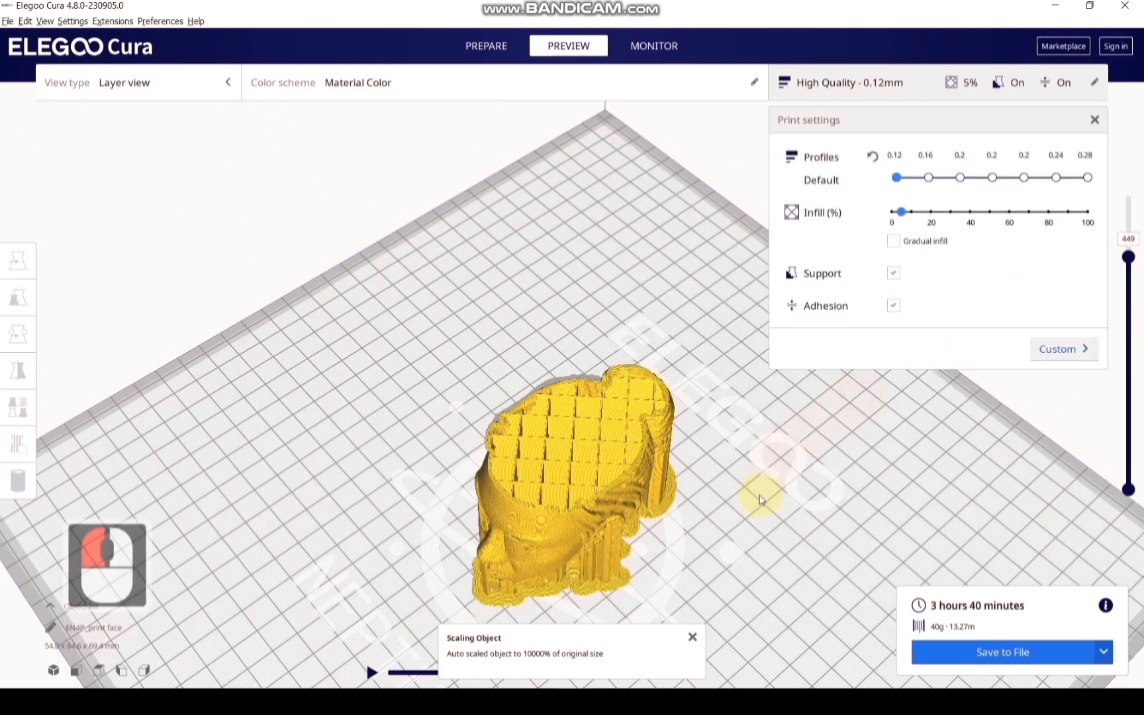
Select the head and scale it uniformly to a Z height of 65 mm
right_click_drag(760, 496, 787, 434)
scroll(786, 437, "down", 4)
right_click_drag(763, 492, 601, 495)
left_click(574, 493)
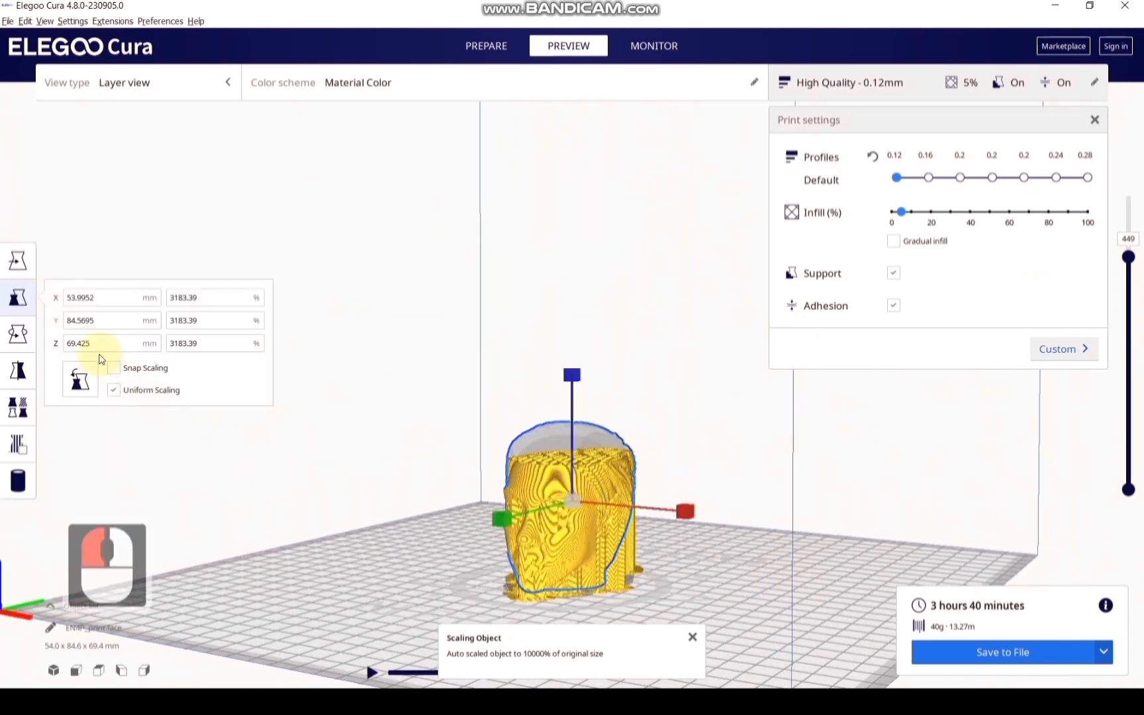
key("BackSpace")
key("BackSpace")
key("BackSpace")
key("BackSpace")
key("BackSpace")
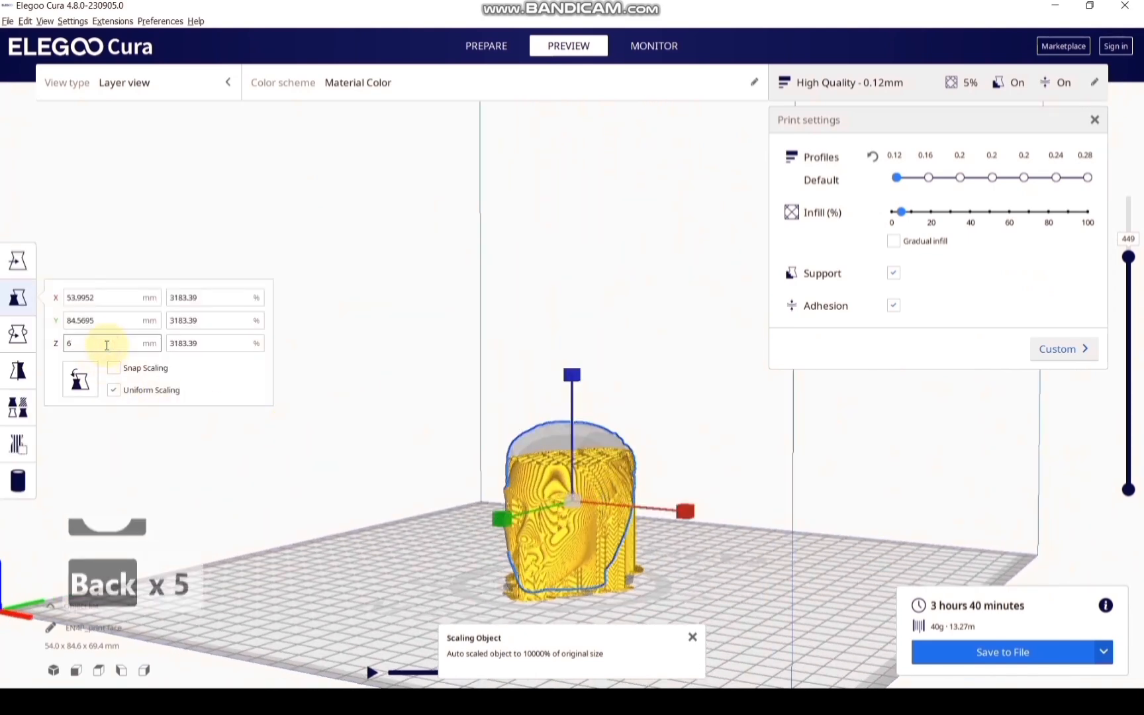
type("5")
key("Return")
Slice the resized head and save the G-code to the Desktop as EN4P_print face.gcode
left_click(1034, 651)
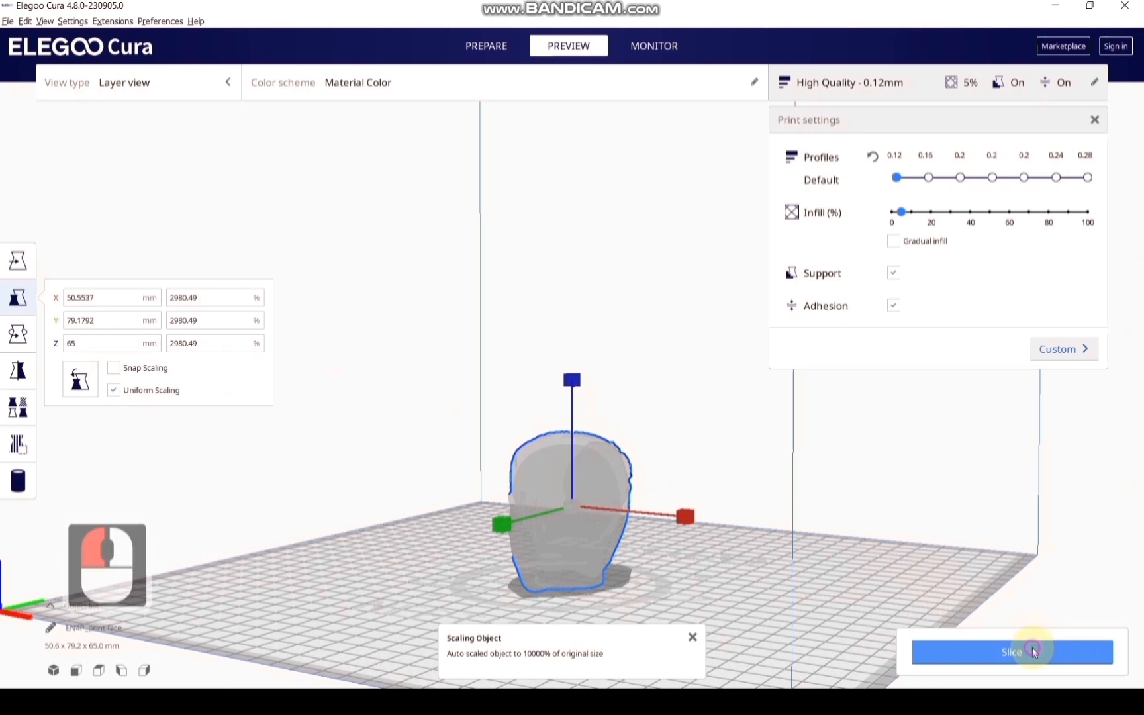
left_click(893, 553)
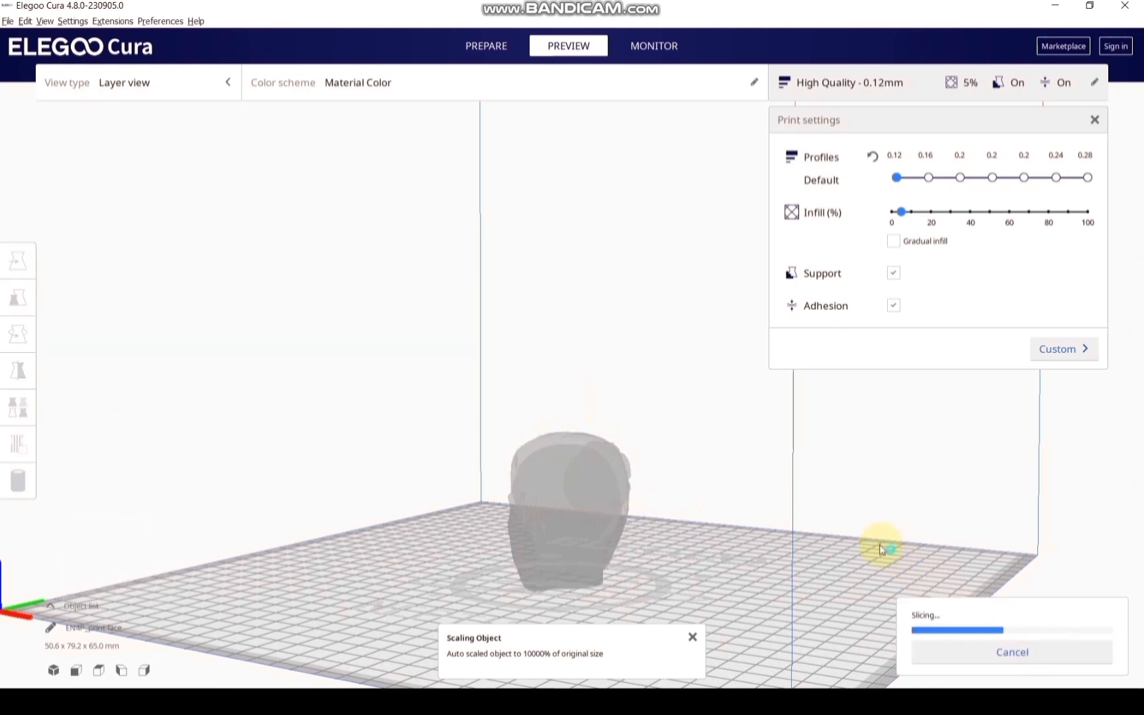
right_click_drag(880, 550, 437, 536)
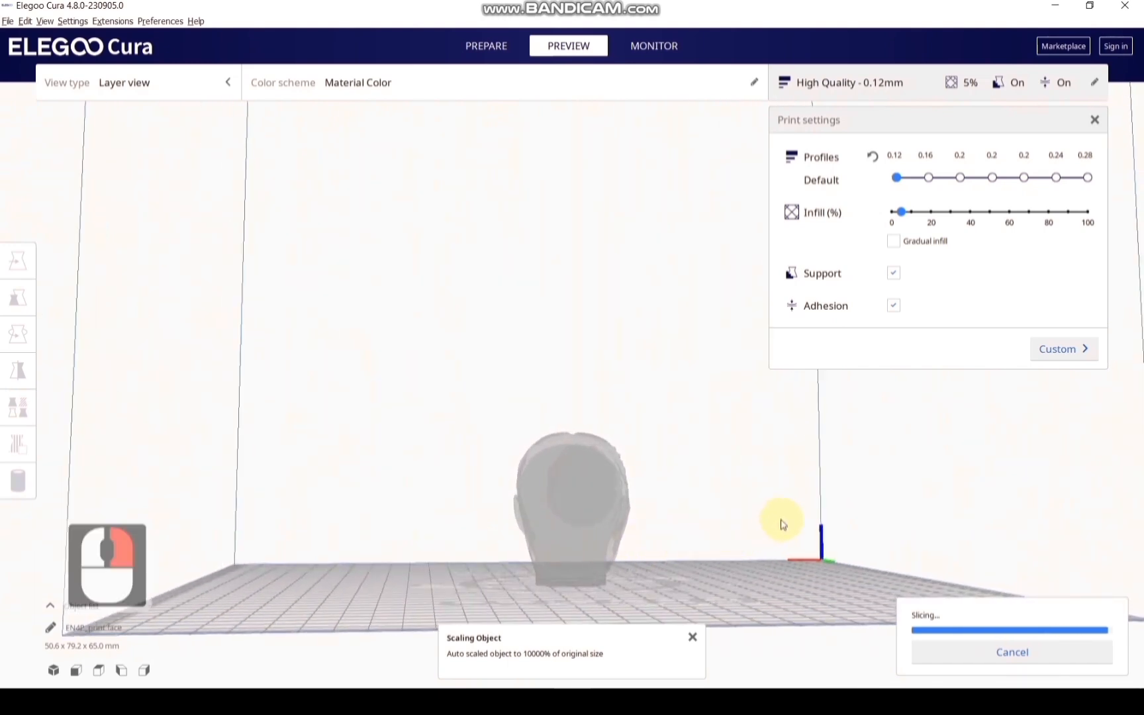
right_click_drag(771, 521, 987, 635)
left_click(1037, 650)
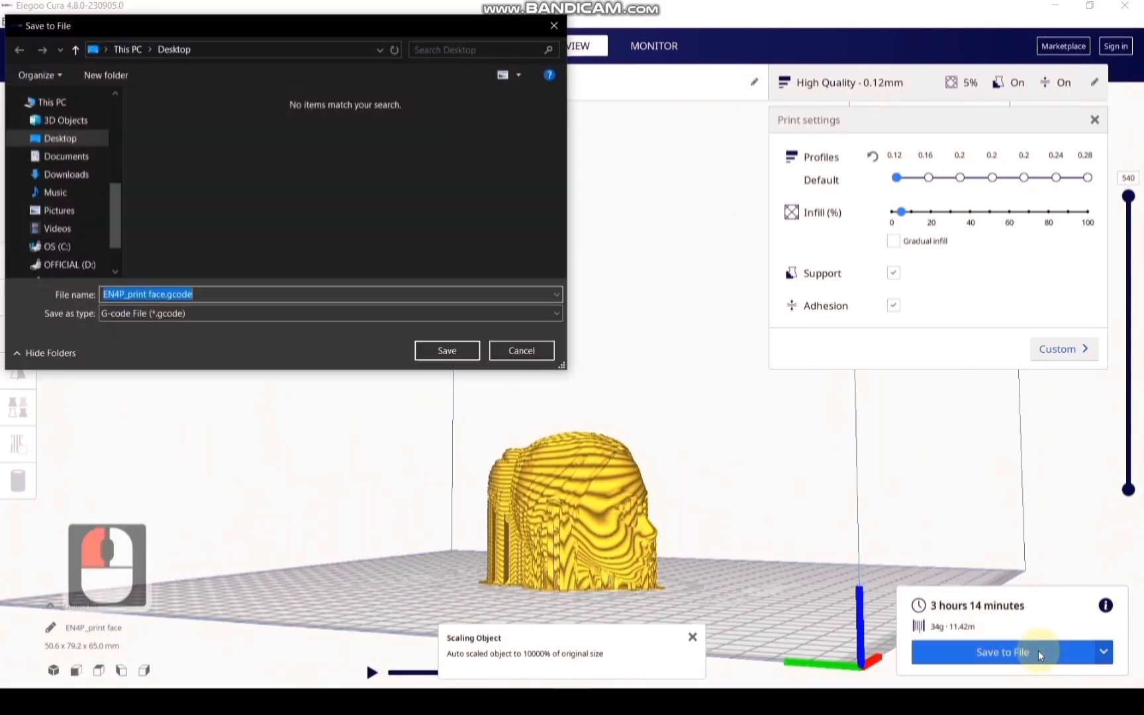
left_click(462, 347)
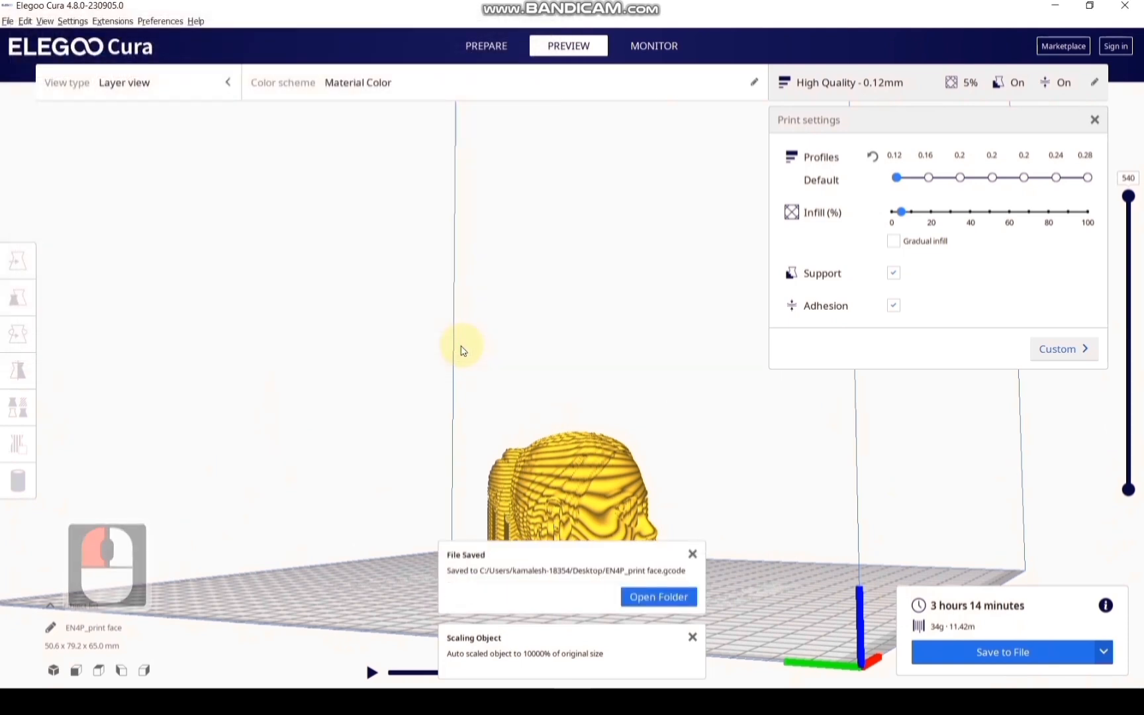